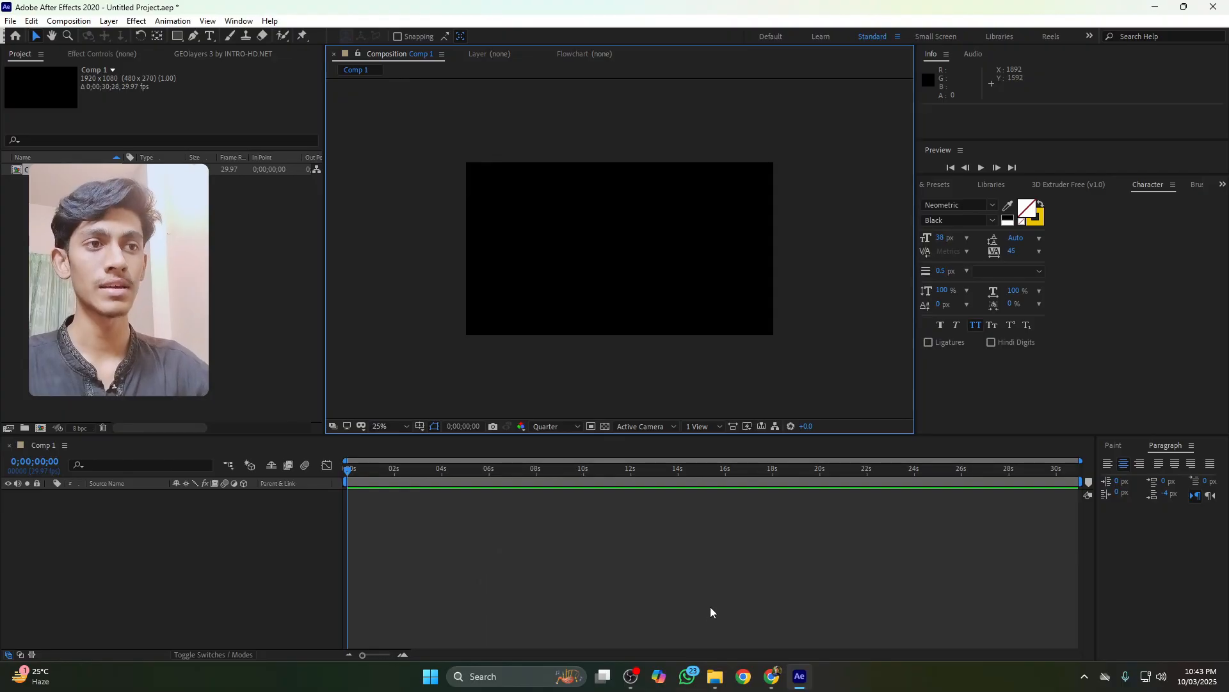
Open the tv animation folder inside Downloads in File Explorer
click(715, 676)
click(49, 157)
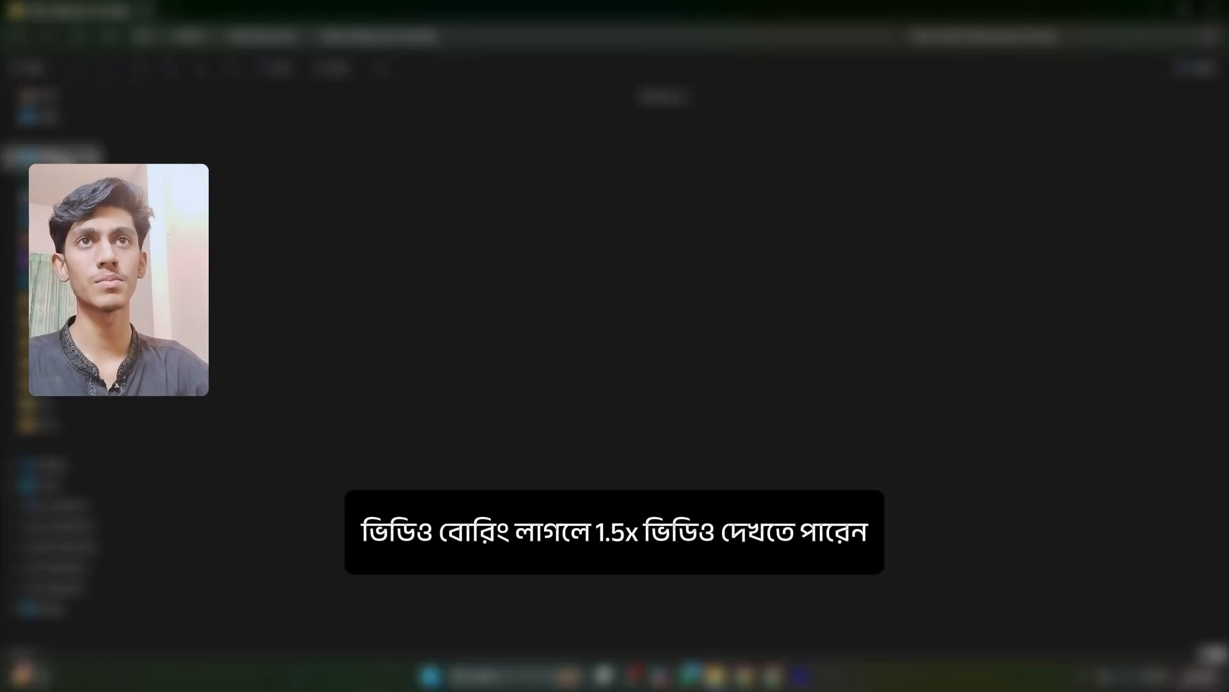
click(50, 179)
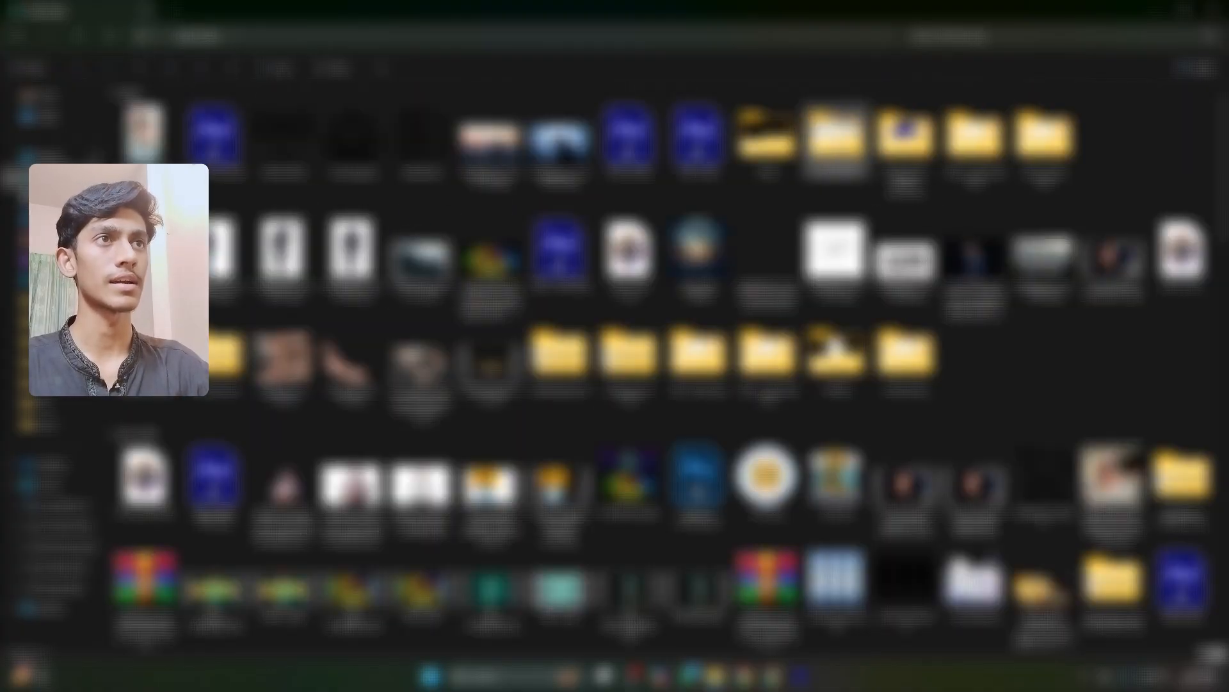
double_click(767, 149)
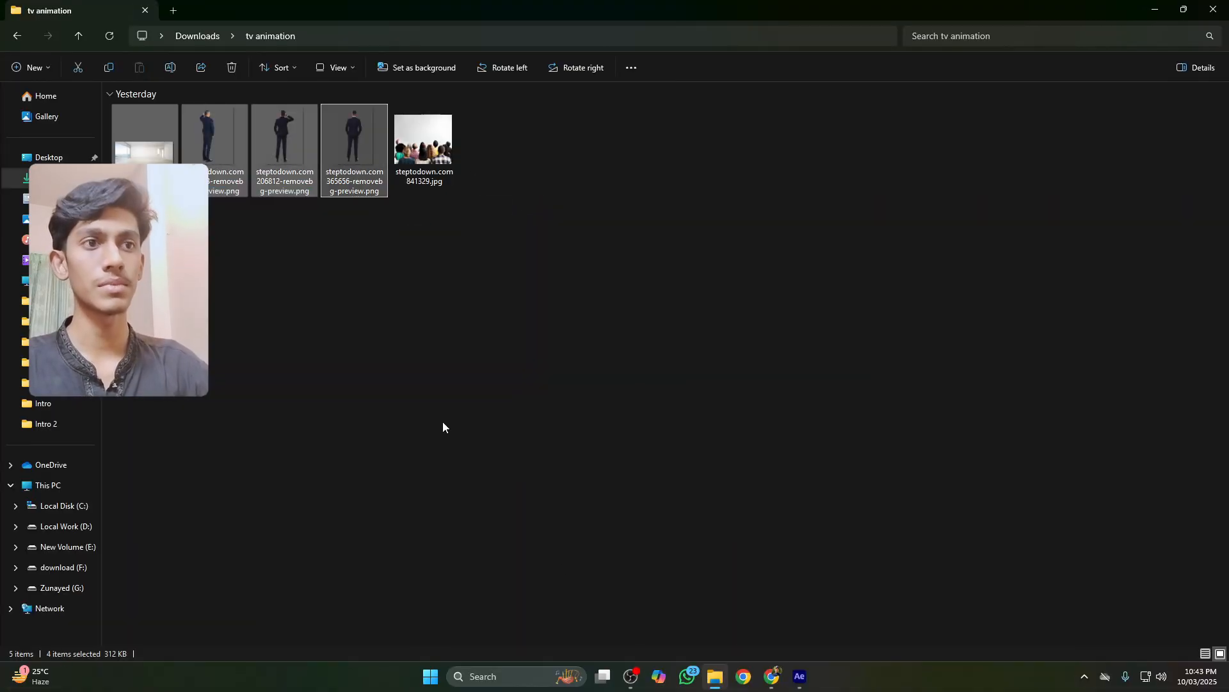
Try to drag the folder's images onto After Effects
click(480, 295)
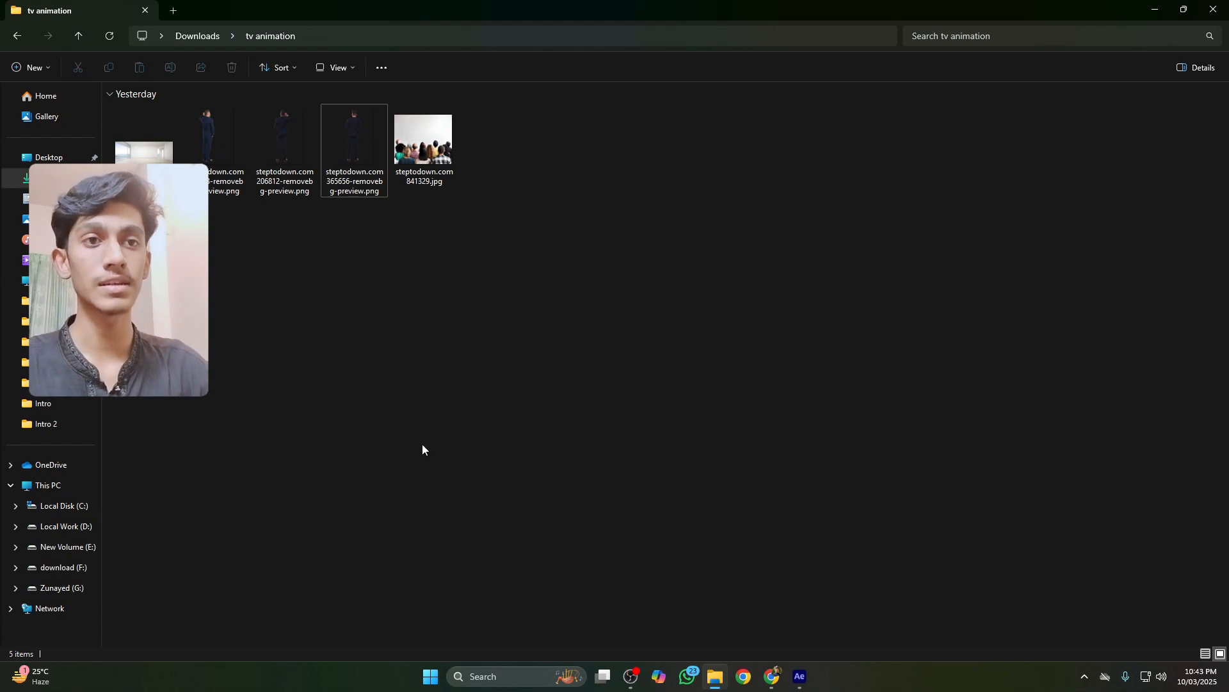
click(430, 676)
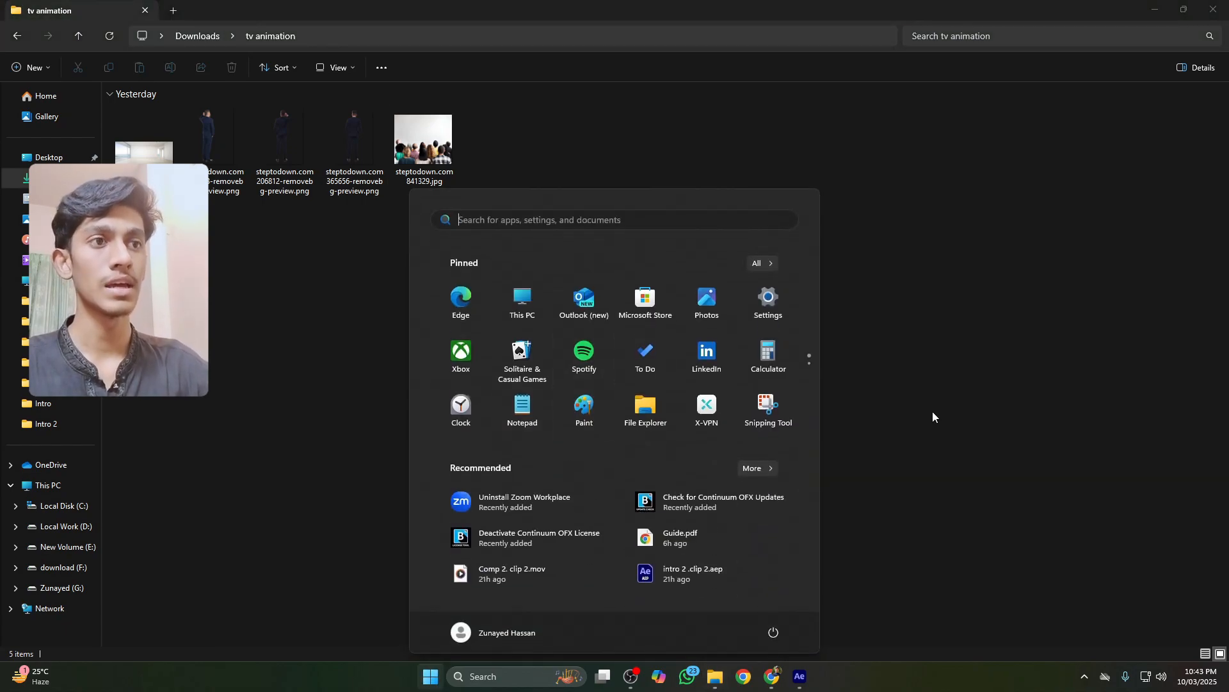
drag(597, 128, 117, 138)
drag(452, 147, 800, 680)
click(800, 680)
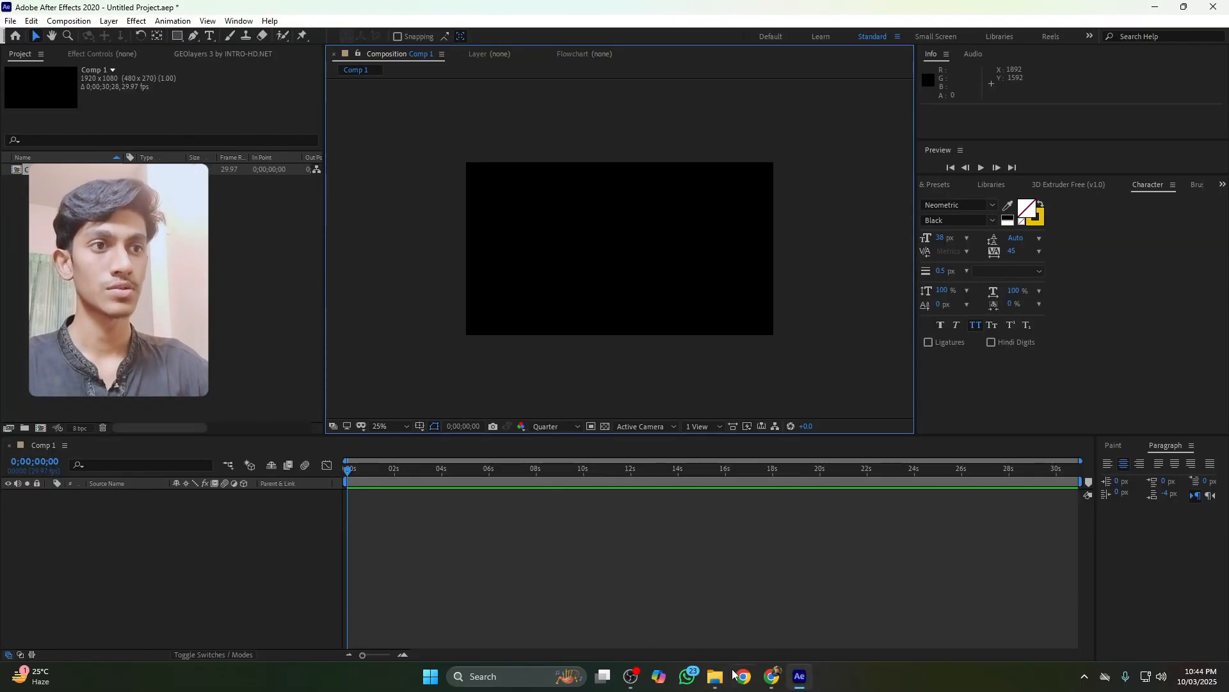
Select all five images in the tv animation folder and add them as layers to Comp 1
click(711, 679)
click(743, 584)
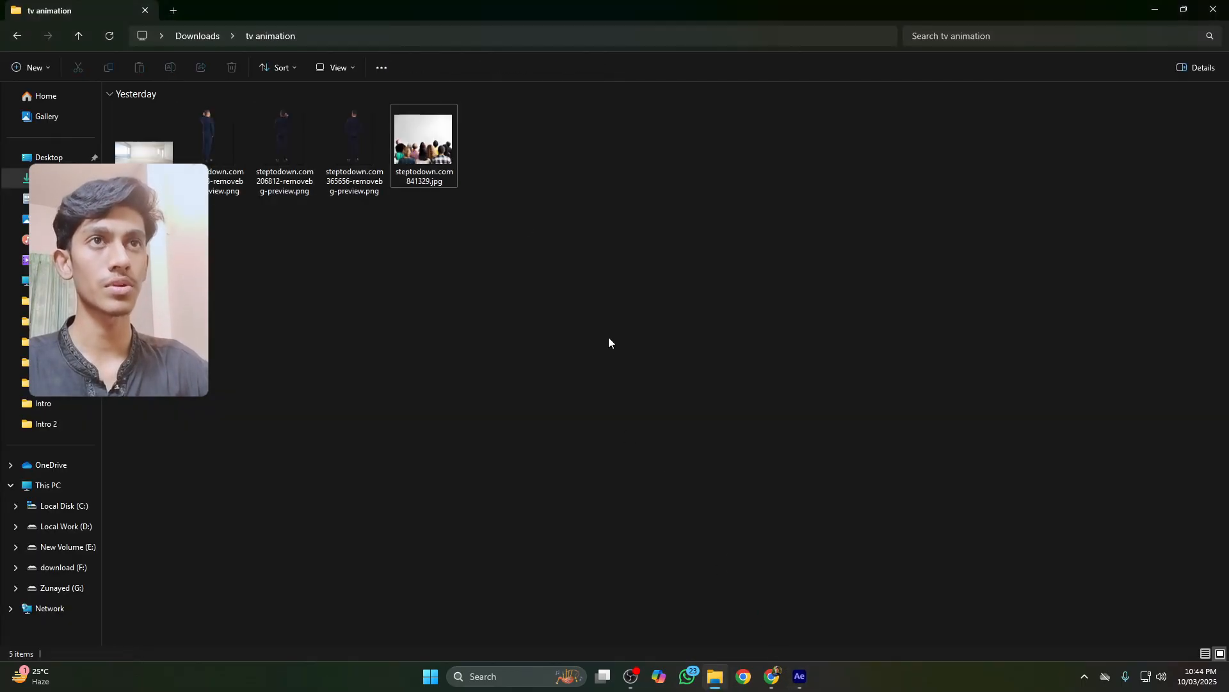
drag(577, 107, 426, 187)
key(alt+Tab)
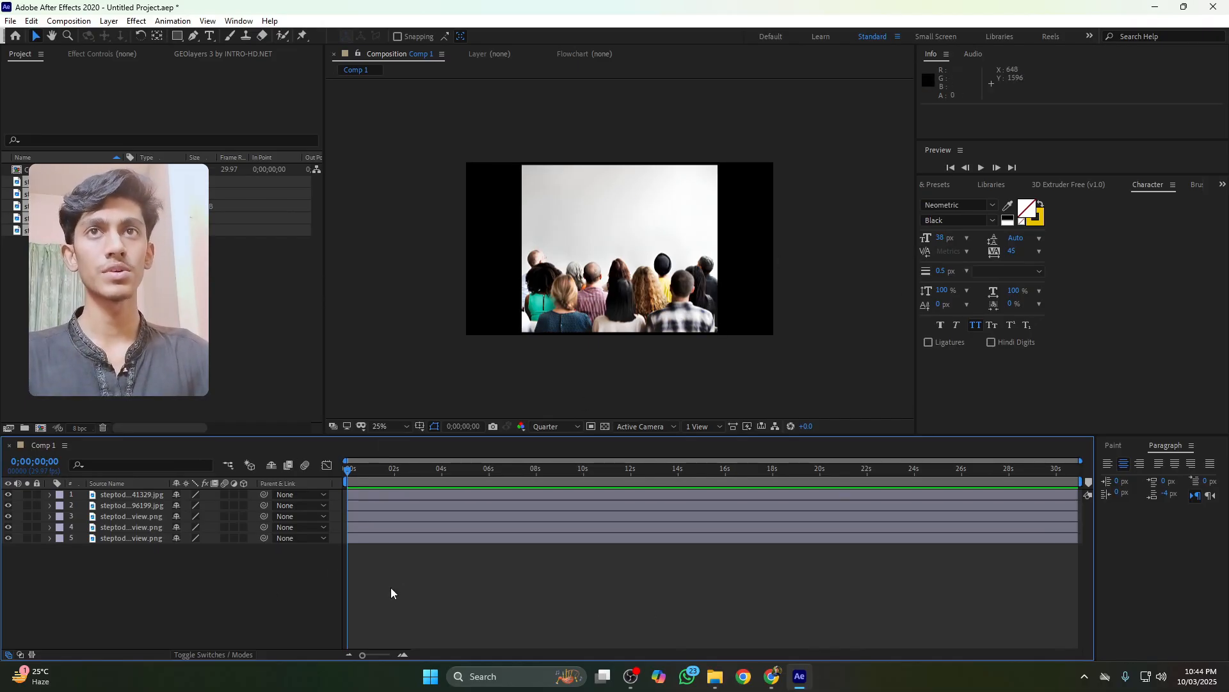
Play back the reference clip Comp 1 re2.mov in the composition to study the animation
mouse_move(714, 682)
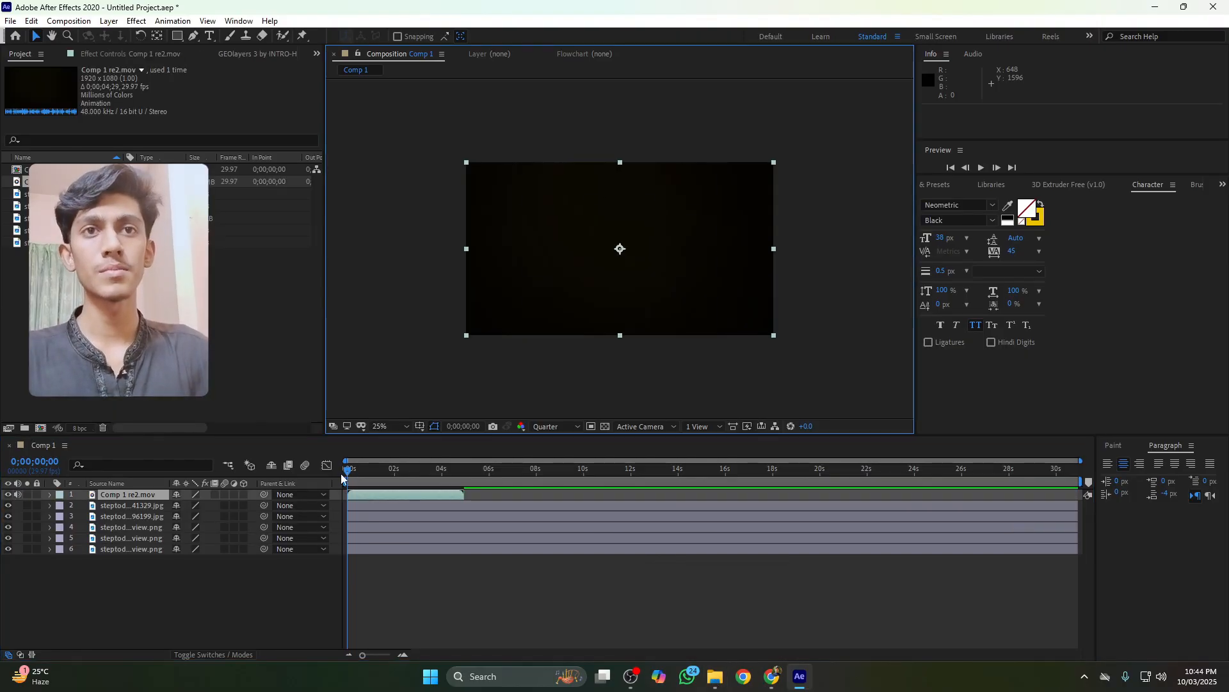
key(space)
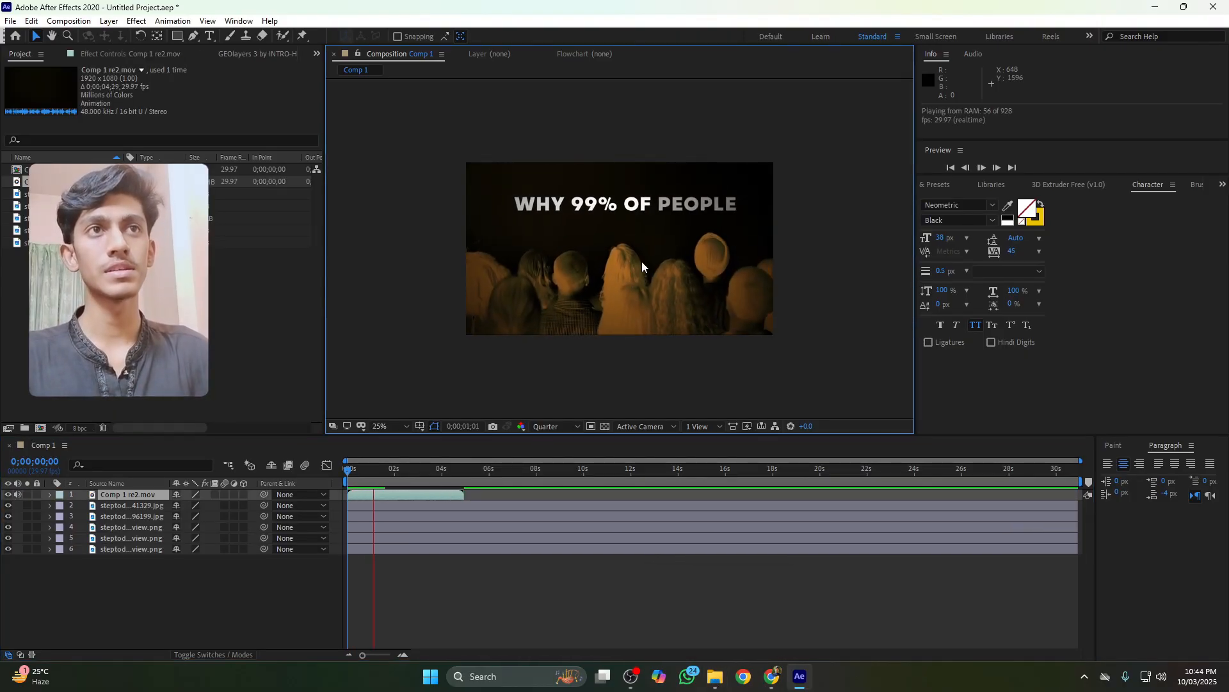
key(space)
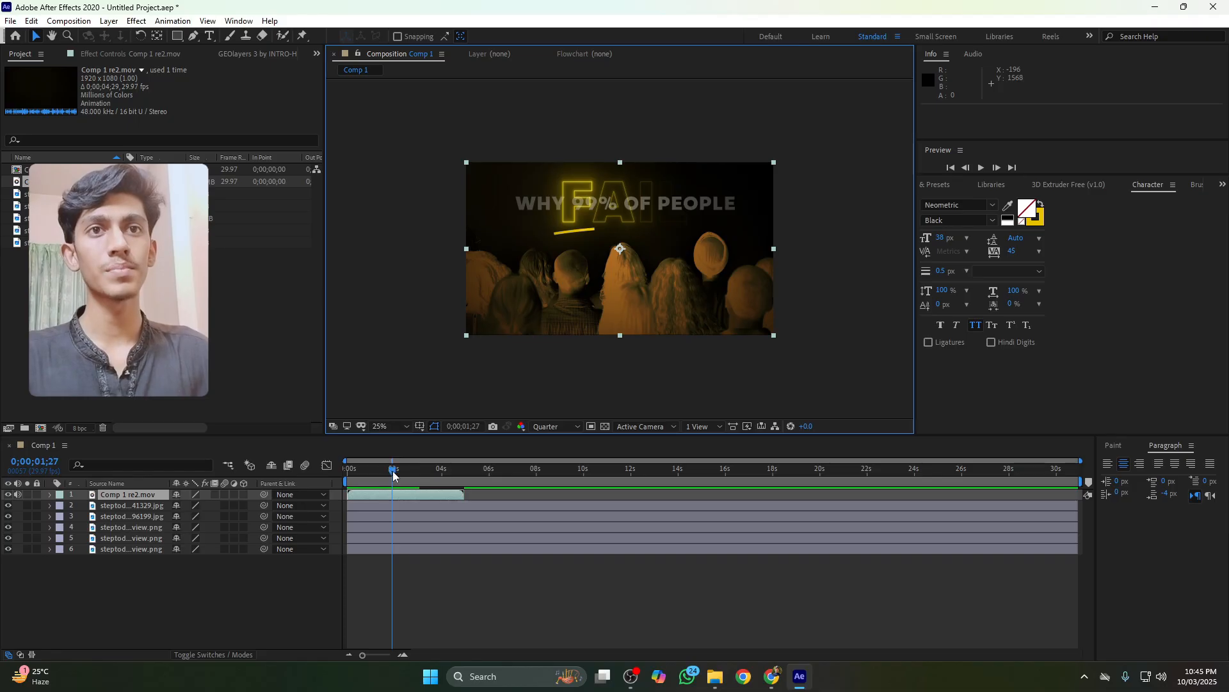
key(space)
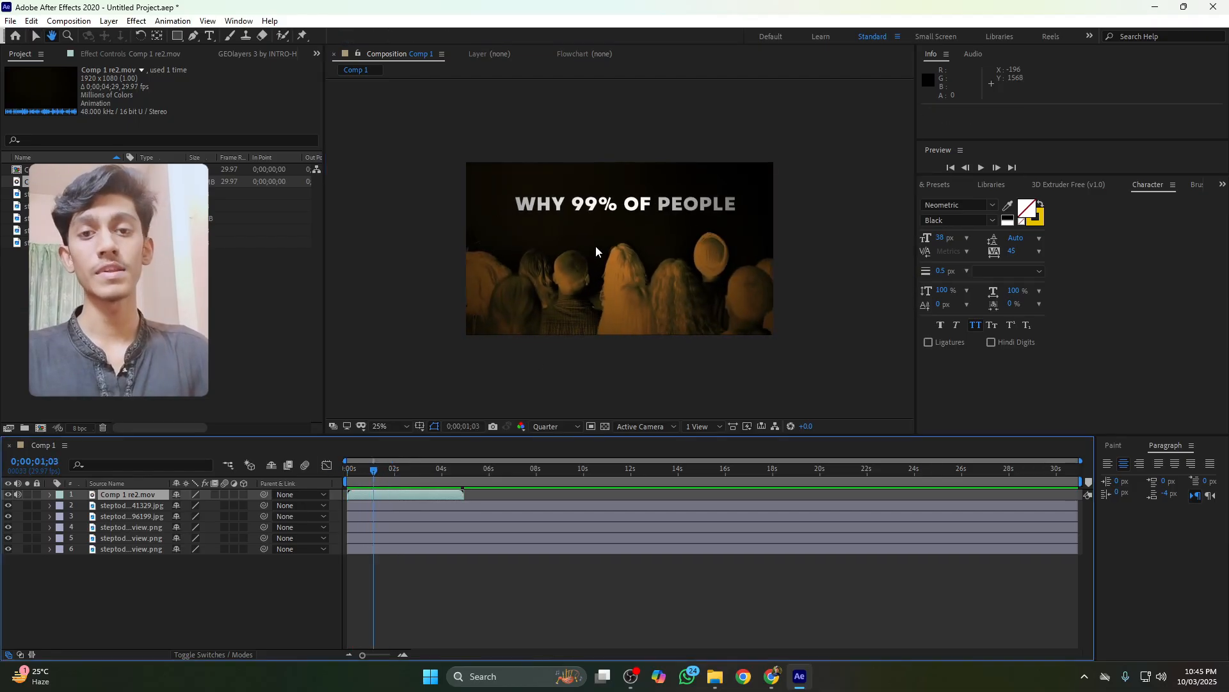
key(space)
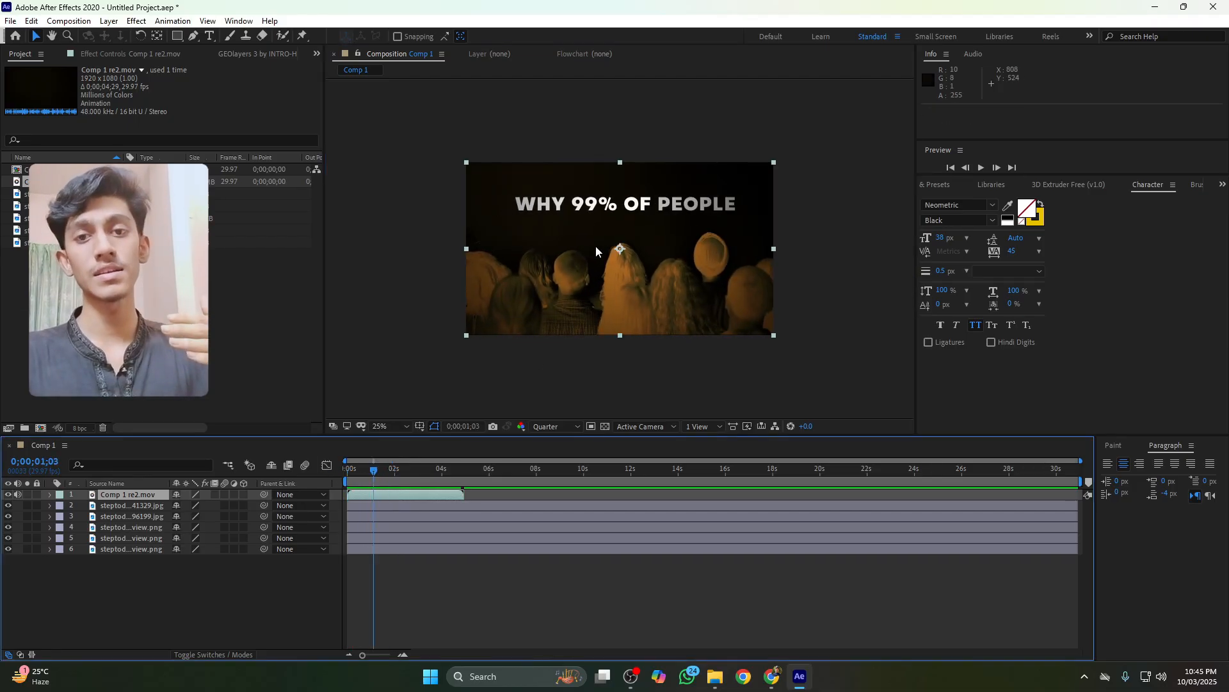
key(space)
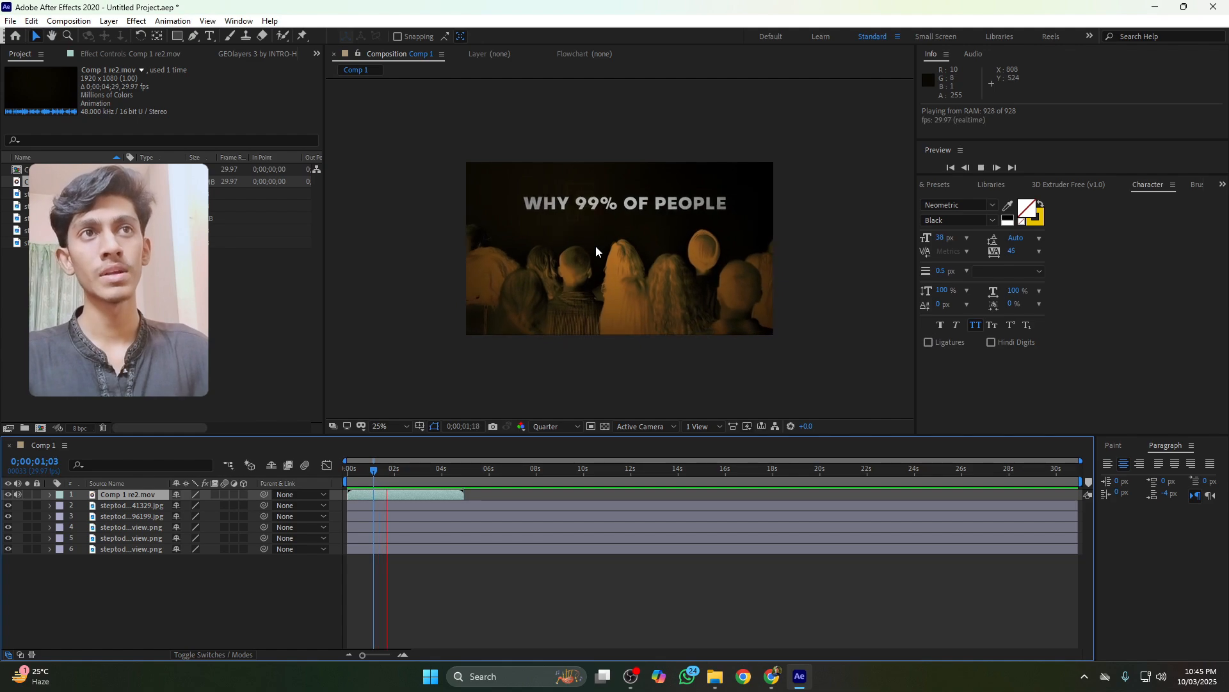
key(space)
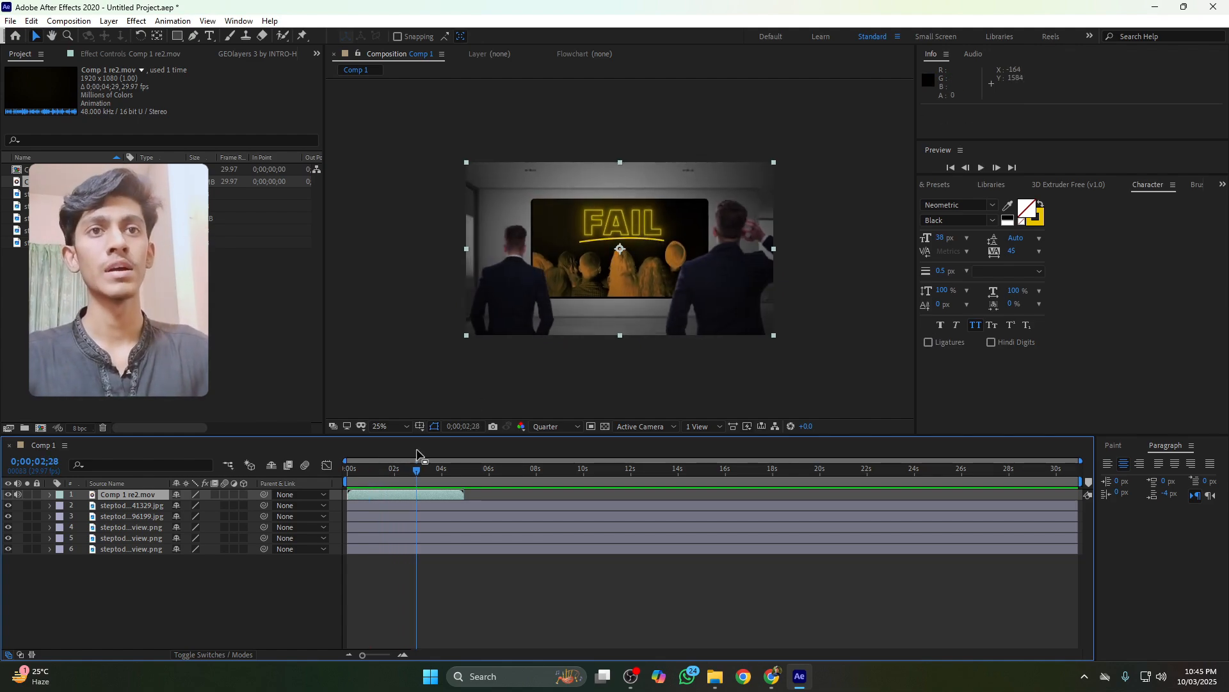
Return to the start of the timeline and move the Comp 1 re2.mov layer to the bottom of the stack
drag(416, 474, 333, 481)
click(149, 582)
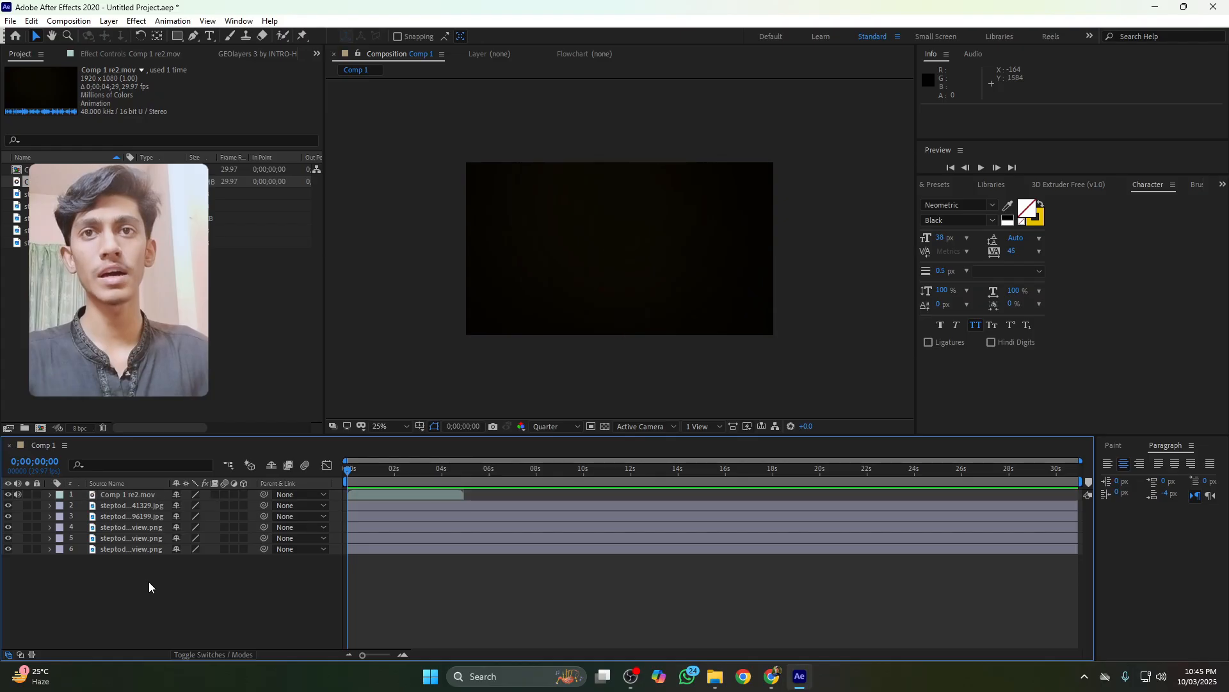
click(135, 494)
drag(129, 497, 119, 570)
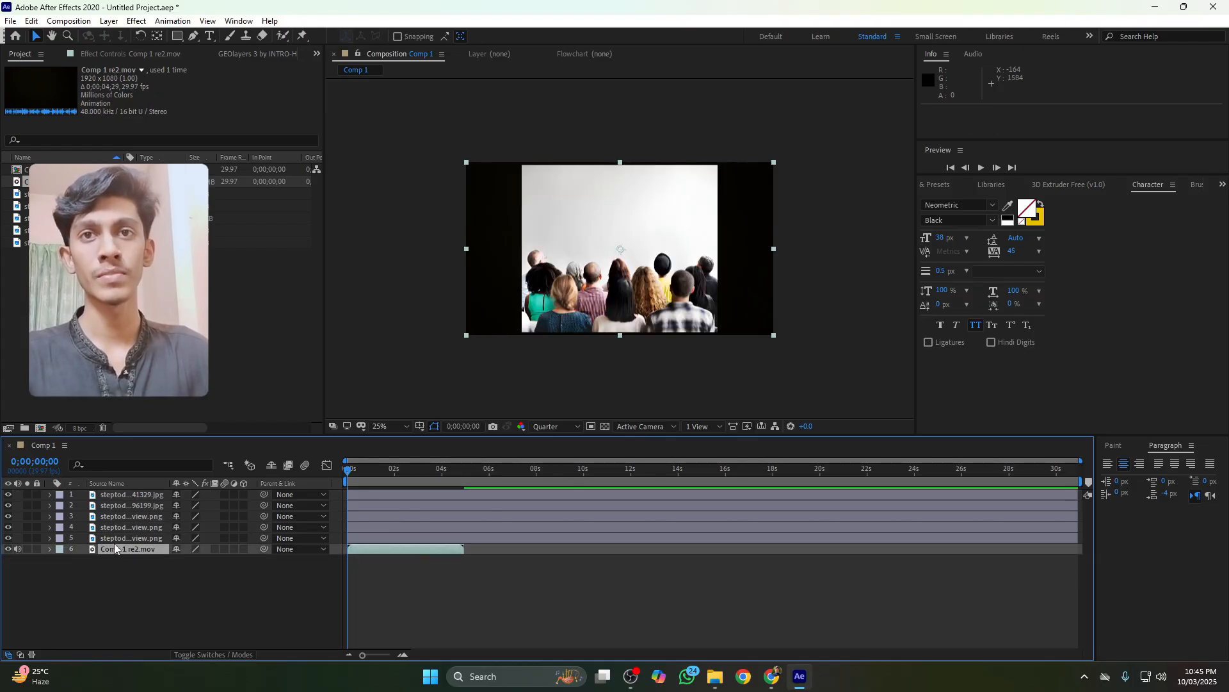
Drag the audience photo toward the lower right of the frame
click(121, 497)
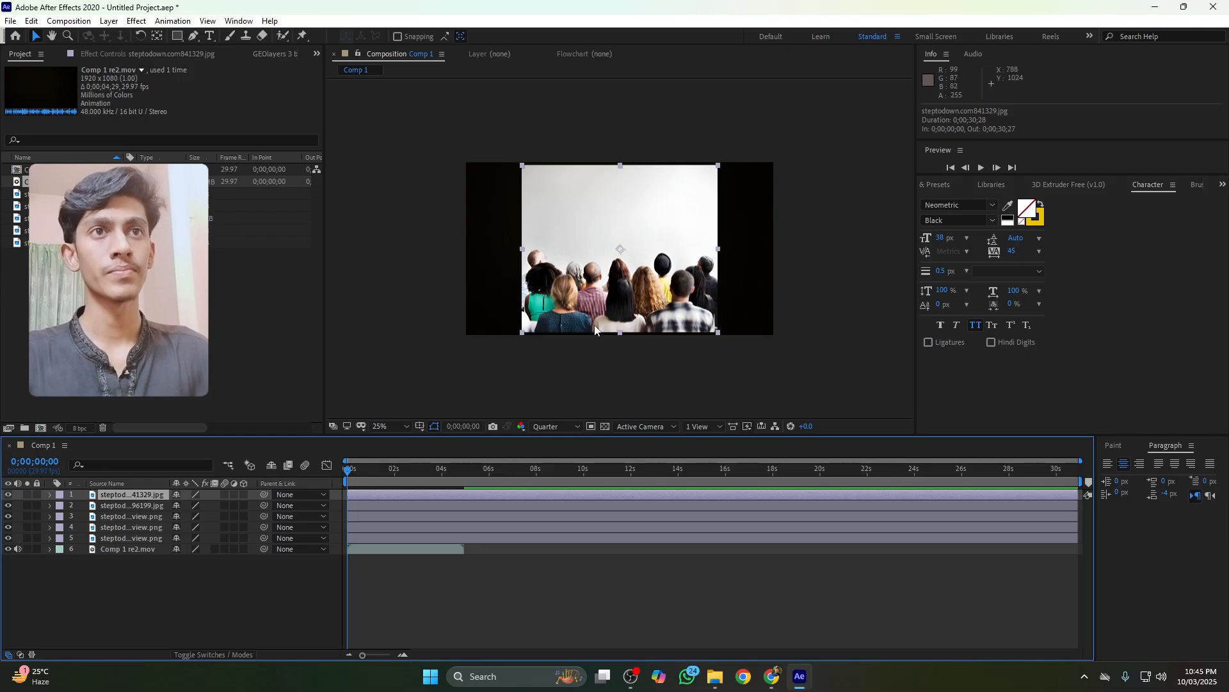
drag(671, 305, 821, 357)
Delete the four image layers below the audience photo
click(135, 505)
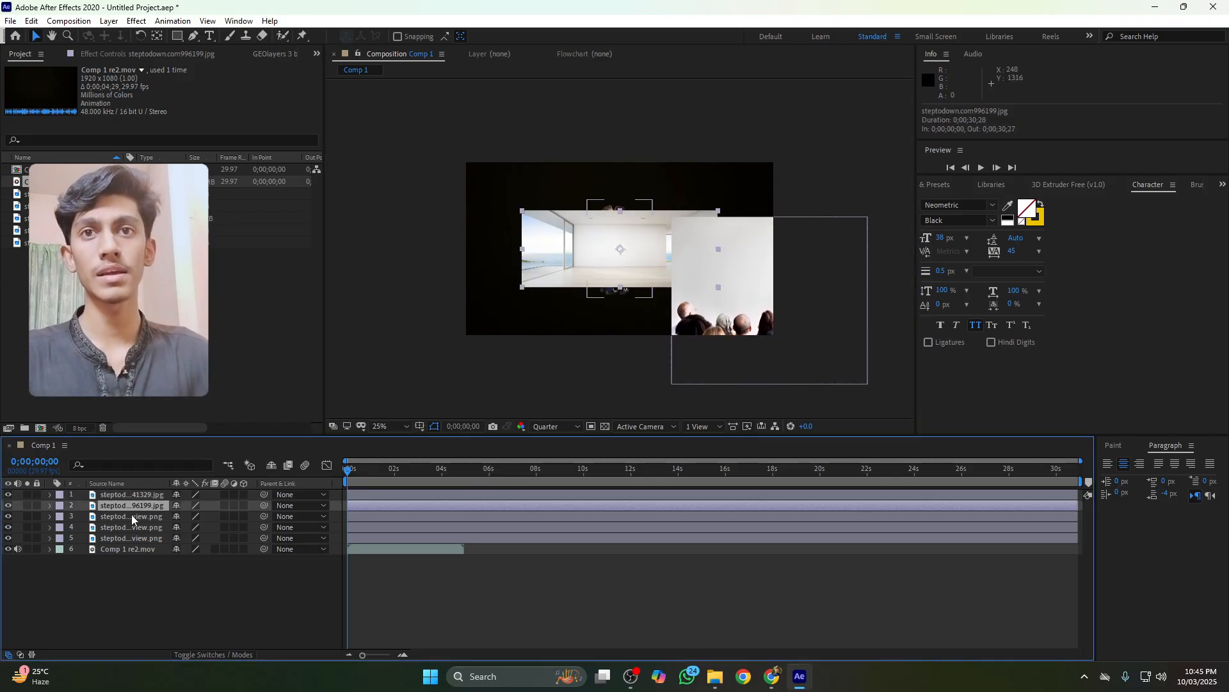
ctrl+click(130, 516)
ctrl+click(126, 527)
ctrl+click(123, 539)
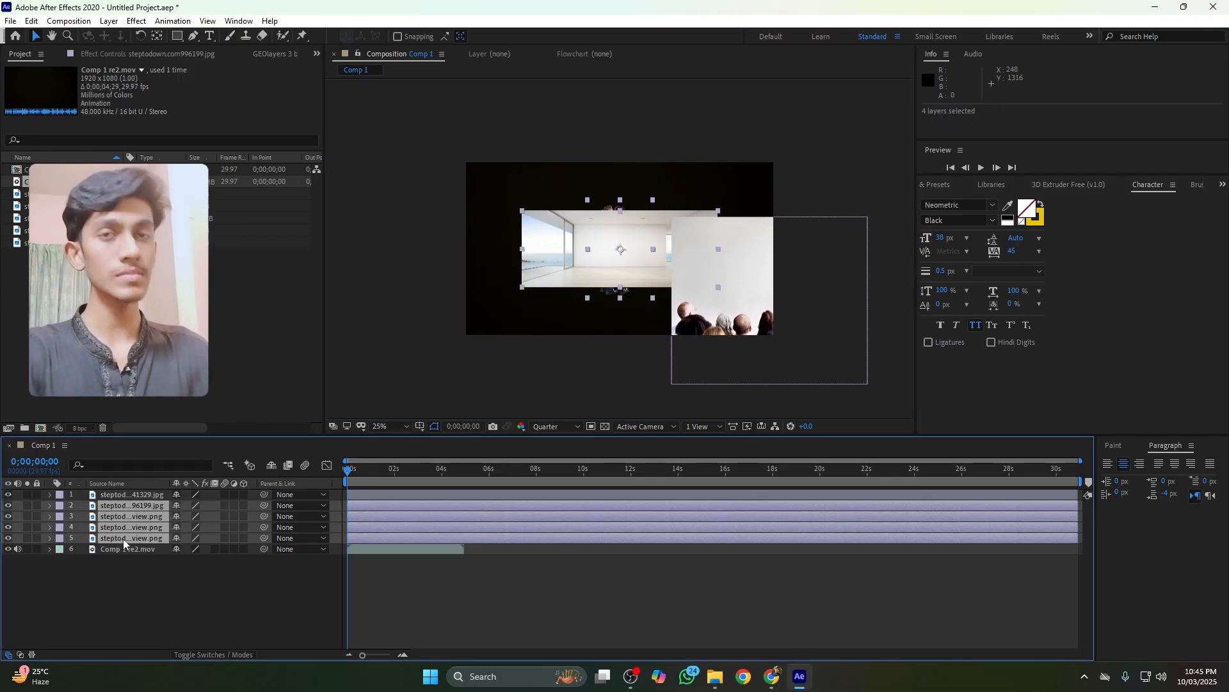
key(Delete)
Scale the audience photo to 168% and reposition it to fill the frame
click(127, 496)
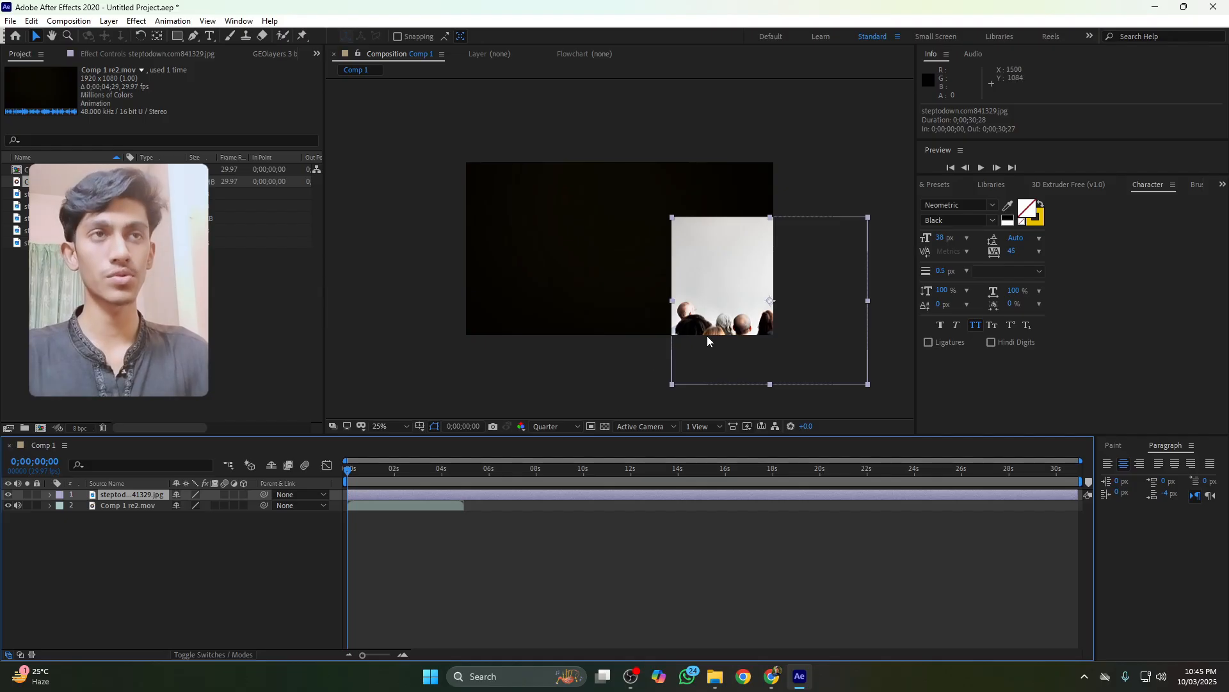
drag(708, 336, 564, 274)
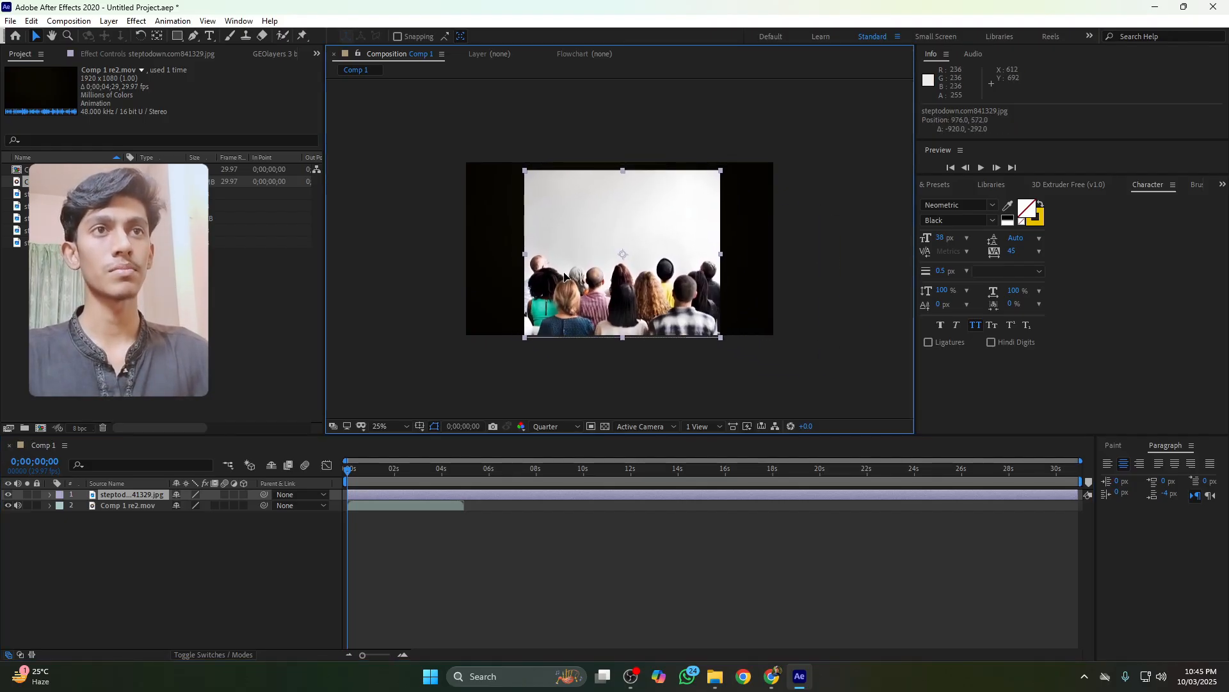
key(s)
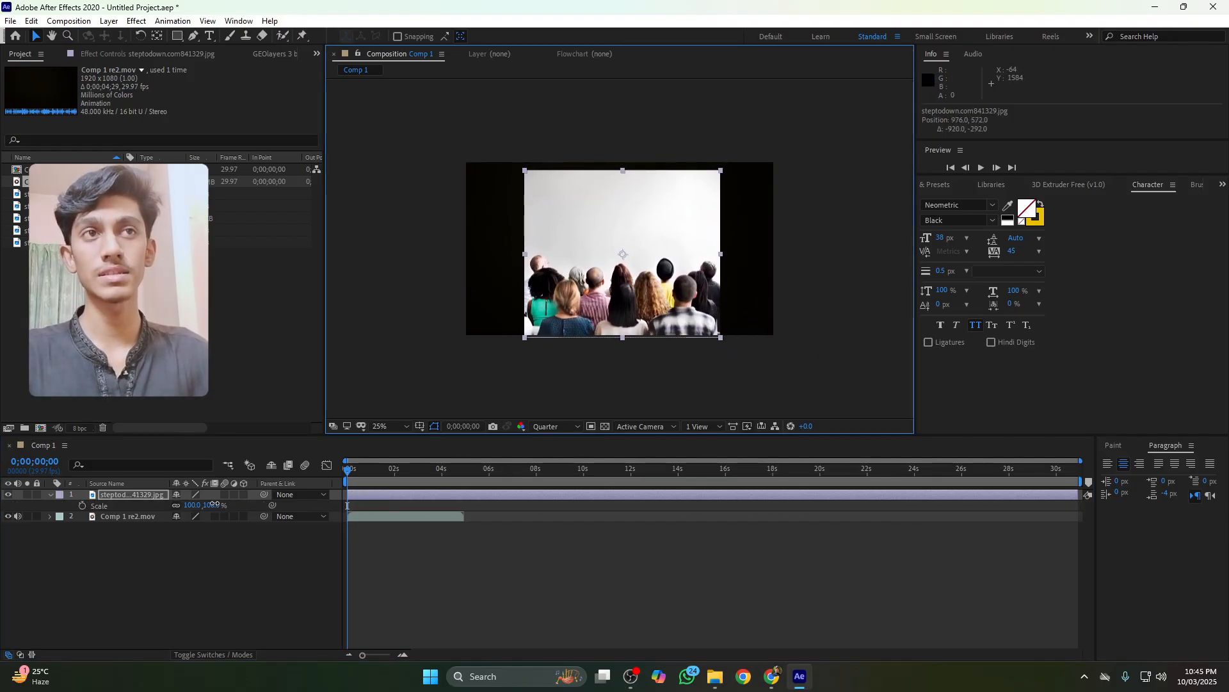
drag(215, 504, 258, 504)
drag(590, 294, 589, 273)
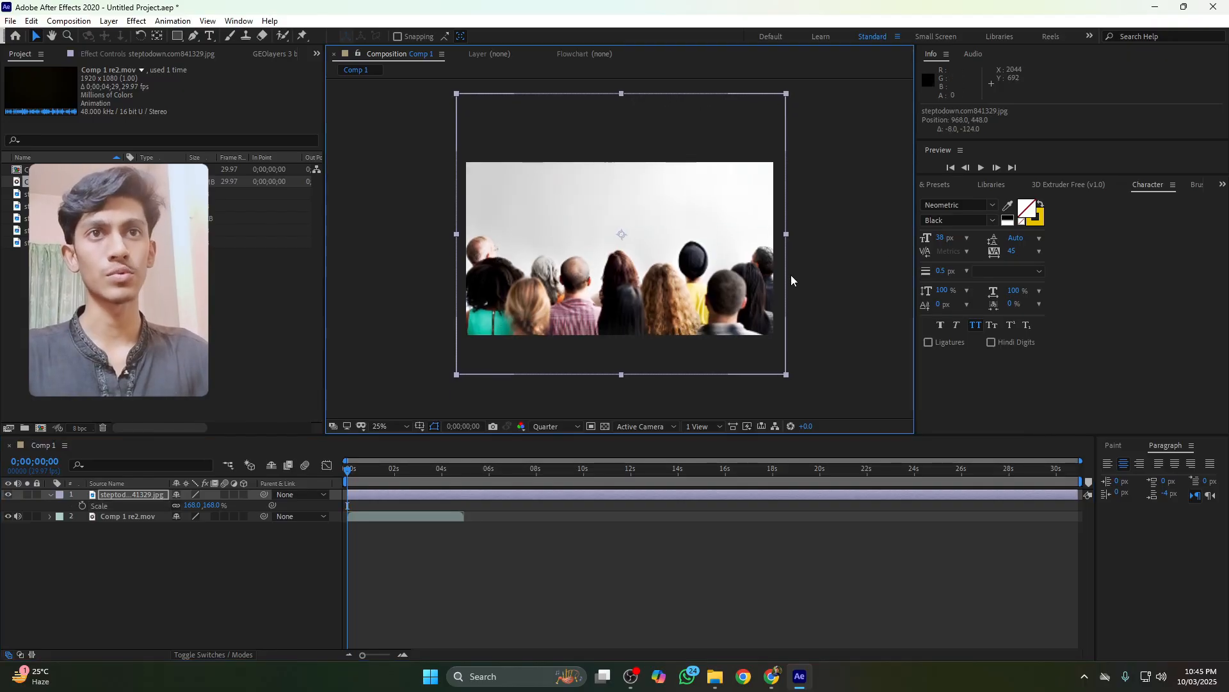
Search the effects for tint and apply the Tint effect to the audience photo
click(936, 185)
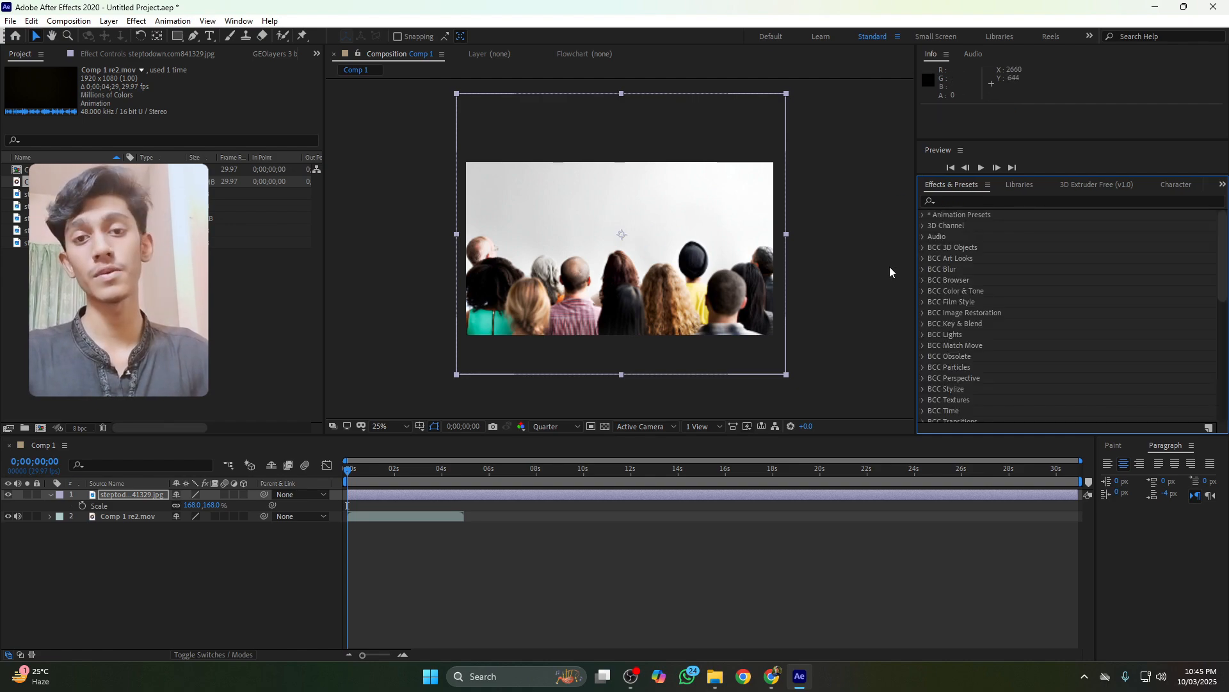
click(980, 196)
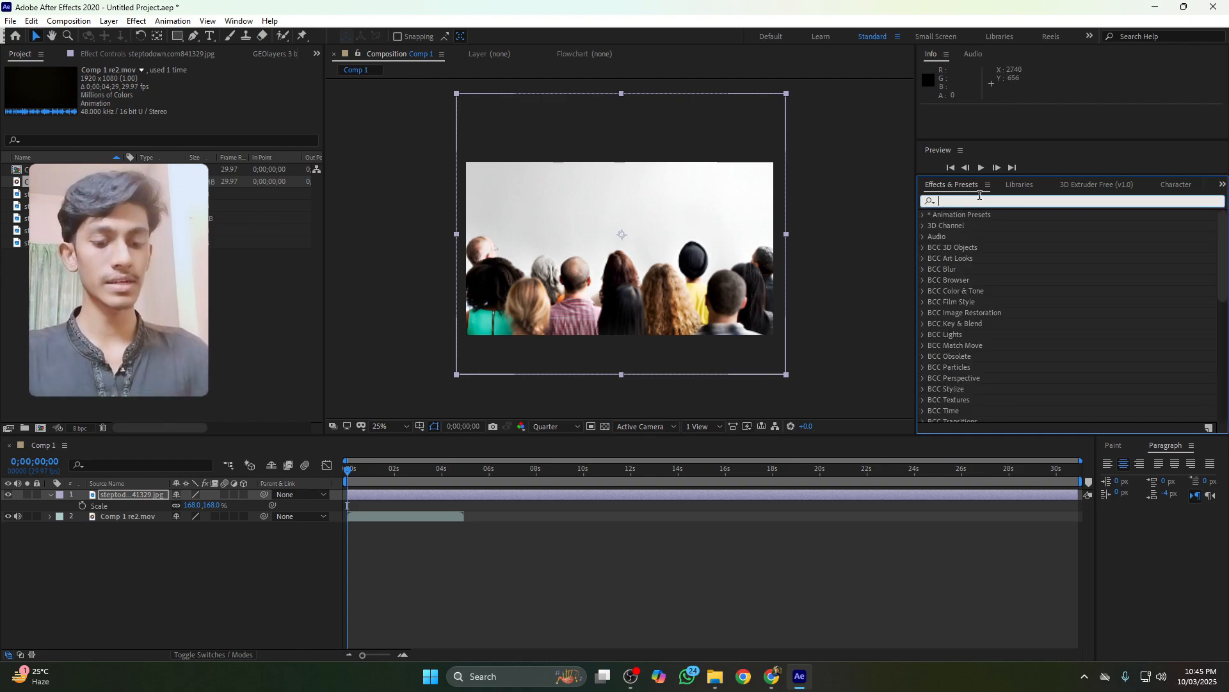
text(tint)
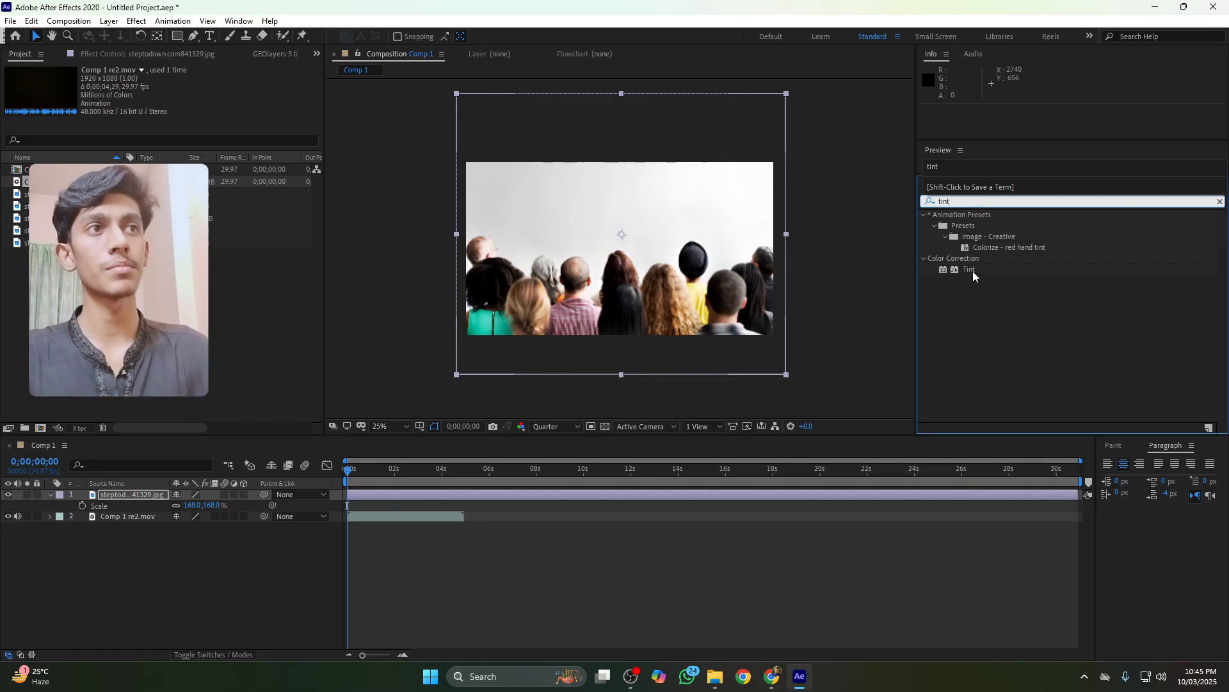
drag(960, 270, 661, 279)
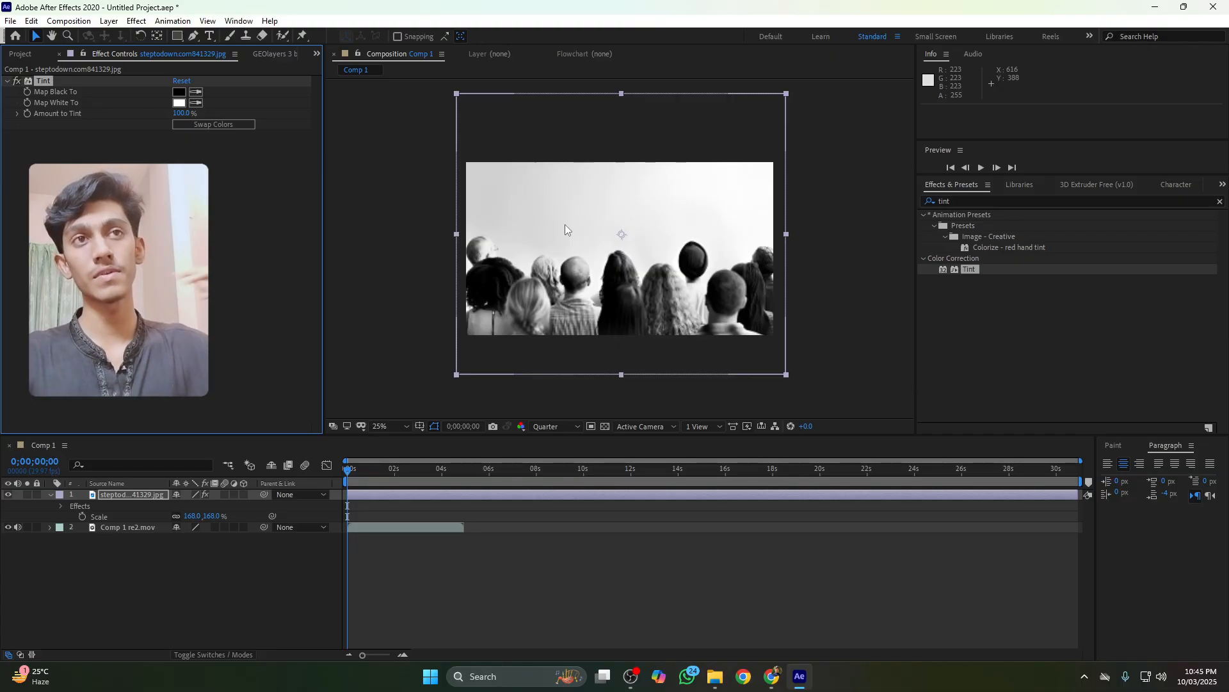
Swap the Tint colors and set Map Black To a golden brown, 8C6B30
click(225, 125)
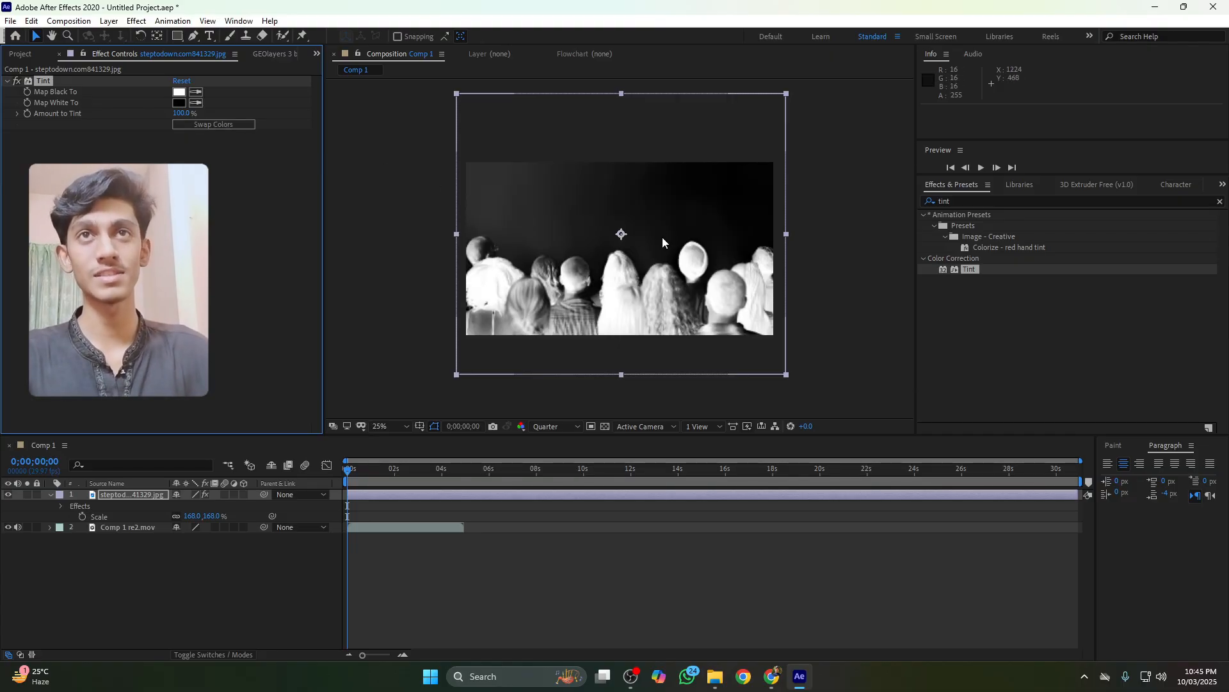
click(176, 94)
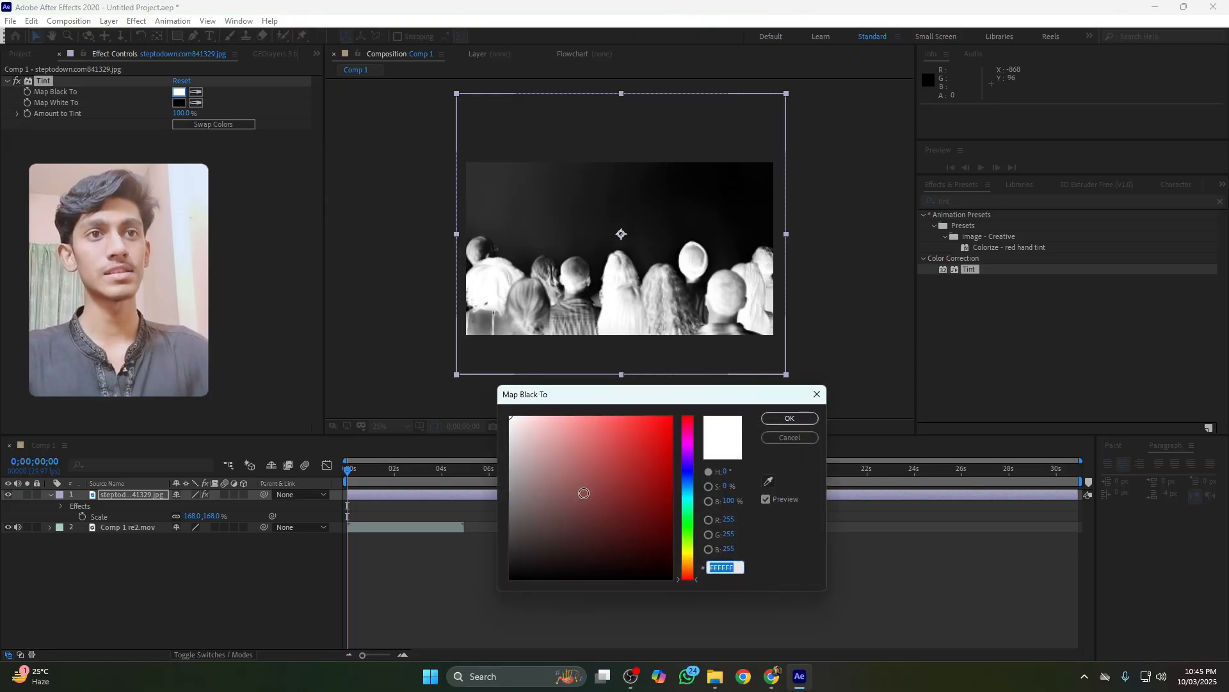
drag(628, 515, 614, 493)
drag(686, 520, 694, 562)
click(790, 418)
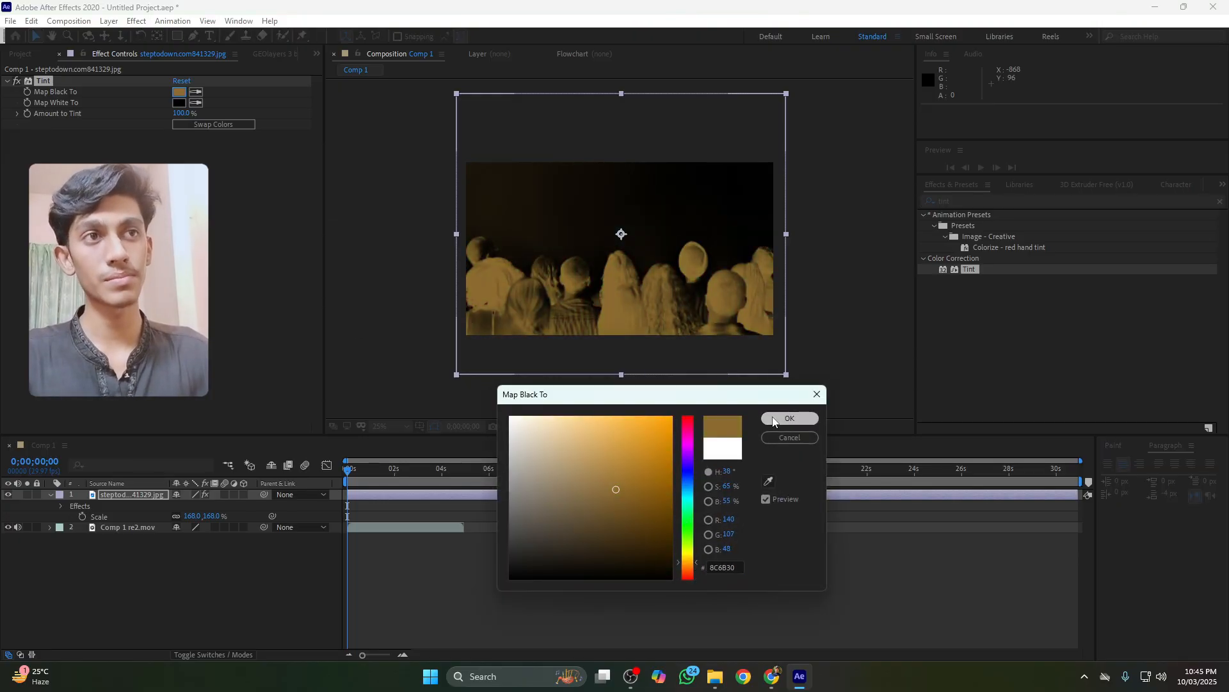
Search the effects for leve and apply Levels to the audience photo
click(967, 201)
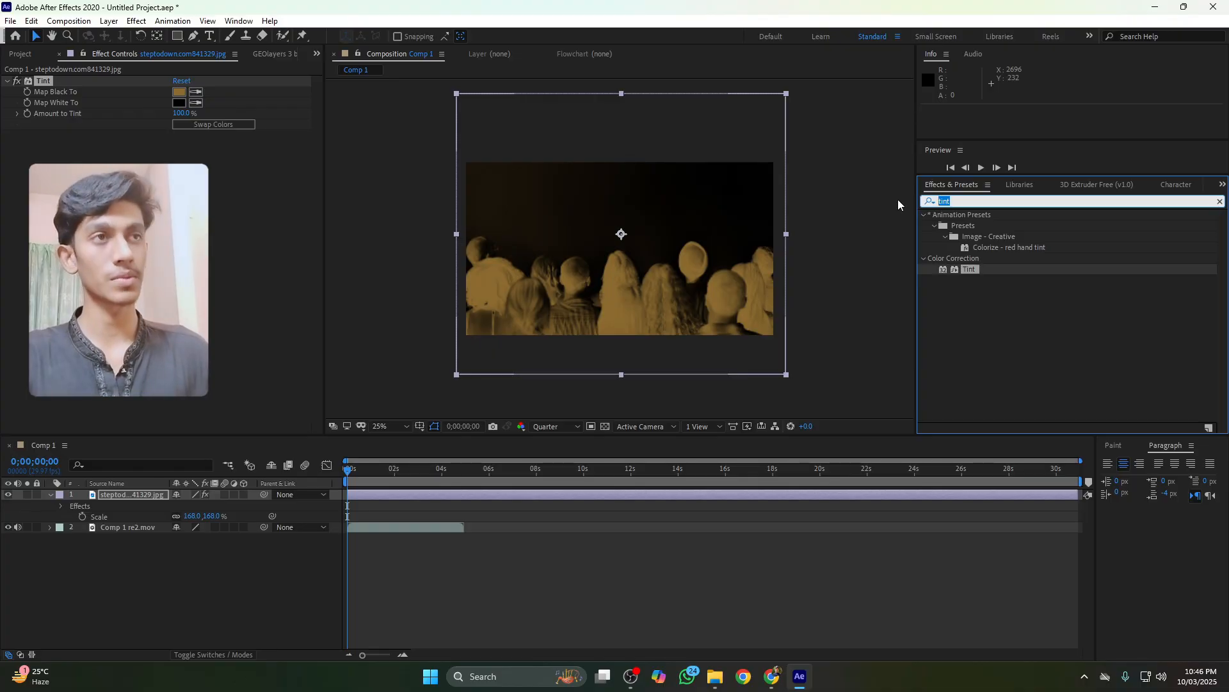
key(BackSpace)
text(leve)
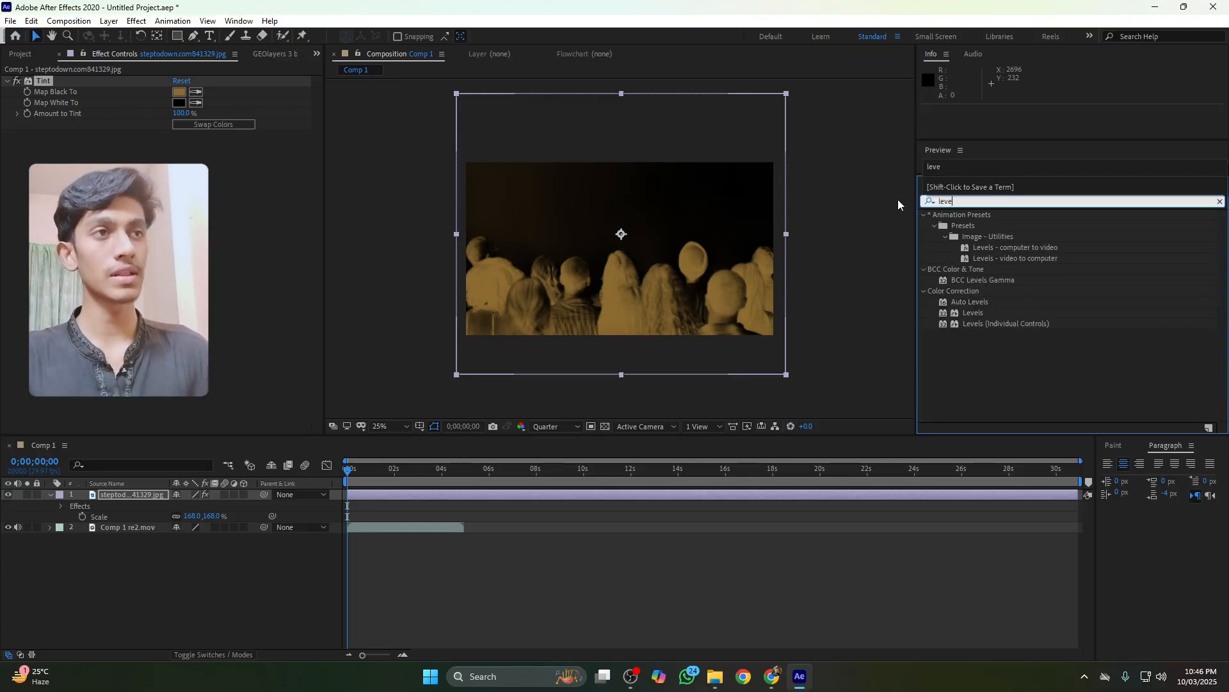
drag(989, 311, 656, 282)
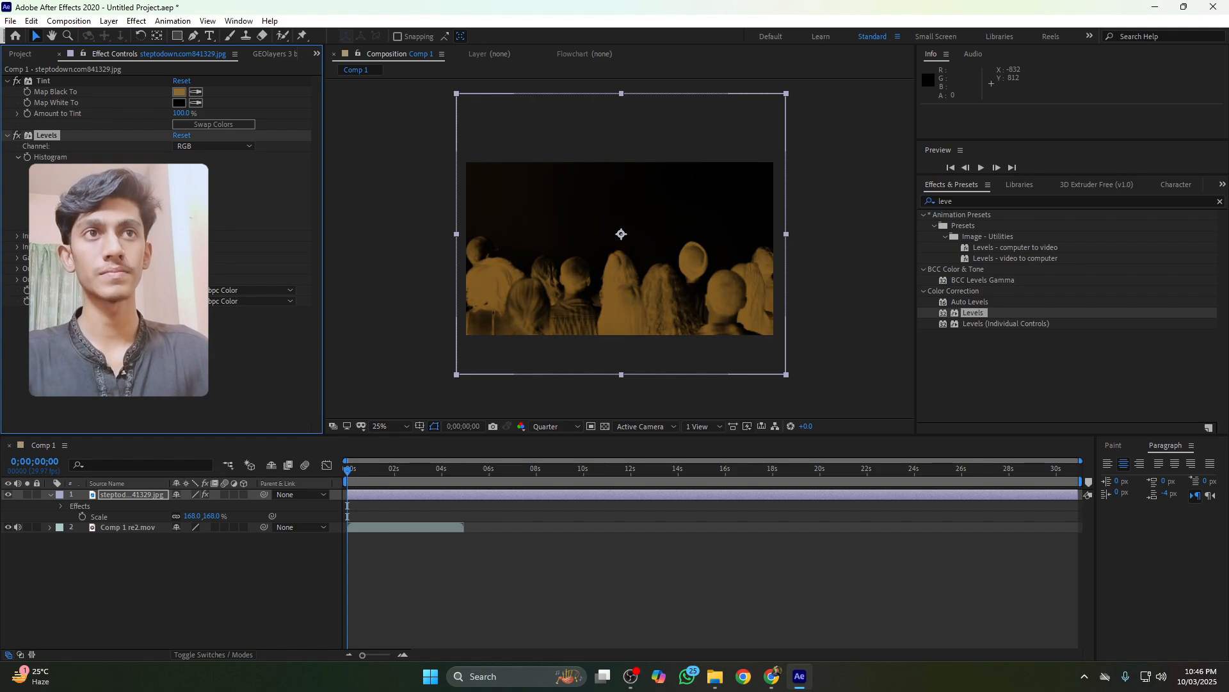
click(292, 556)
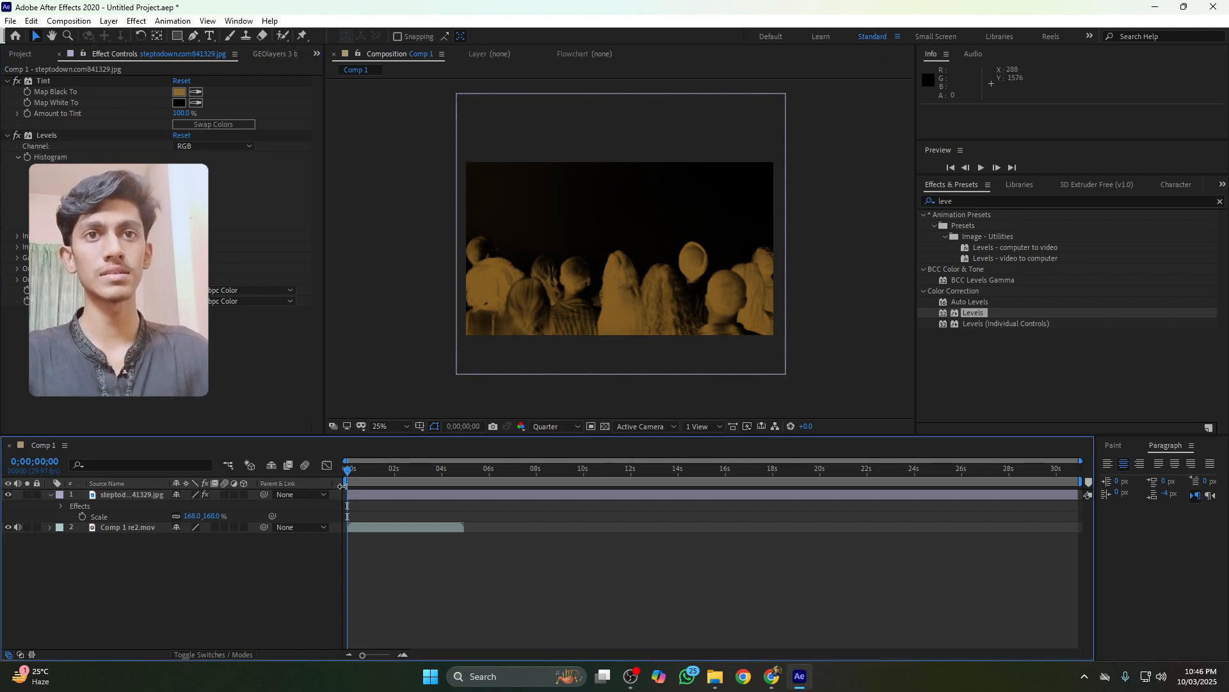
Show the reference video layer and play it to study the title animation
click(27, 527)
key(space)
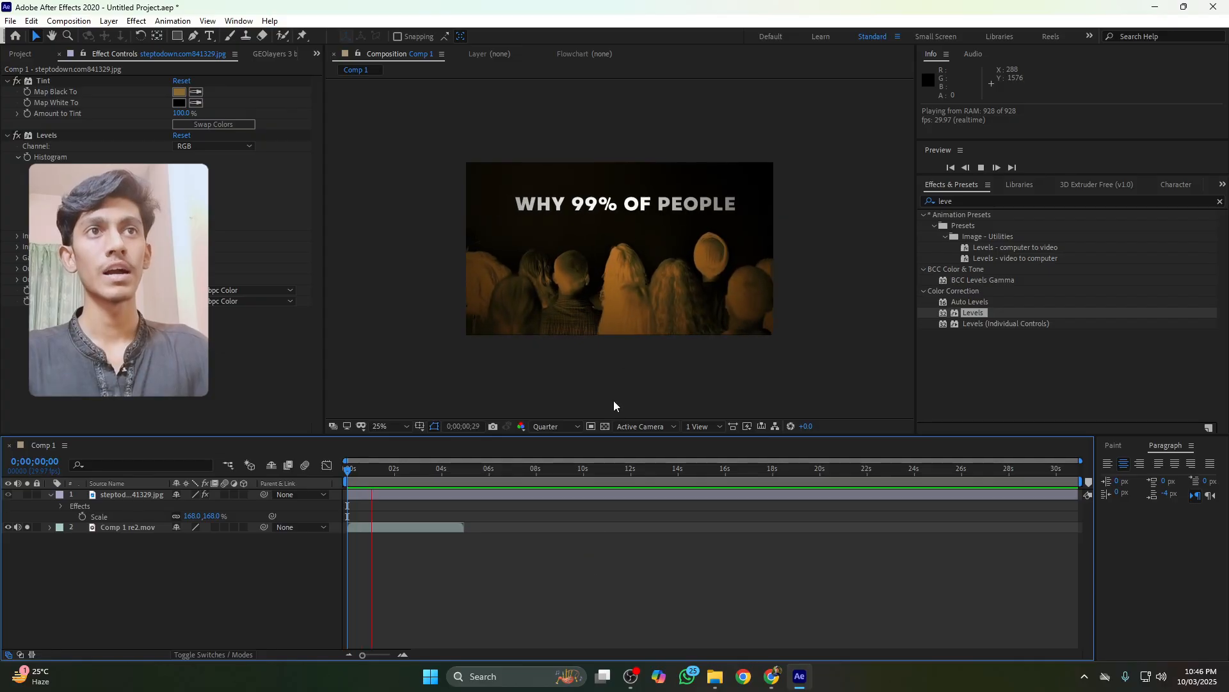
key(space)
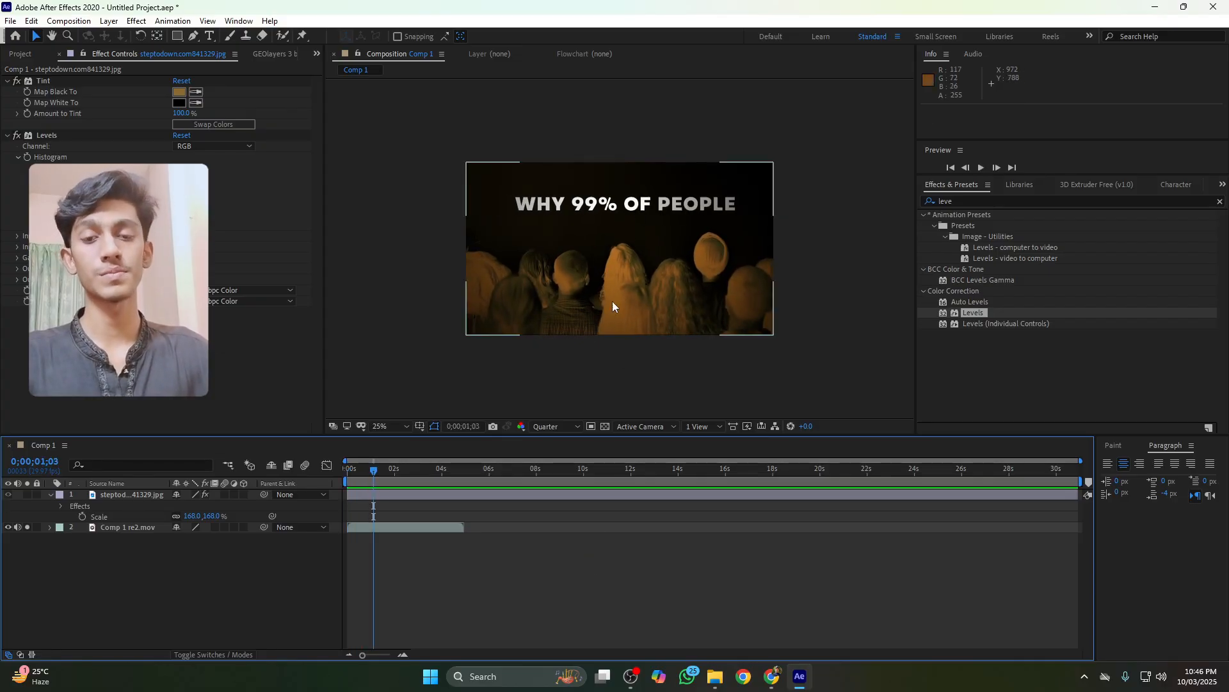
Create a text layer reading 'why 99% of people' and move it over the reference title
click(228, 506)
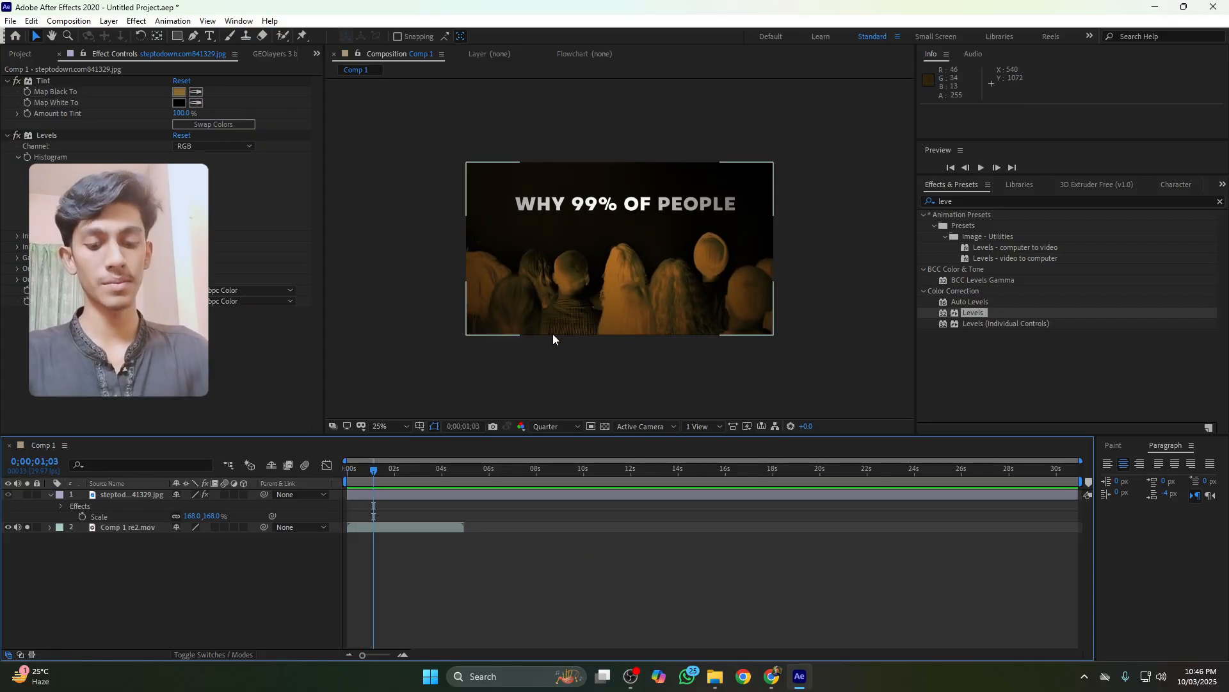
key(ctrl+t)
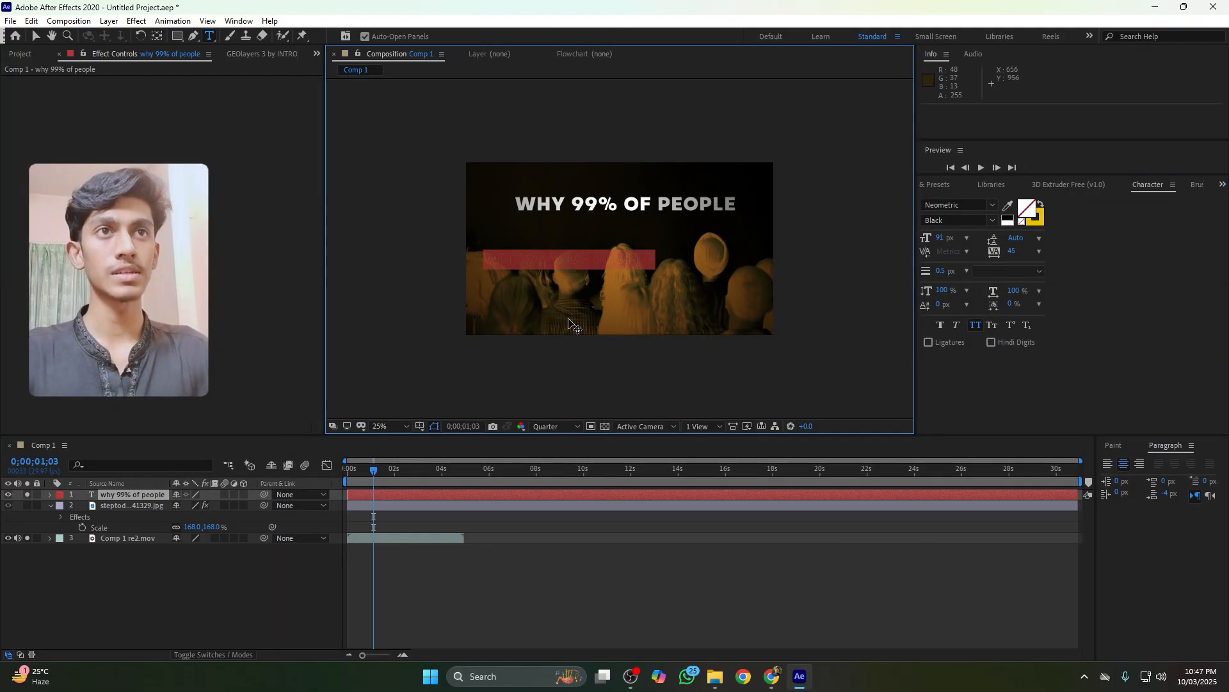
click(251, 578)
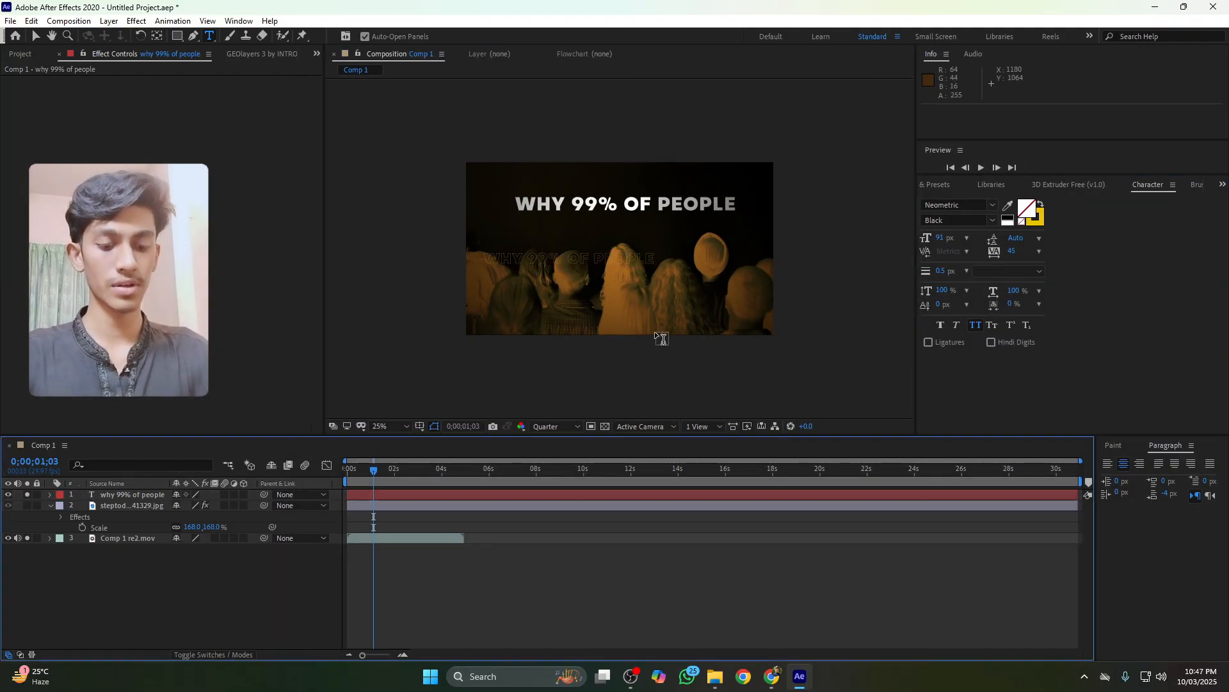
key(v)
drag(638, 258, 690, 207)
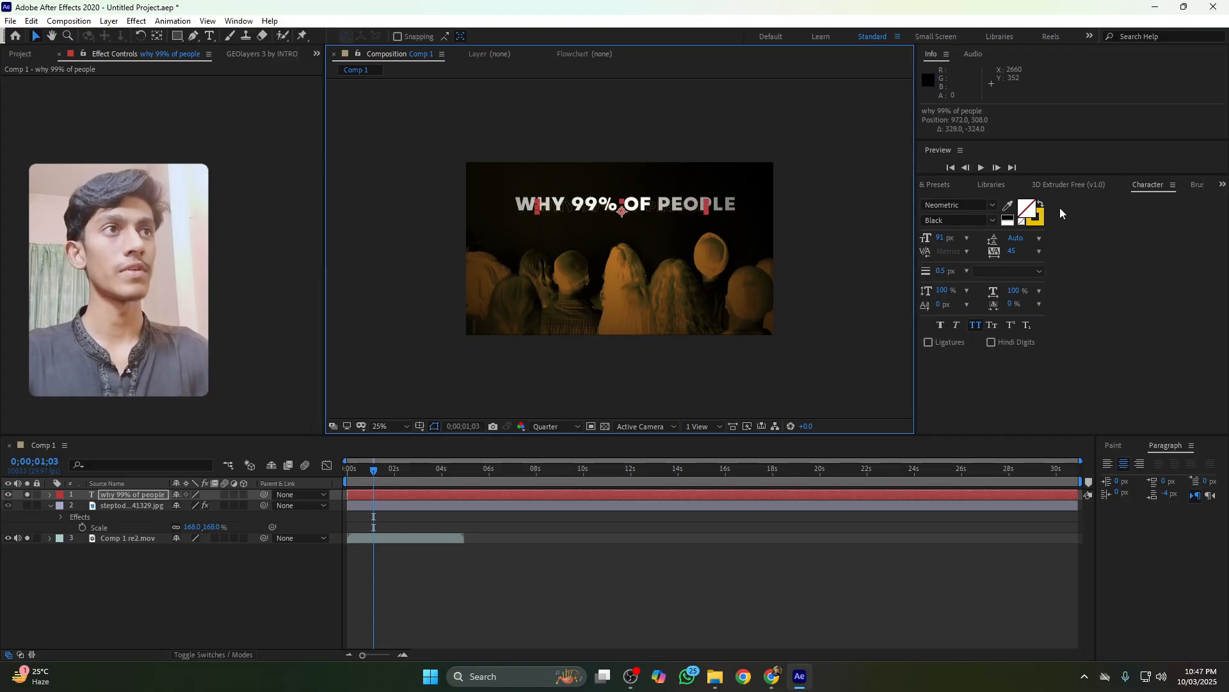
Swap the text fill and stroke colors, hide the reference, and set the text fill color to FFFFFF
click(1042, 205)
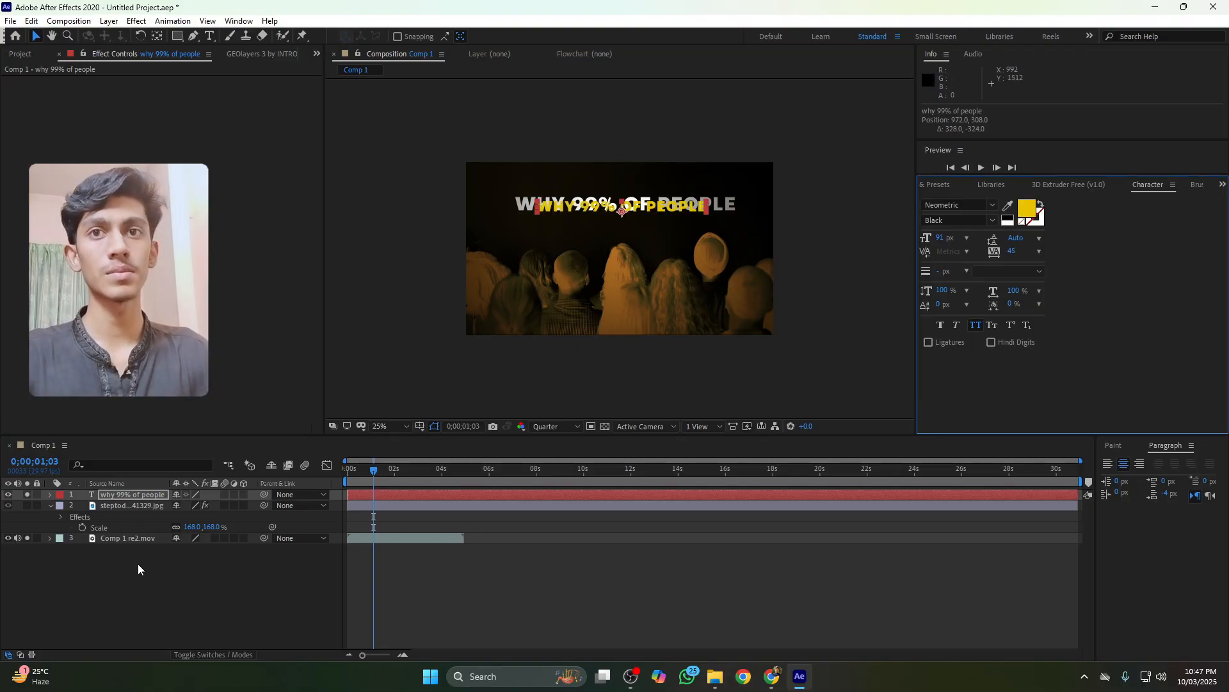
click(27, 538)
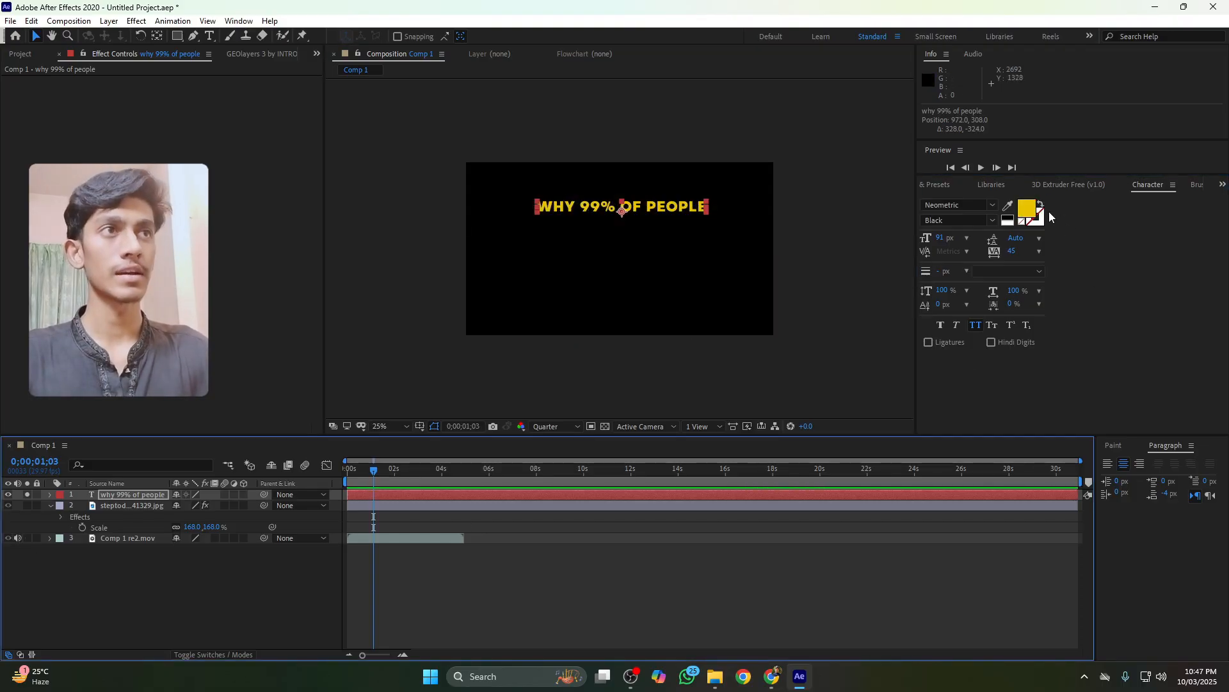
click(1027, 209)
text(ffffff)
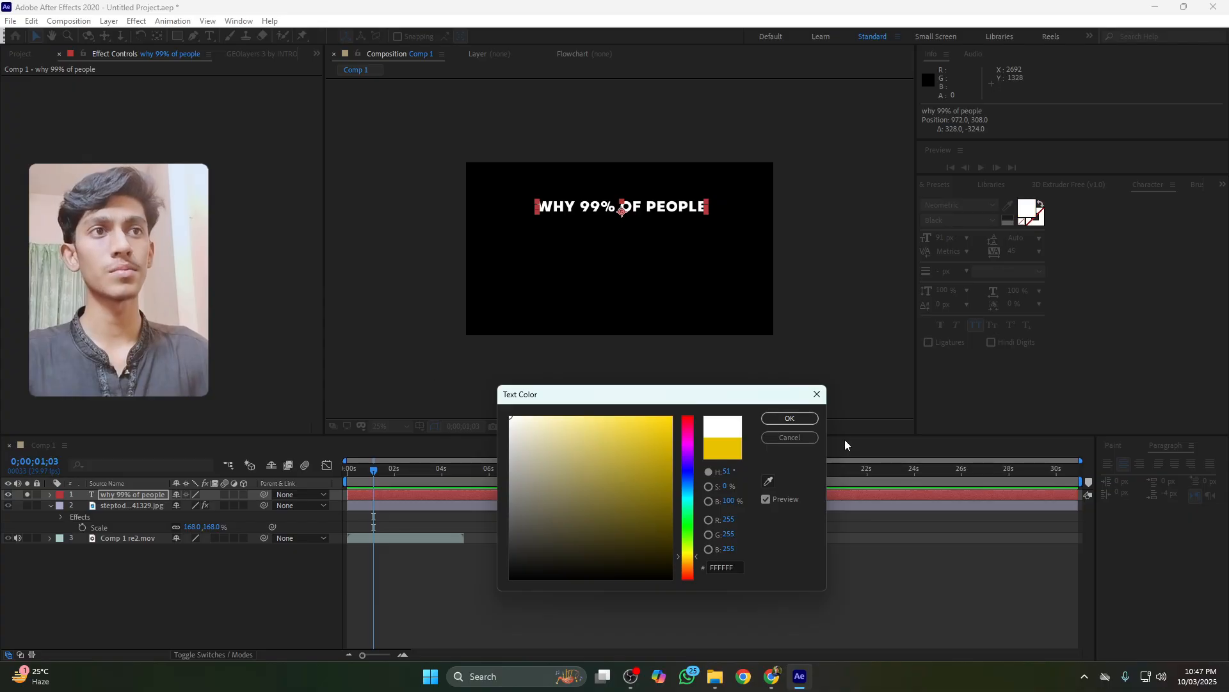
click(789, 417)
Reposition the title text and scale it to 127% to match the reference title
drag(675, 210, 647, 205)
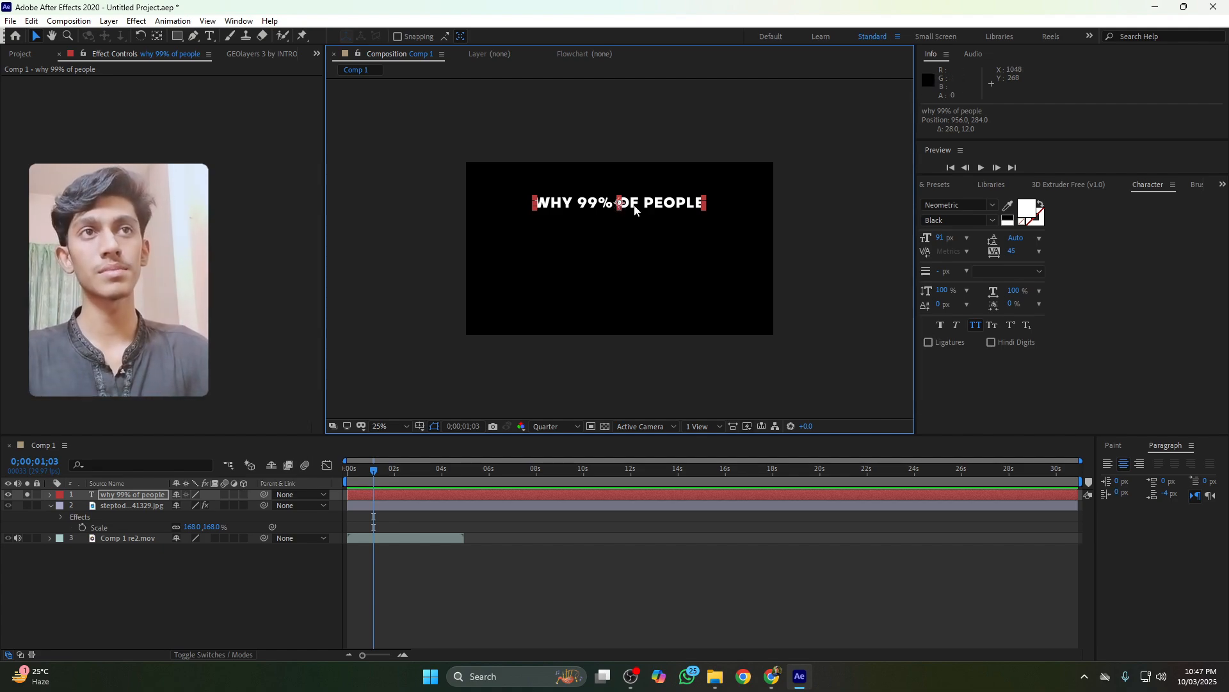
drag(633, 206, 637, 205)
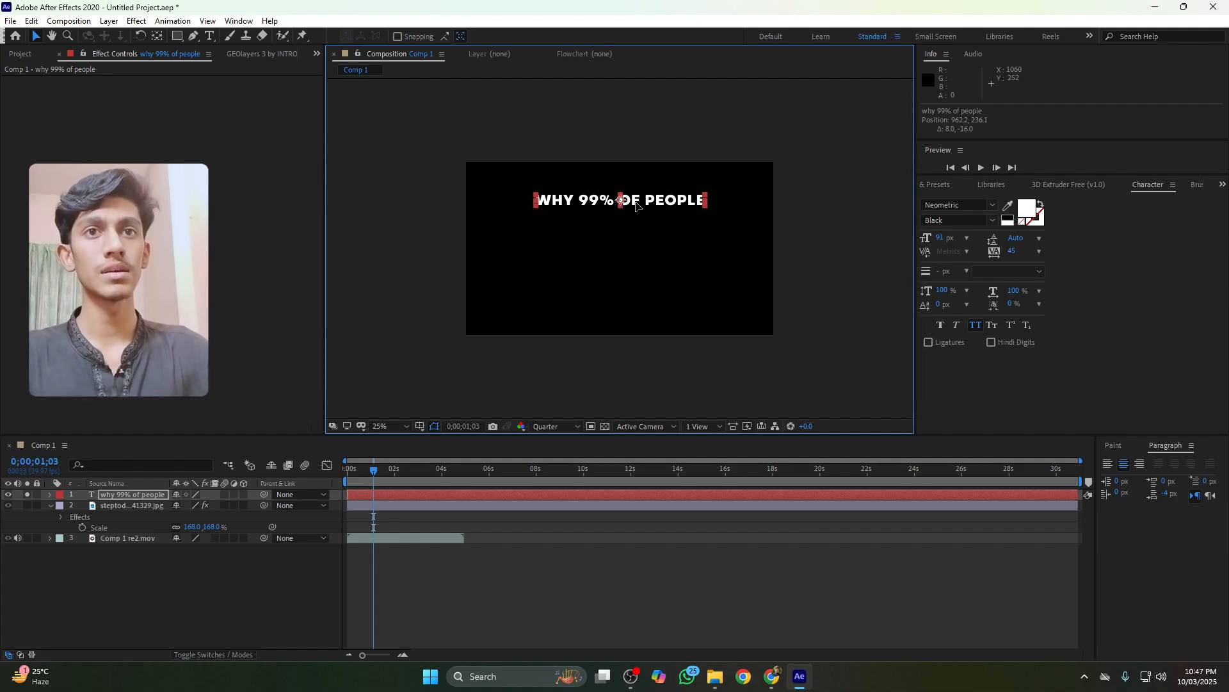
click(26, 537)
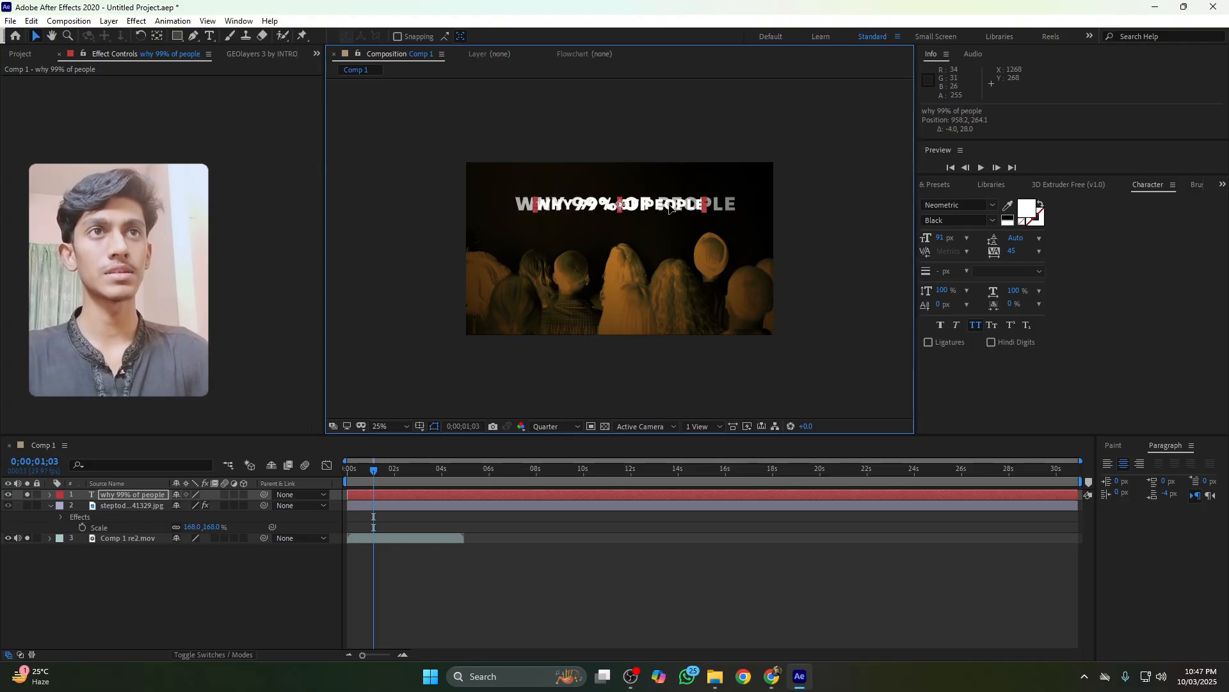
key(s)
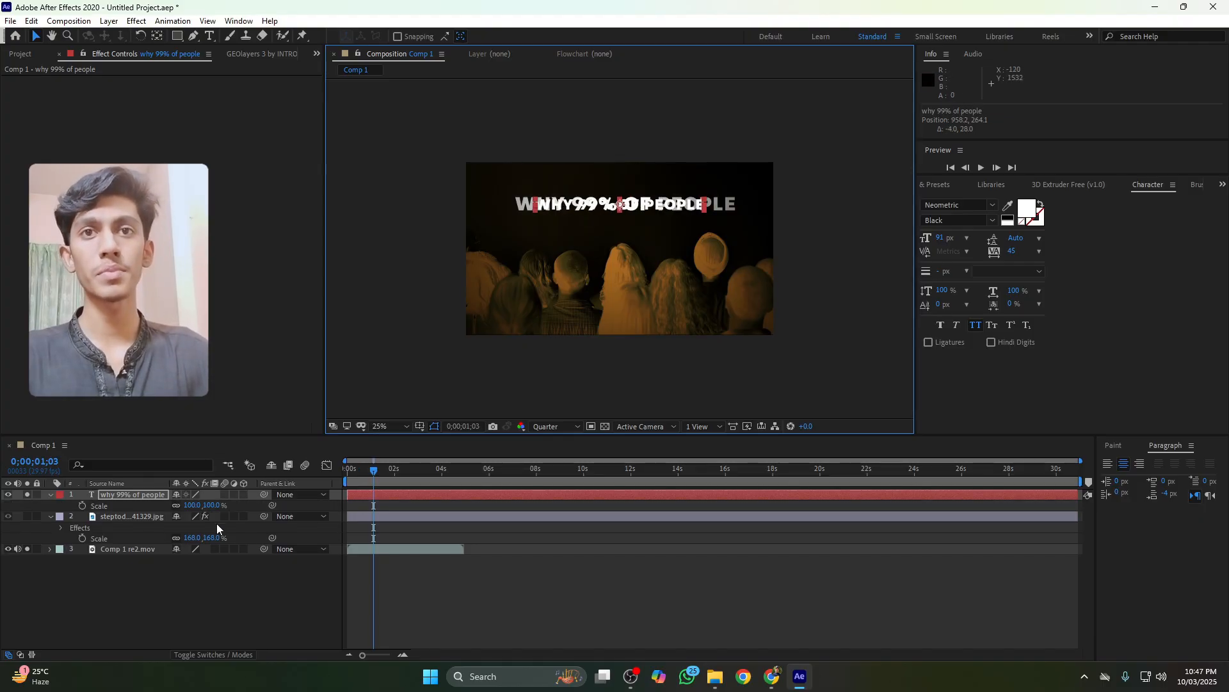
drag(206, 508, 226, 506)
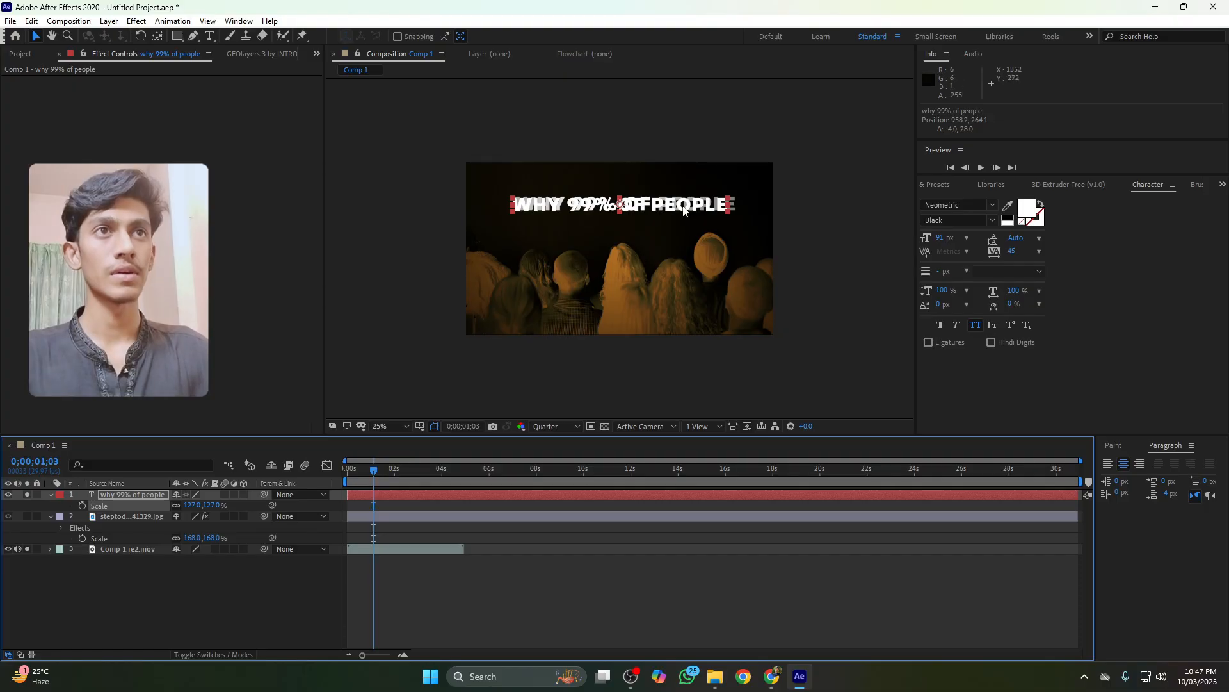
drag(683, 207, 688, 207)
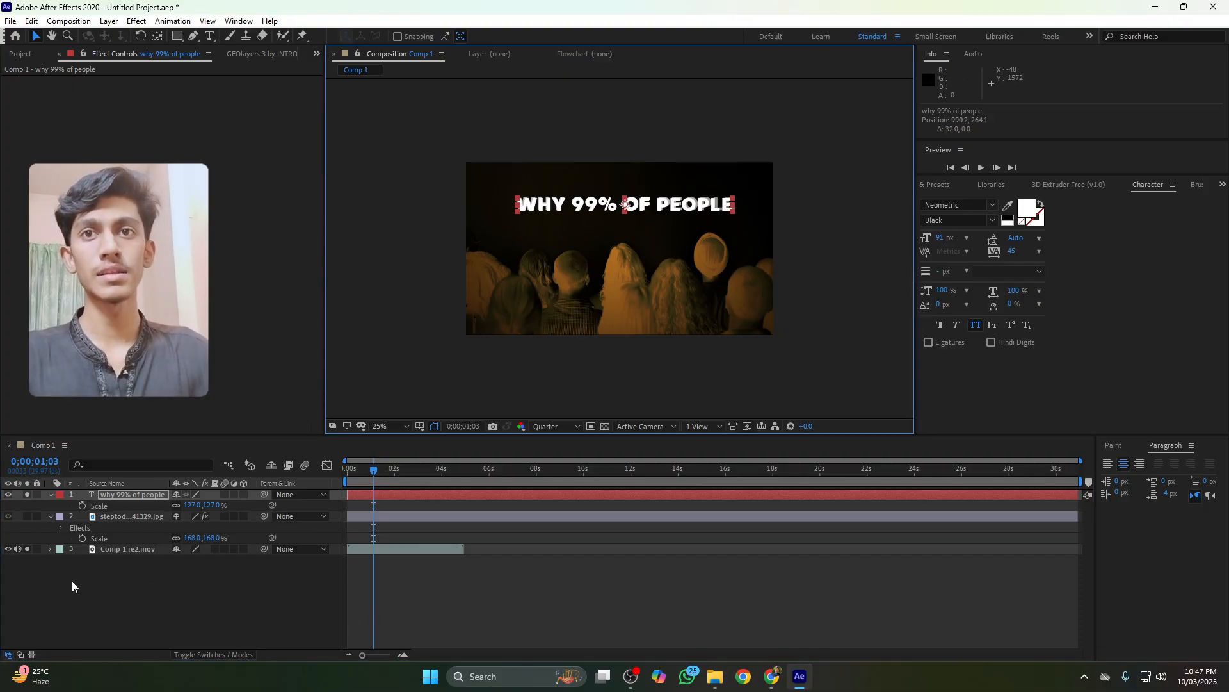
click(27, 550)
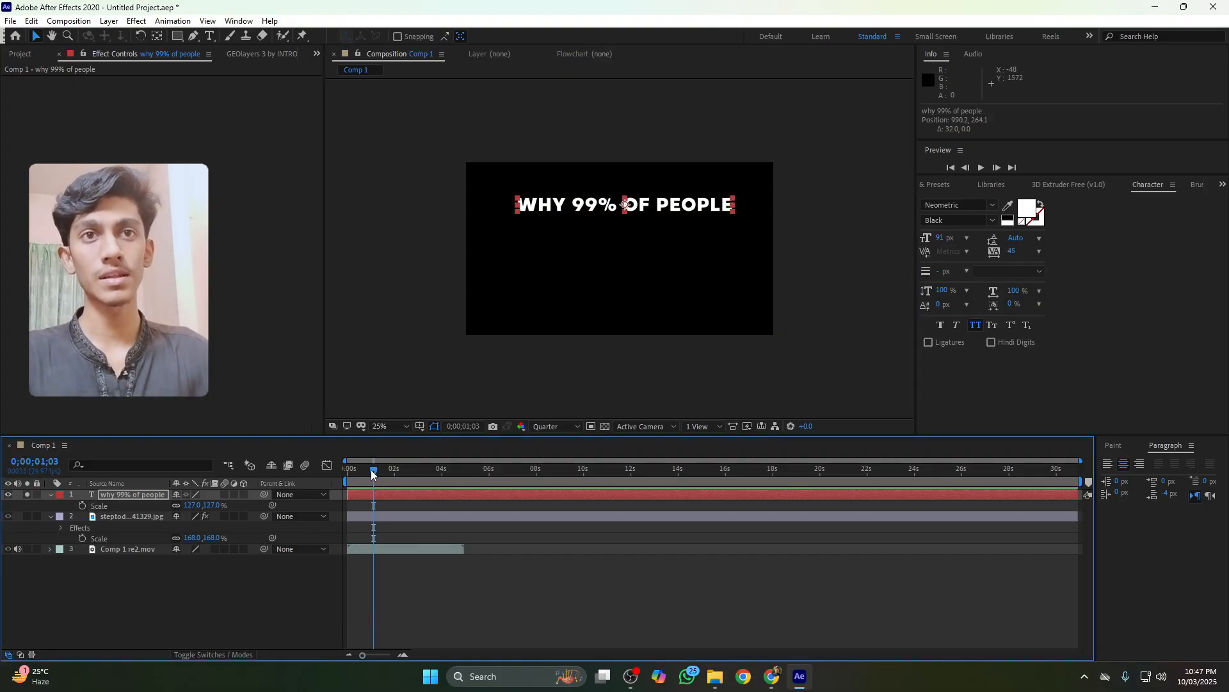
Return to the start, turn the audience photo back on, and select the title text layer
drag(371, 470, 347, 478)
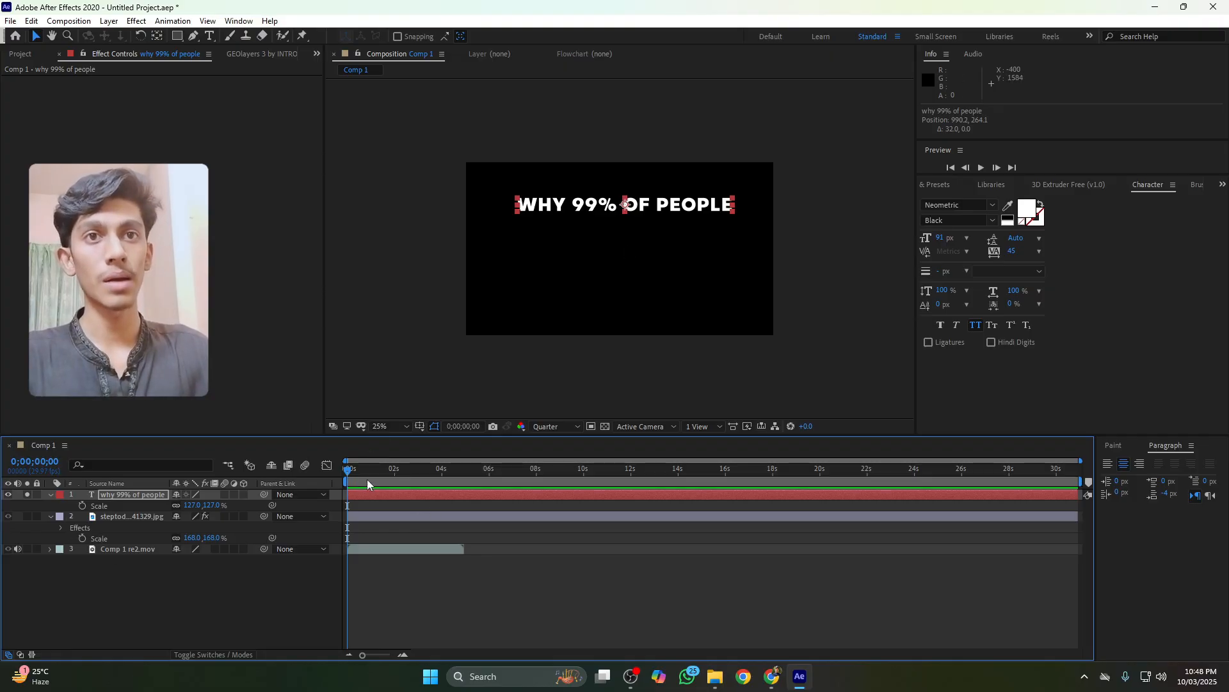
click(9, 516)
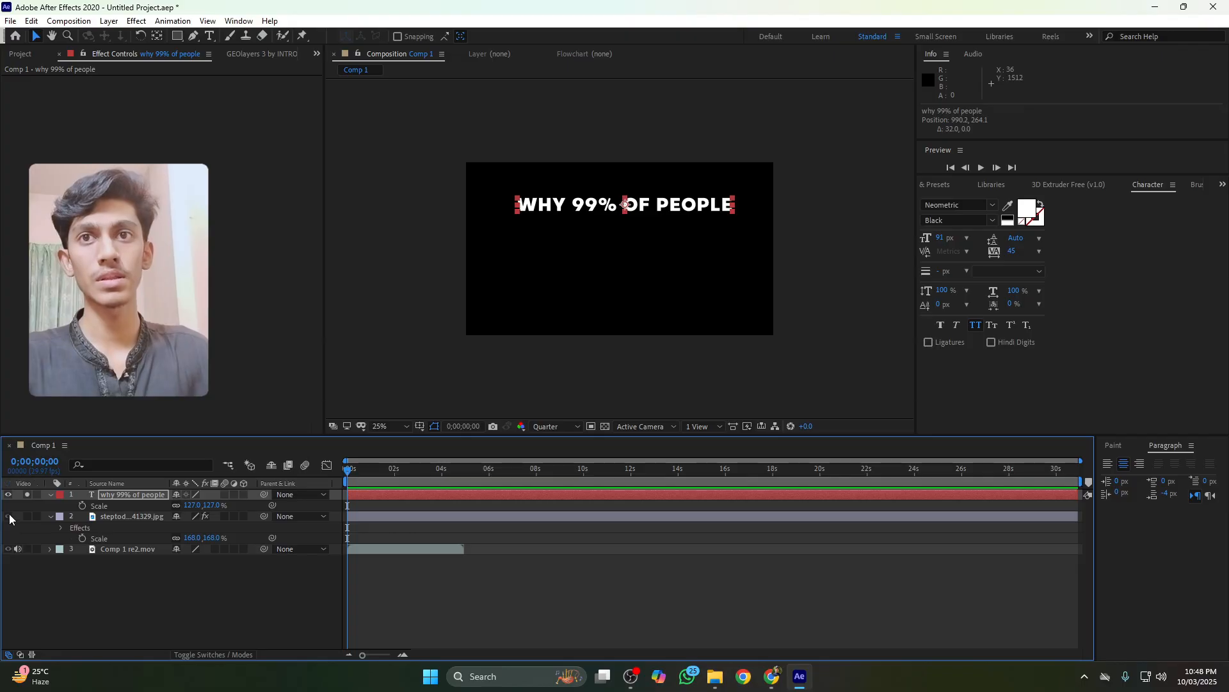
click(28, 494)
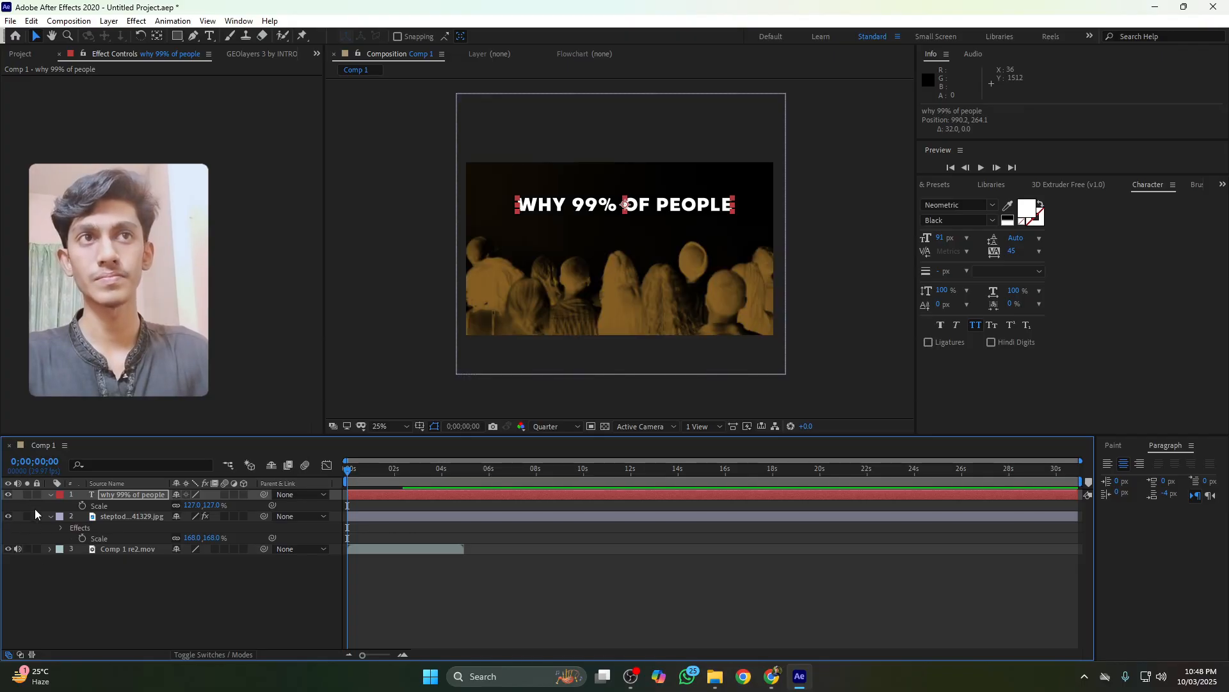
click(602, 292)
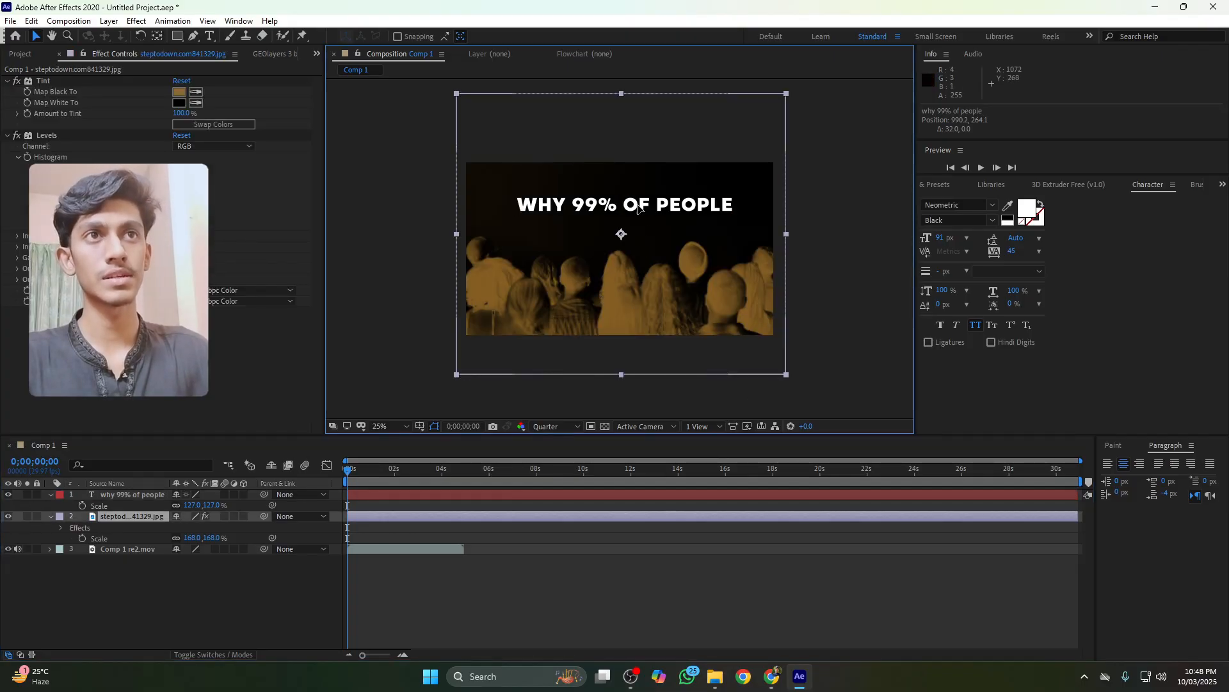
click(114, 495)
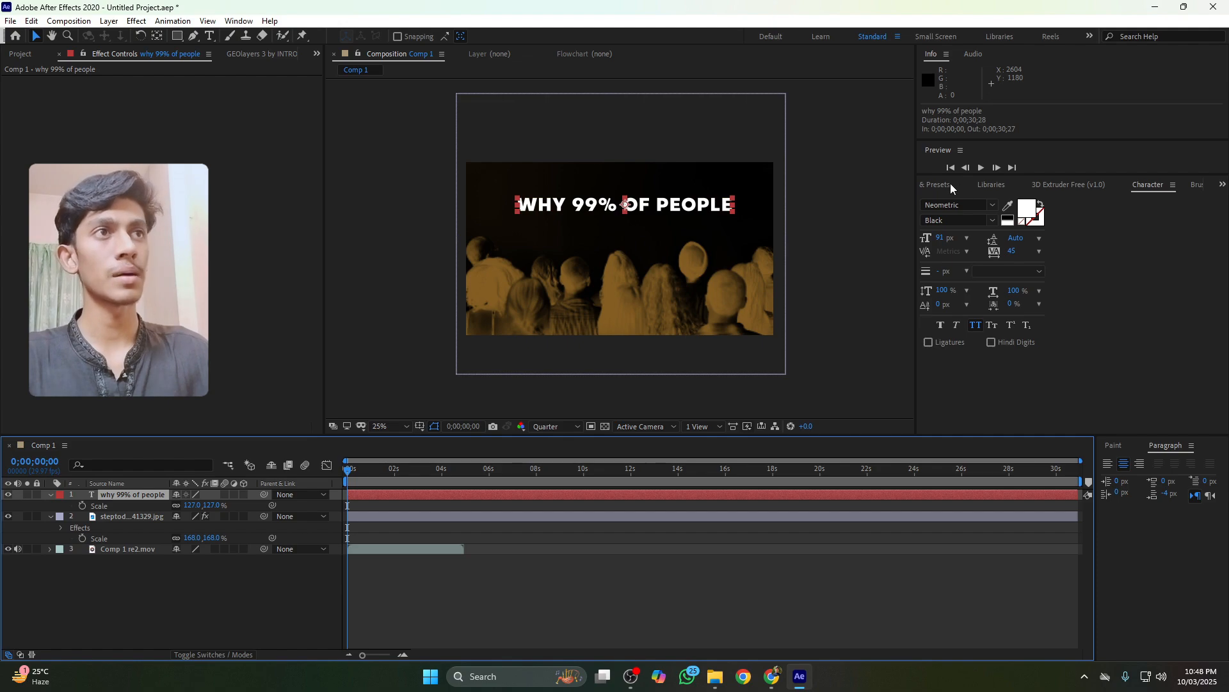
Search the effects for fade and apply the Fade Up Words preset to the title text
click(930, 186)
click(967, 201)
text(leve)
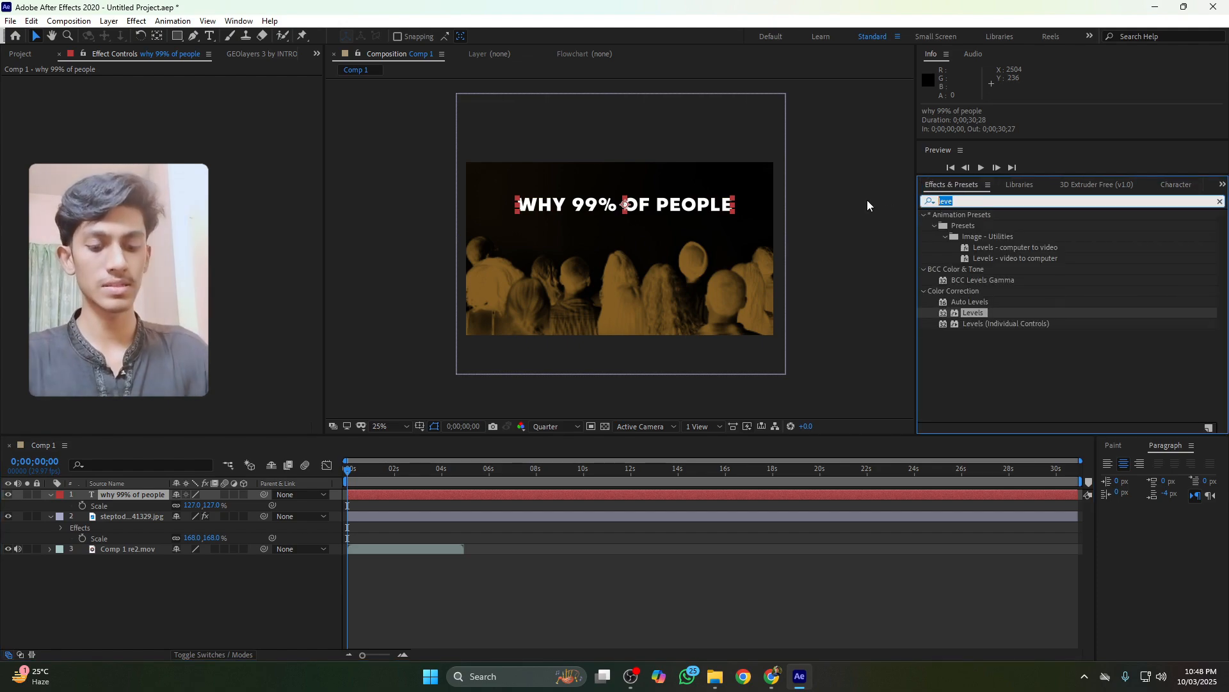
key(BackSpace)
key(BackSpace)
key(BackSpace)
key(BackSpace)
text(fade)
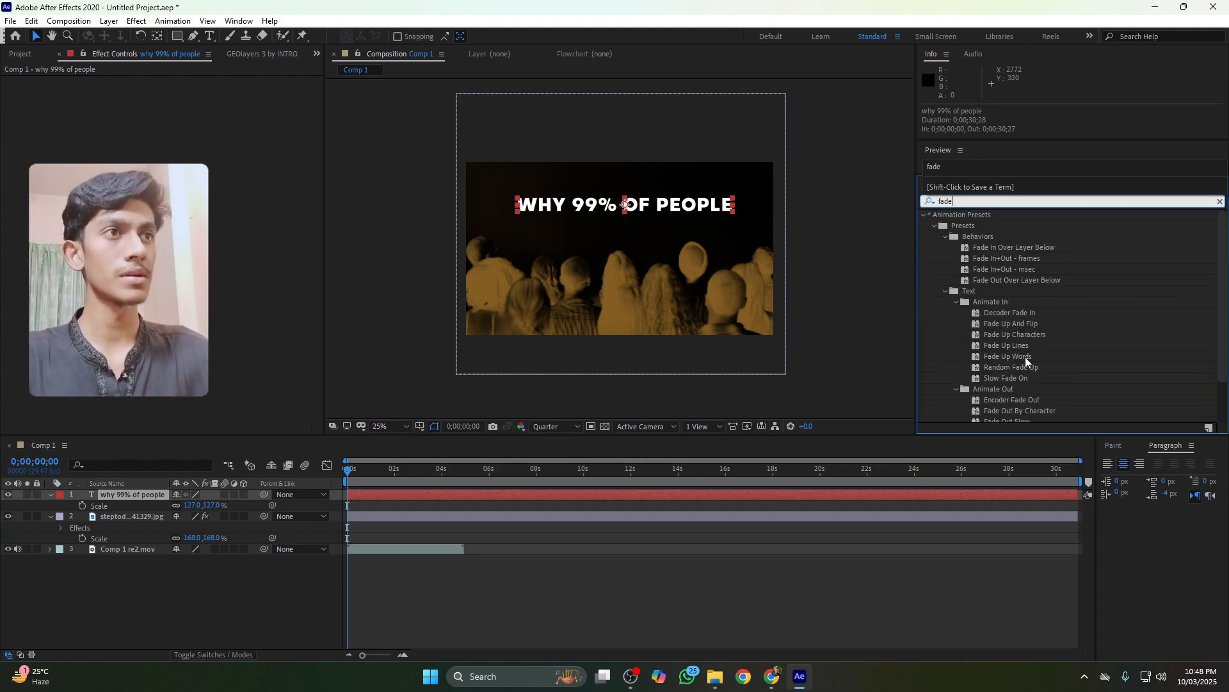
drag(1020, 354, 677, 206)
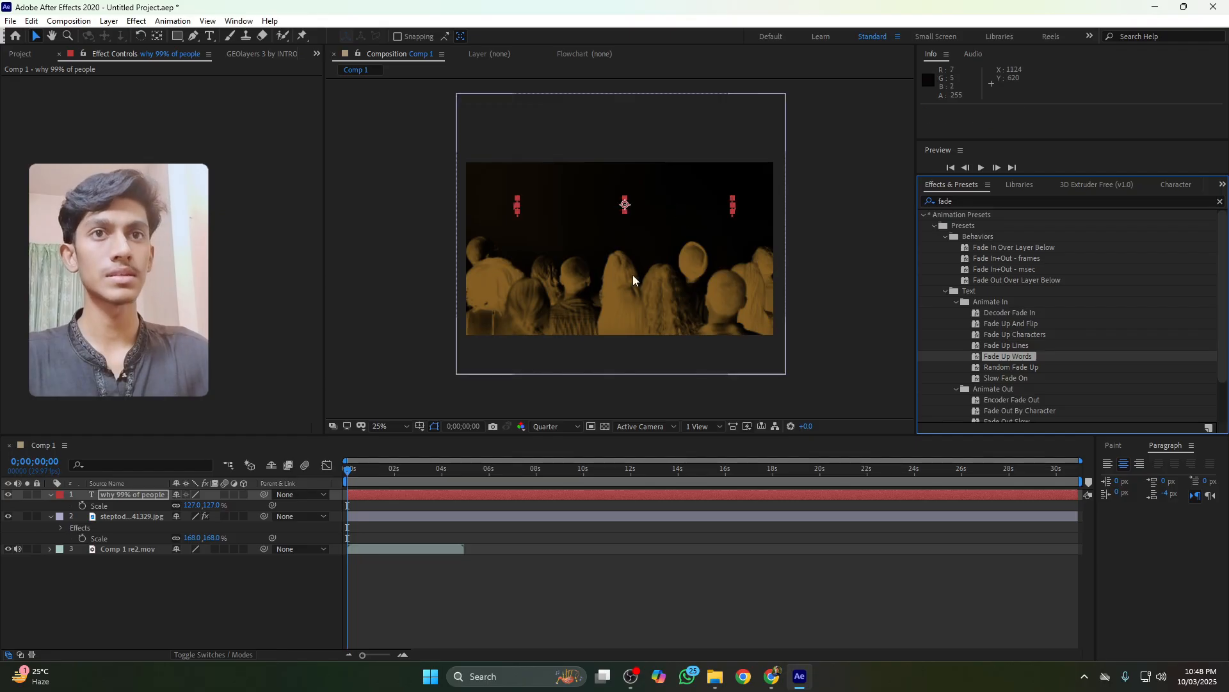
Reveal the title's animator keyframes and apply Easy Ease to them
click(374, 495)
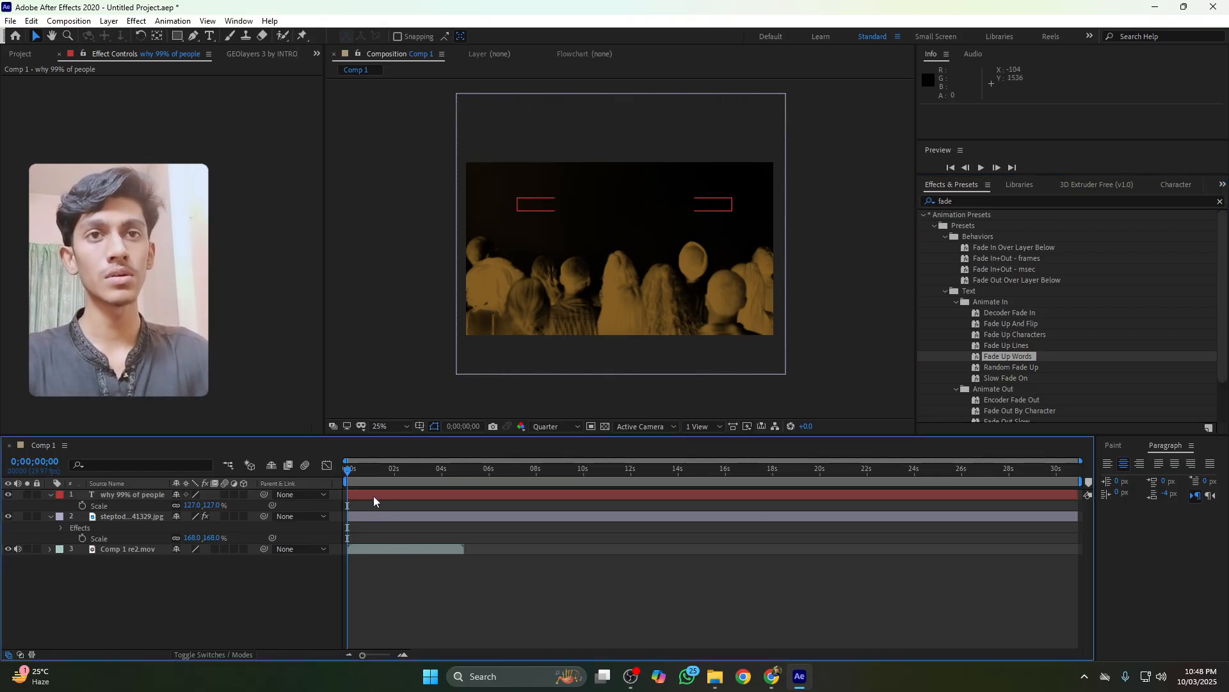
key(u)
drag(387, 513, 321, 529)
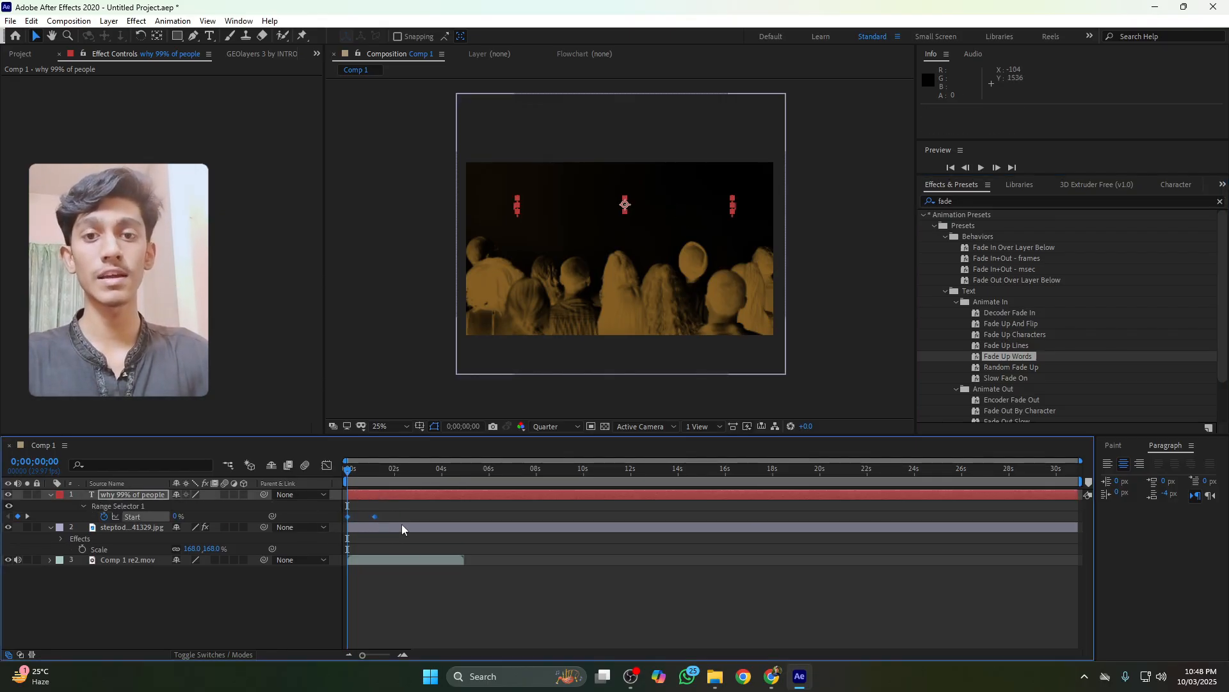
key(F9)
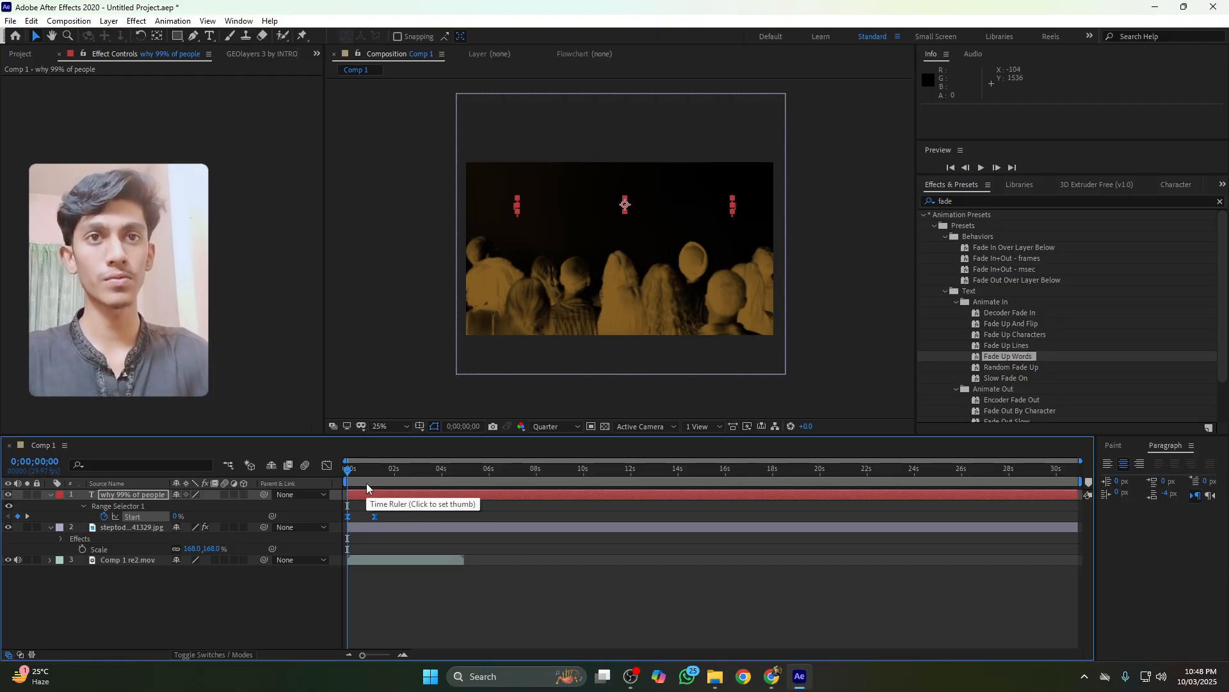
Preview the title fade-in from the start and compare it with the reference video
key(space)
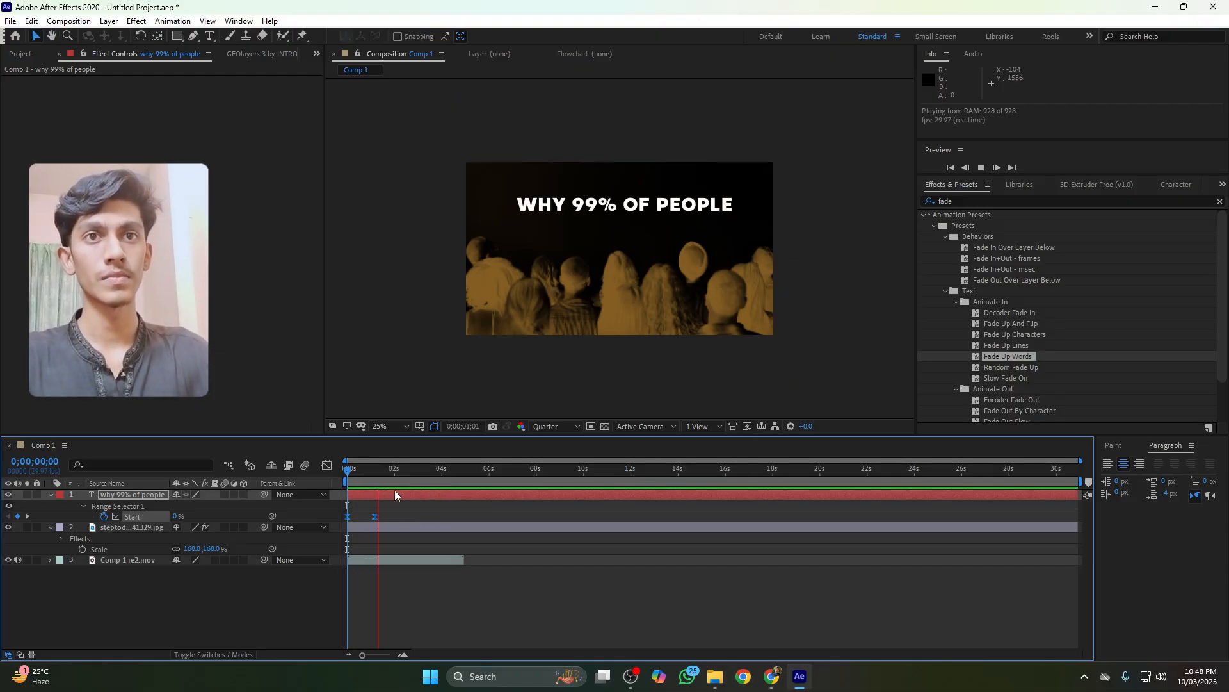
mouse_move(382, 474)
mouse_down()
mouse_move(333, 473)
mouse_move(378, 475)
mouse_up()
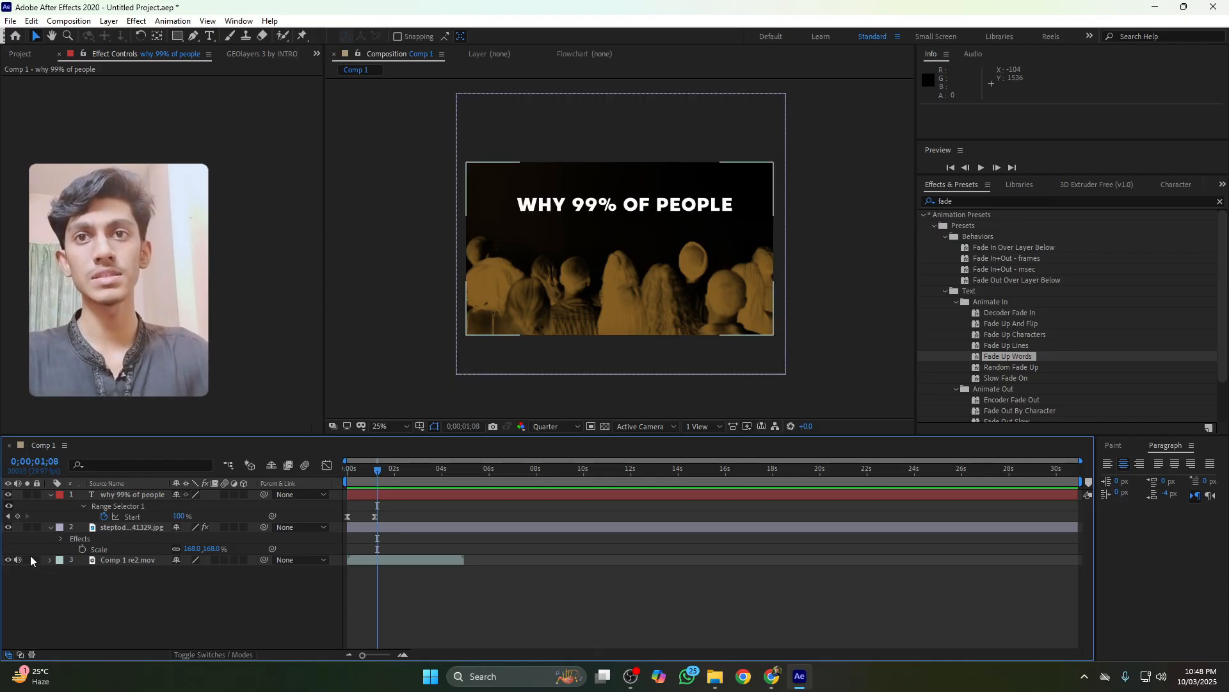
click(27, 560)
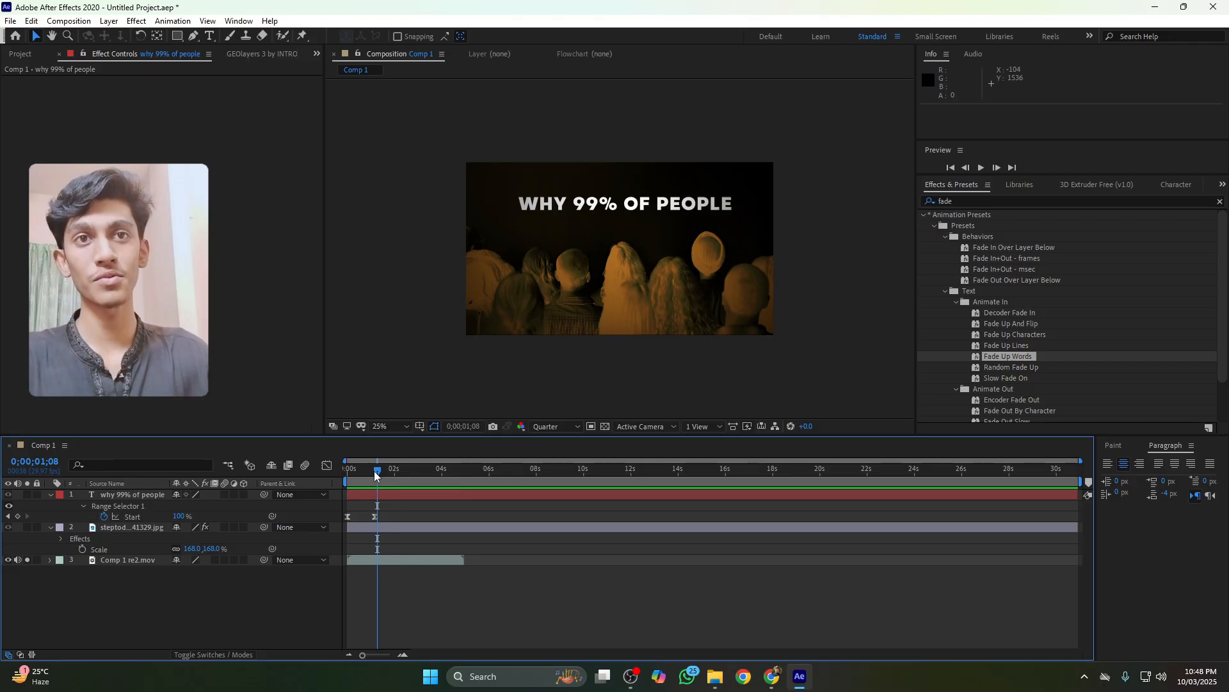
key(Home)
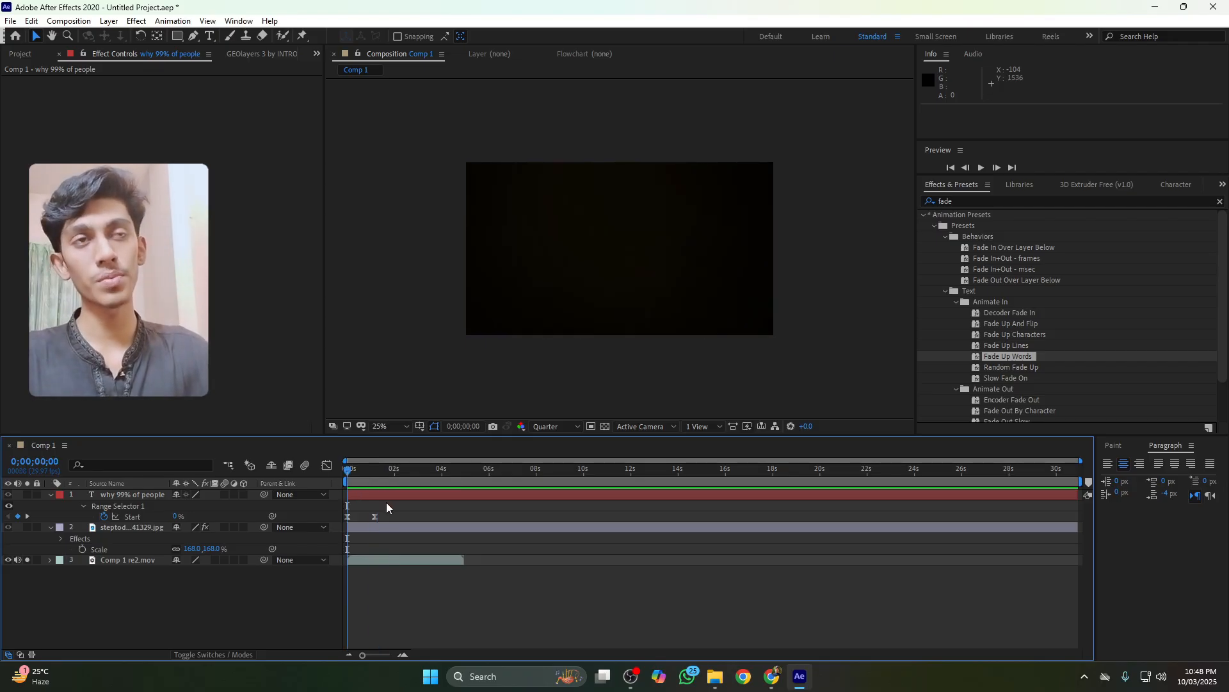
key(space)
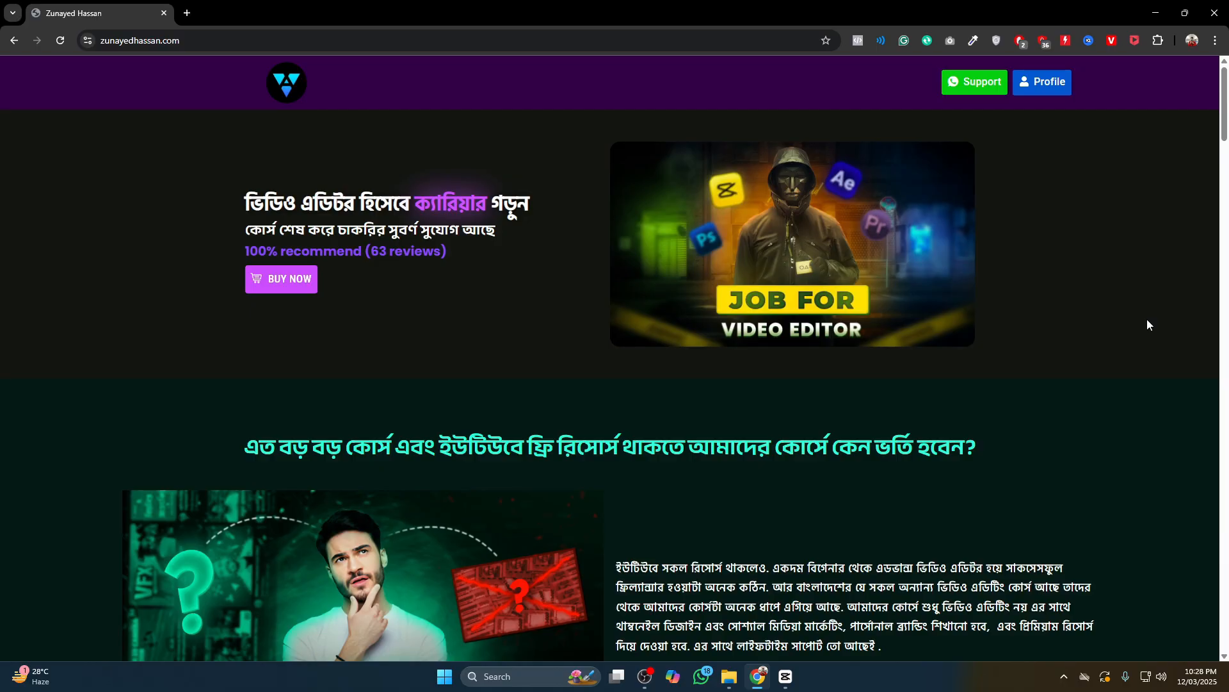
scroll(1147, 325, down, 10)
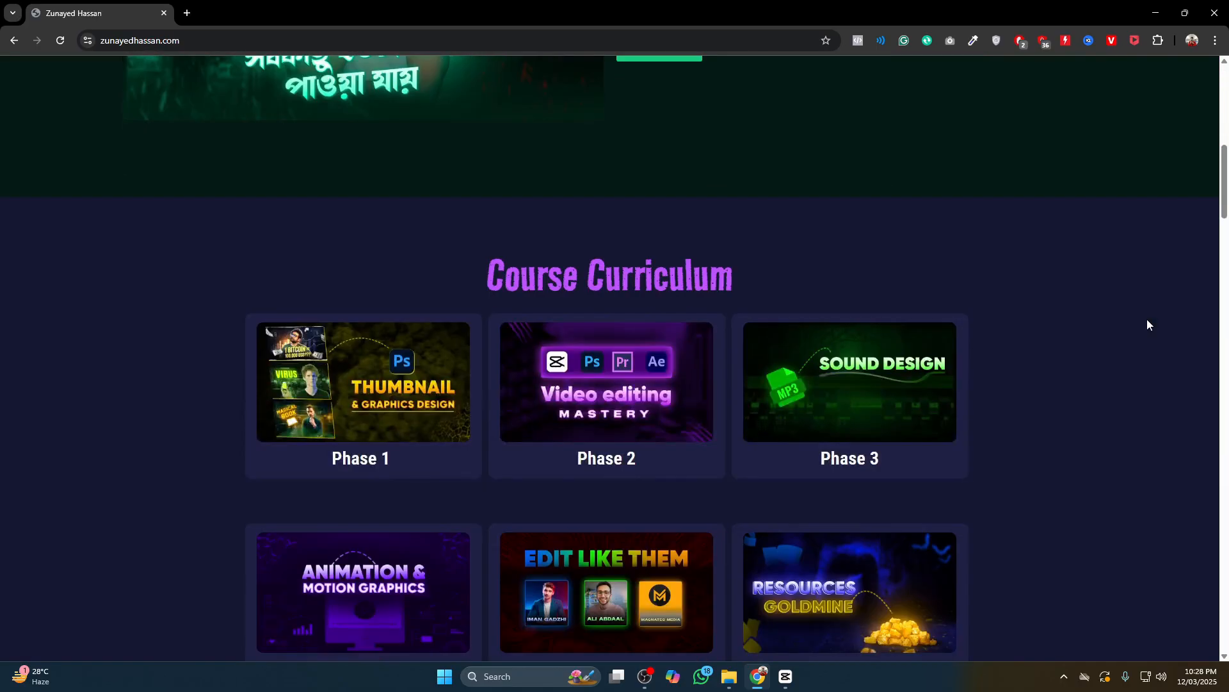
scroll(1147, 324, down, 1)
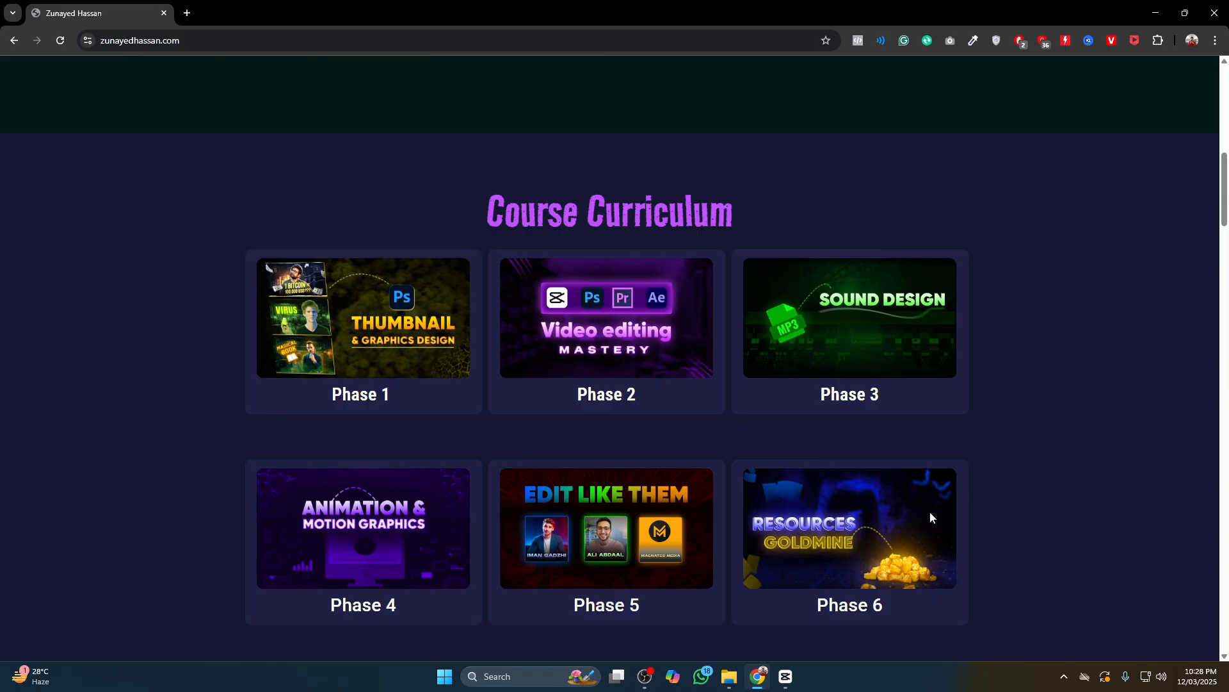
scroll(964, 480, down, 8)
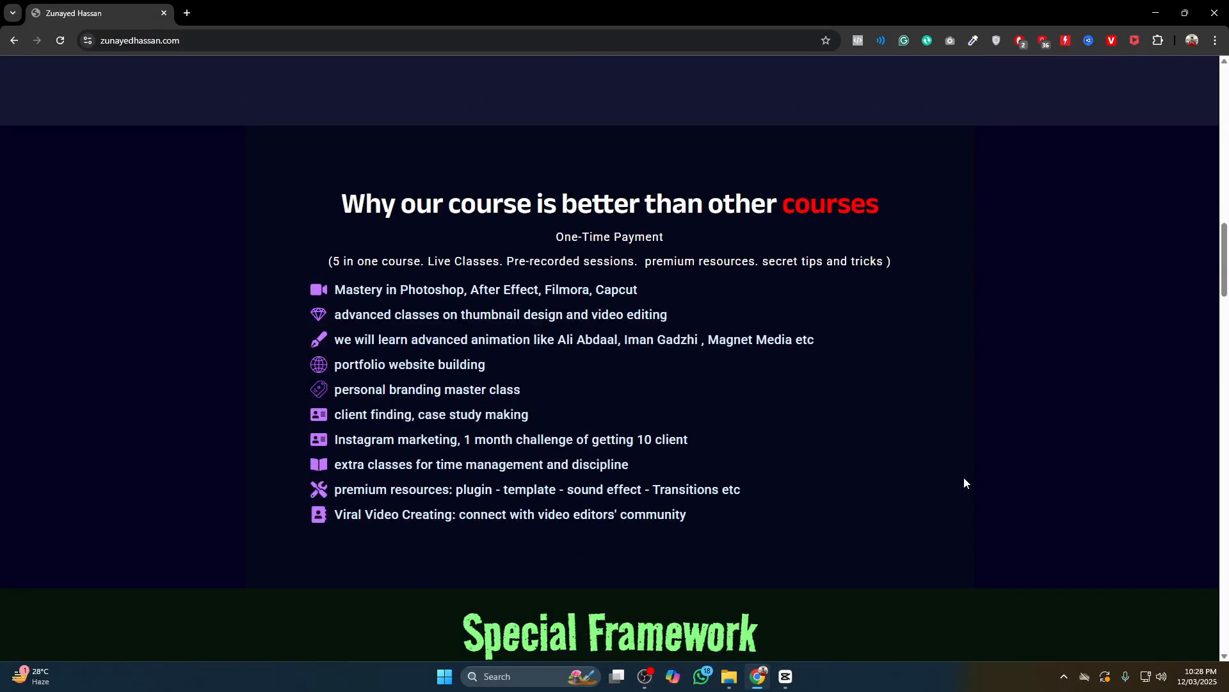
Scroll through the course website's features, framework, recipes and asset pack sections
drag(336, 287, 750, 529)
click(813, 501)
scroll(813, 501, down, 8)
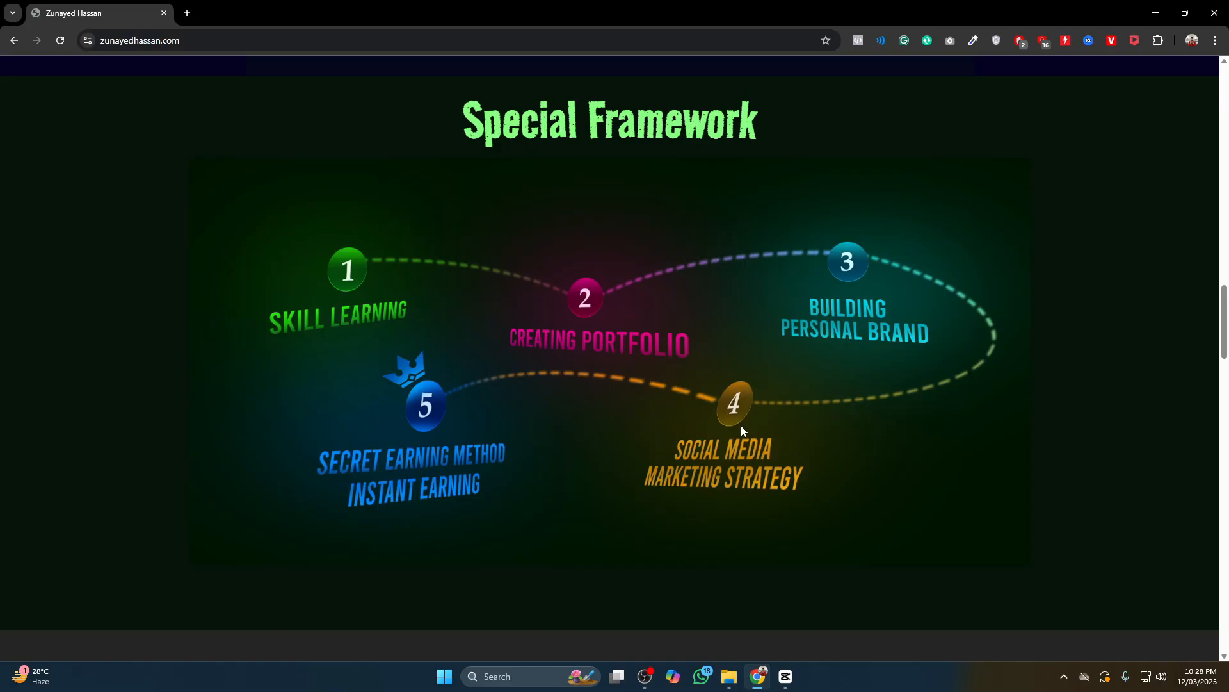
triple_click(545, 118)
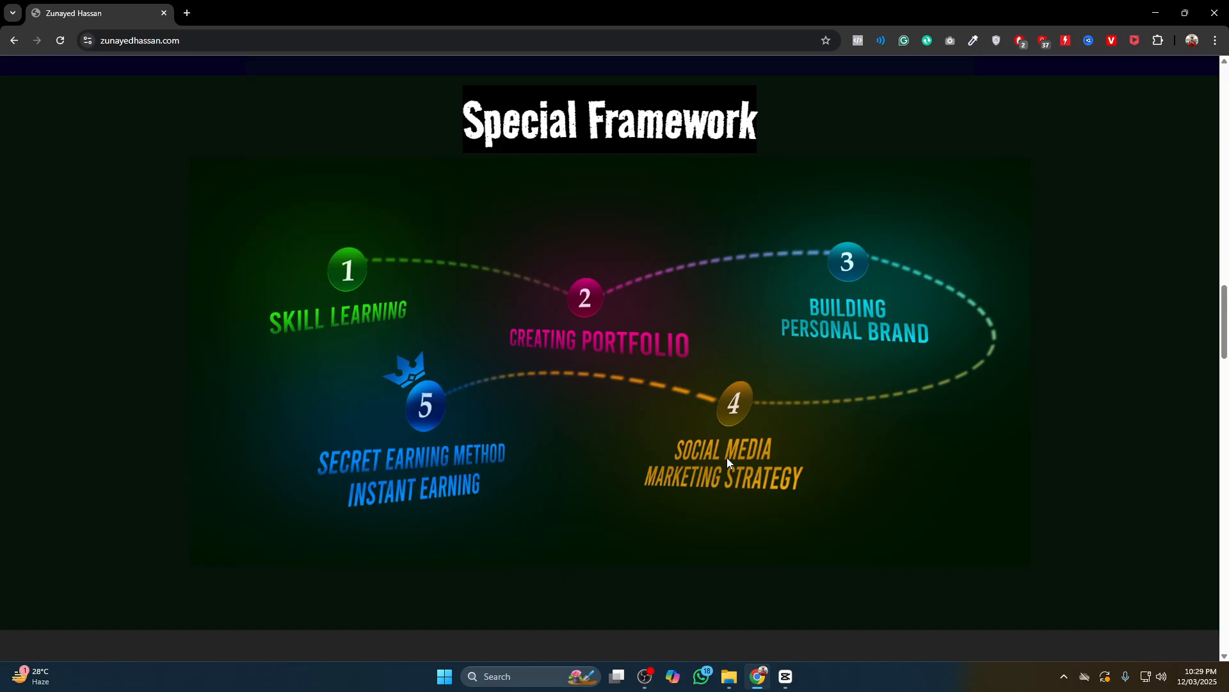
scroll(728, 457, down, 10)
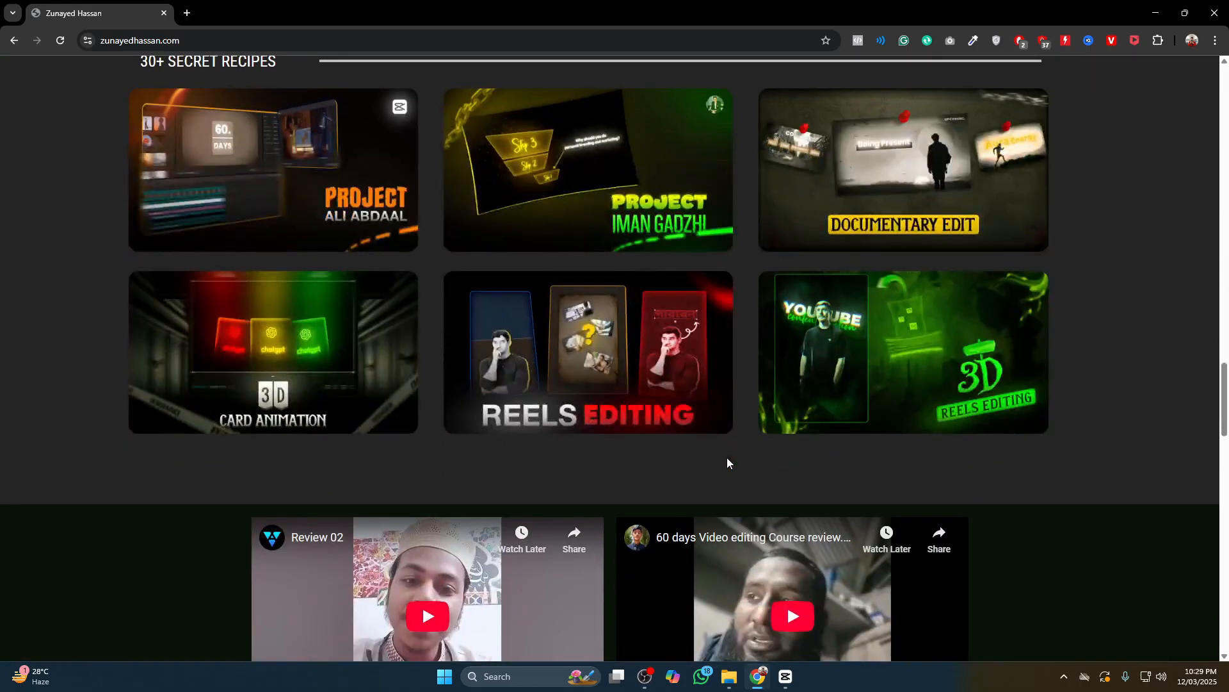
scroll(727, 457, up, 1)
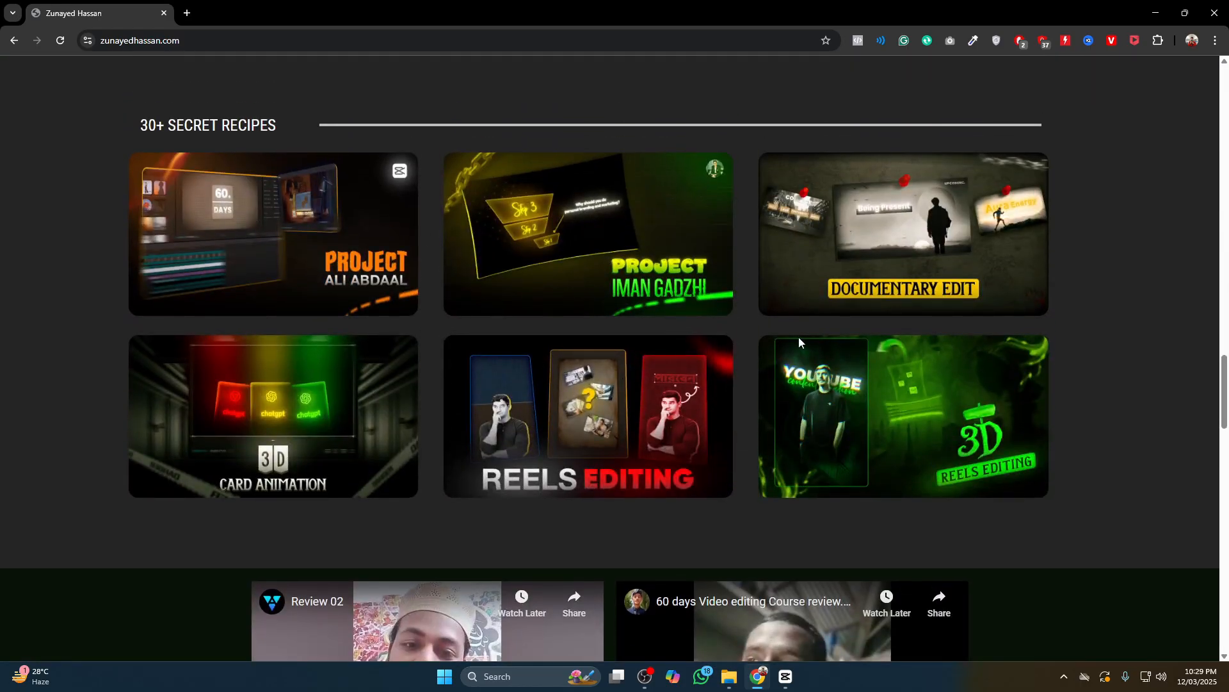
scroll(1024, 336, down, 5)
scroll(847, 489, down, 10)
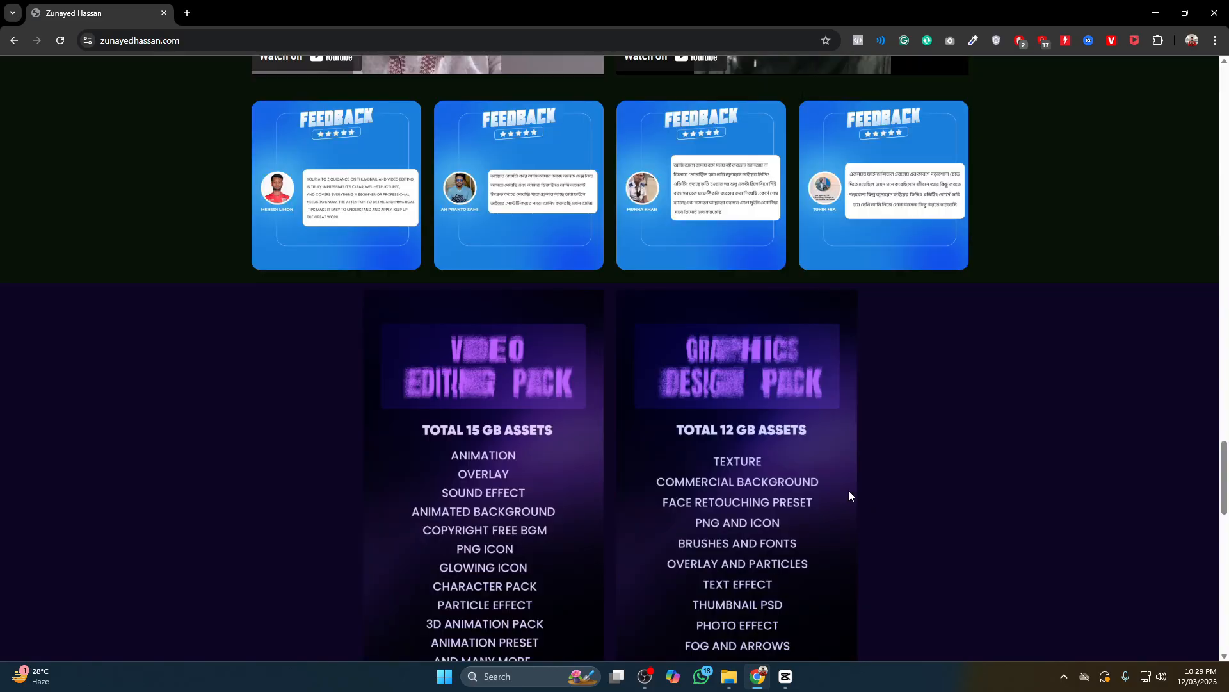
scroll(418, 269, up, 3)
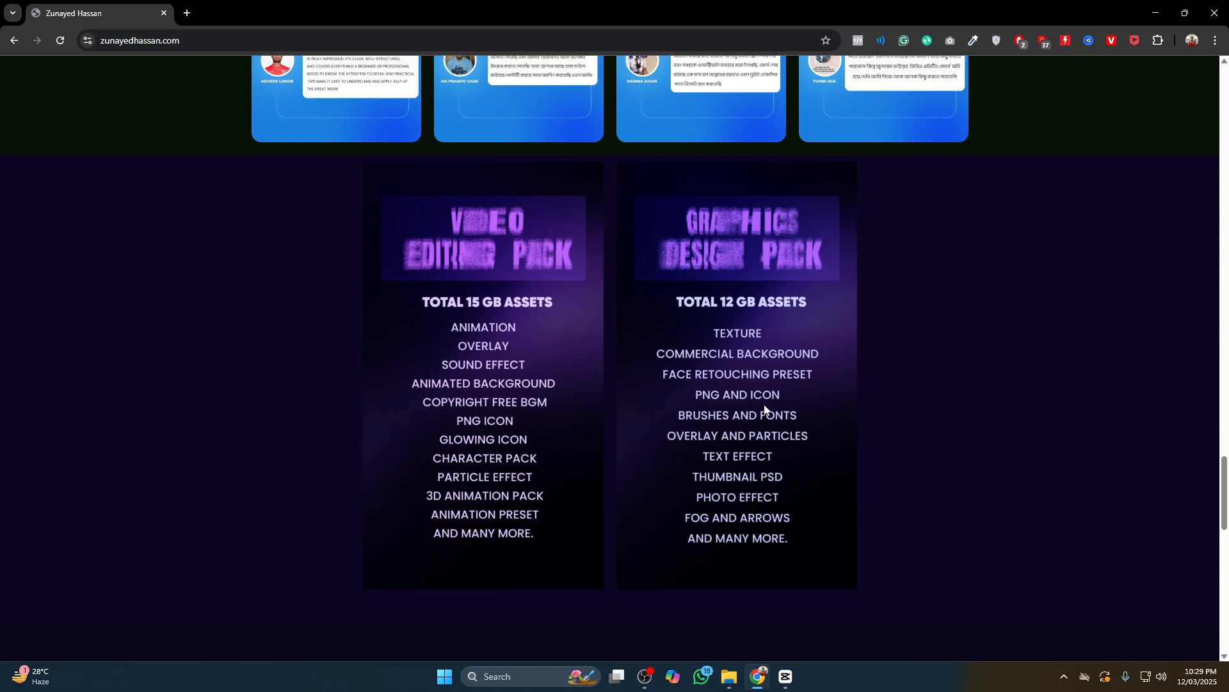
scroll(765, 410, down, 10)
scroll(765, 406, up, 1)
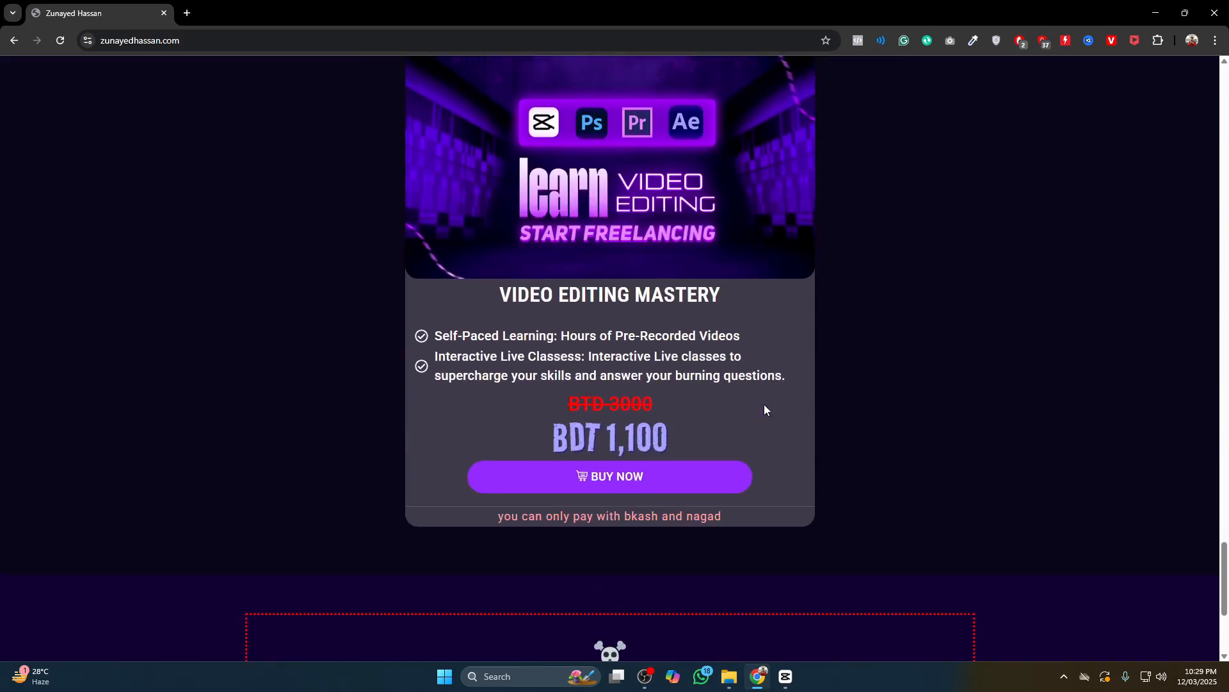
Examine the course pricing card on the website and scroll back to the top of the page
double_click(661, 435)
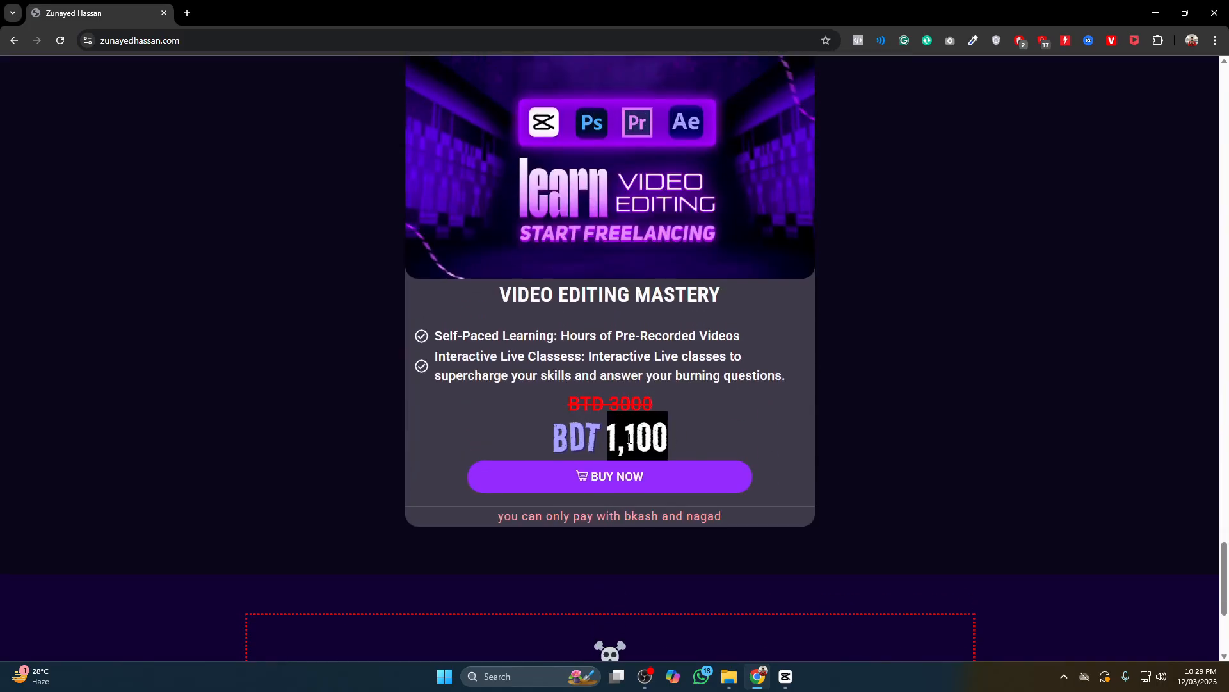
scroll(809, 397, down, 4)
scroll(865, 378, up, 10)
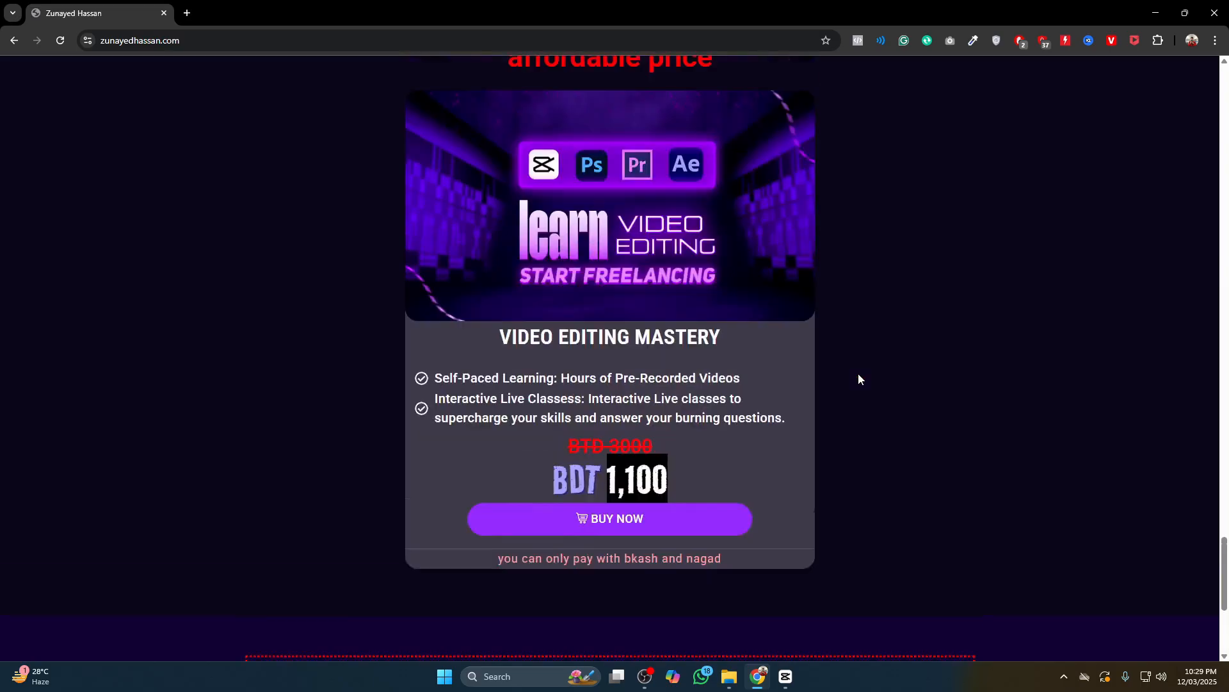
scroll(935, 337, up, 15)
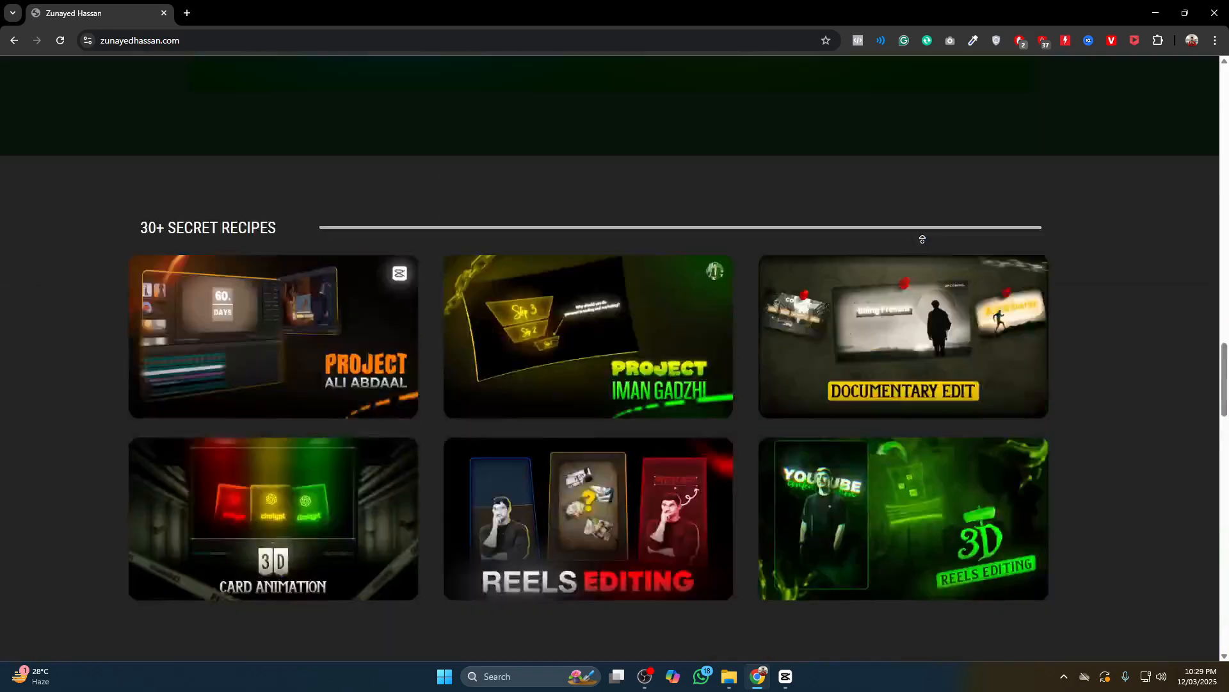
scroll(933, 287, up, 15)
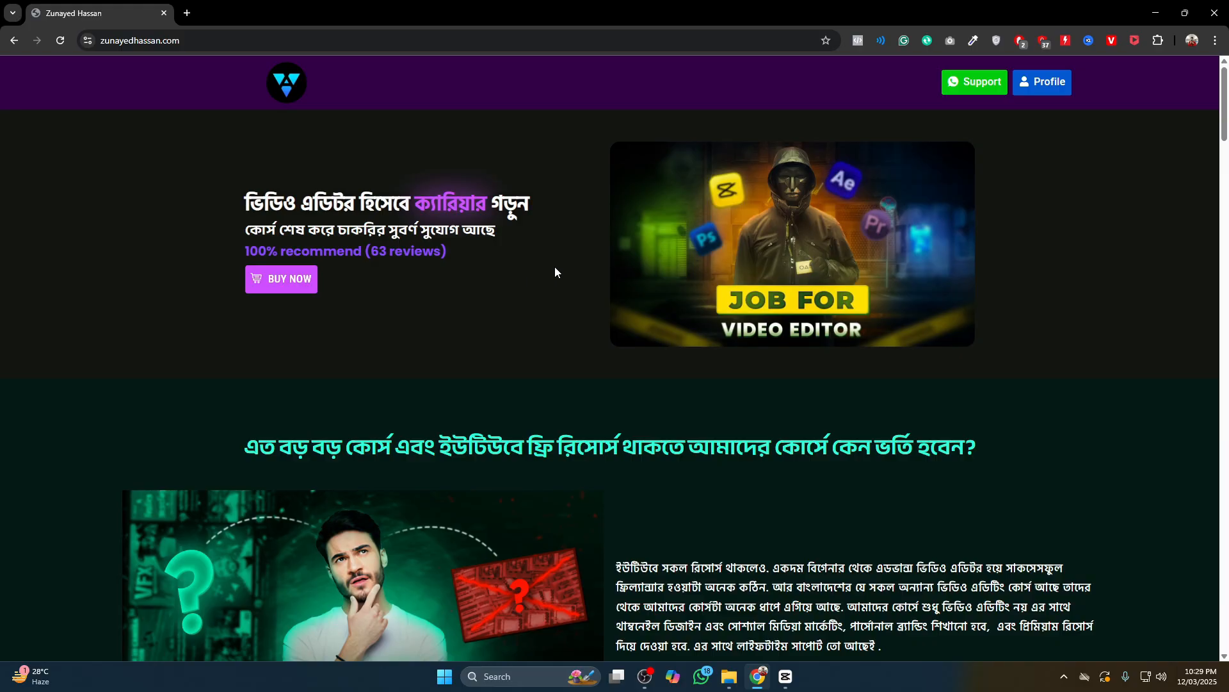
scroll(592, 264, down, 20)
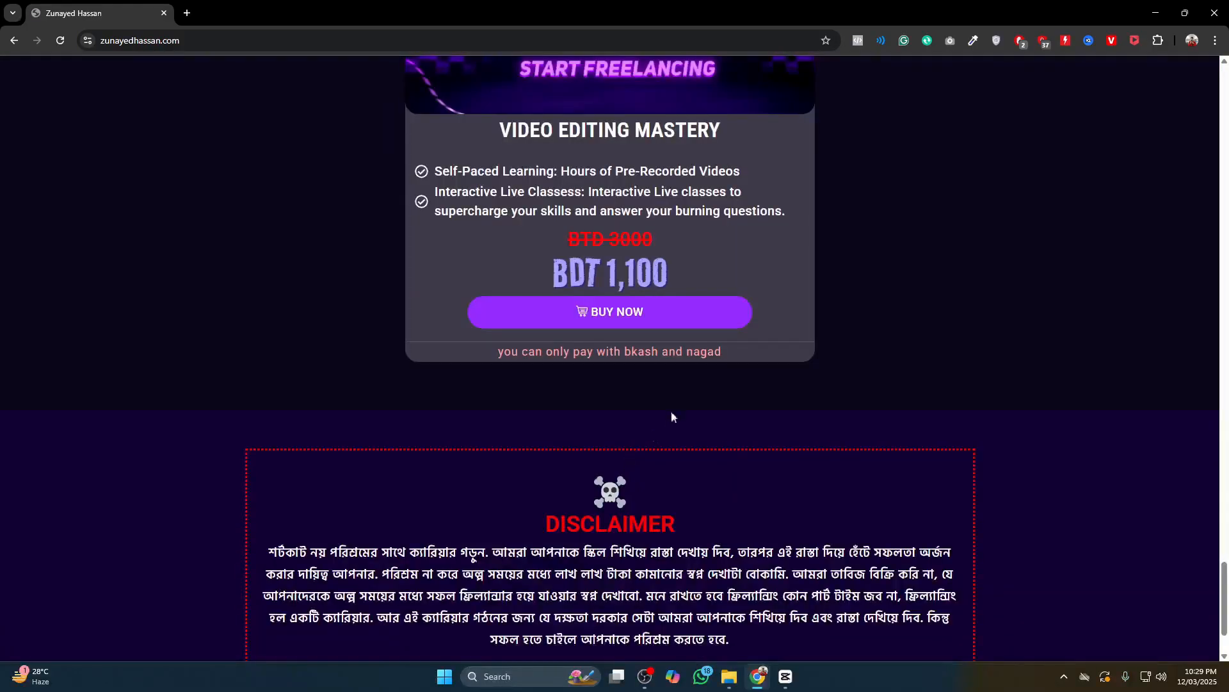
scroll(671, 416, up, 2)
double_click(636, 396)
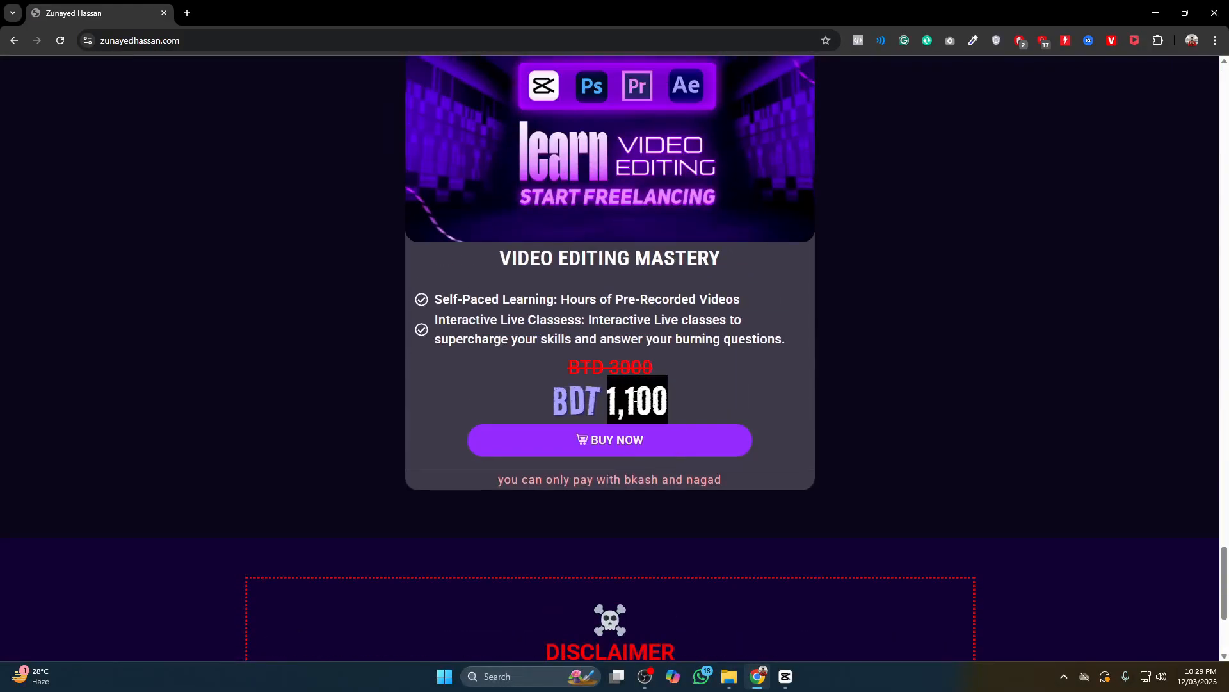
click(612, 397)
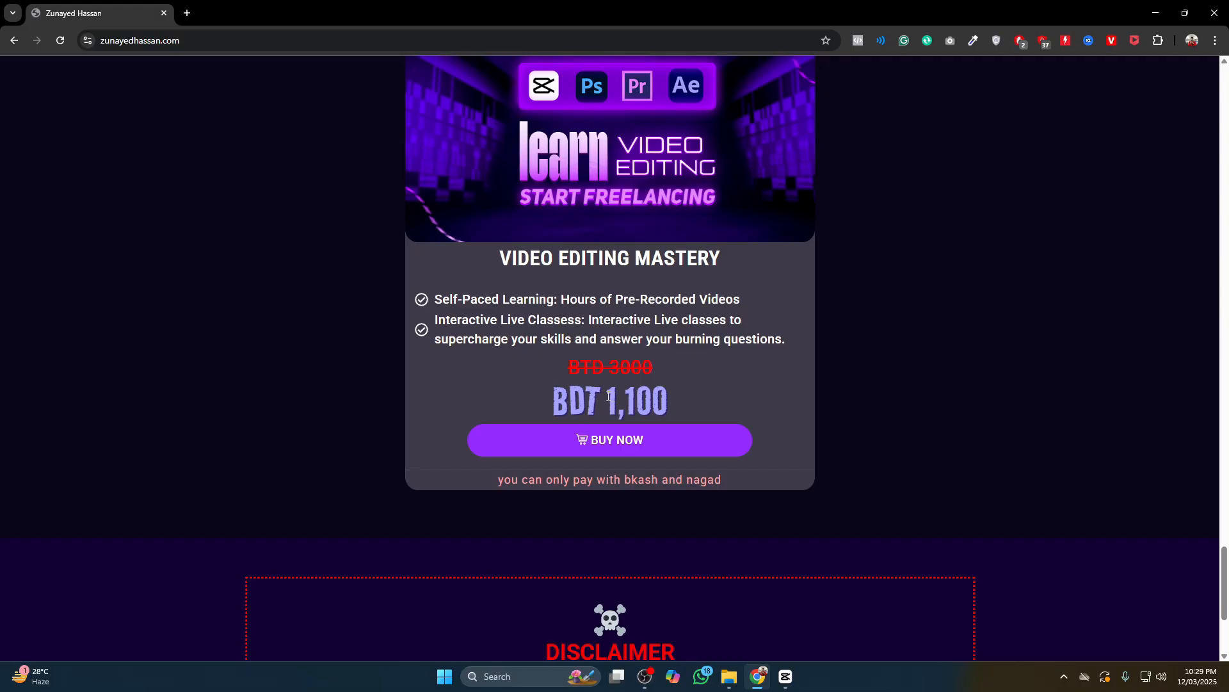
drag(608, 396, 706, 403)
click(902, 394)
scroll(901, 393, up, 15)
scroll(895, 255, up, 10)
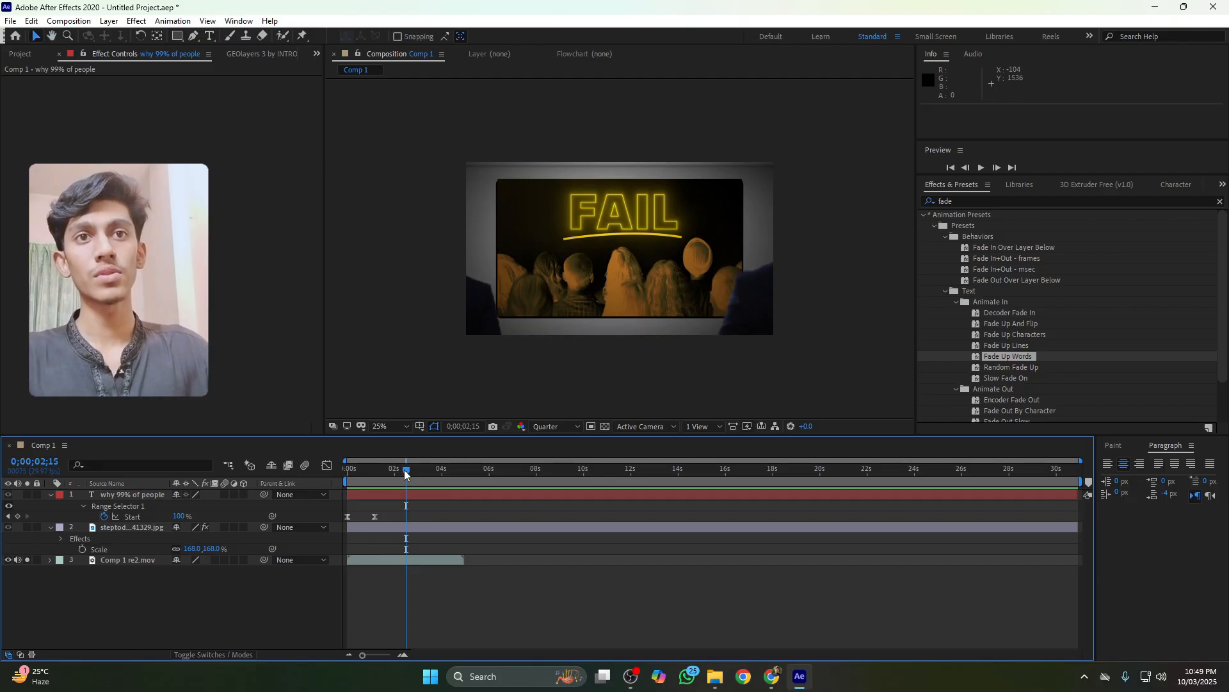
Move the title's second Start keyframe later to about 0;00;01;21 and select the title layer
drag(404, 470, 401, 474)
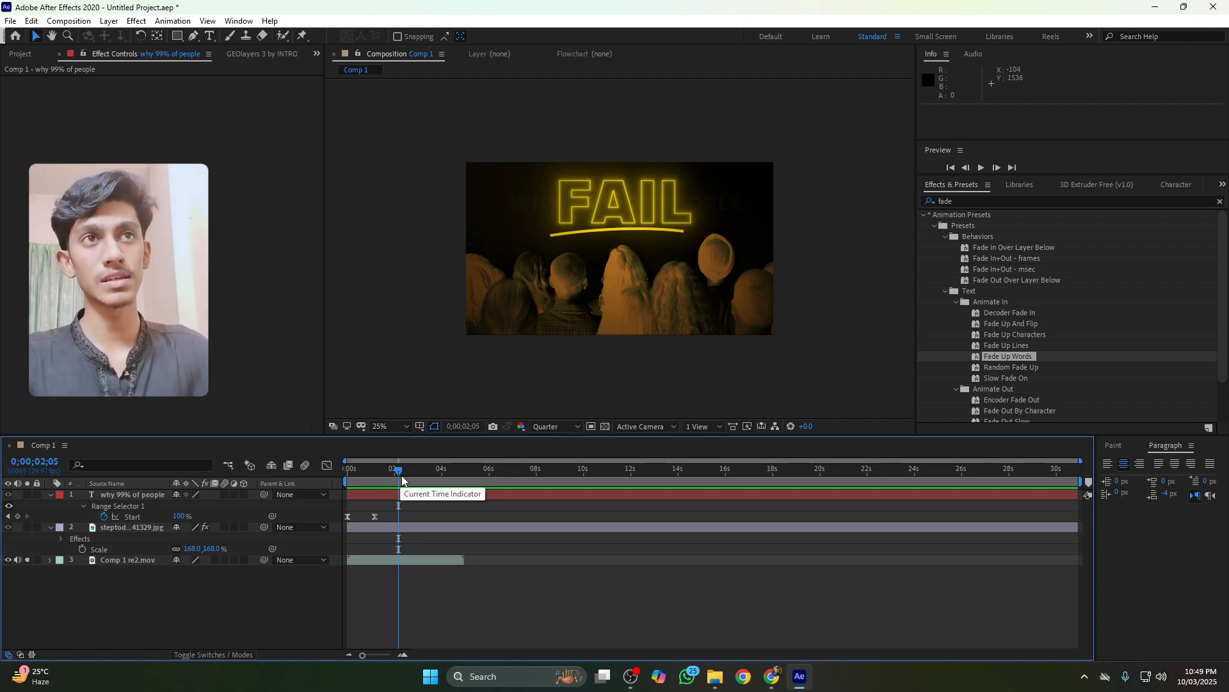
drag(402, 475, 388, 518)
click(391, 489)
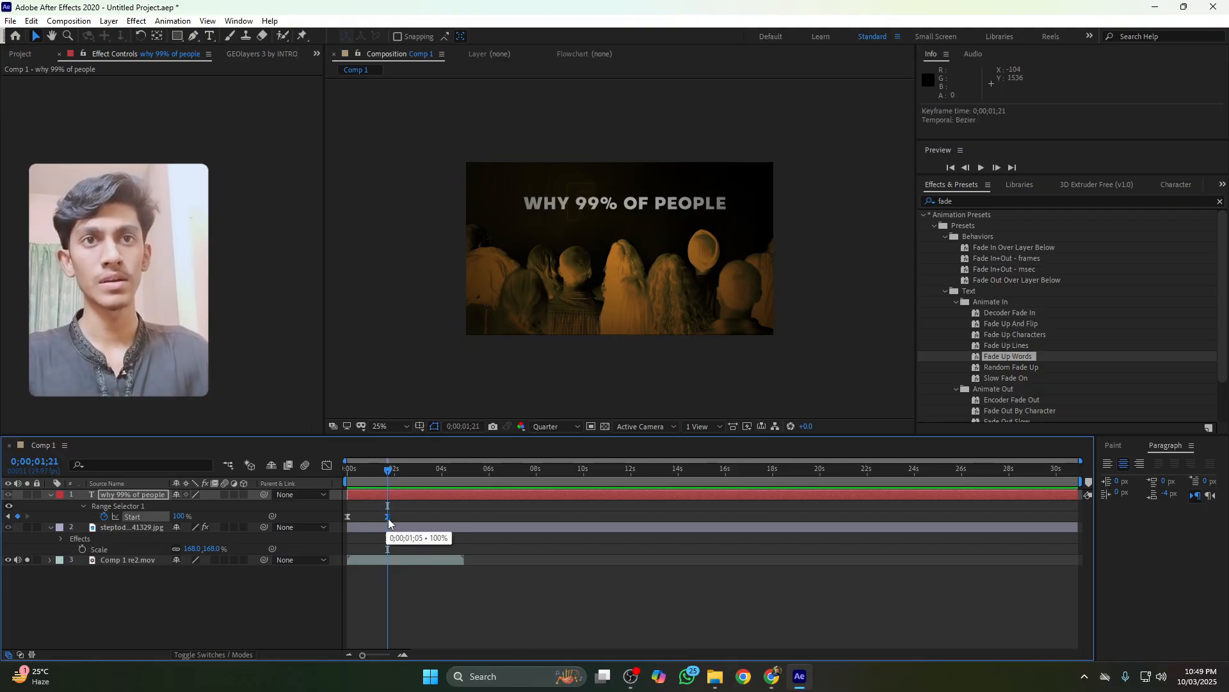
click(389, 493)
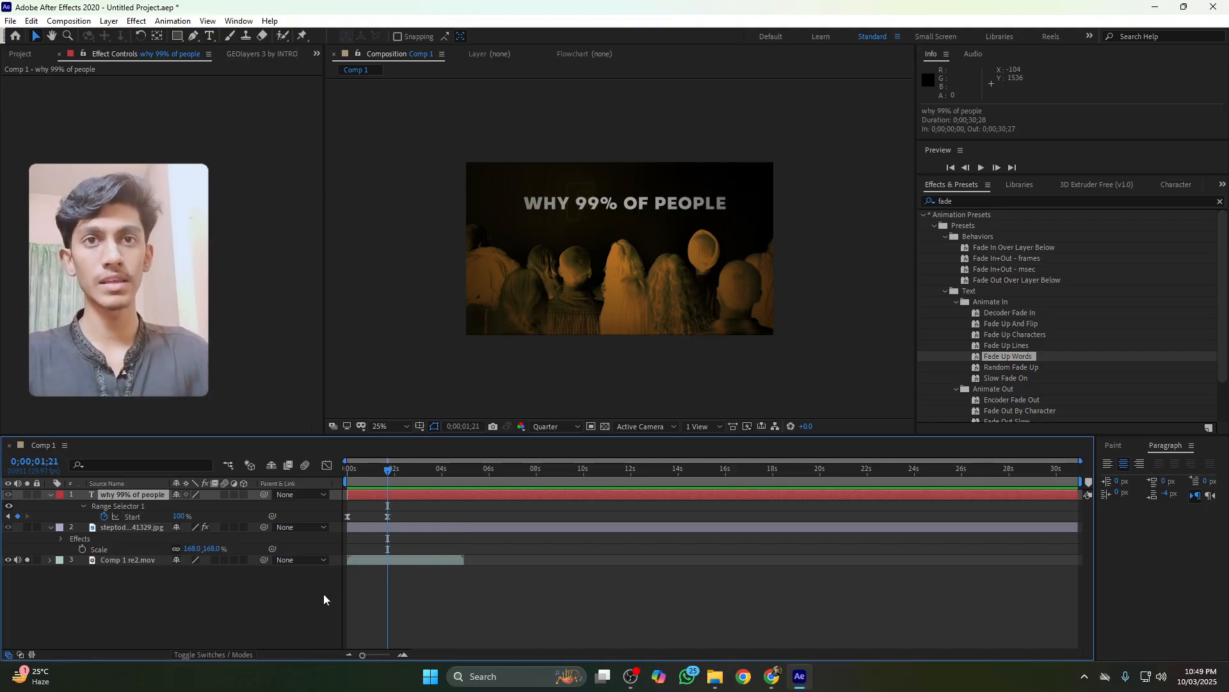
Create a new text layer reading FAIL in the composition
click(318, 575)
key(ctrl+t)
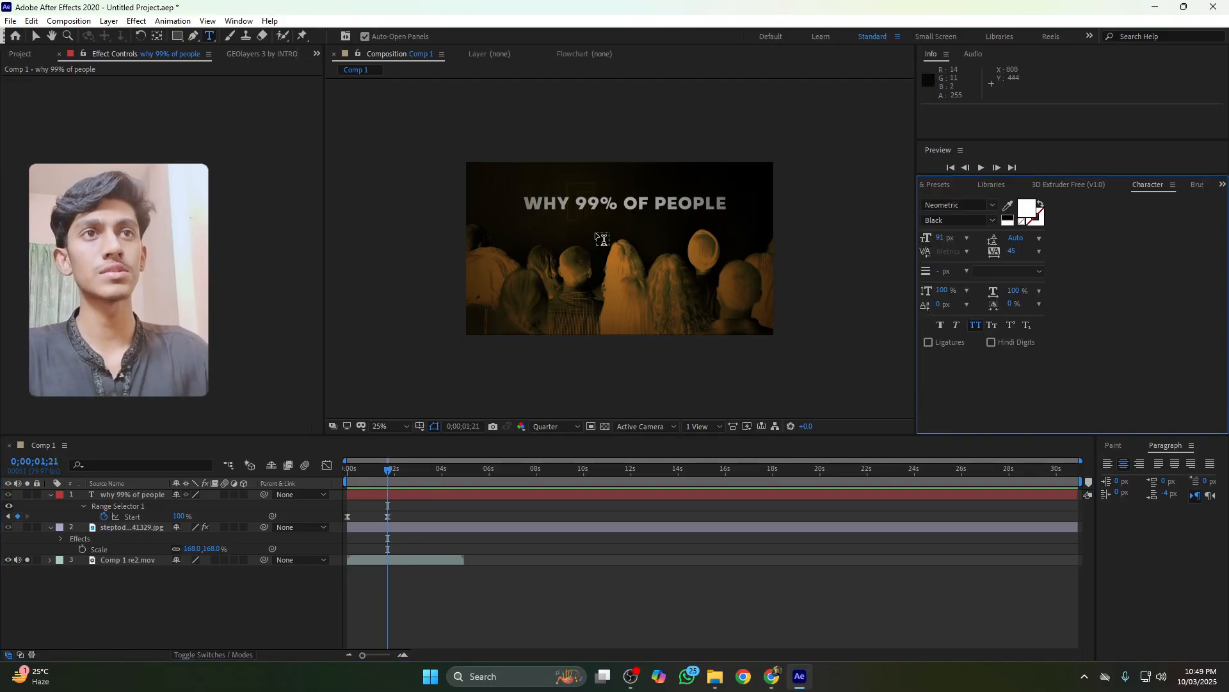
click(602, 240)
text(fai)
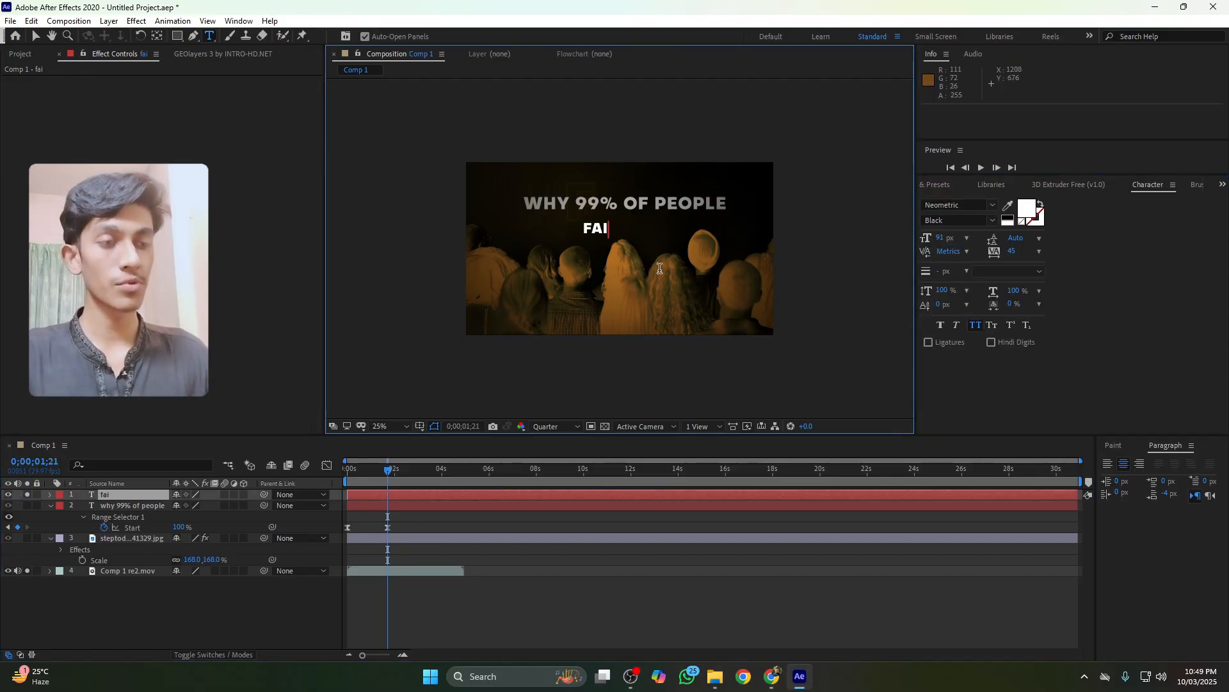
text(l)
click(478, 511)
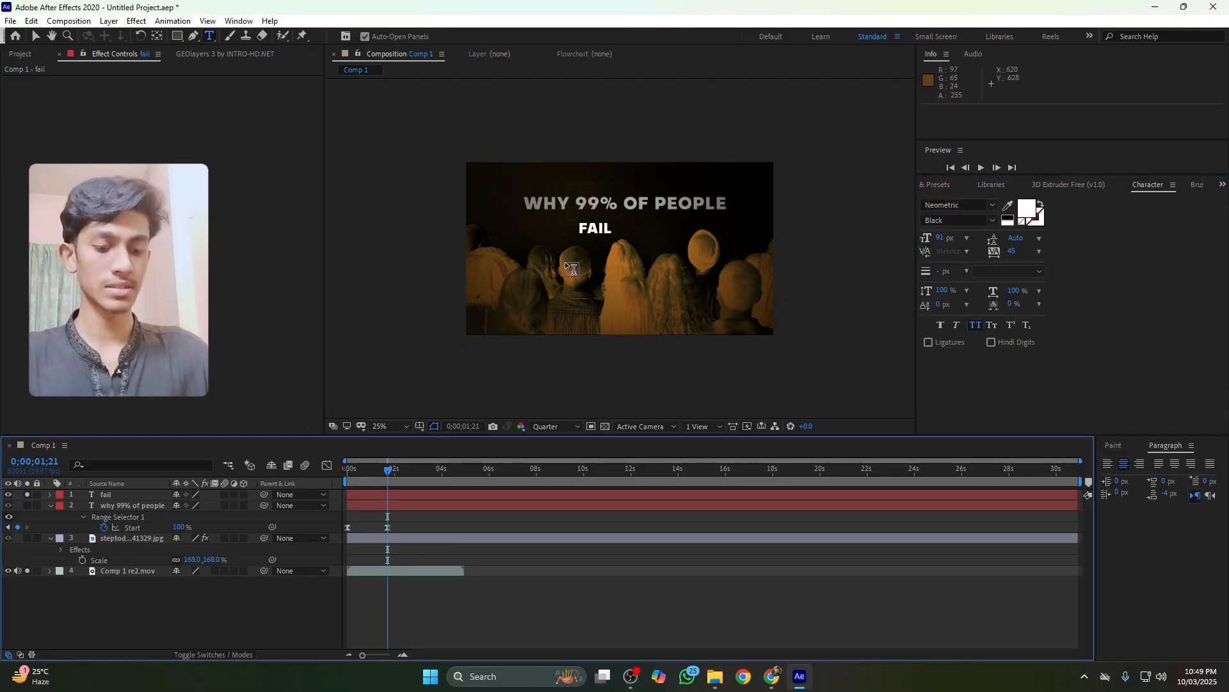
Move the FAIL text up onto the title's position and scale it to 343%
key(v)
drag(602, 232, 635, 205)
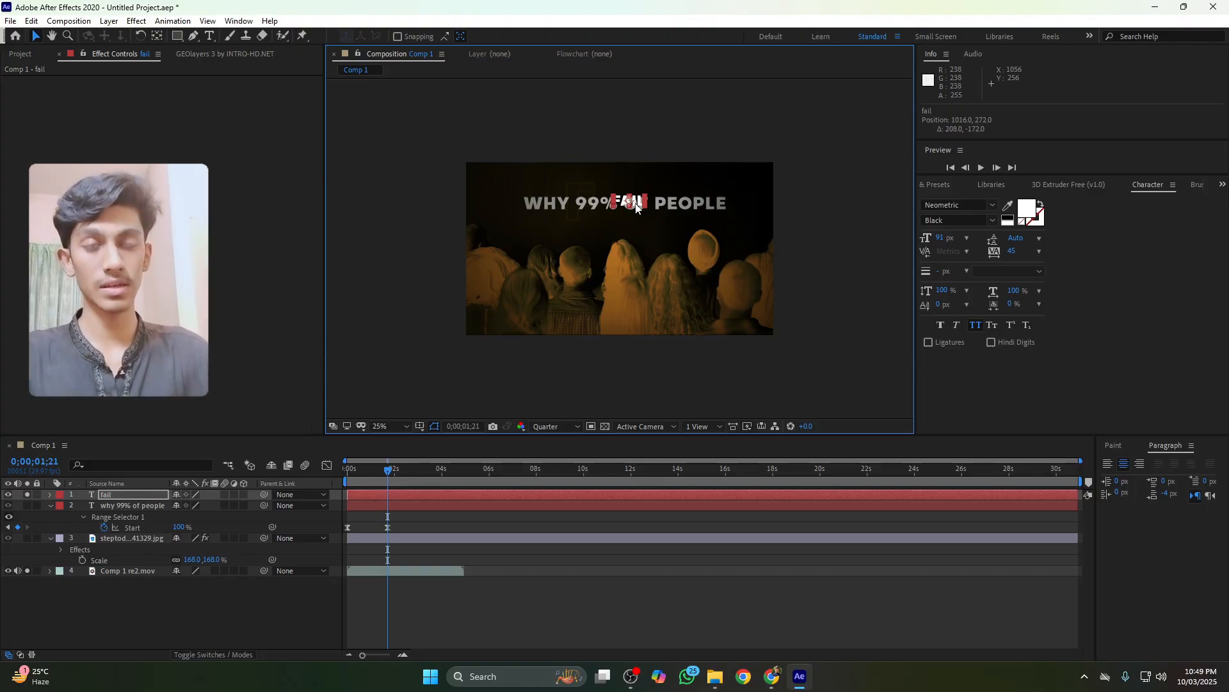
key(s)
drag(218, 506, 415, 550)
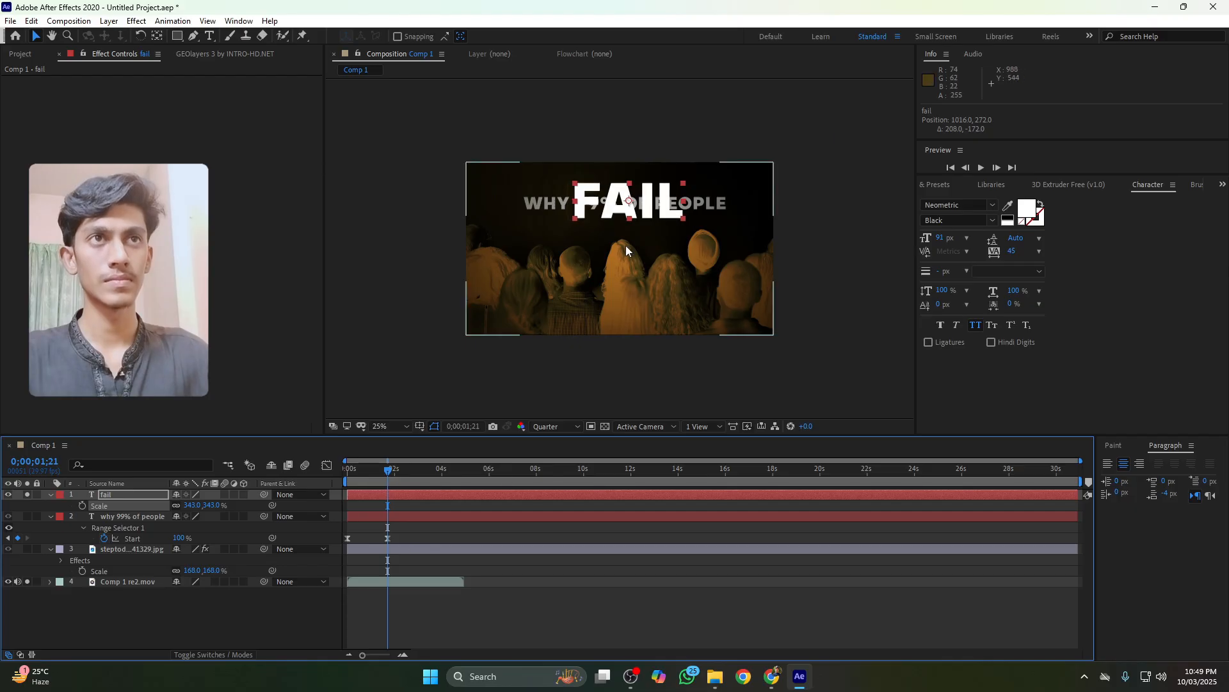
drag(649, 197, 654, 201)
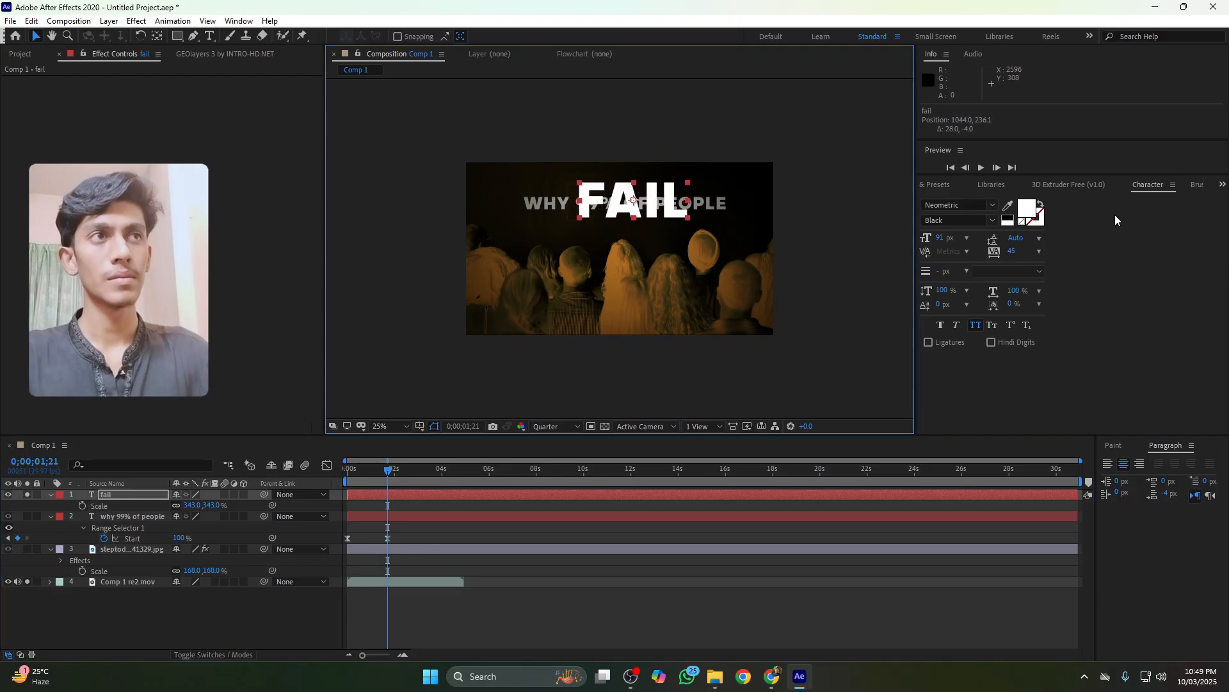
Set the FAIL text's colour to a golden yellow
click(1030, 209)
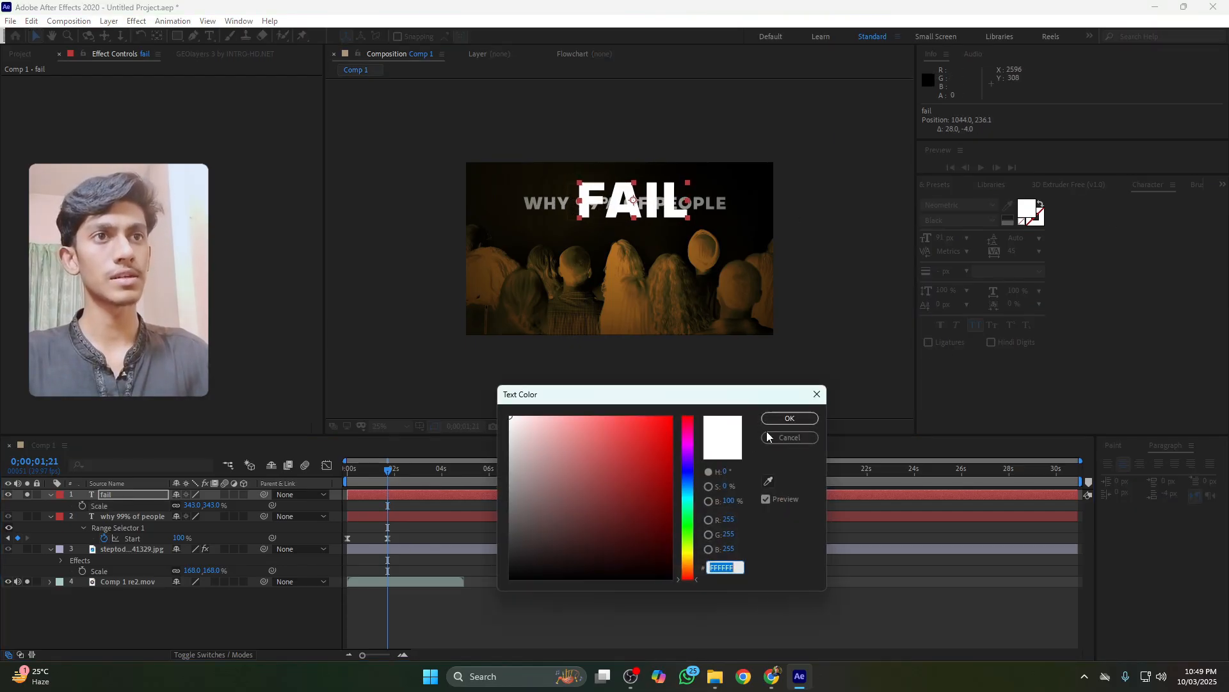
click(689, 557)
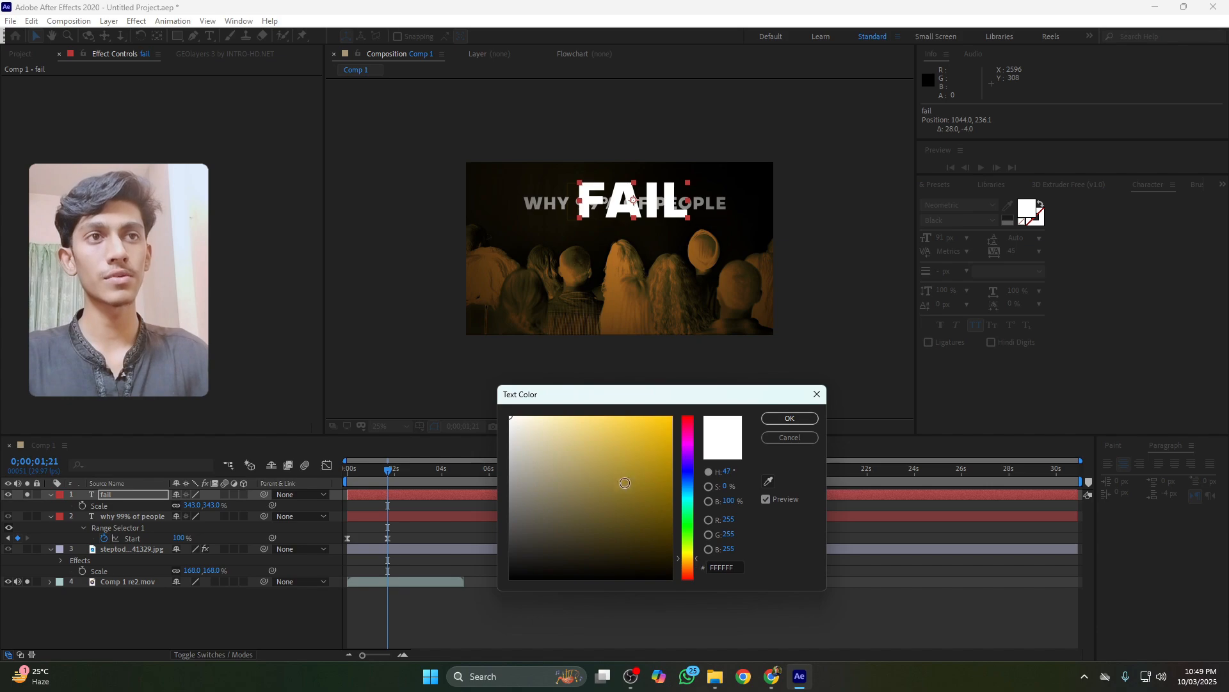
click(624, 484)
key(Return)
click(648, 233)
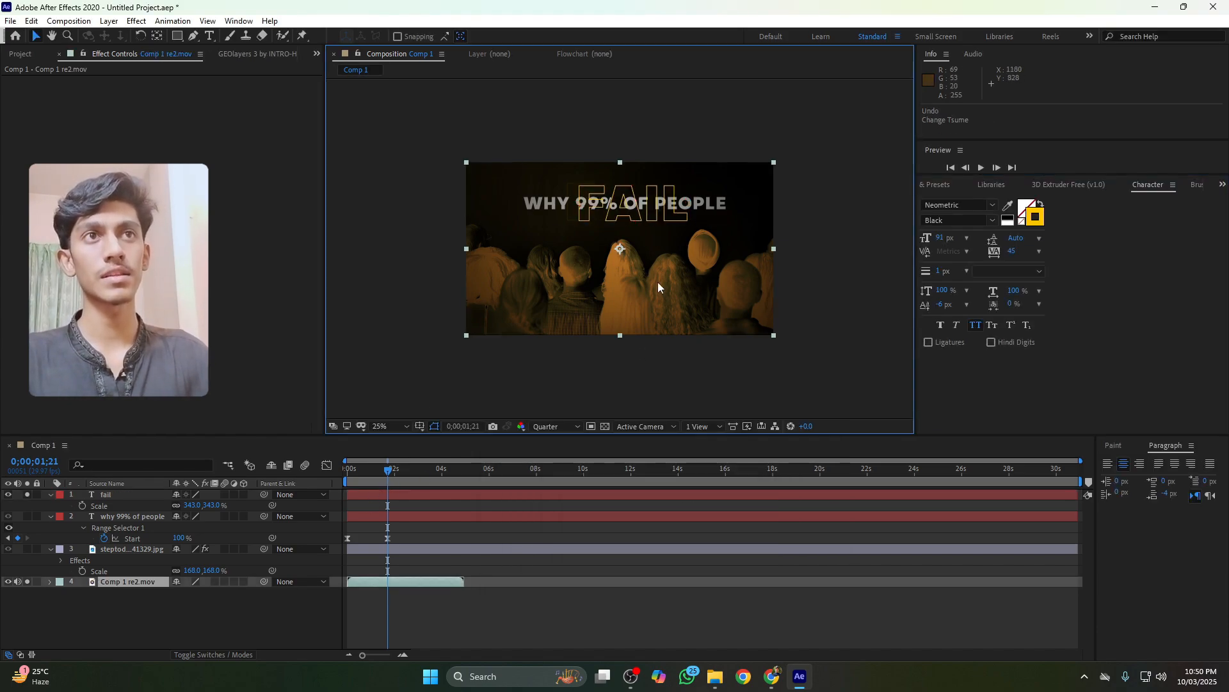
Select the title layer and hide it so only the FAIL text shows over the audience
click(385, 475)
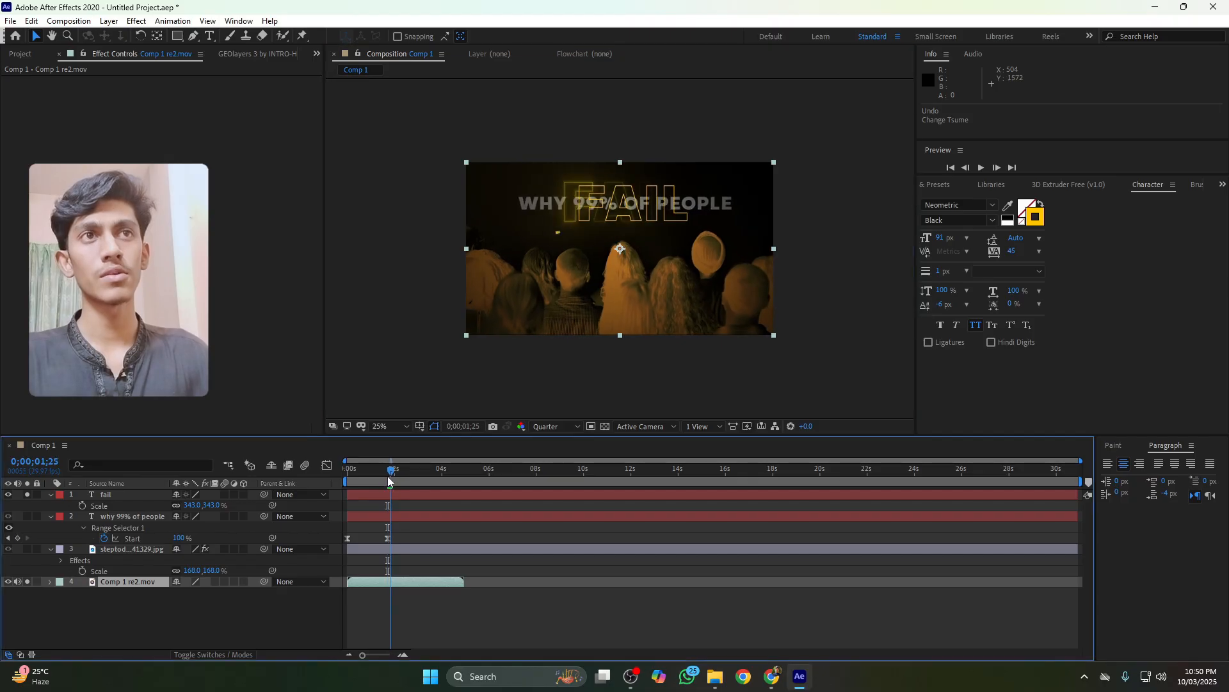
drag(385, 474, 387, 475)
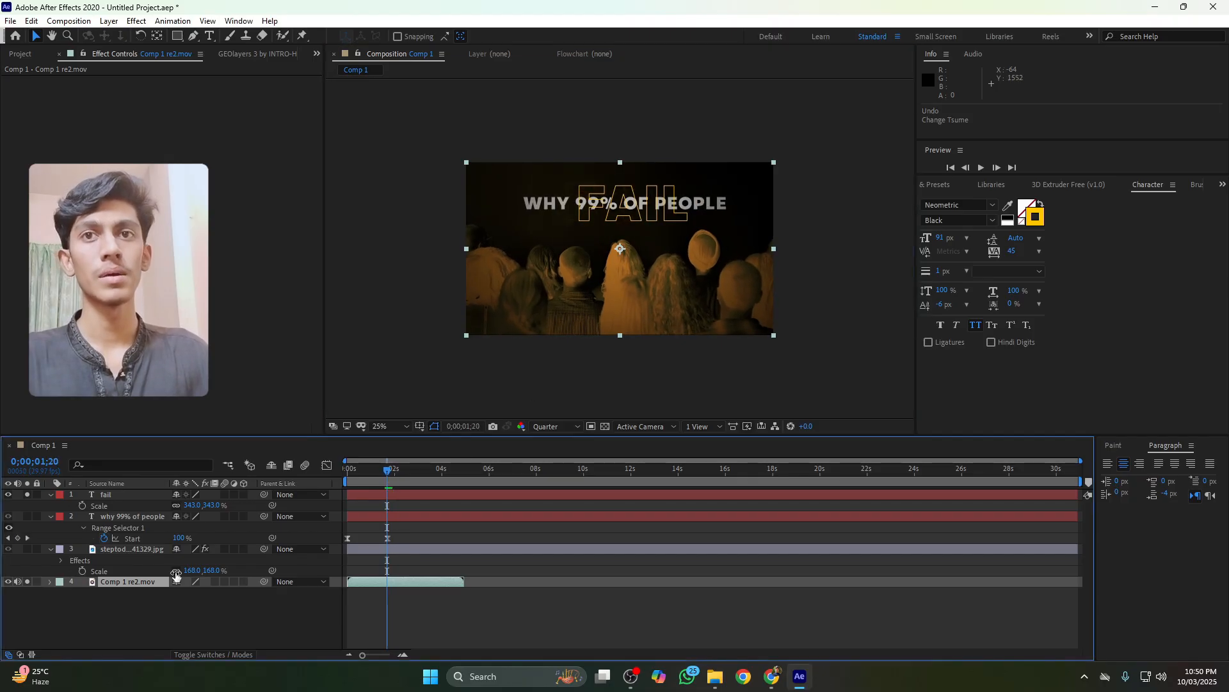
click(105, 518)
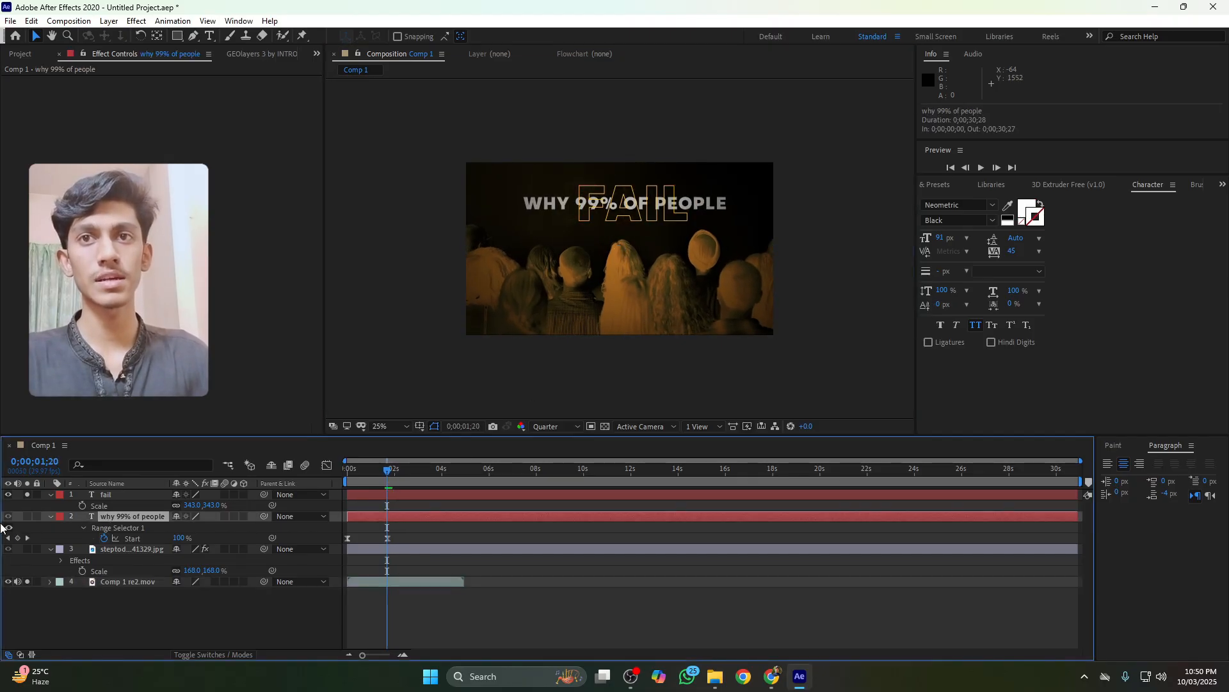
click(27, 495)
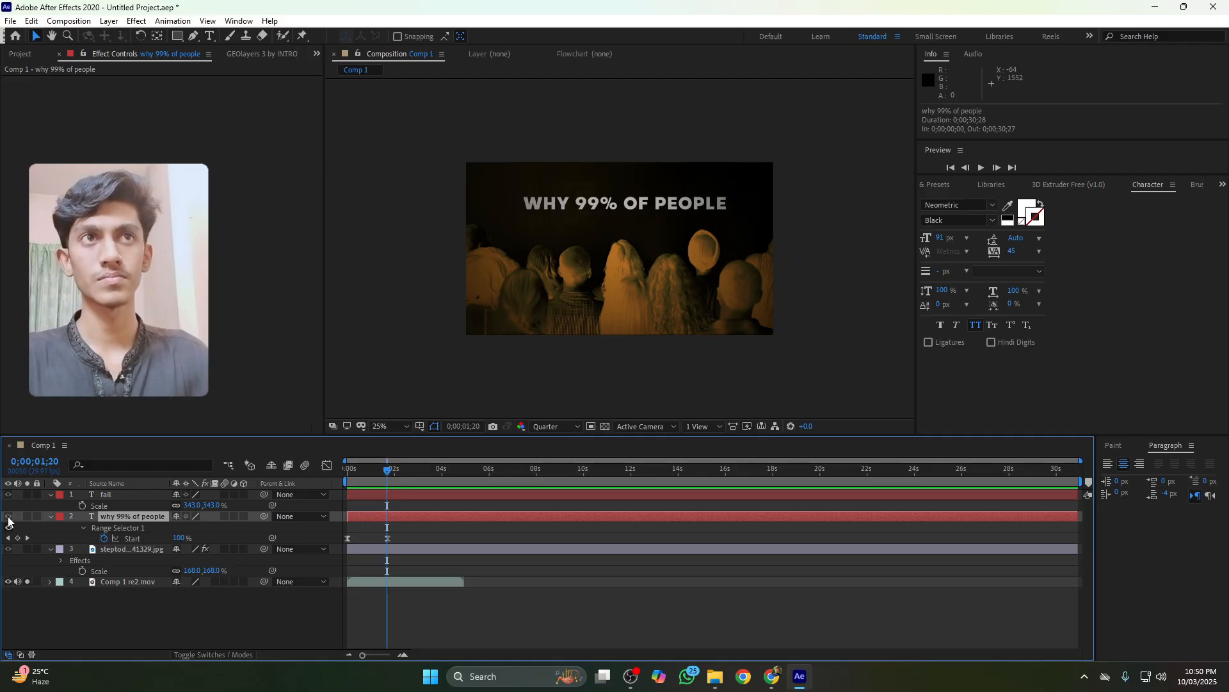
click(27, 581)
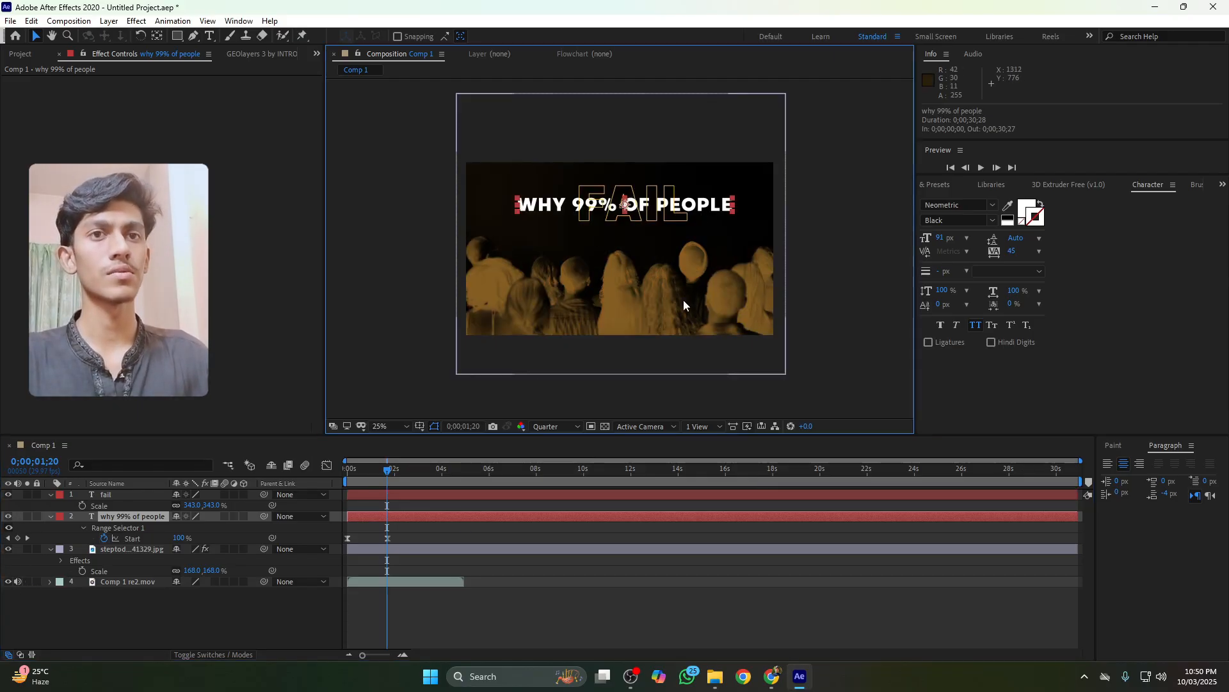
click(9, 517)
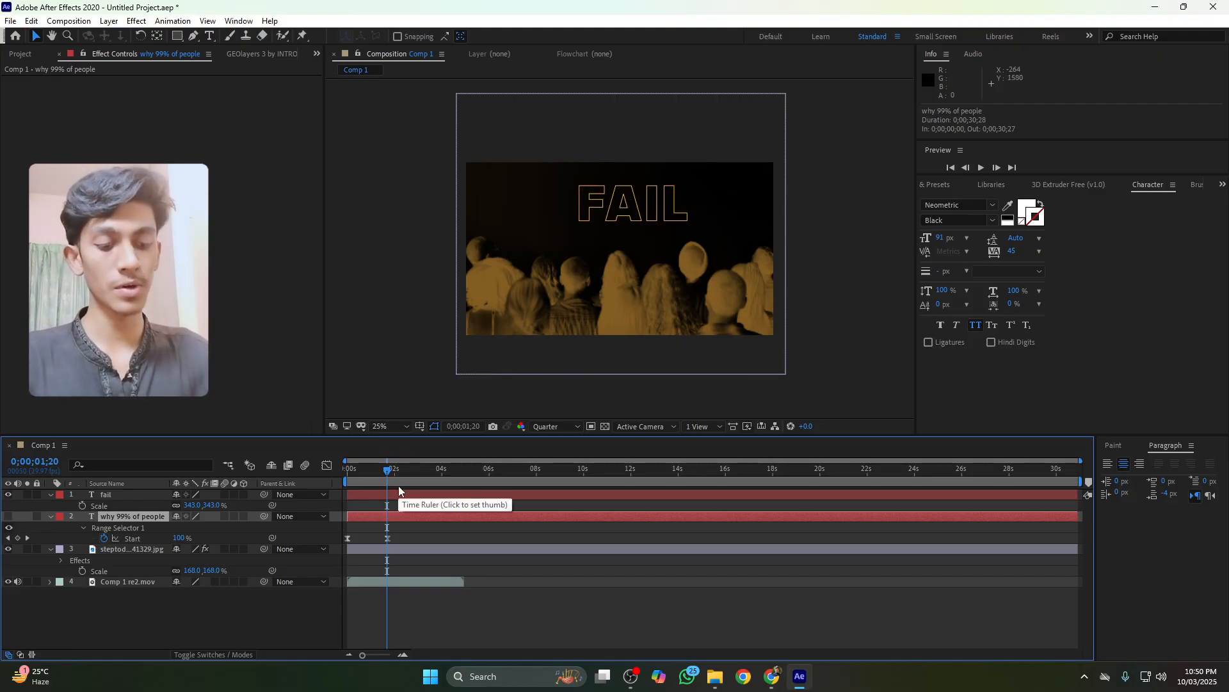
Draw a curved line beneath the FAIL text with the Pen tool
click(193, 36)
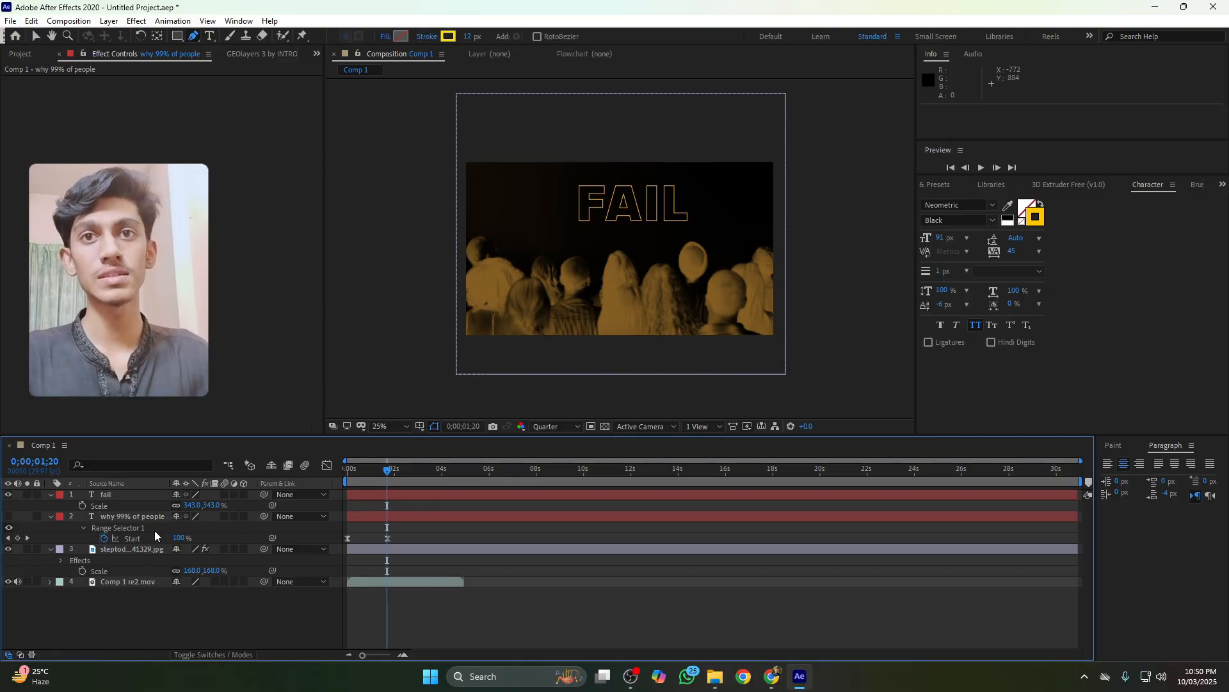
click(577, 232)
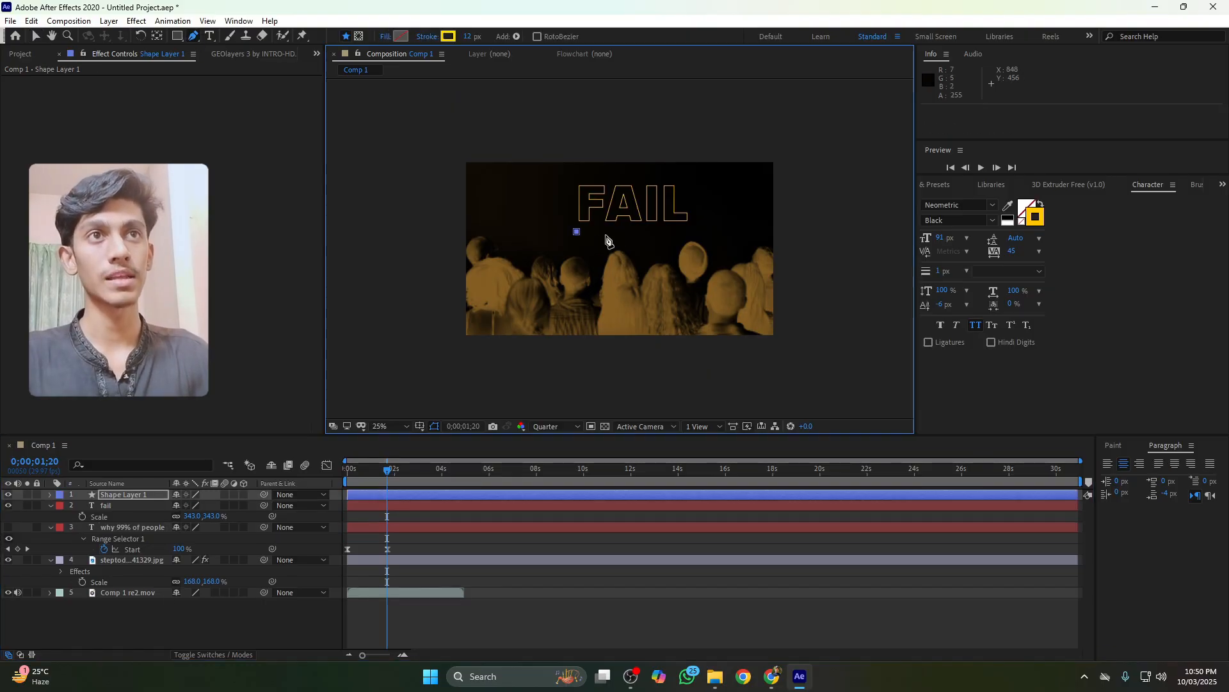
drag(689, 233, 733, 247)
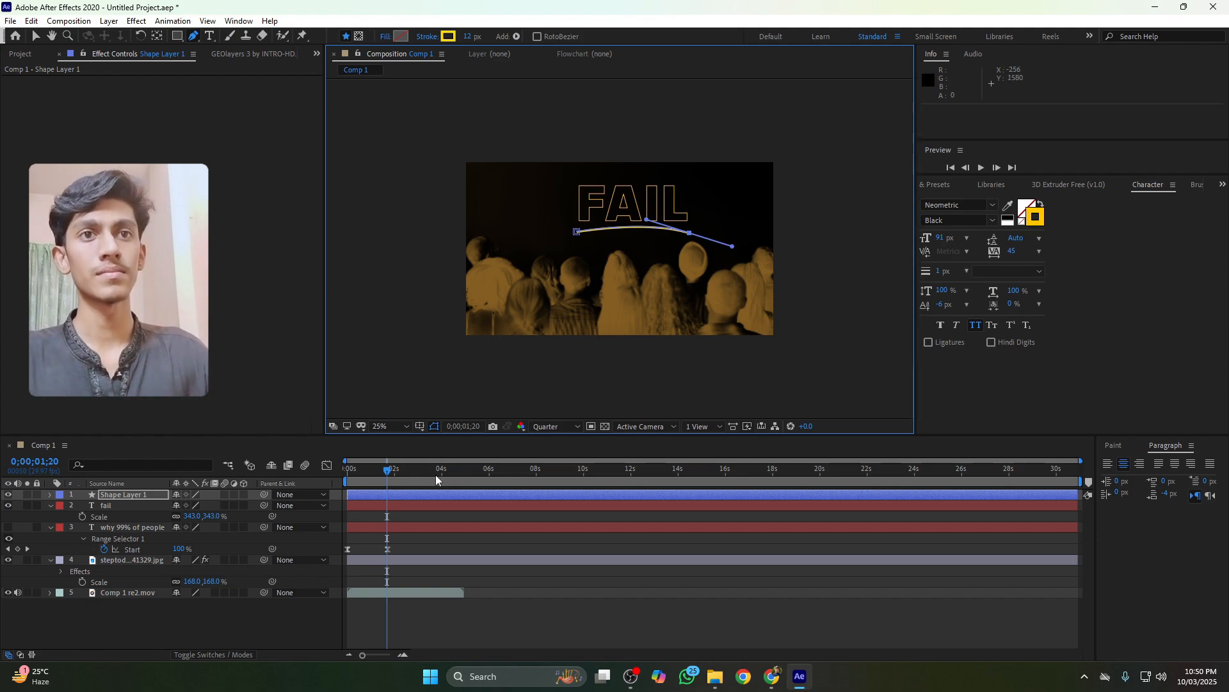
click(35, 36)
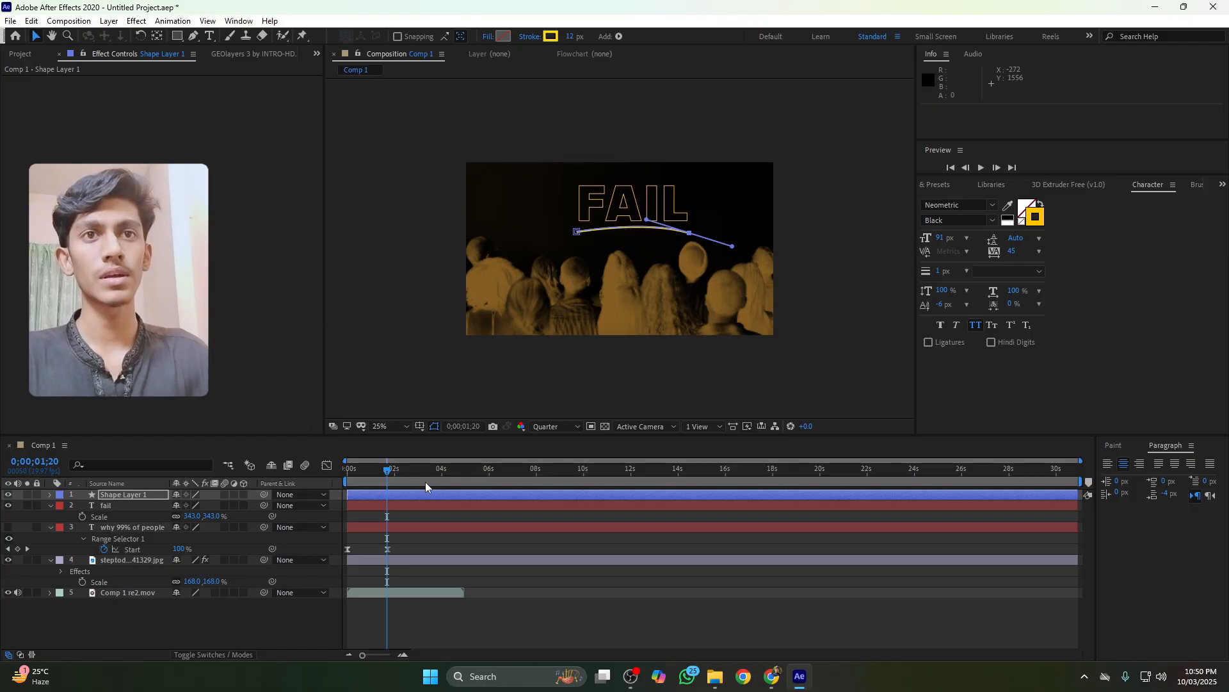
Search the presets for fade and apply Fade Up Words to the FAIL text
drag(389, 471, 384, 494)
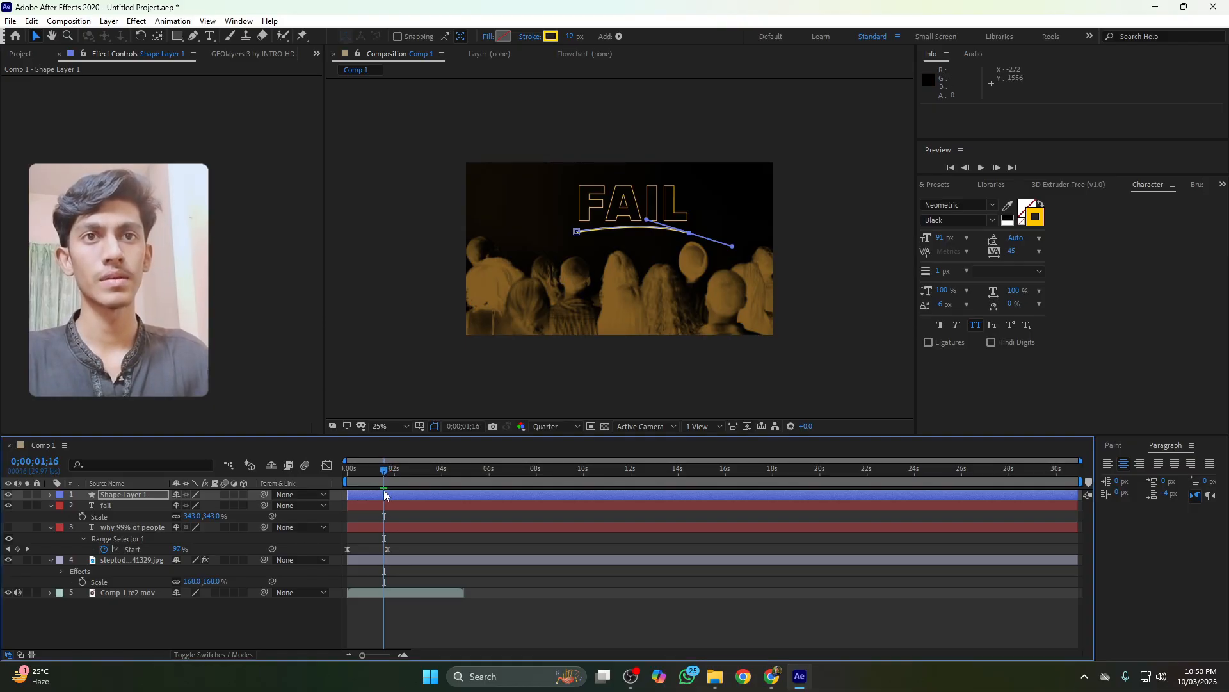
click(639, 205)
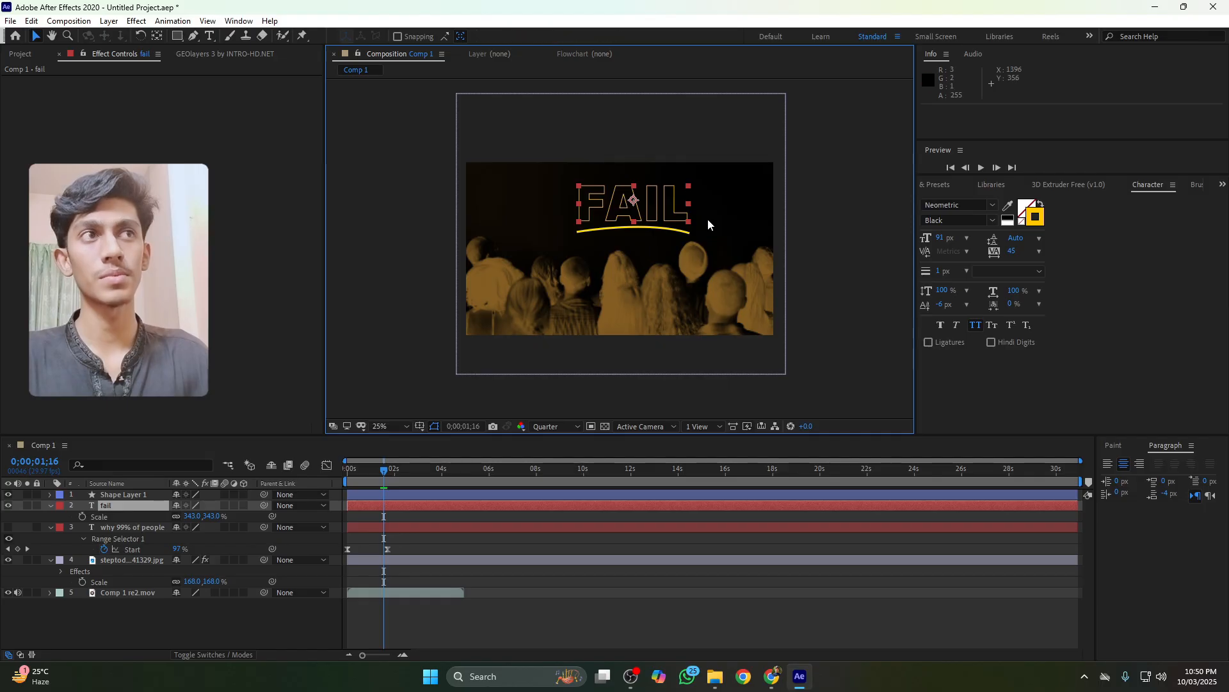
click(935, 185)
click(966, 201)
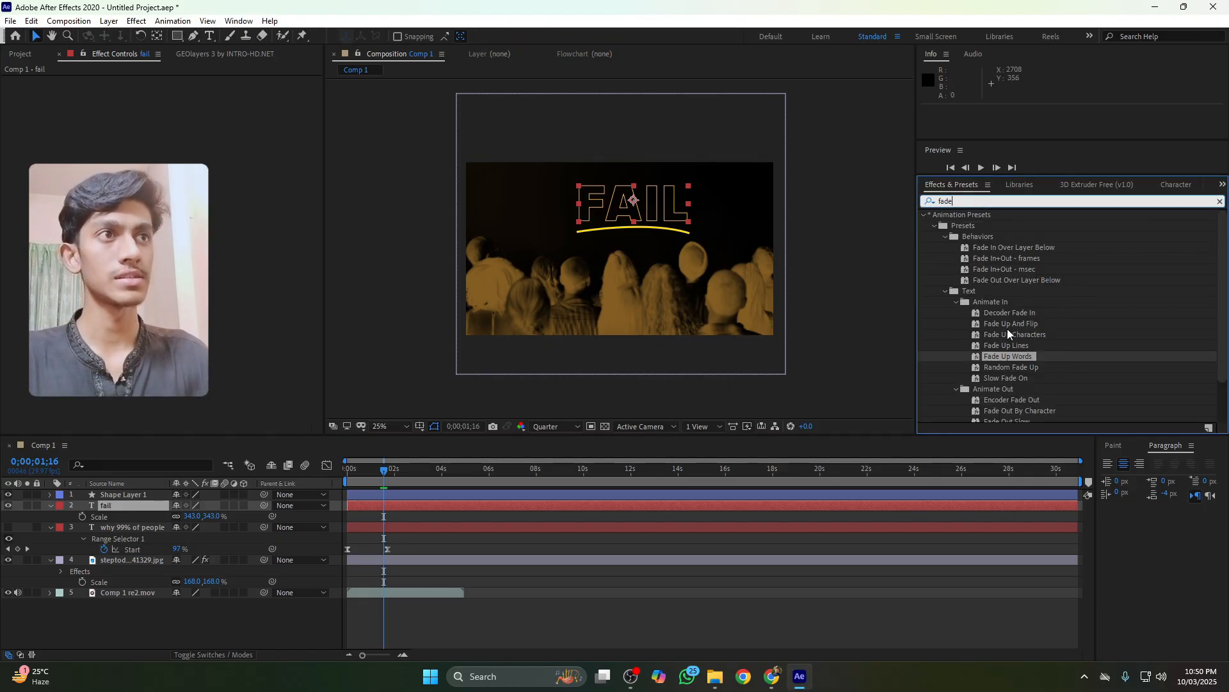
drag(1007, 356, 666, 268)
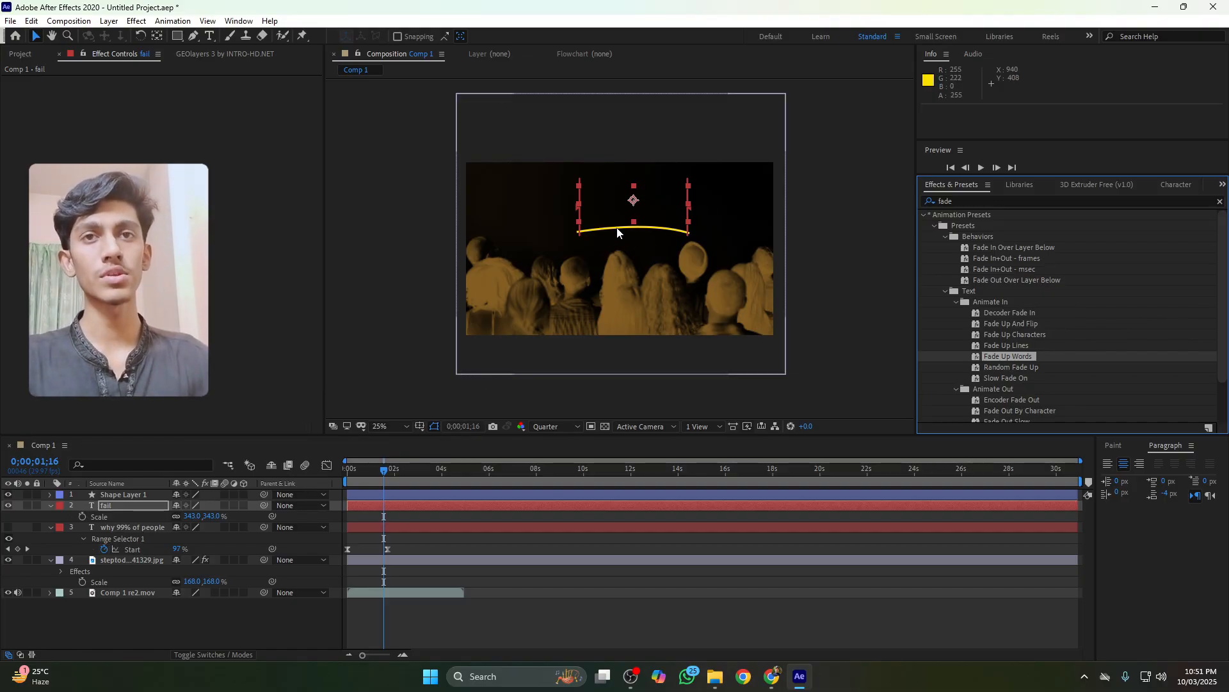
Add Trim Paths to the curve and keyframe its End from 0% to 100% so the line draws on
click(49, 496)
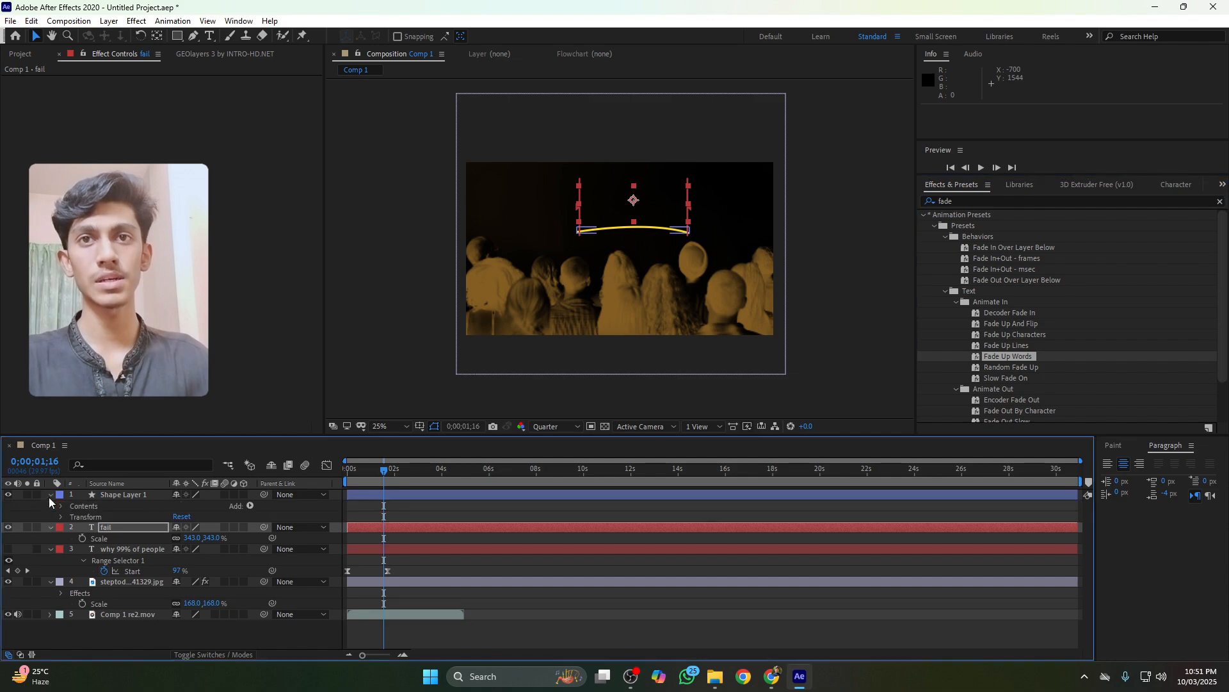
click(250, 506)
click(300, 434)
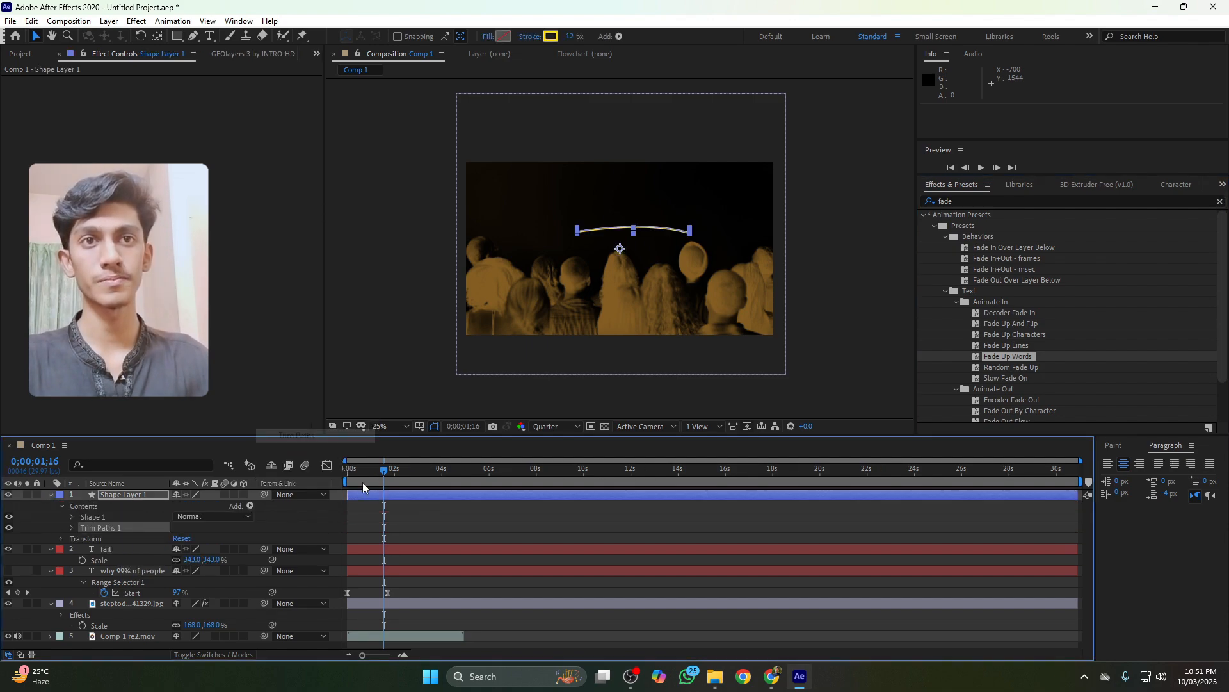
click(72, 527)
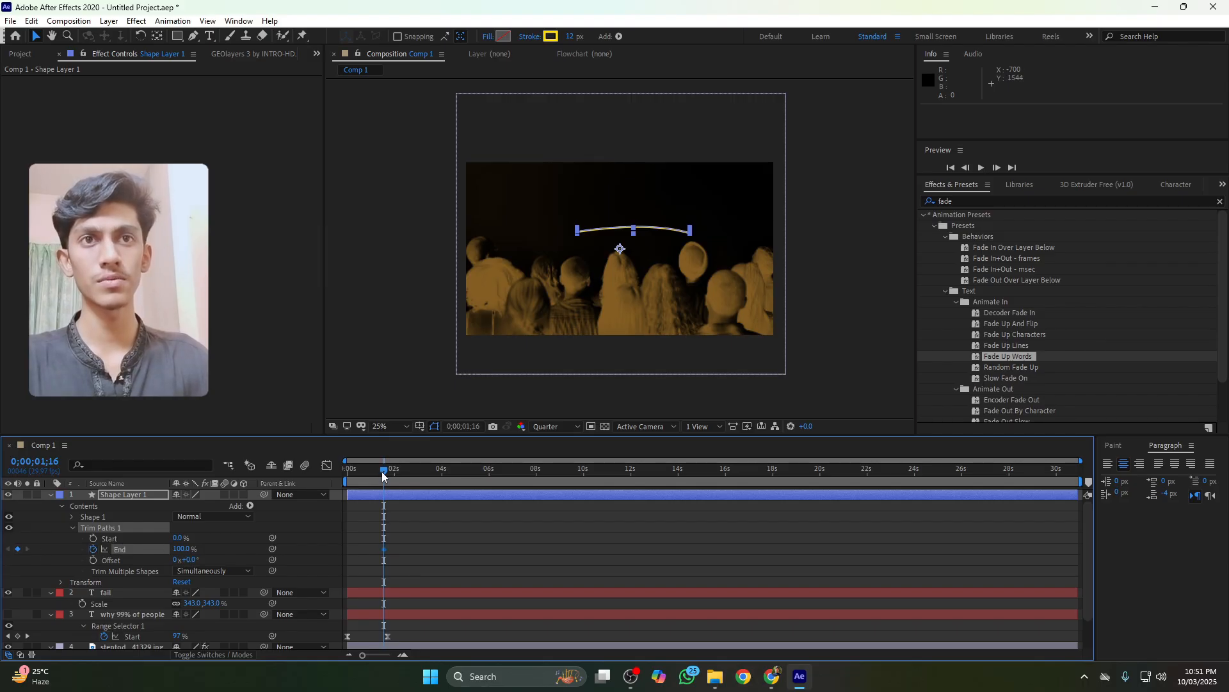
key(space)
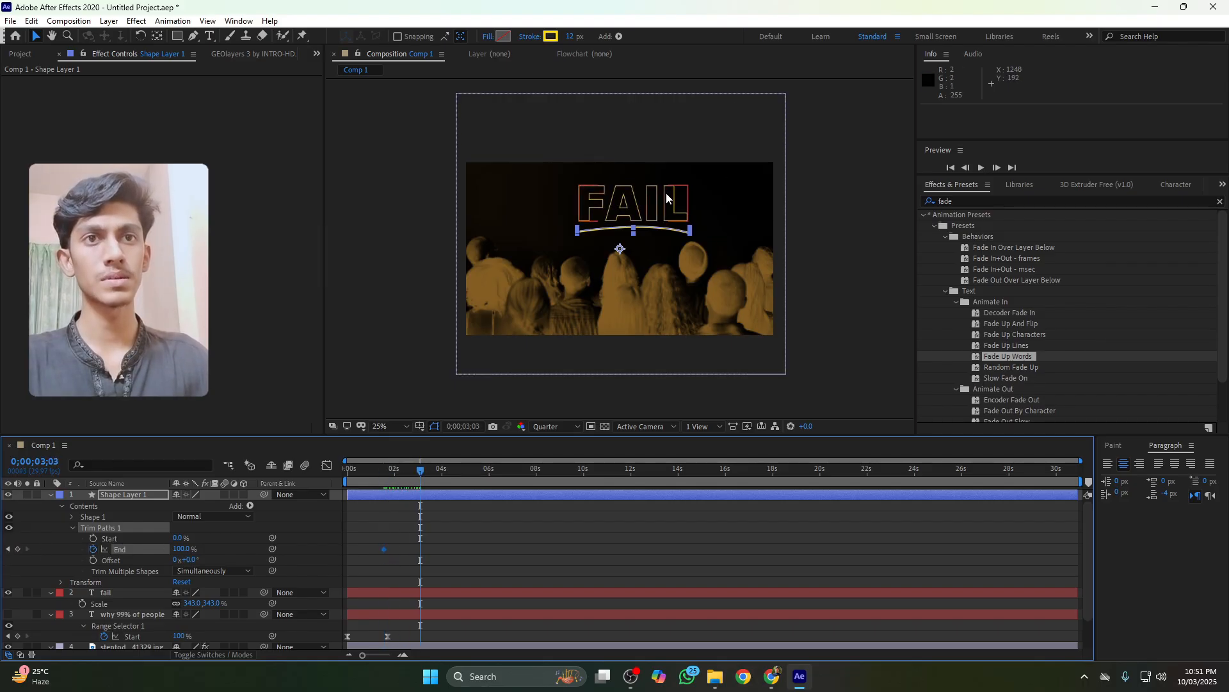
click(9, 549)
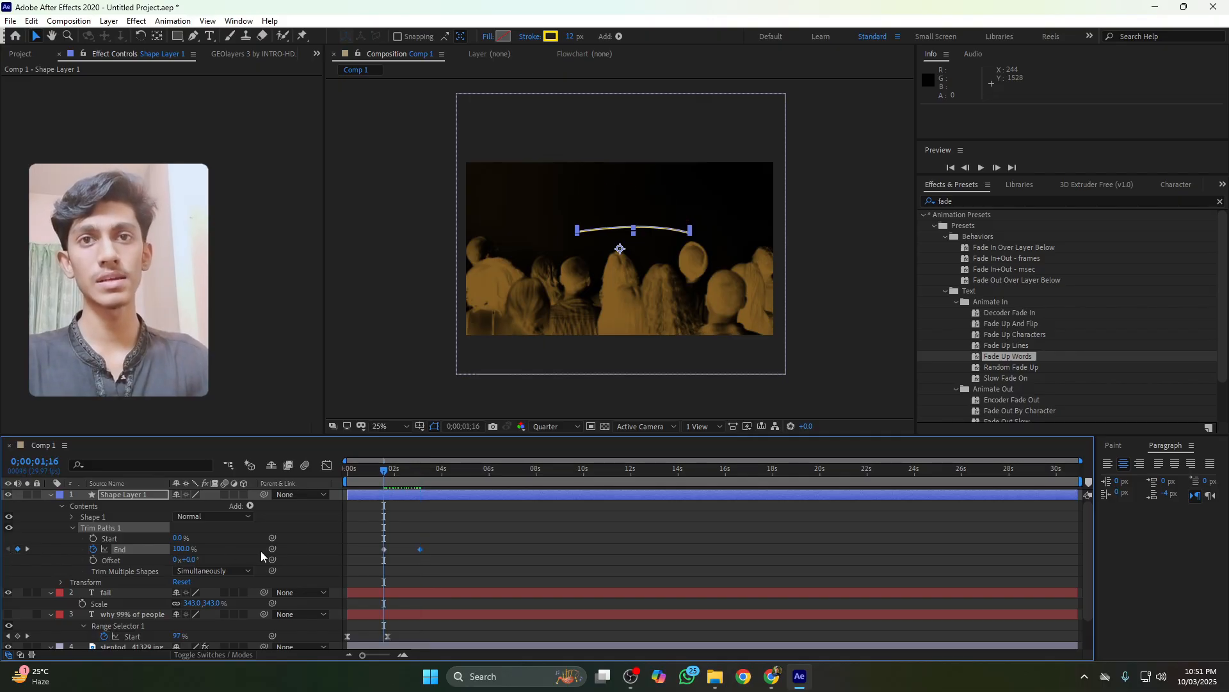
key(space)
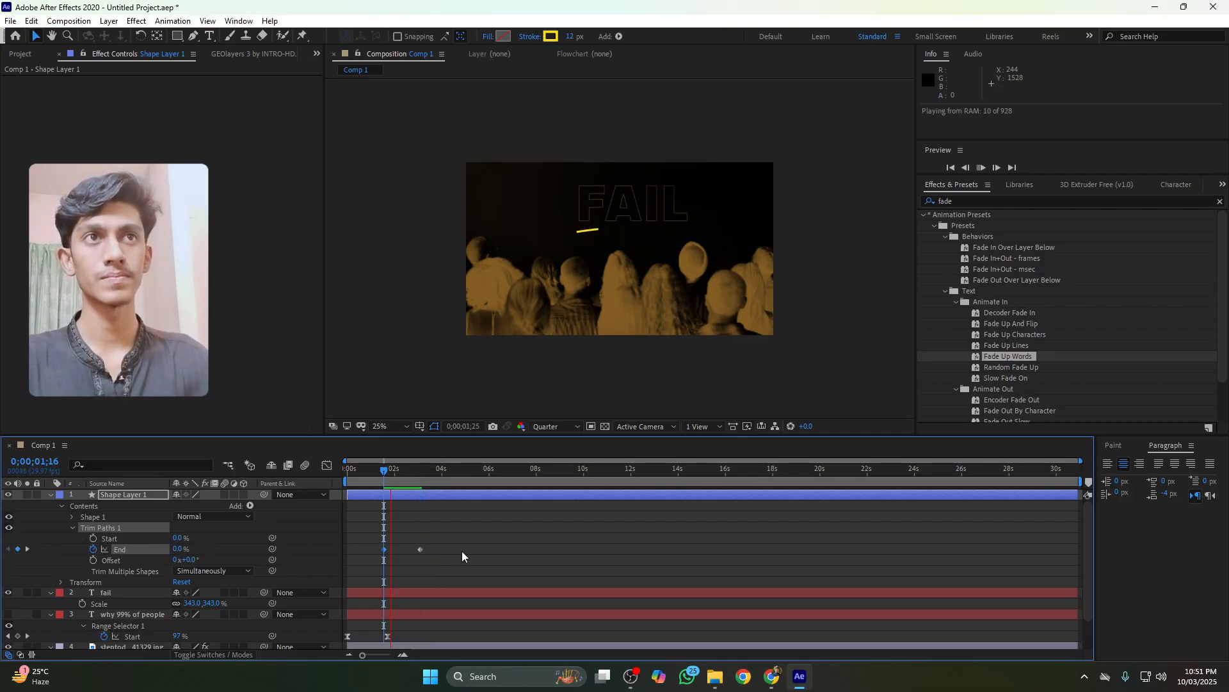
key(space)
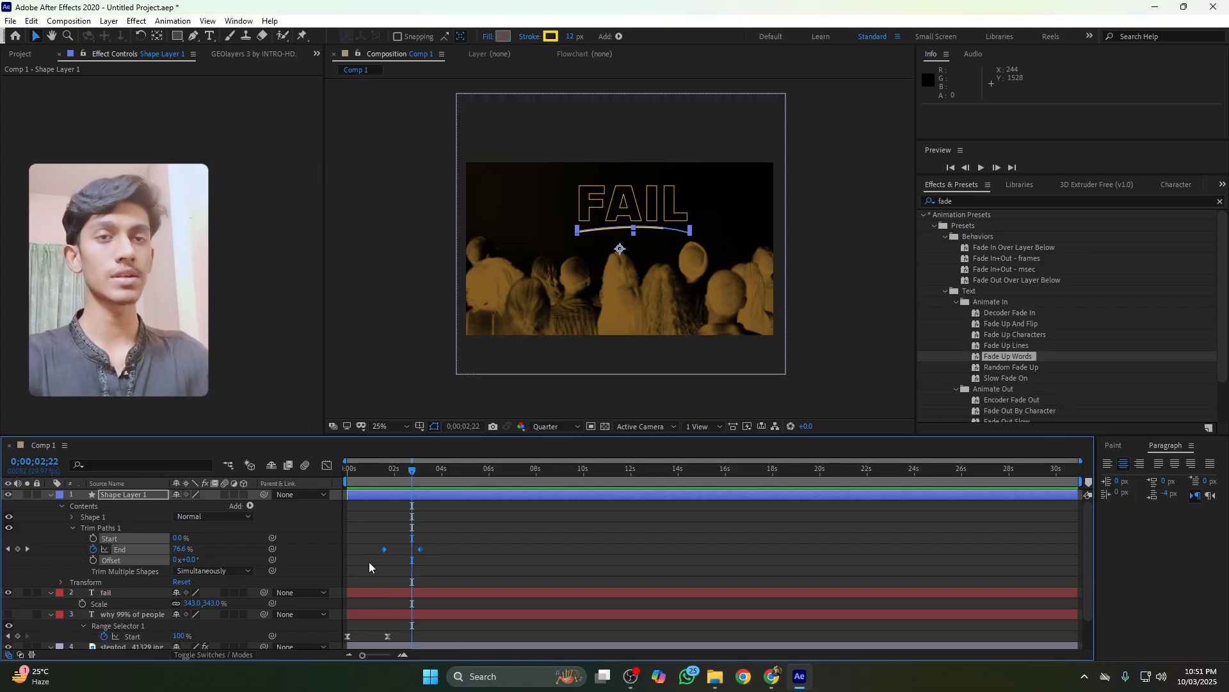
Reshape the speed curve of the Trim Paths End keyframes in the Graph Editor for a fast start
click(327, 465)
drag(433, 555, 402, 616)
click(383, 471)
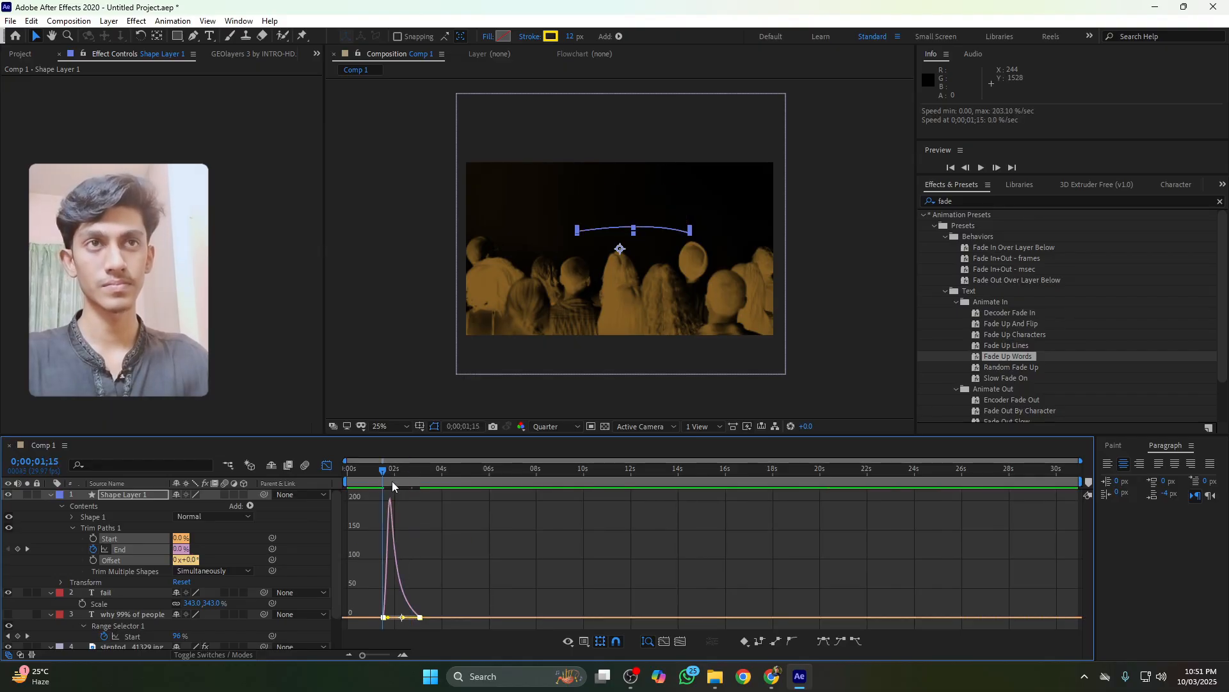
click(414, 487)
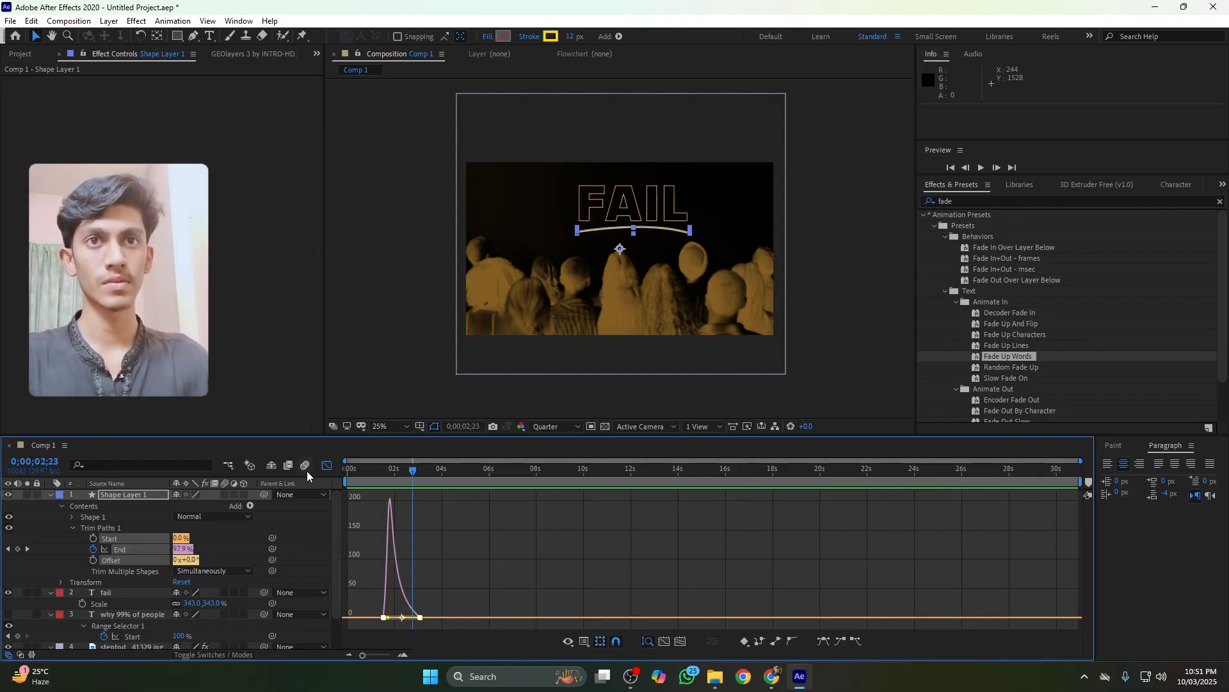
key(shift+F3)
click(444, 514)
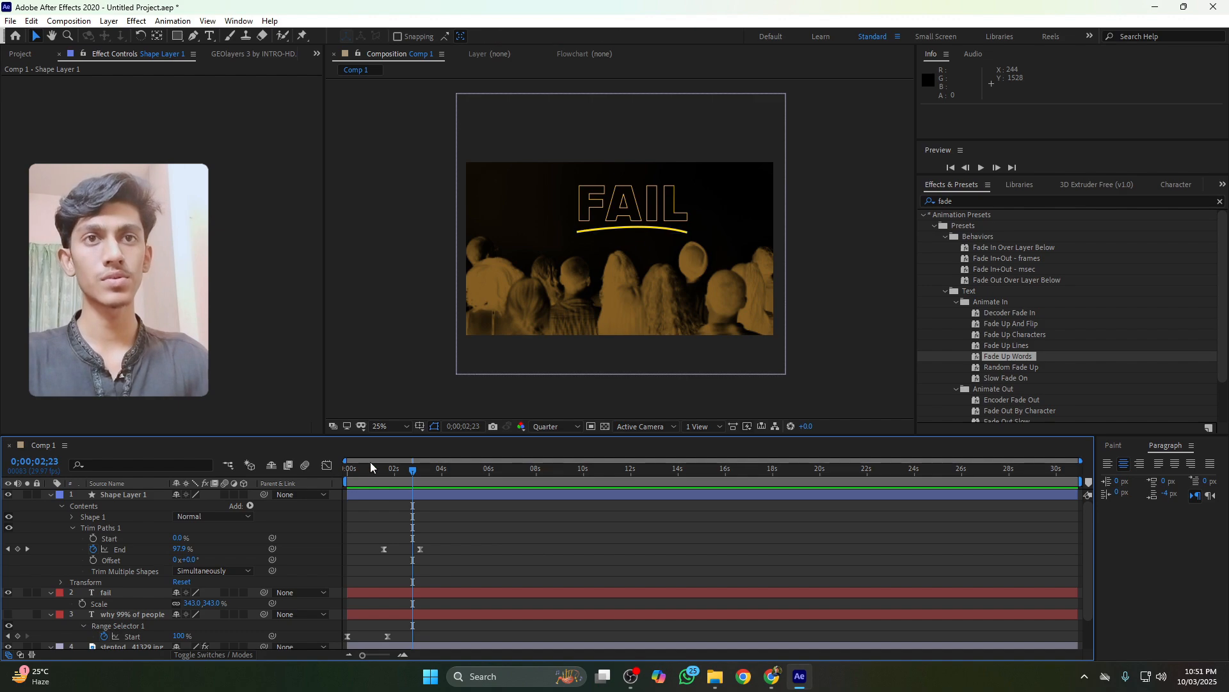
Preview the animation from the beginning of the composition
drag(373, 471, 290, 471)
key(space)
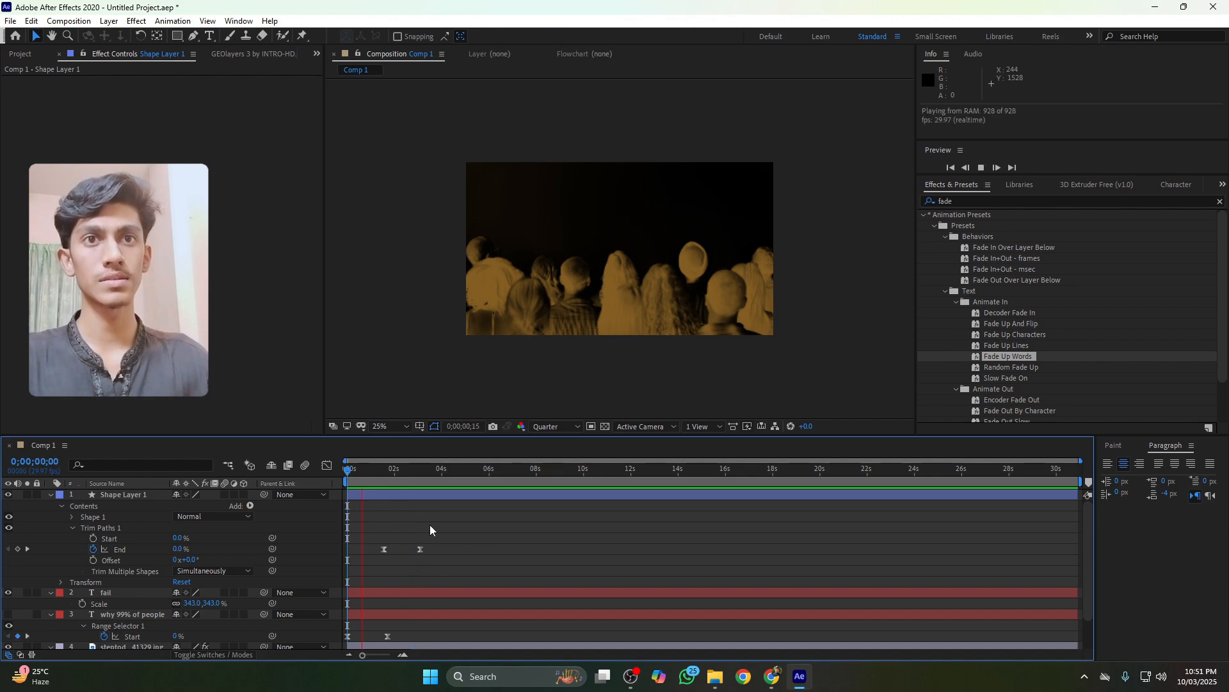
key(space)
scroll(384, 538, down, 1)
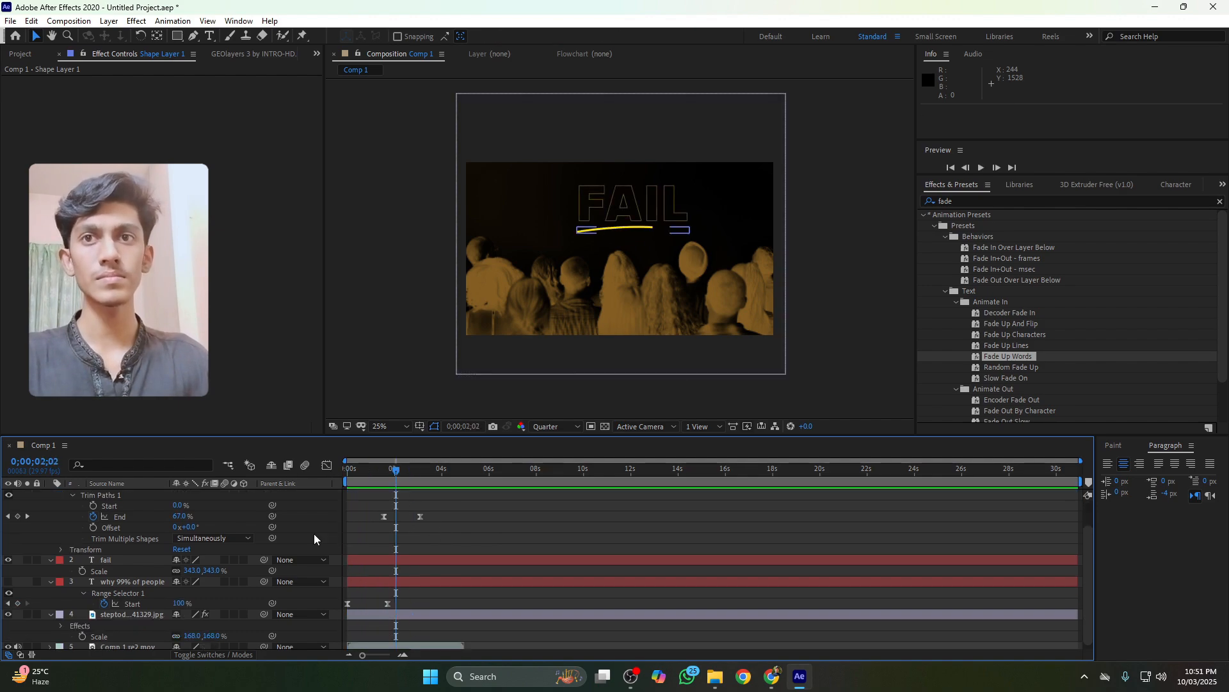
scroll(48, 540, up, 1)
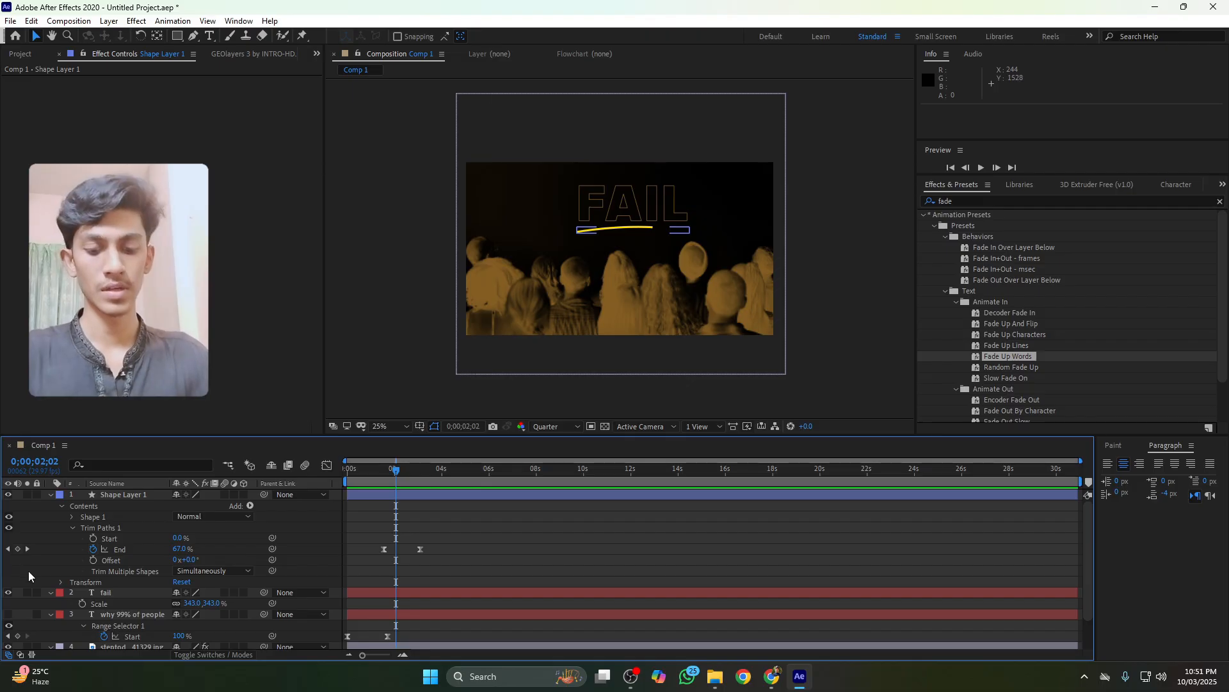
Collapse all layer properties and unhide the title layer
key(ctrl+a)
key(u)
key(u)
click(157, 583)
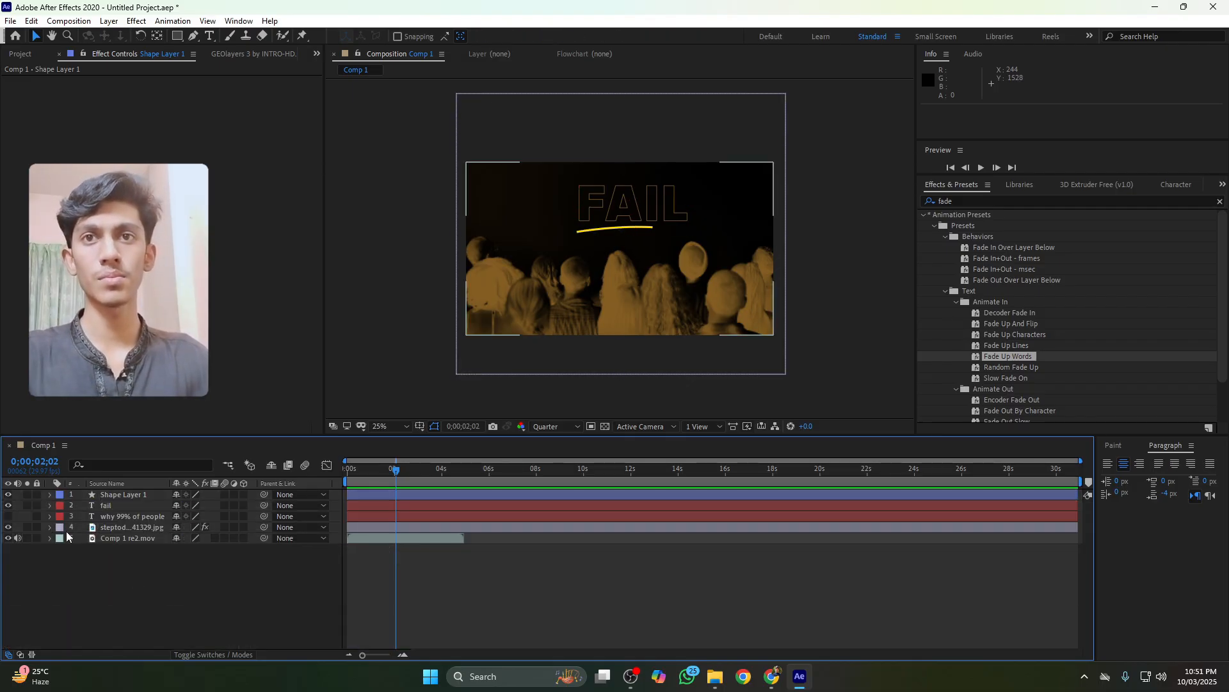
click(8, 516)
Turn on 3D for the background image layer
drag(395, 470, 341, 480)
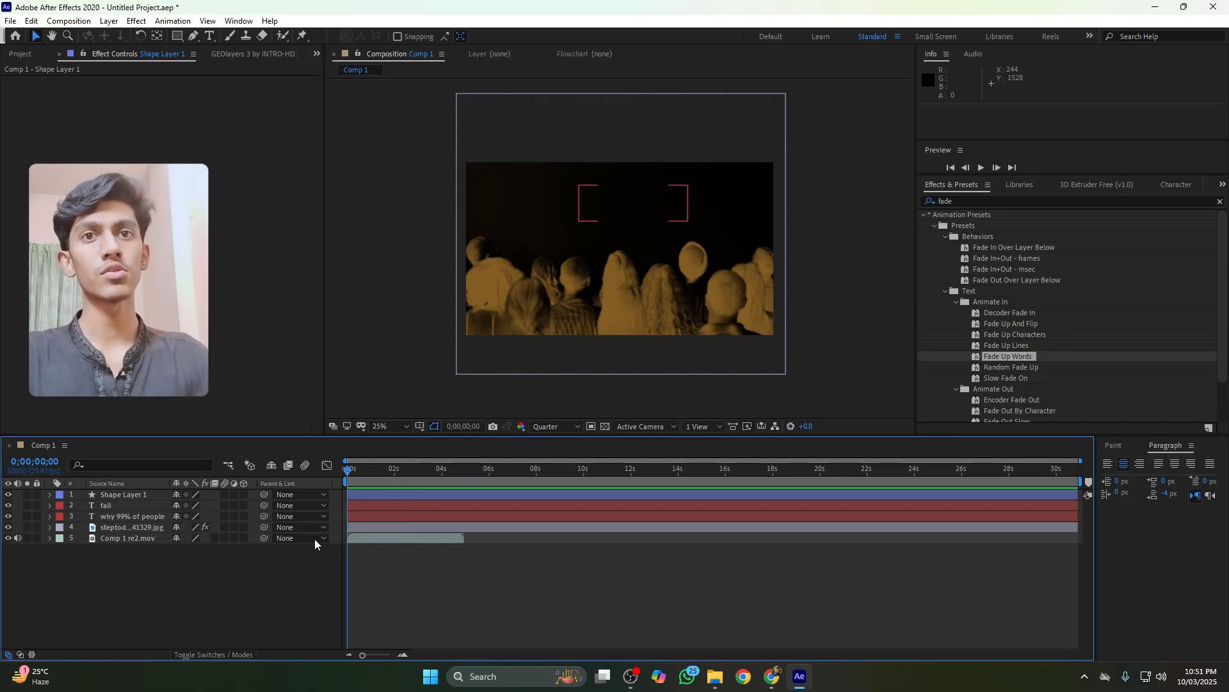
click(244, 526)
Add a new camera layer to the composition with default settings
right_click(256, 573)
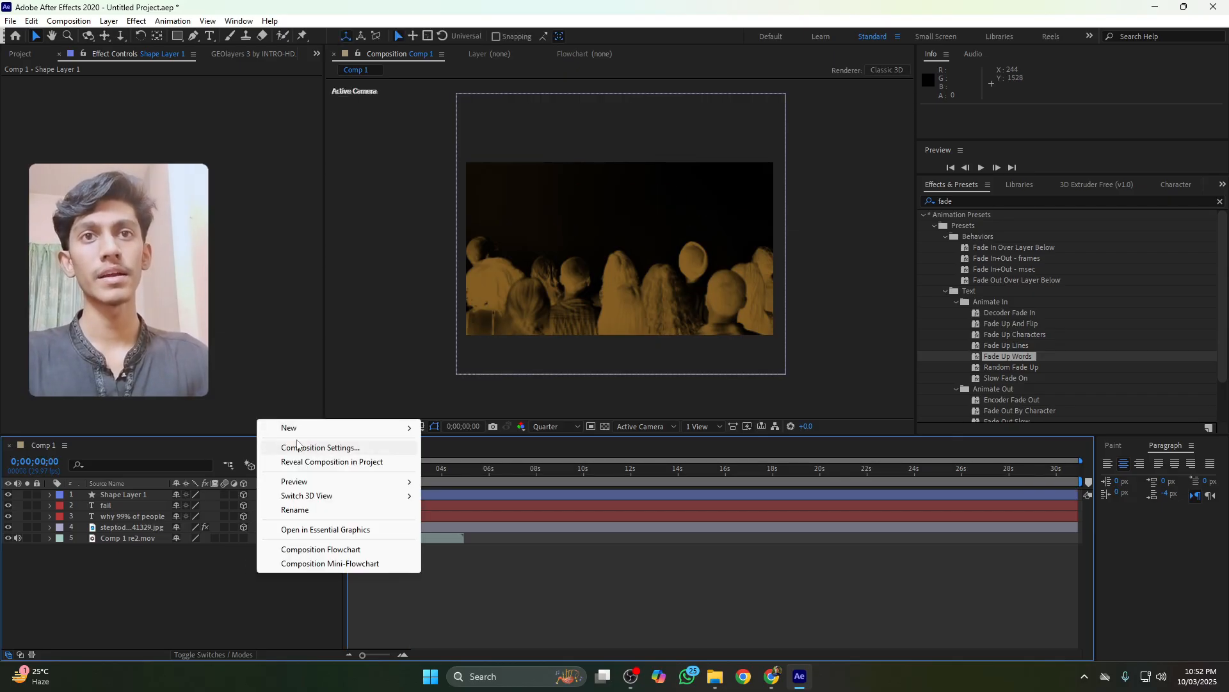
mouse_move(307, 427)
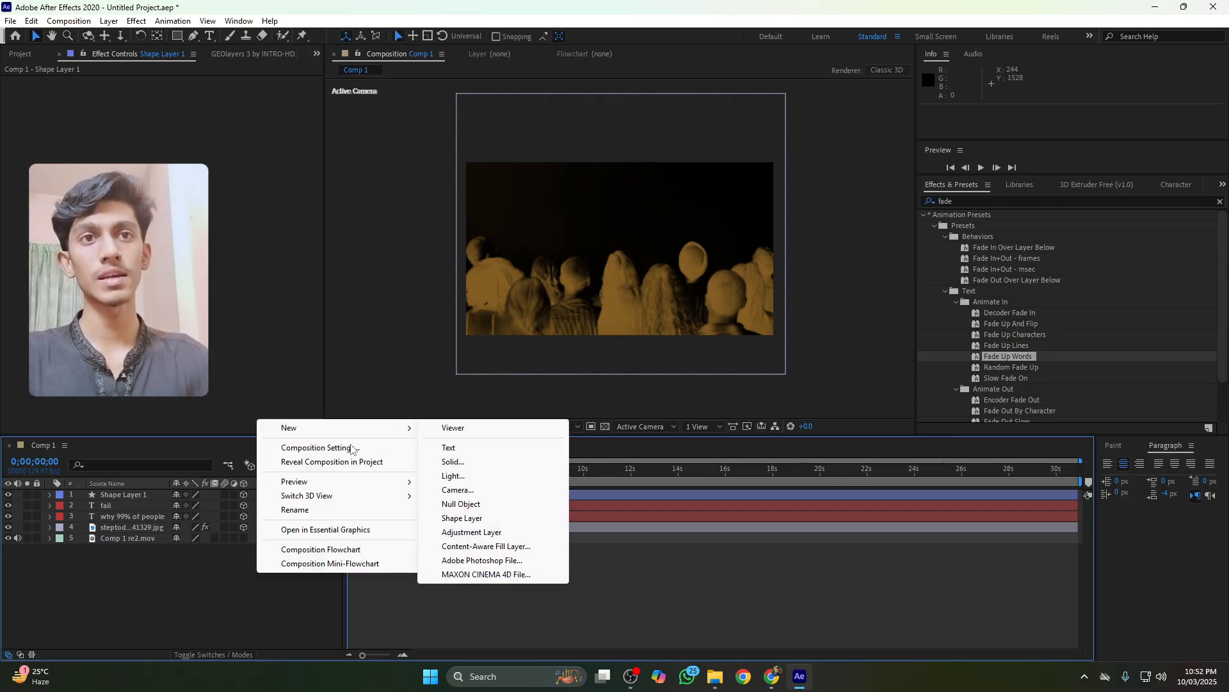
click(493, 490)
click(721, 440)
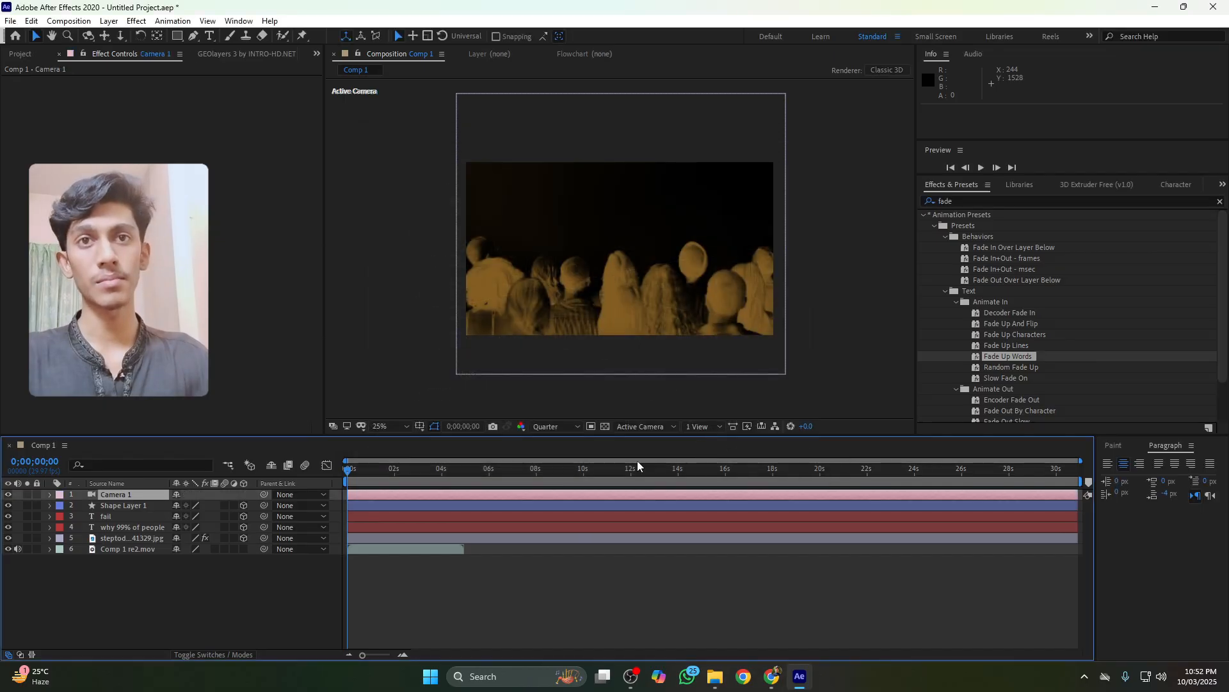
Add a 3D null object and parent the camera to the null
right_click(161, 580)
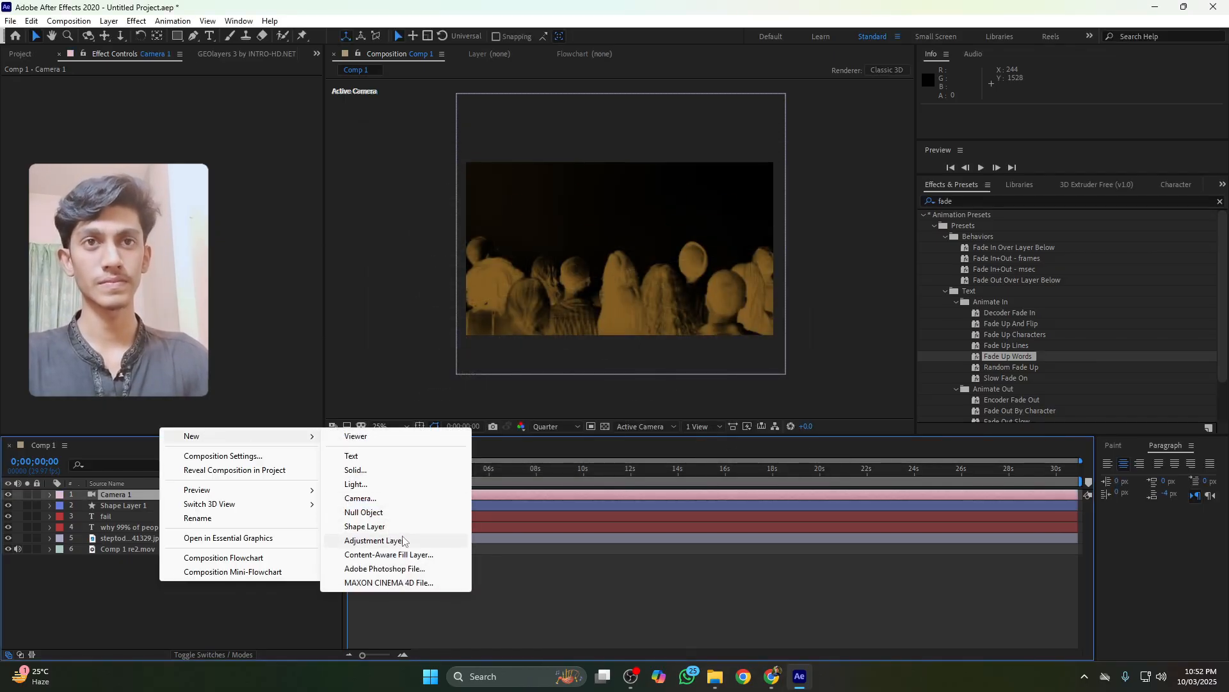
click(378, 512)
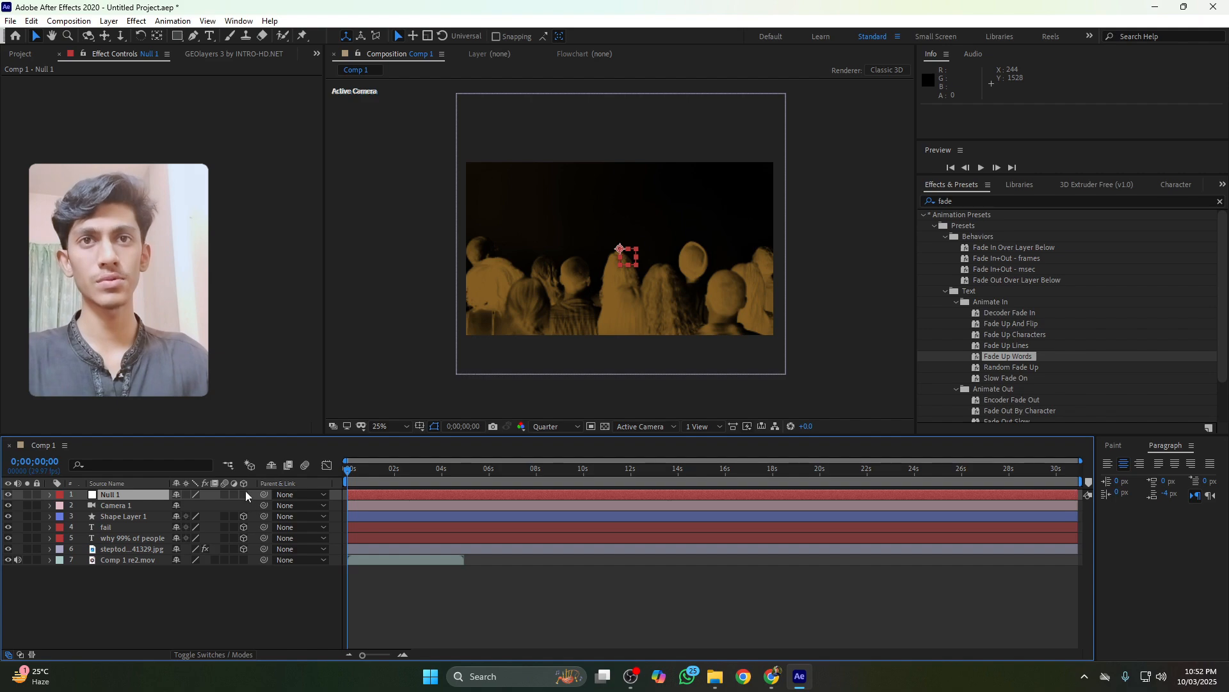
click(244, 493)
click(143, 507)
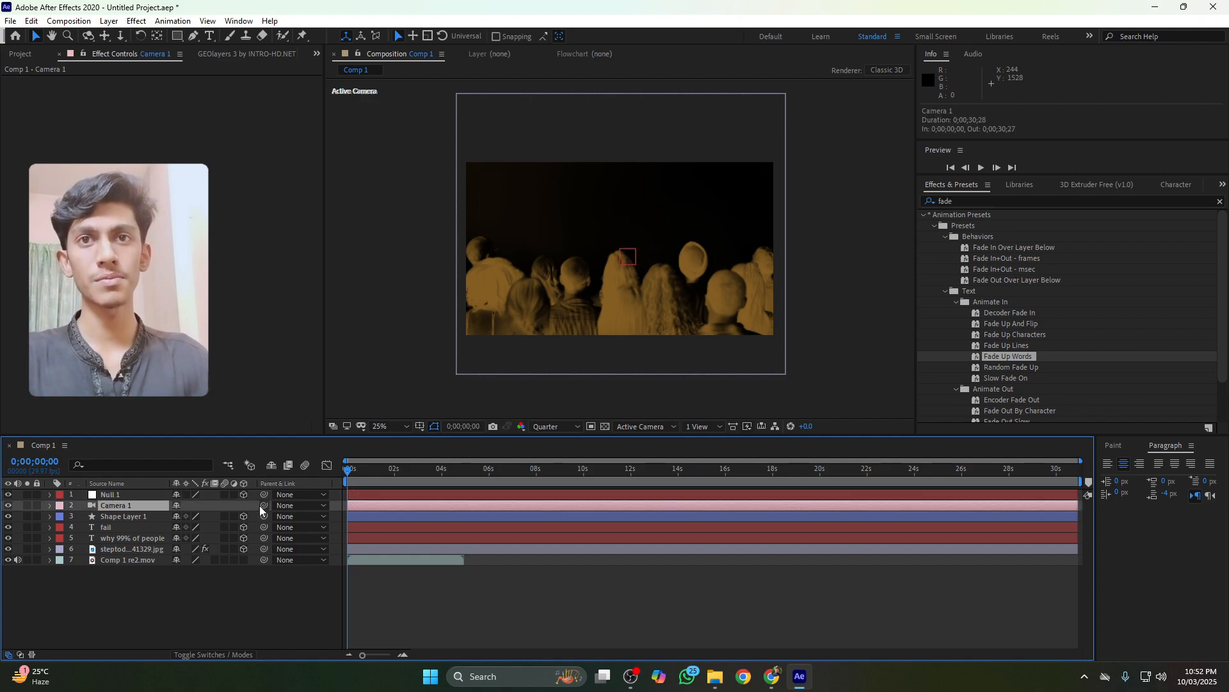
drag(263, 506, 123, 497)
Keyframe the null's Position at the start and near 1:17, setting the first keyframe's Z to 572
key(p)
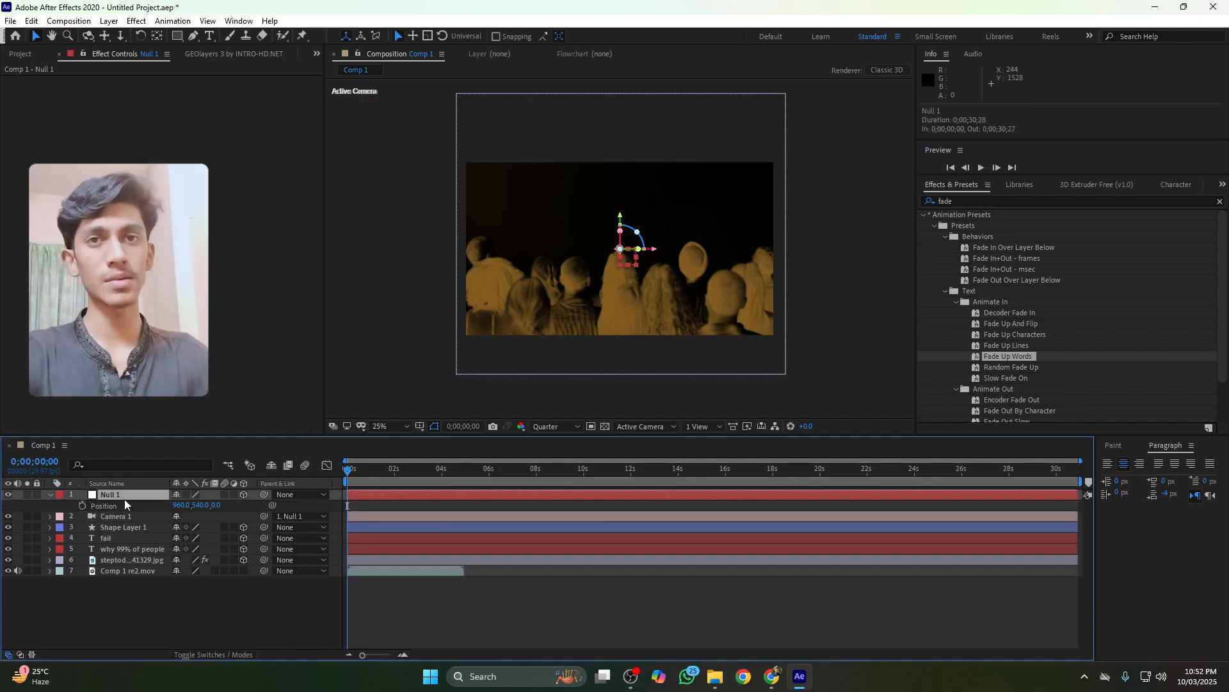
click(82, 505)
key(space)
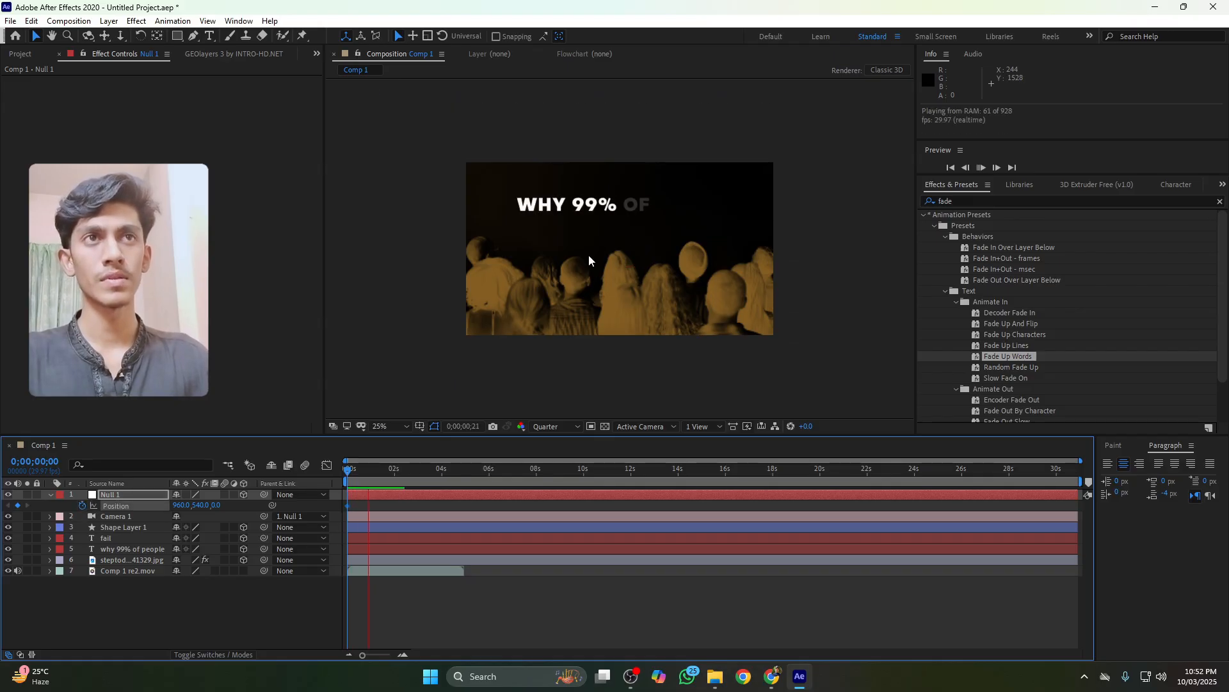
key(space)
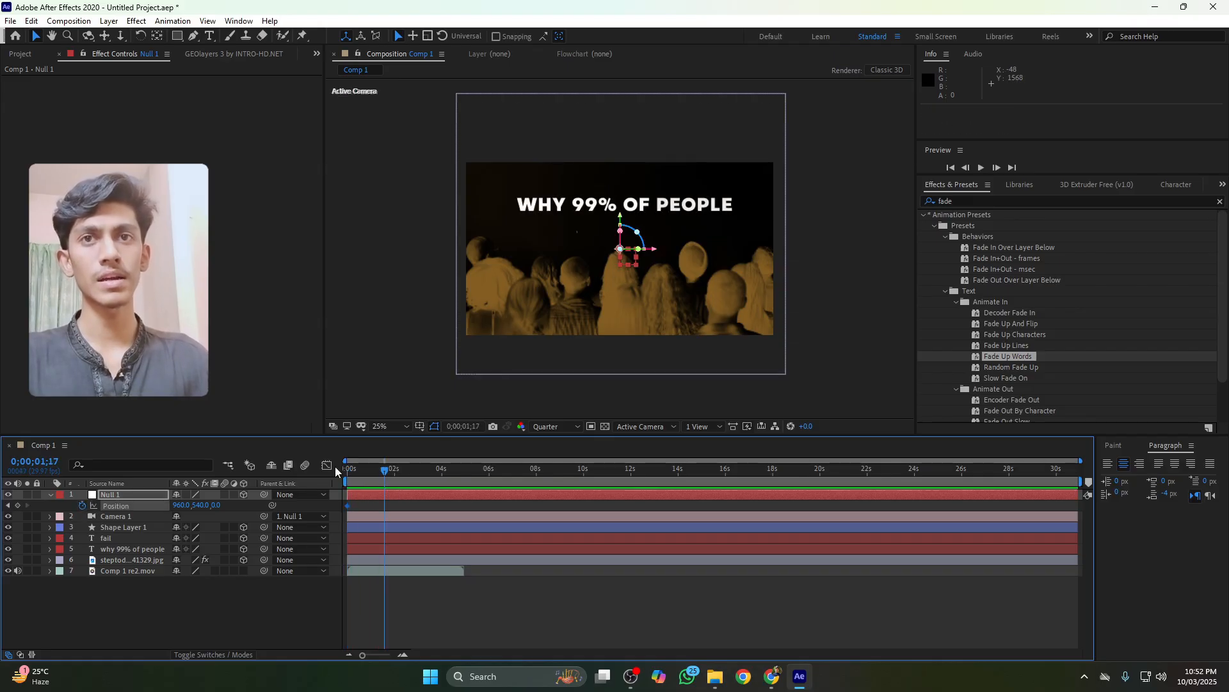
click(8, 506)
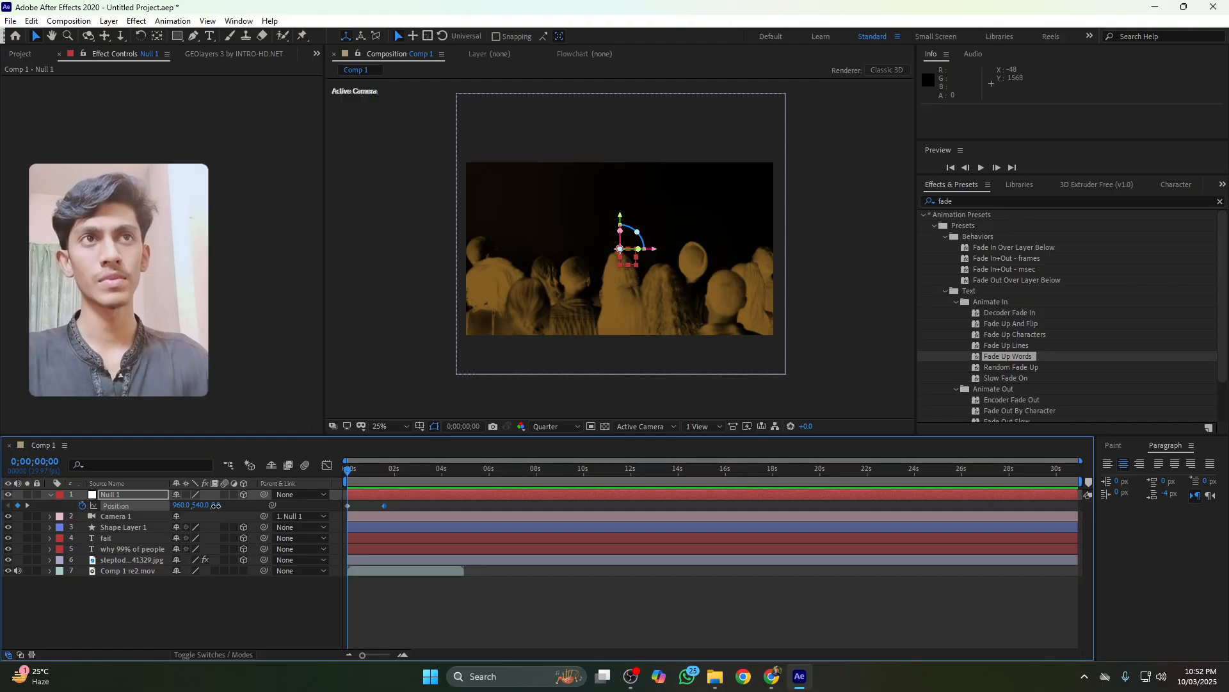
drag(216, 506, 607, 318)
Switch the viewer to a two-view horizontal layout
click(695, 428)
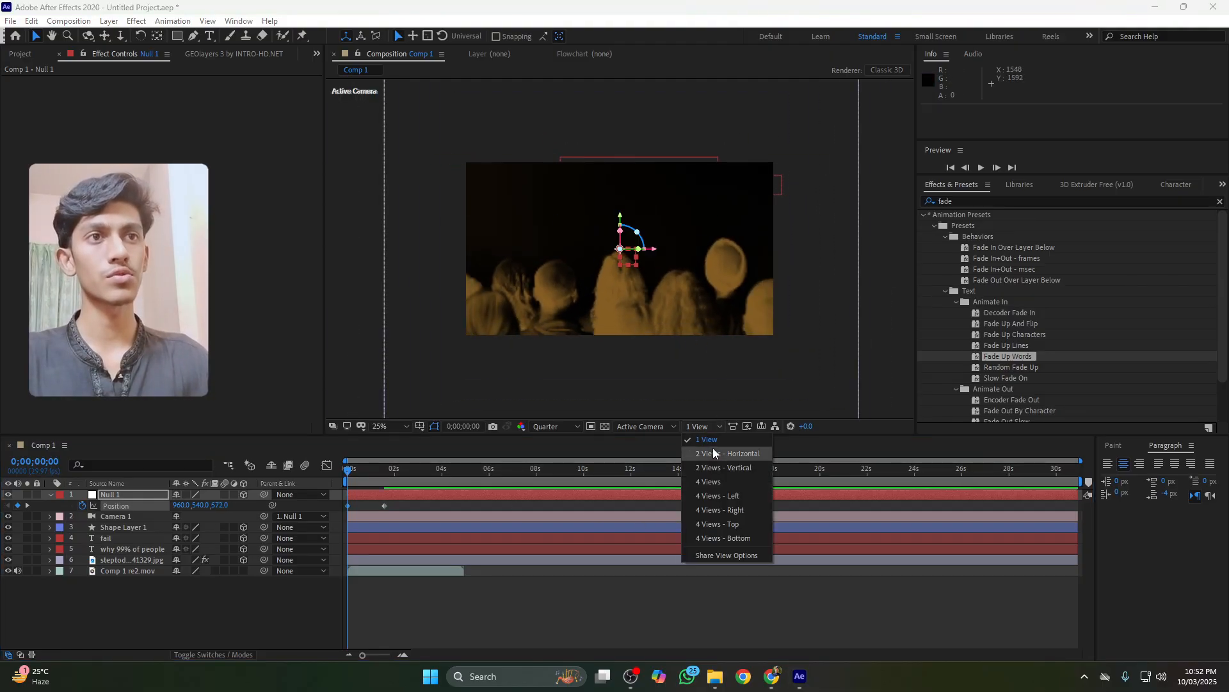
click(714, 452)
click(448, 334)
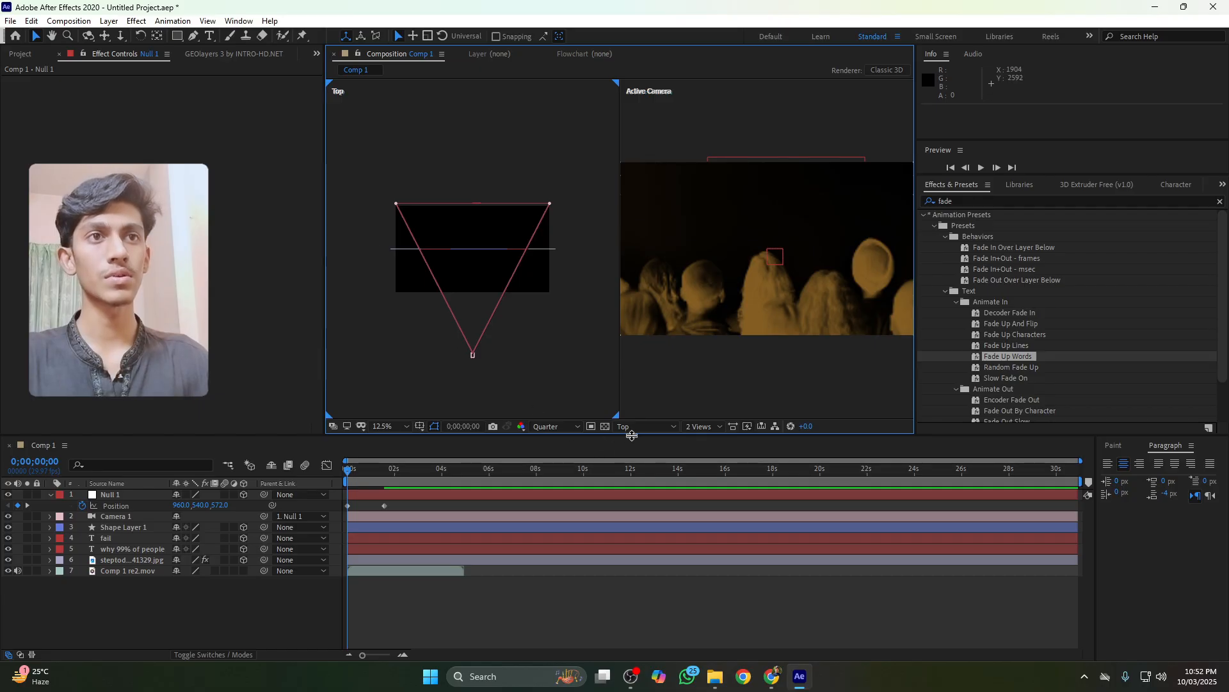
Show the Right view in the left viewer and move the null to 960, 1640, 572 at the first keyframe
drag(631, 435, 628, 433)
click(628, 424)
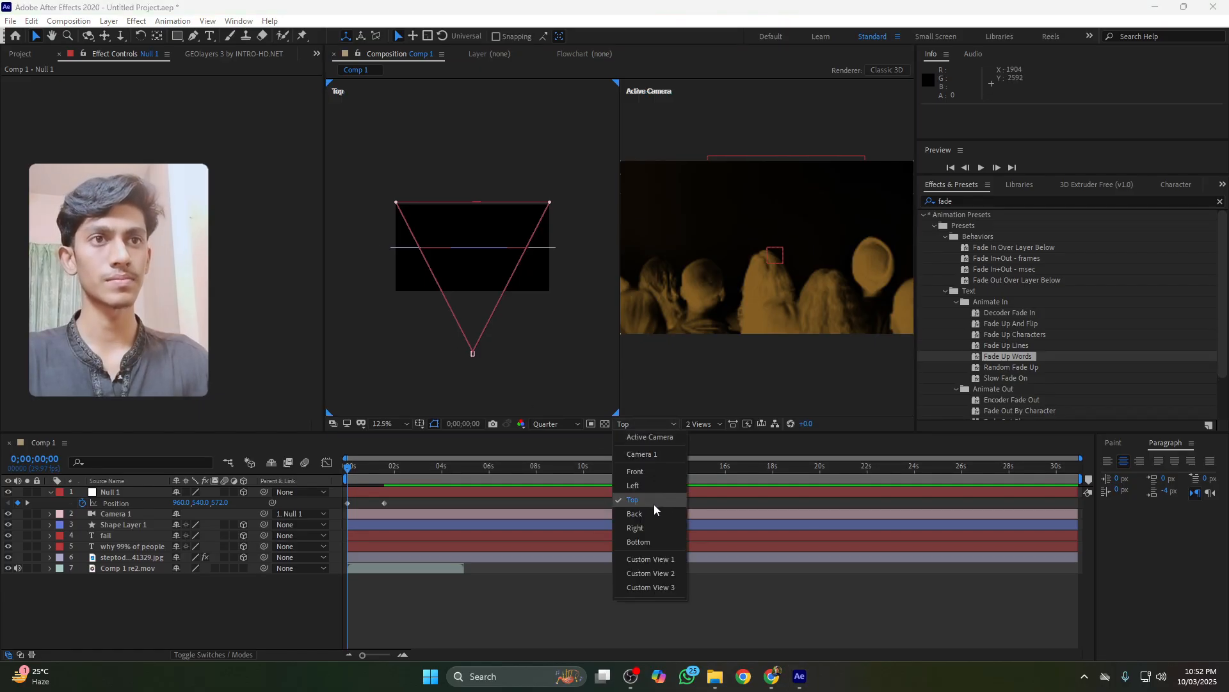
click(651, 525)
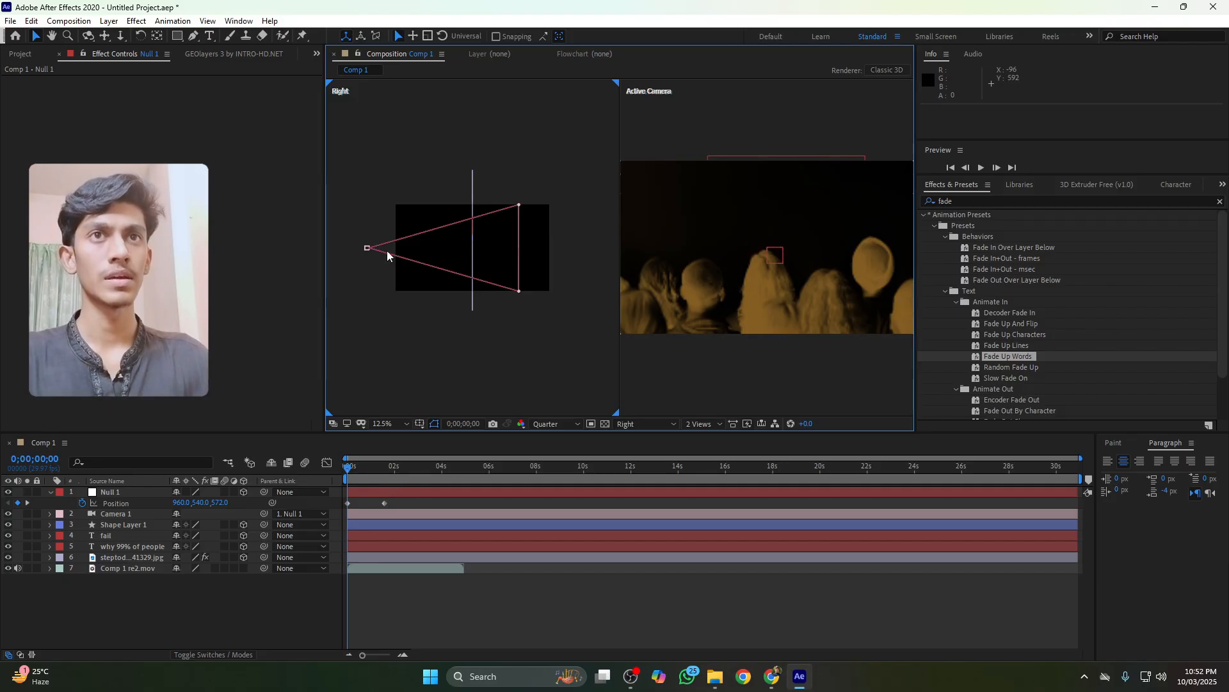
click(376, 492)
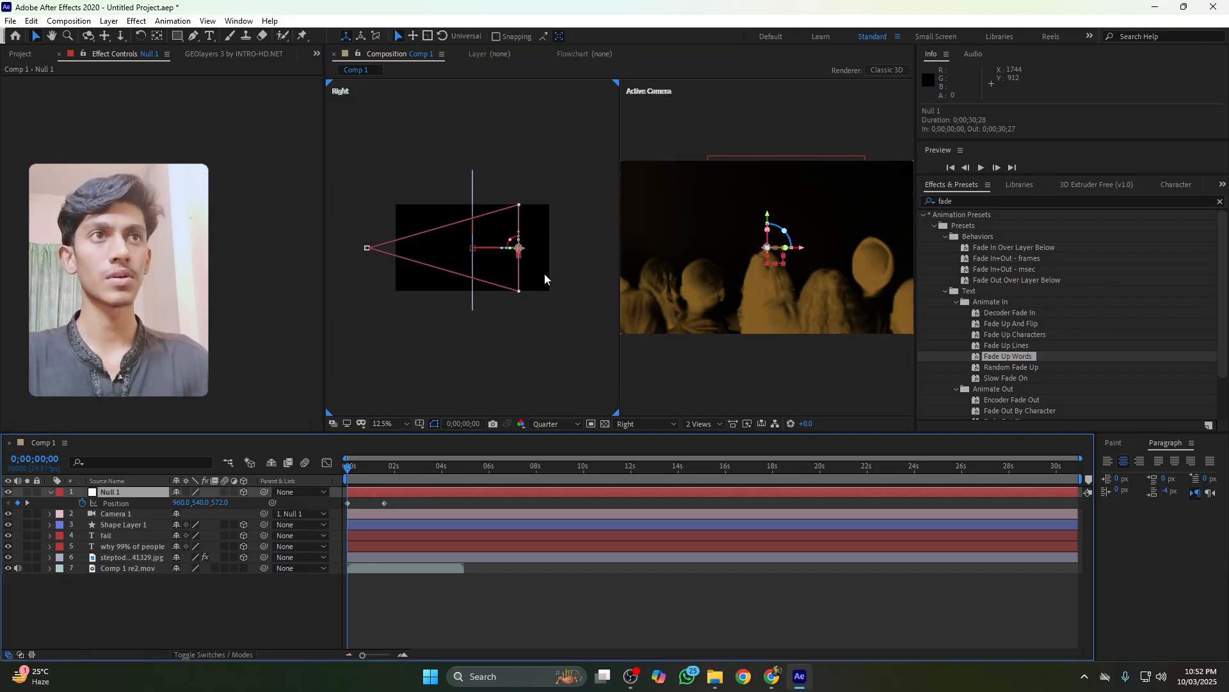
drag(767, 215, 763, 158)
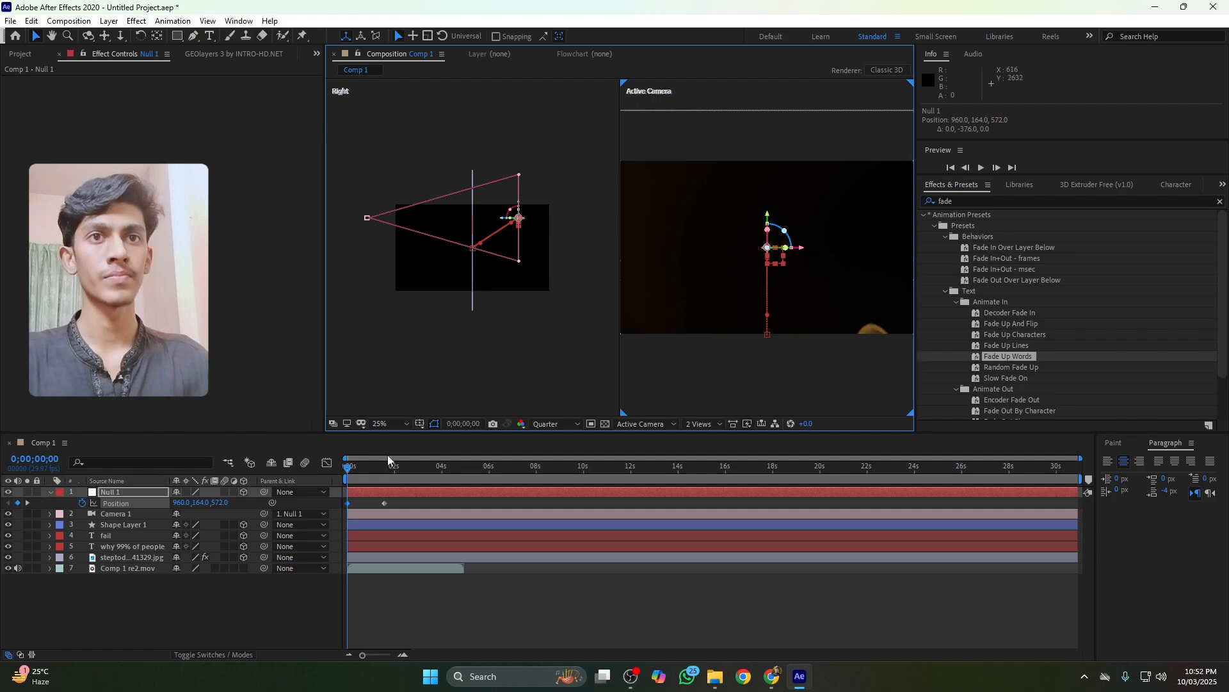
Zoom into the start of the timeline and preview the camera push
drag(399, 500, 305, 518)
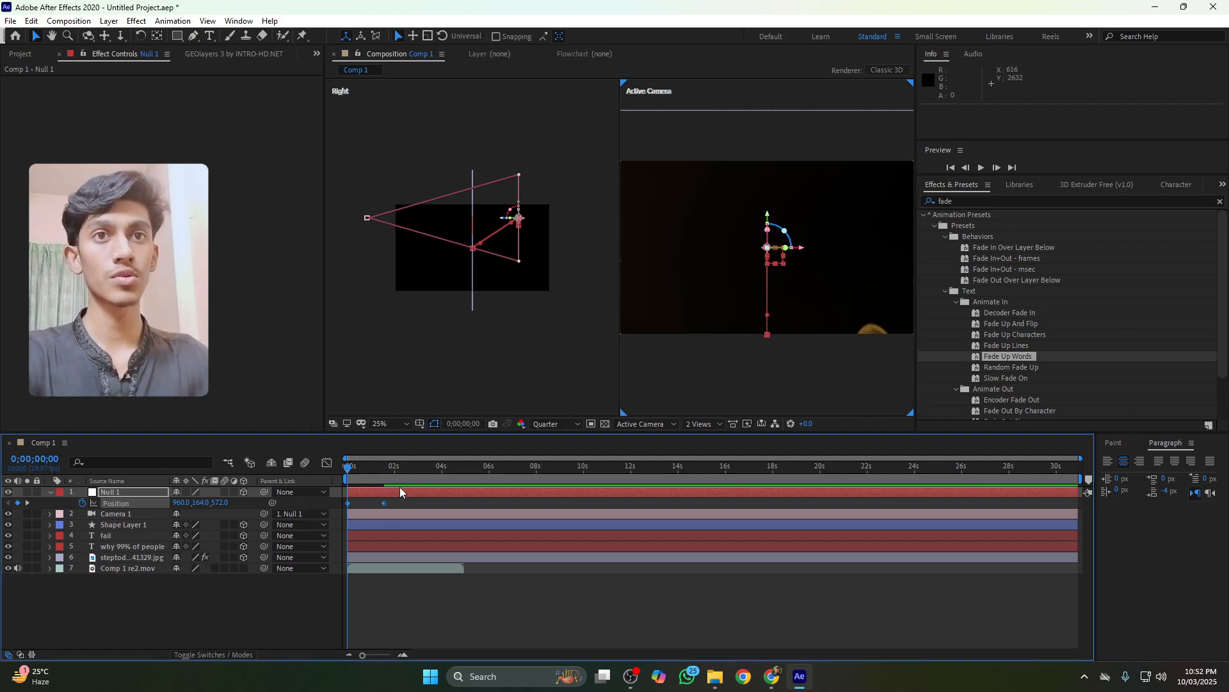
drag(362, 656, 379, 654)
click(383, 503)
key(space)
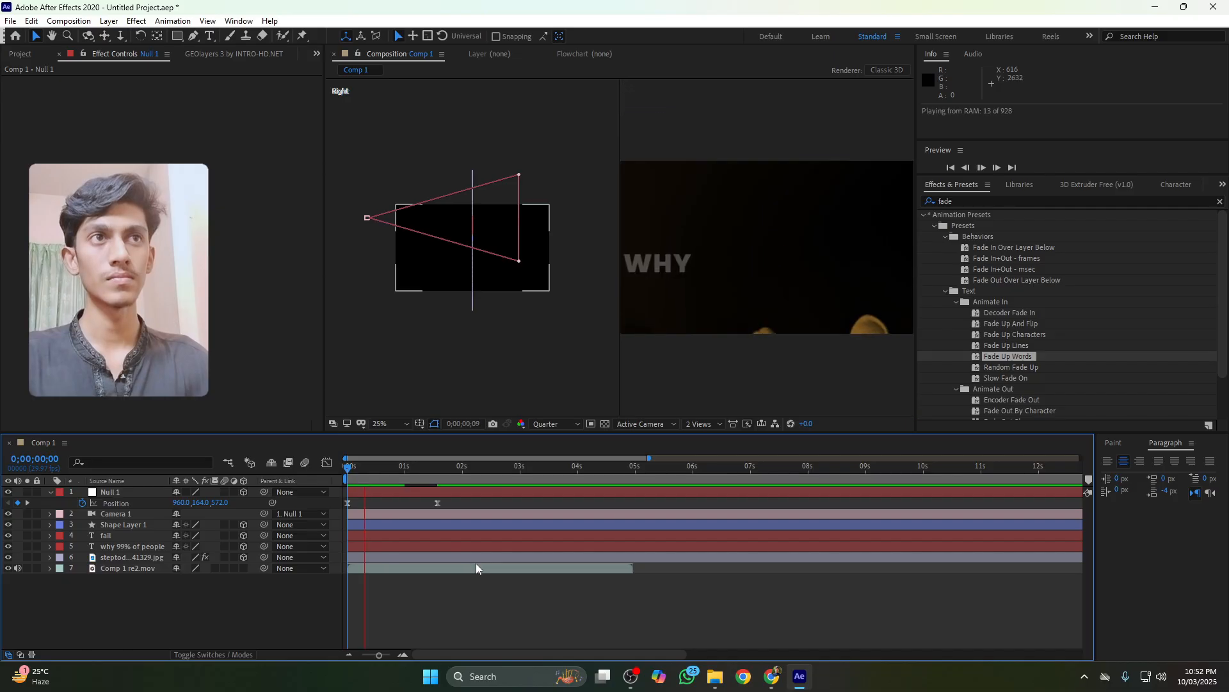
key(space)
Select the null's Position keyframes and reshape their speed graph for a fast start and long ease-out
drag(459, 505, 334, 510)
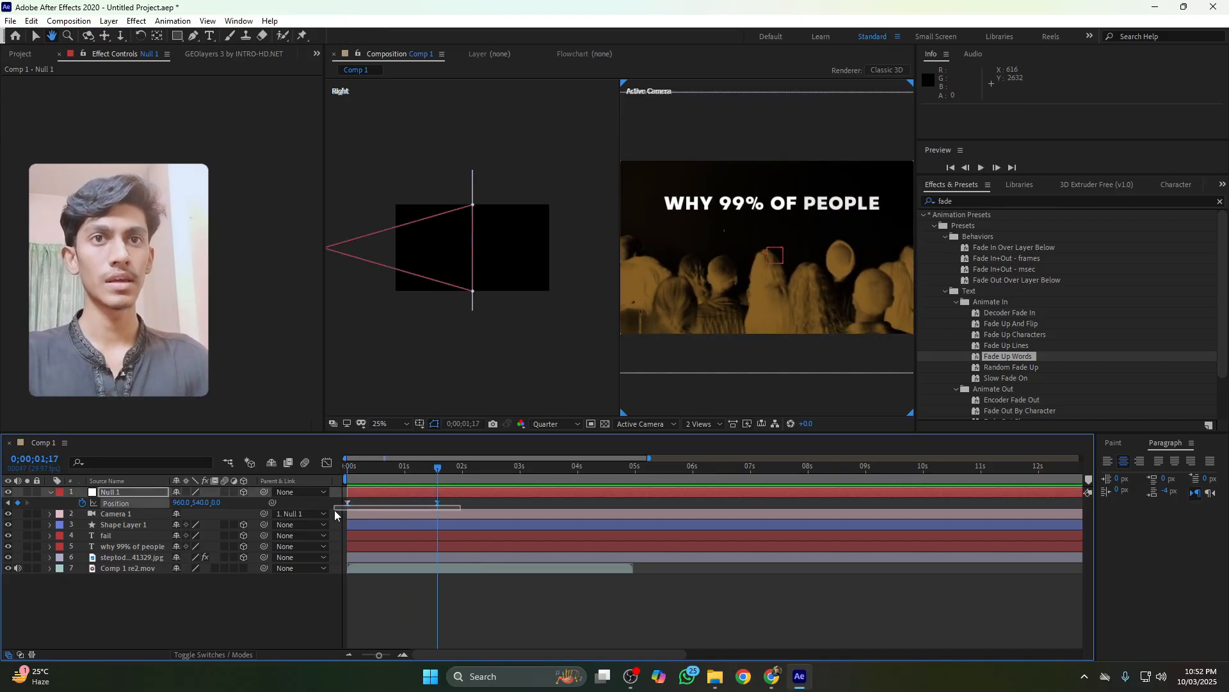
click(327, 463)
right_click(466, 561)
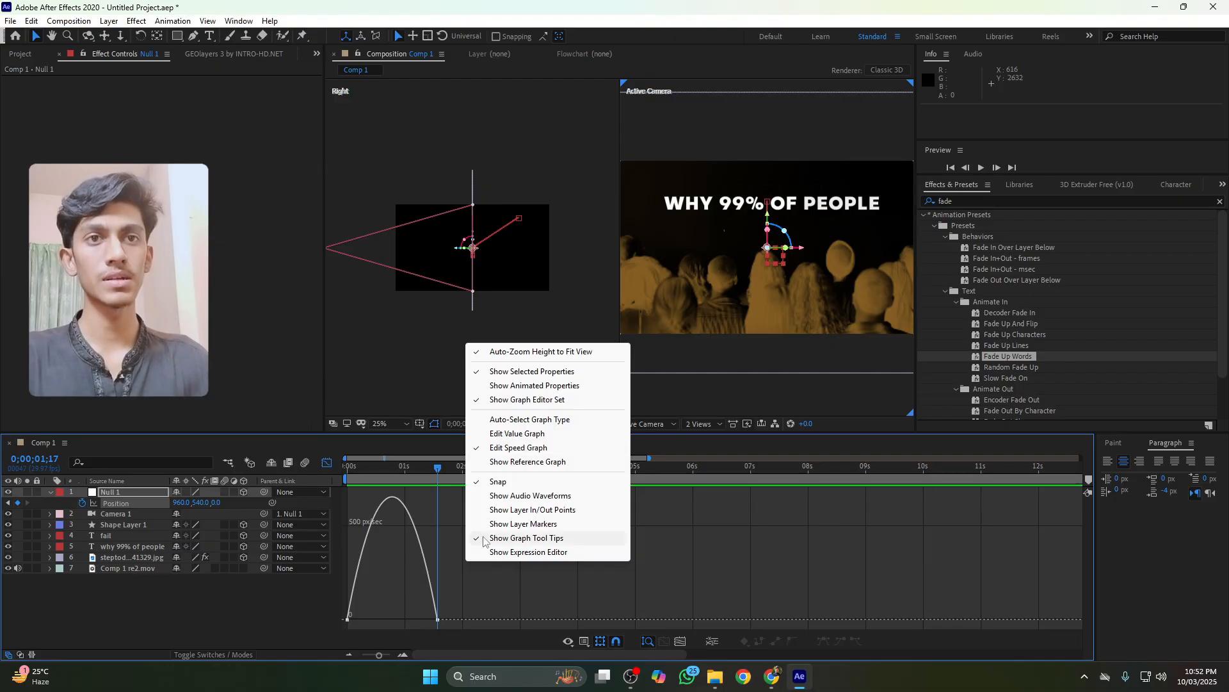
click(452, 548)
drag(463, 574, 392, 616)
Preview the camera push animation from the start
click(354, 468)
key(space)
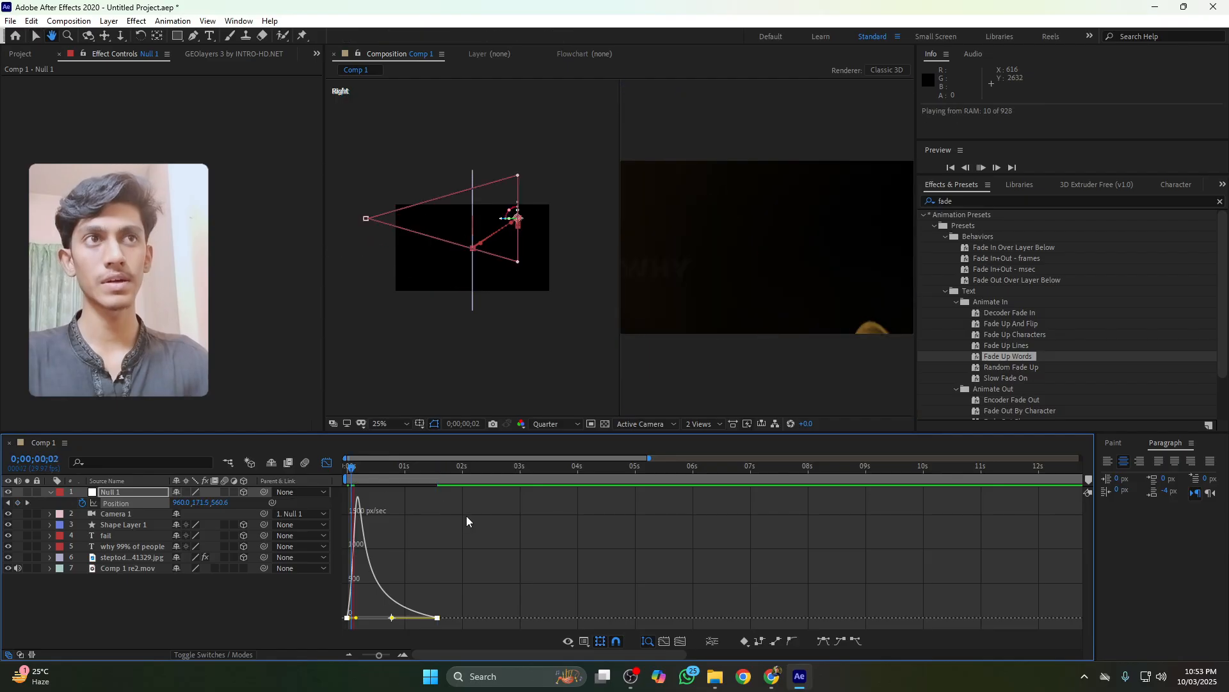
key(space)
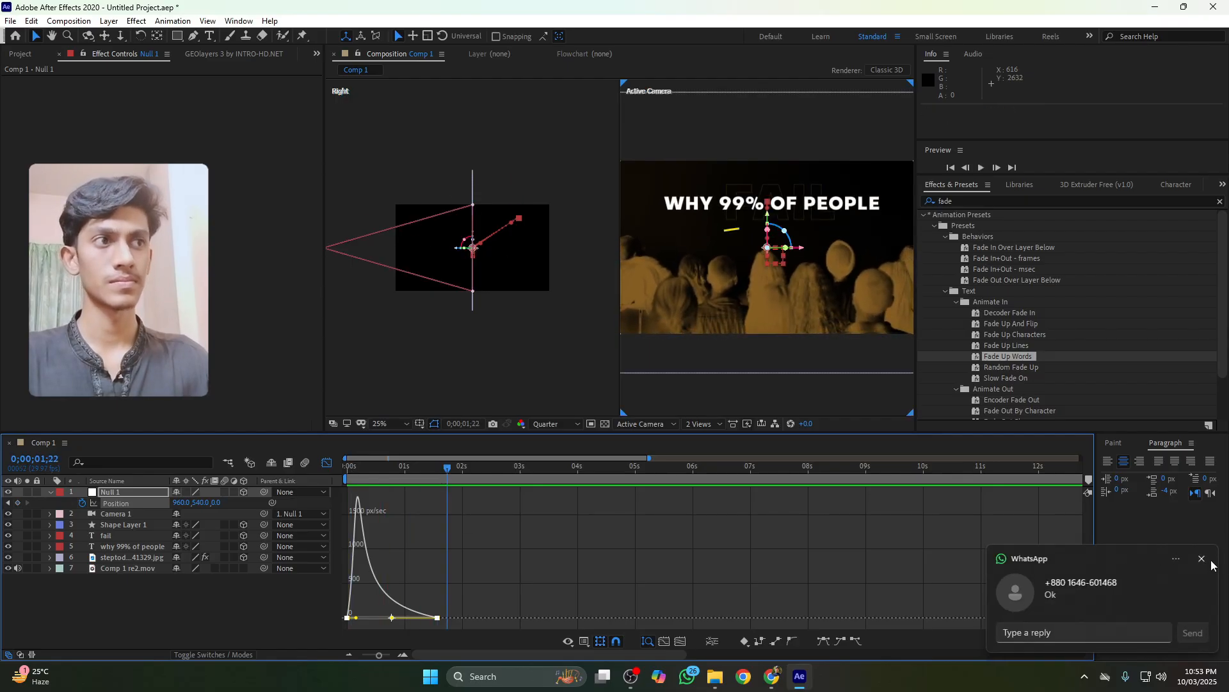
click(1204, 559)
drag(404, 469, 347, 471)
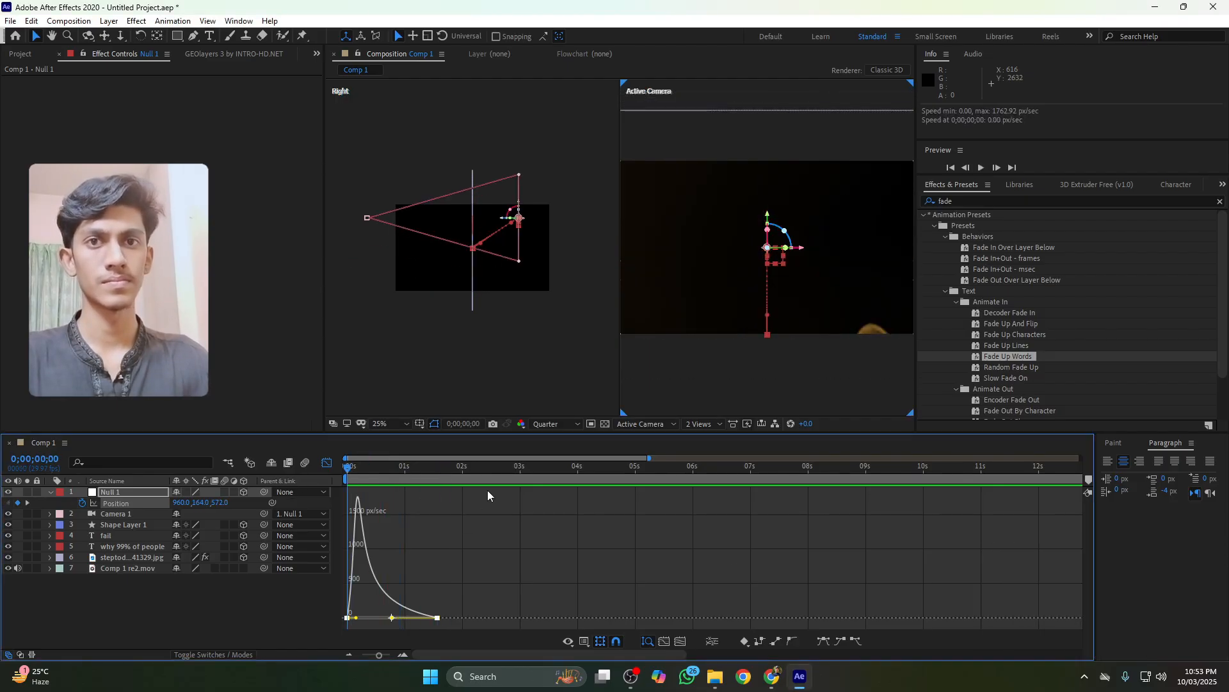
key(space)
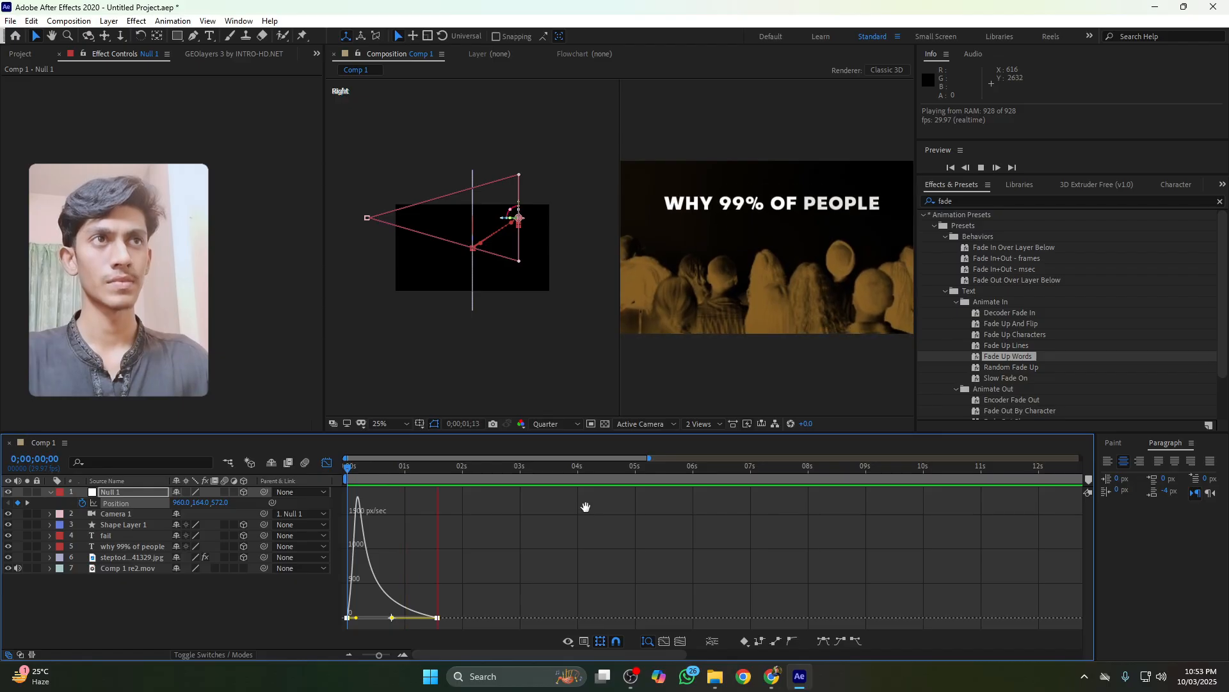
key(space)
key(space)
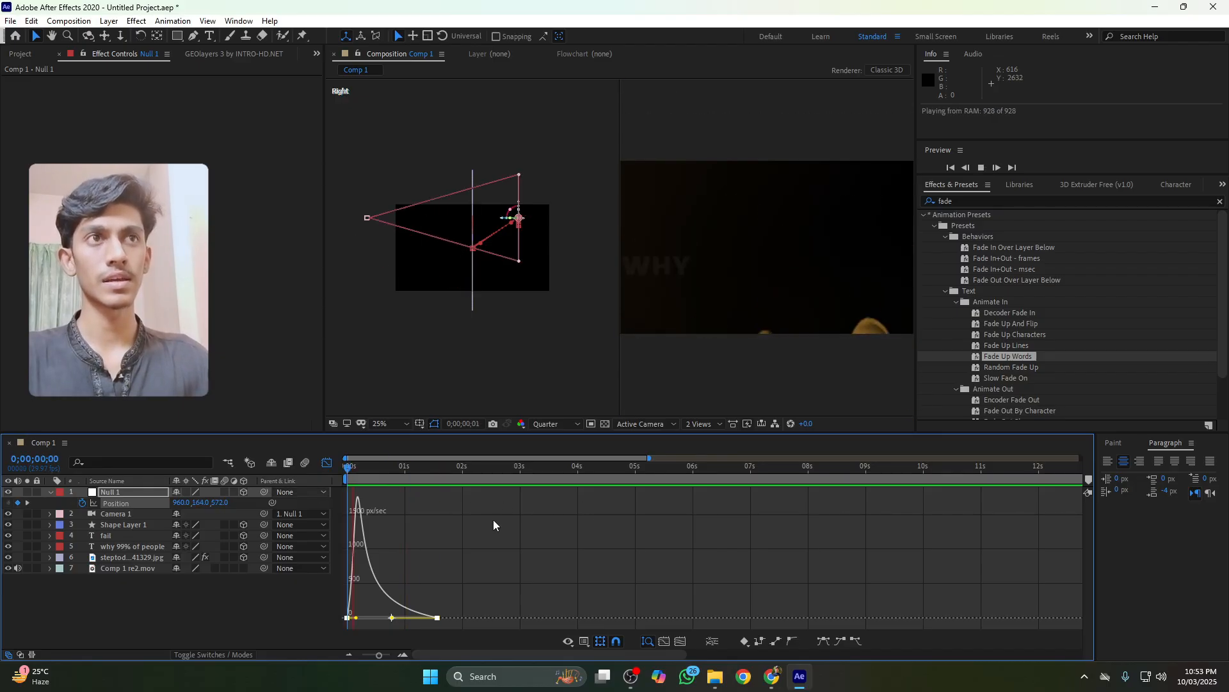
key(space)
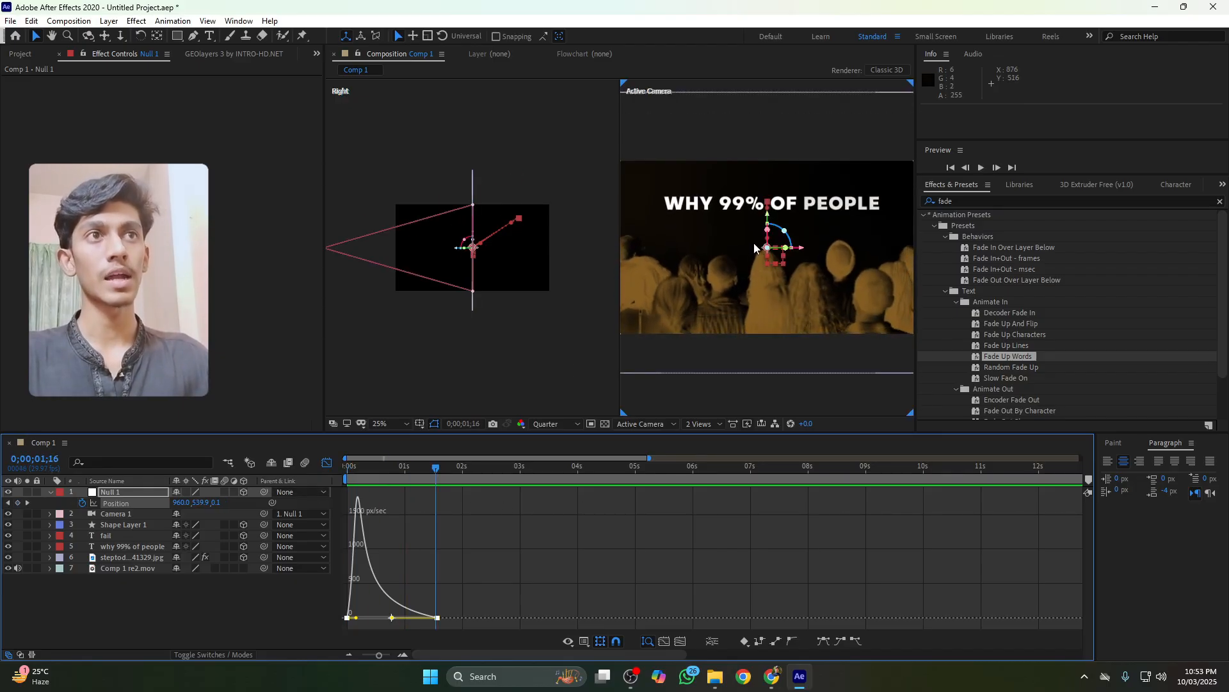
Reveal the keyframed Range Selector Start properties of the fail and title text layers
click(327, 463)
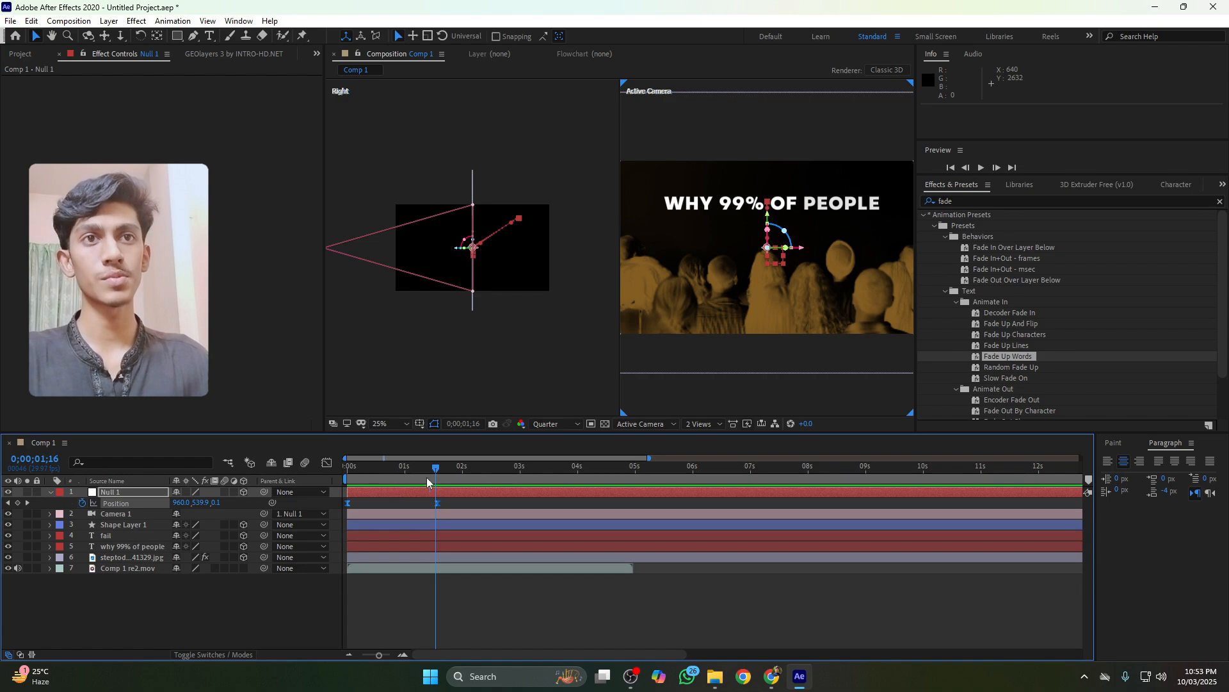
click(475, 484)
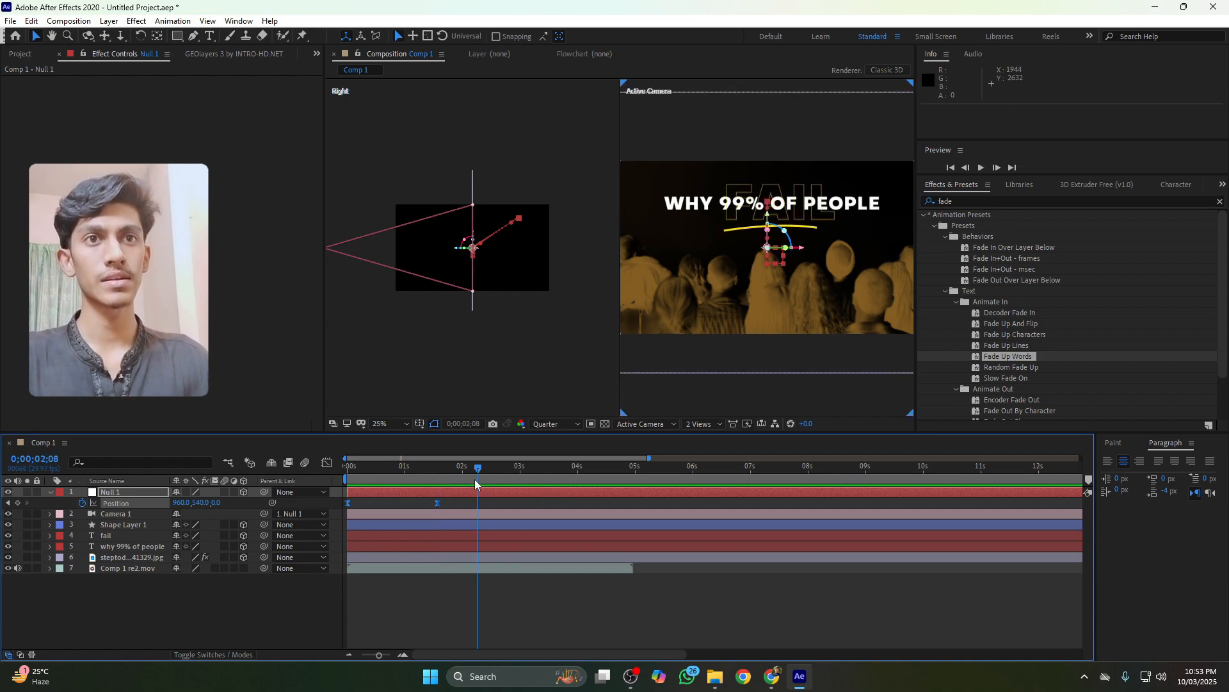
drag(475, 483, 438, 472)
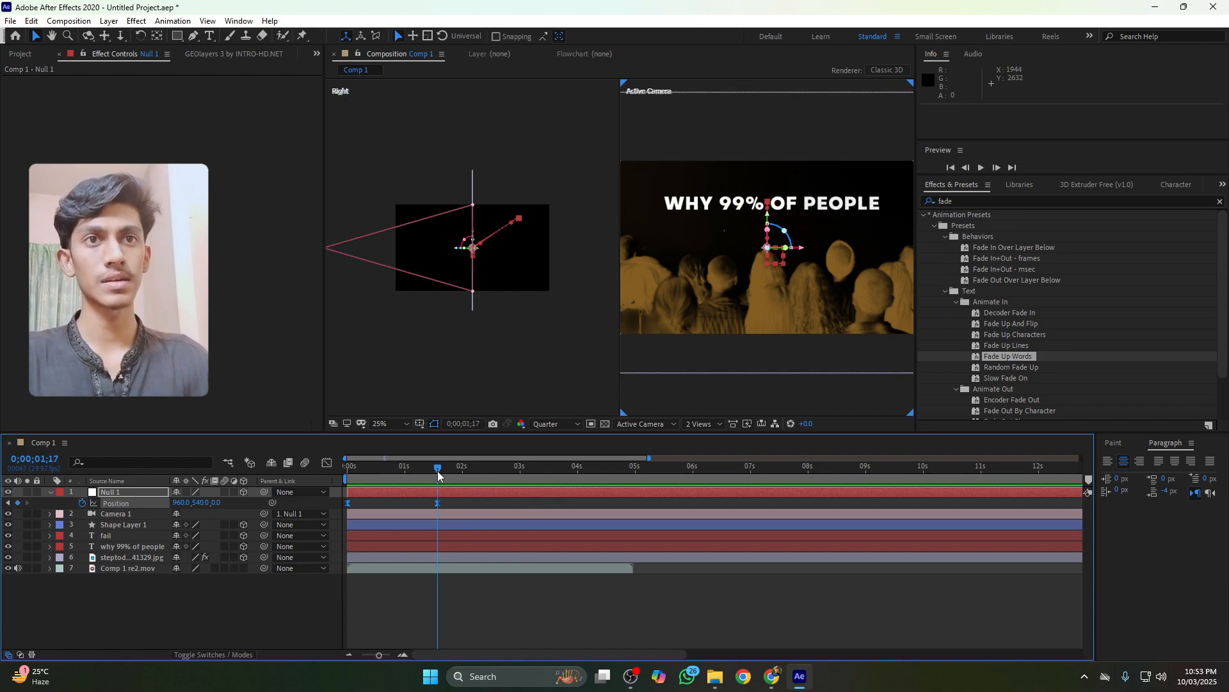
click(122, 535)
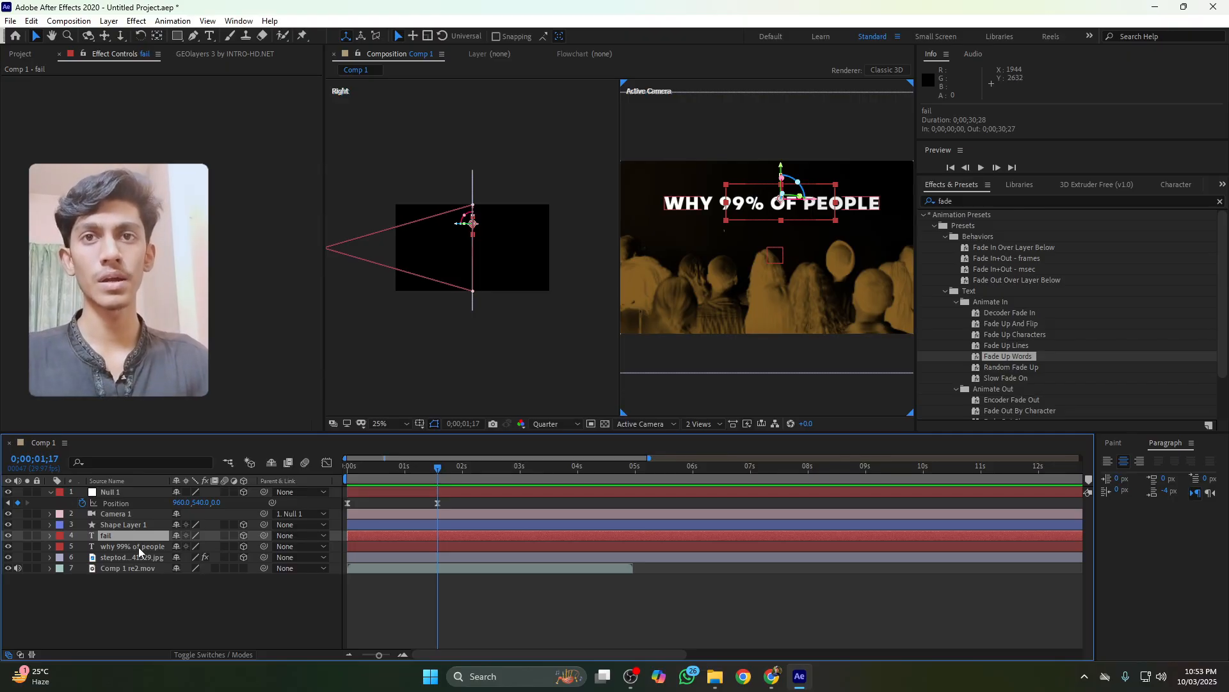
shift+click(138, 547)
key(u)
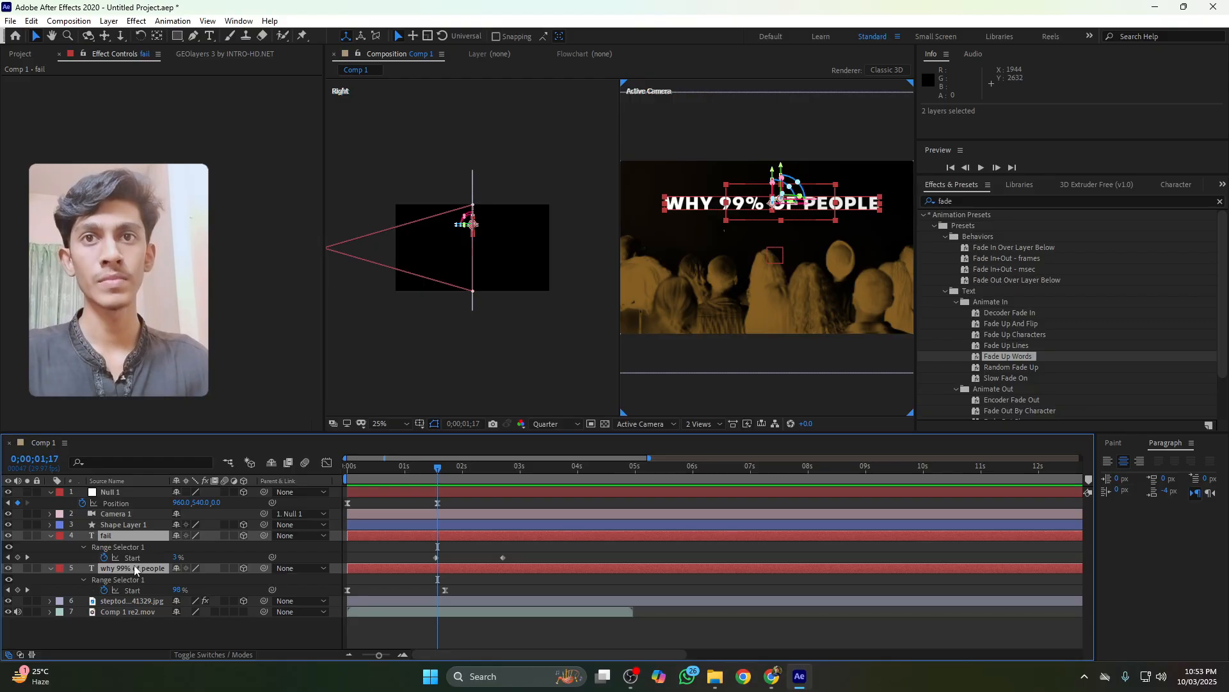
click(473, 558)
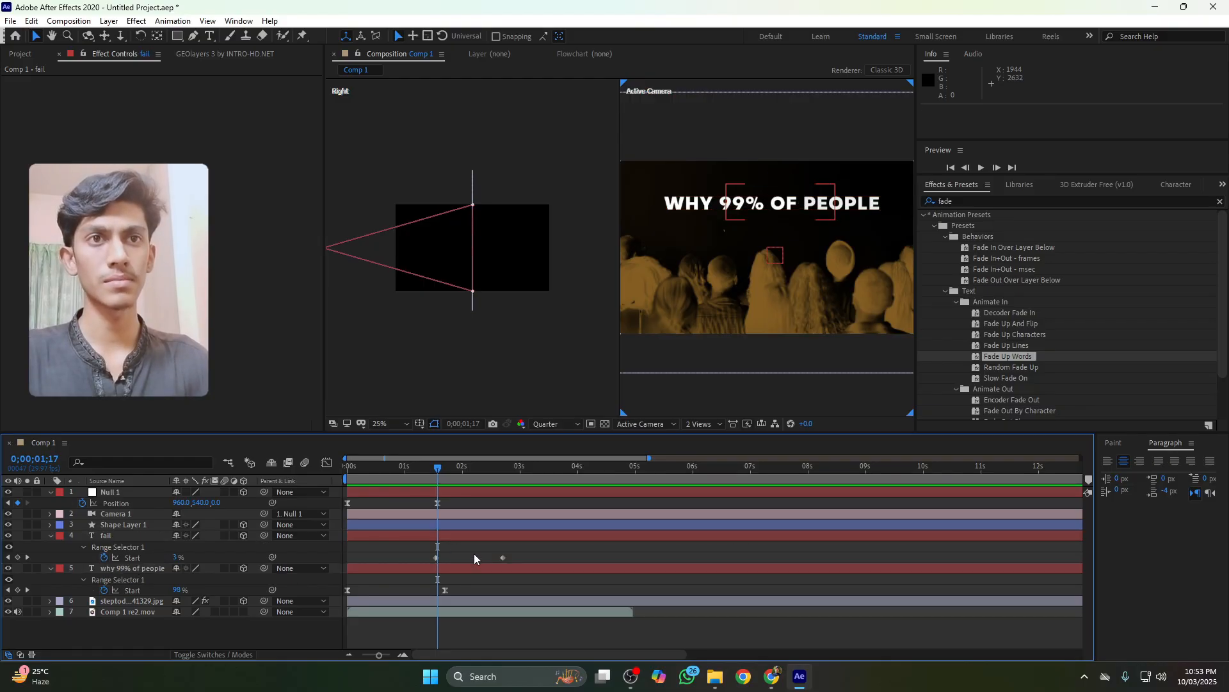
drag(519, 547, 426, 576)
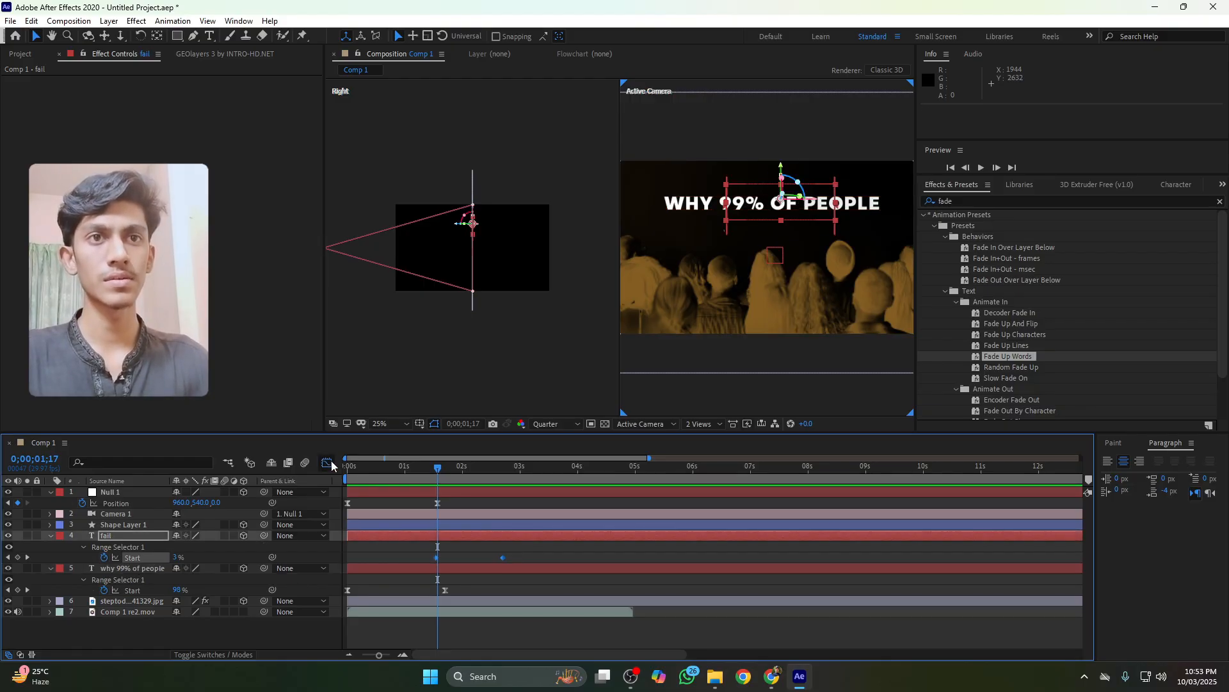
Apply Easy Ease to the fail text's Start keyframes and pull the speed curve's influence for a quick start
click(327, 462)
click(327, 463)
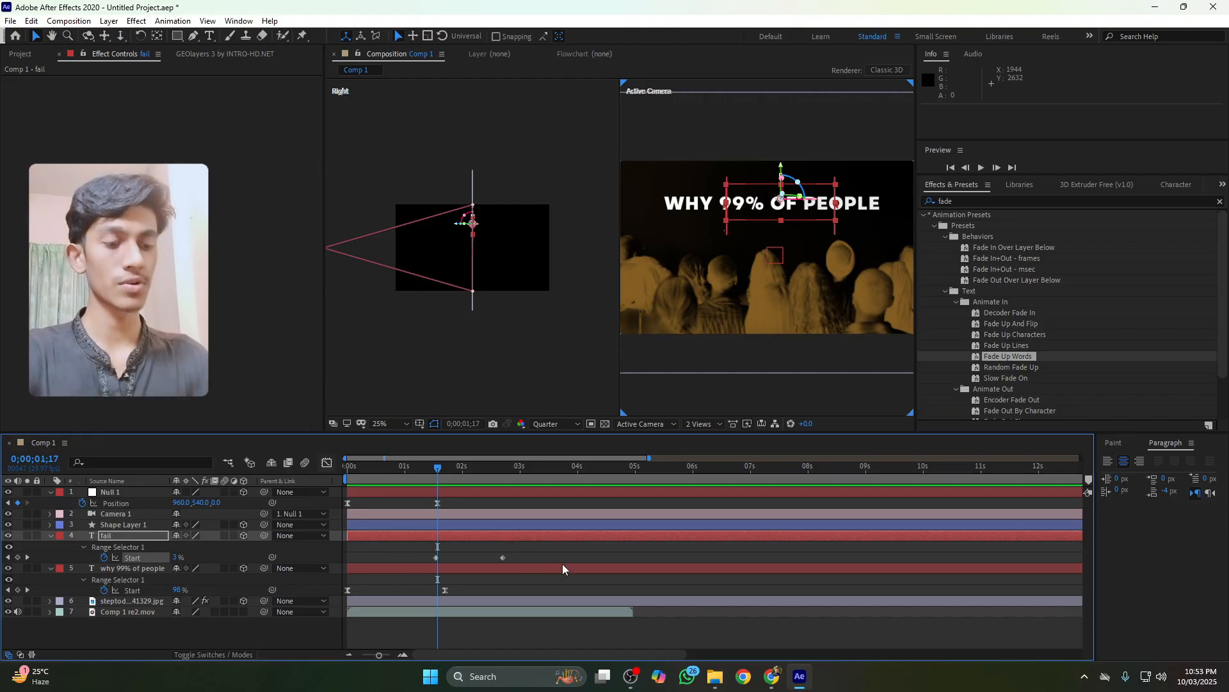
drag(421, 549, 518, 561)
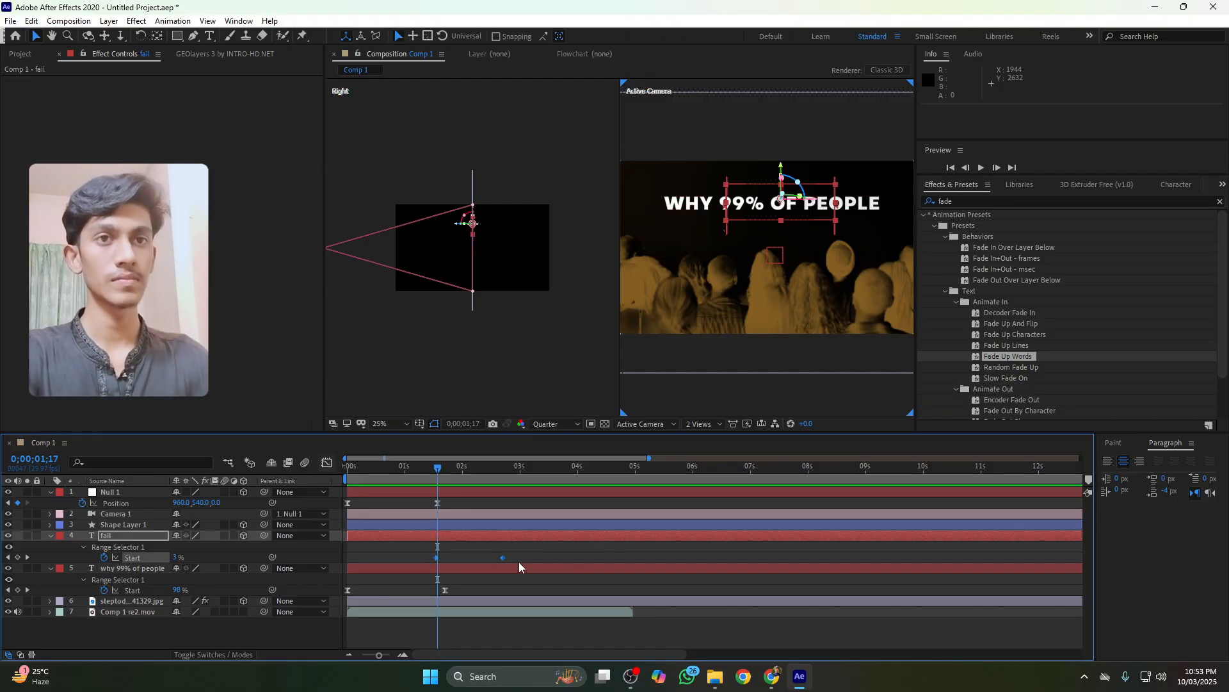
key(F9)
click(325, 463)
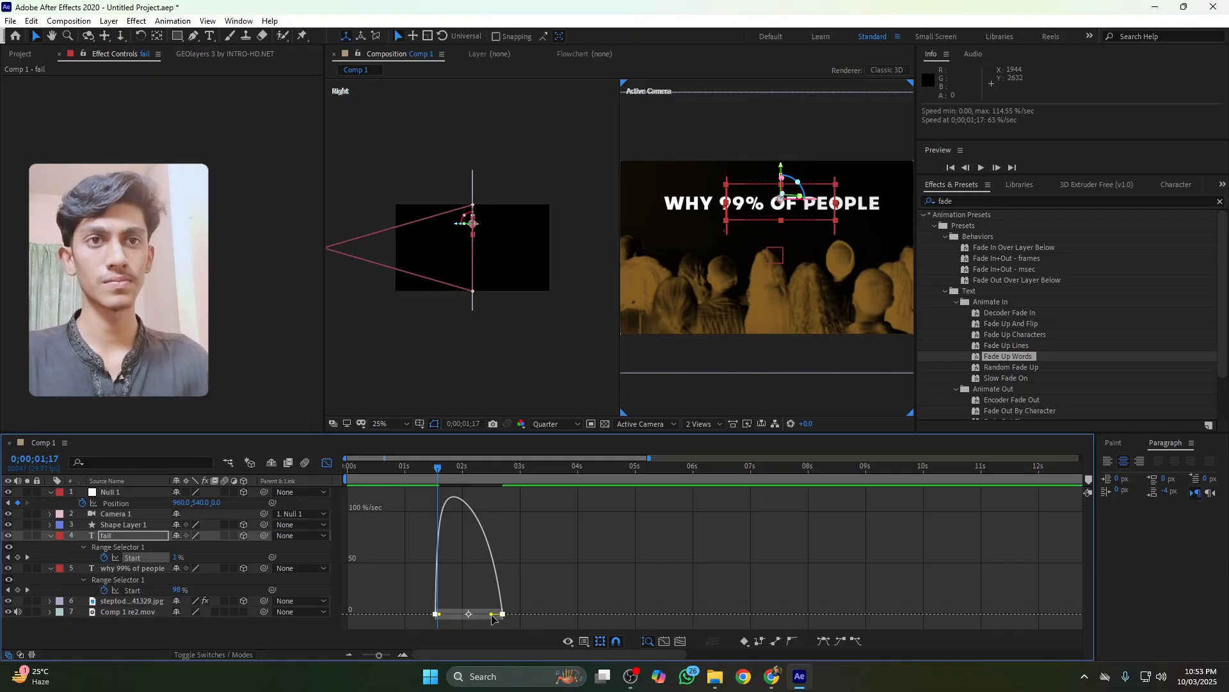
drag(447, 615, 468, 616)
Preview the fail text reveal and shift its Start keyframes slightly earlier
click(429, 468)
key(space)
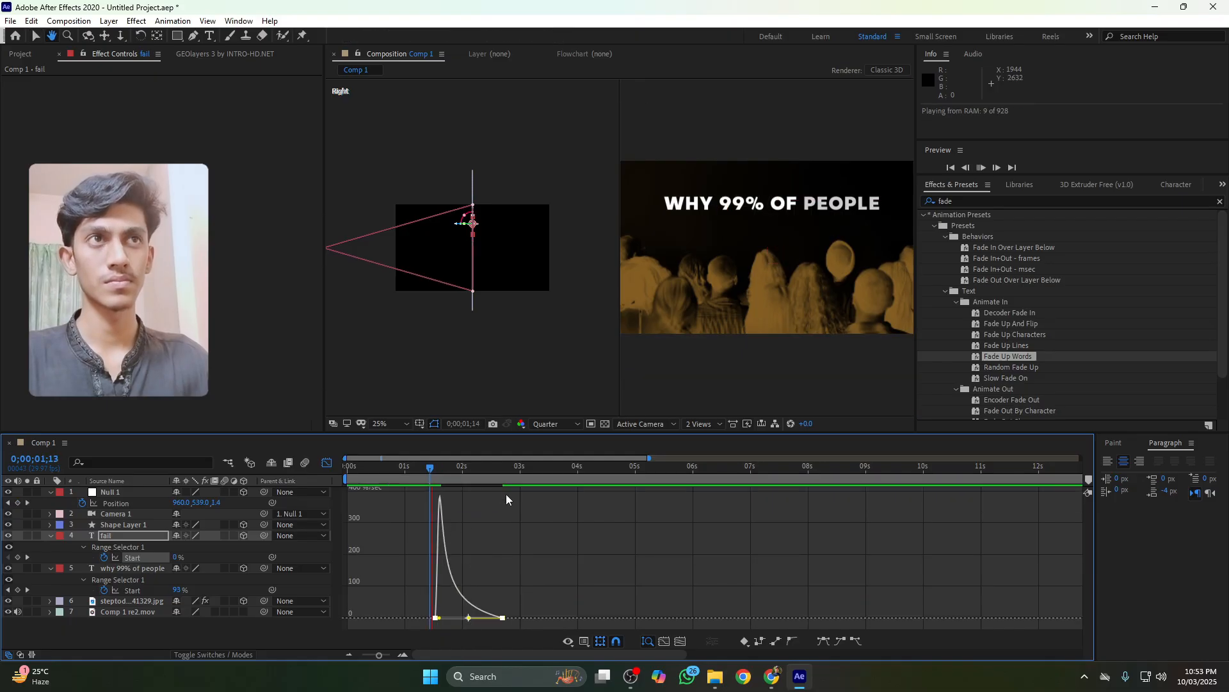
key(space)
click(327, 462)
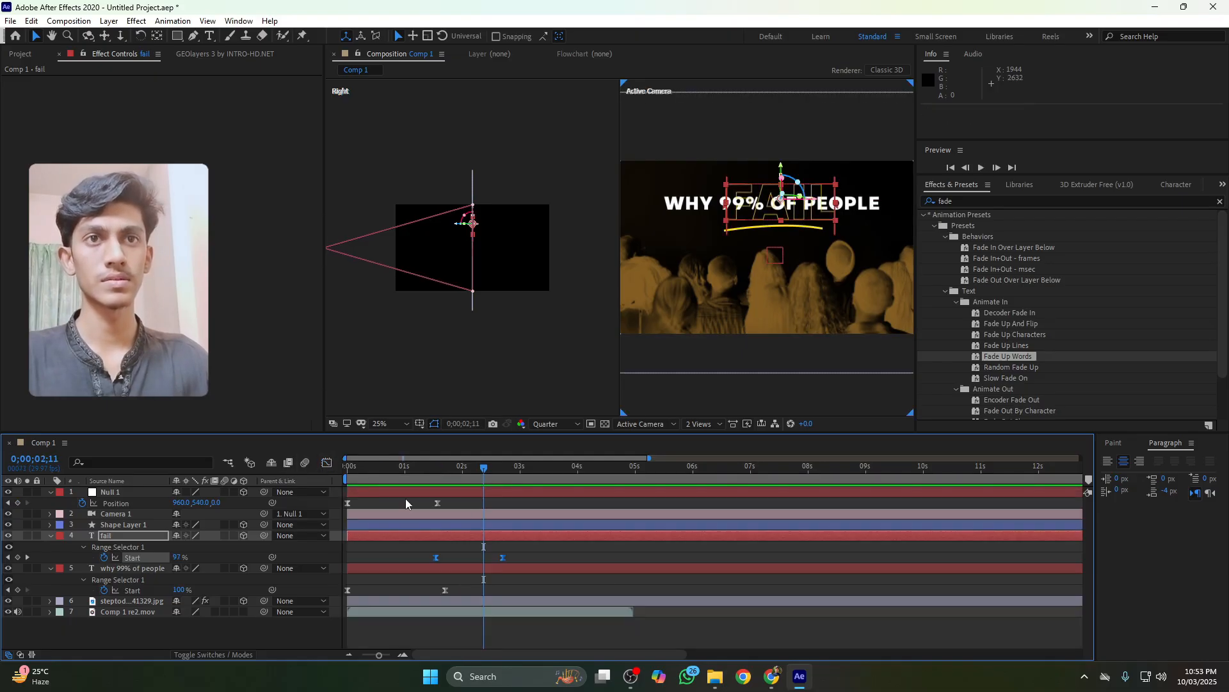
drag(503, 558, 486, 558)
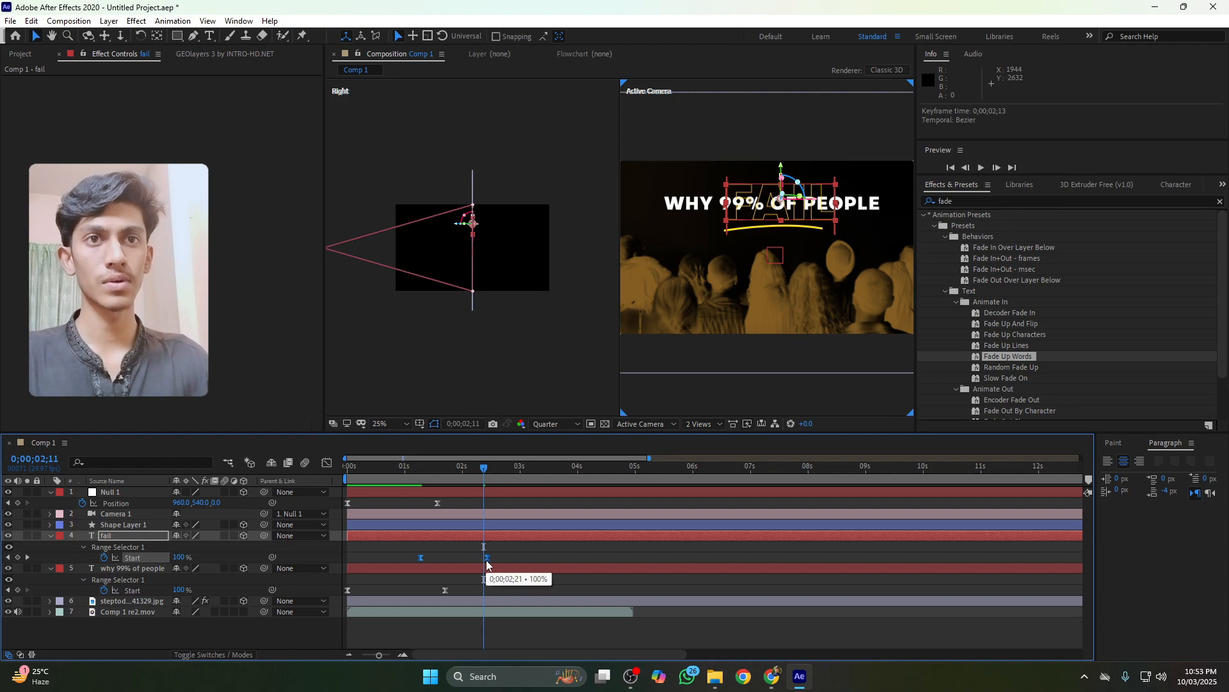
Preview the title, fail text and camera timing together
click(384, 468)
key(space)
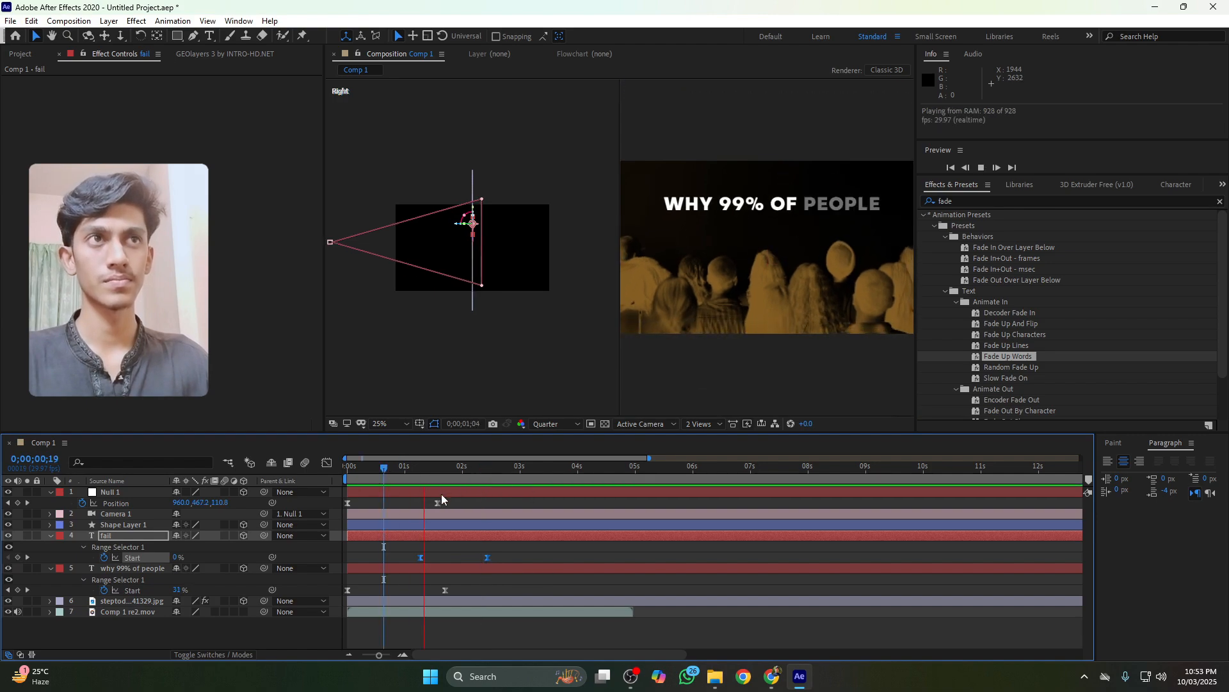
key(space)
drag(431, 477, 422, 475)
Move the underline shape's End keyframes earlier to begin with the fail text's reveal
click(115, 526)
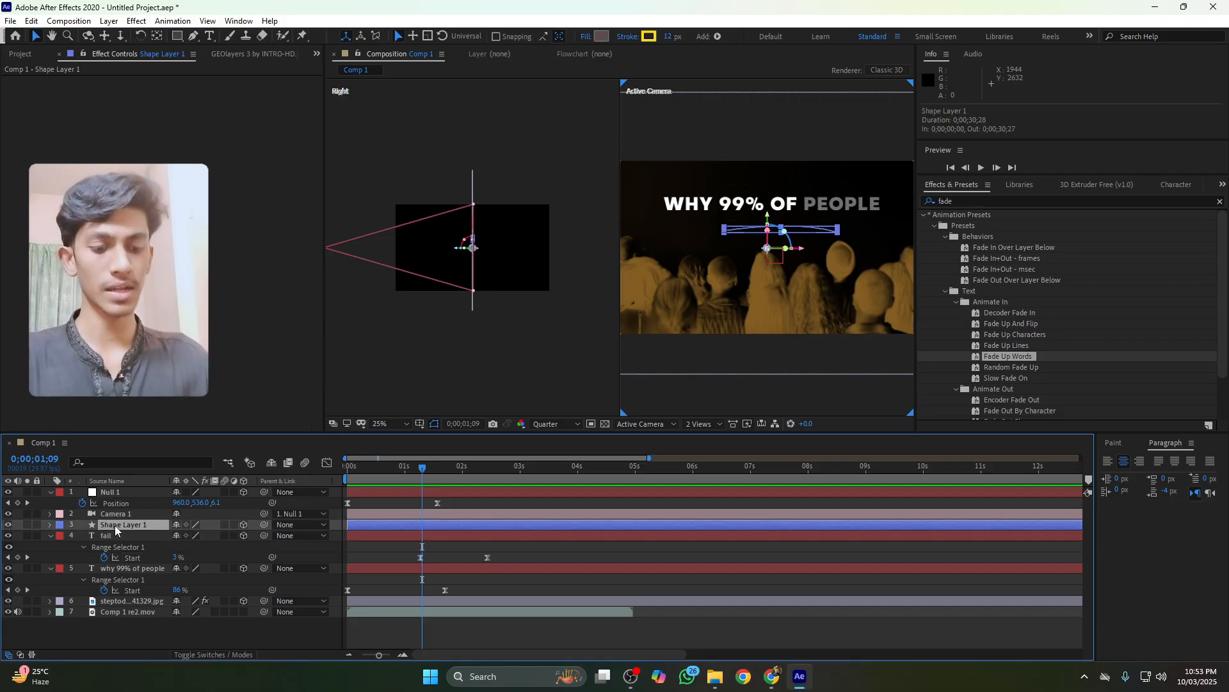
key(u)
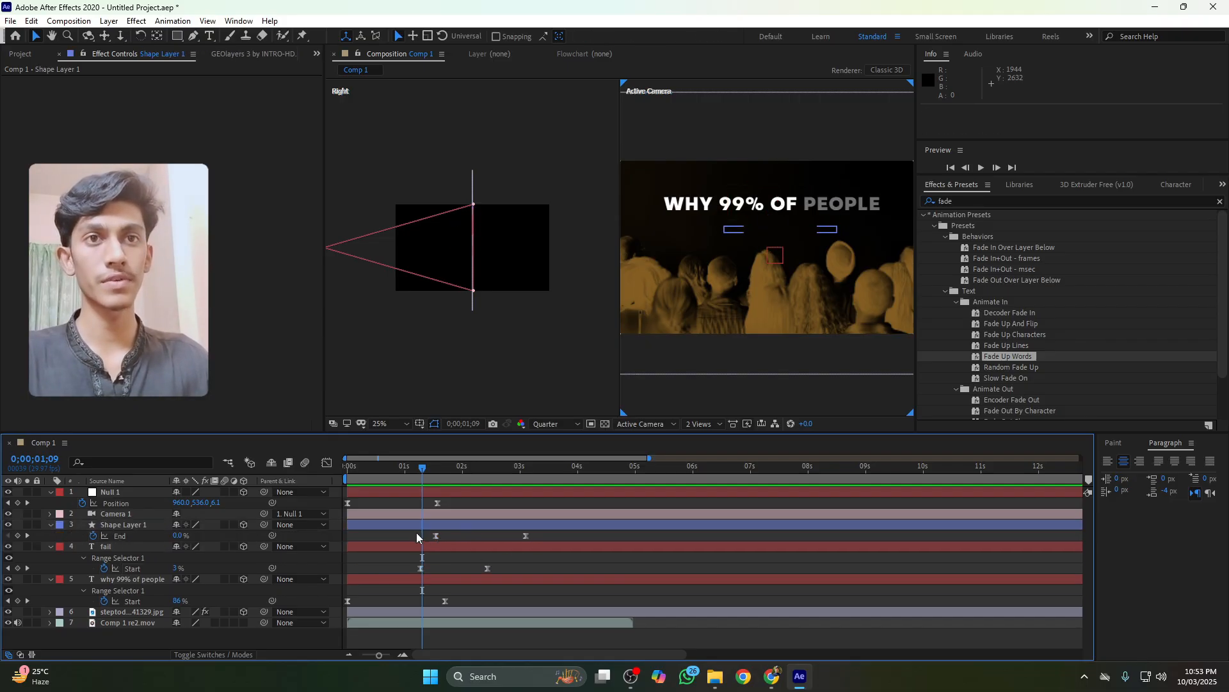
drag(421, 536, 511, 541)
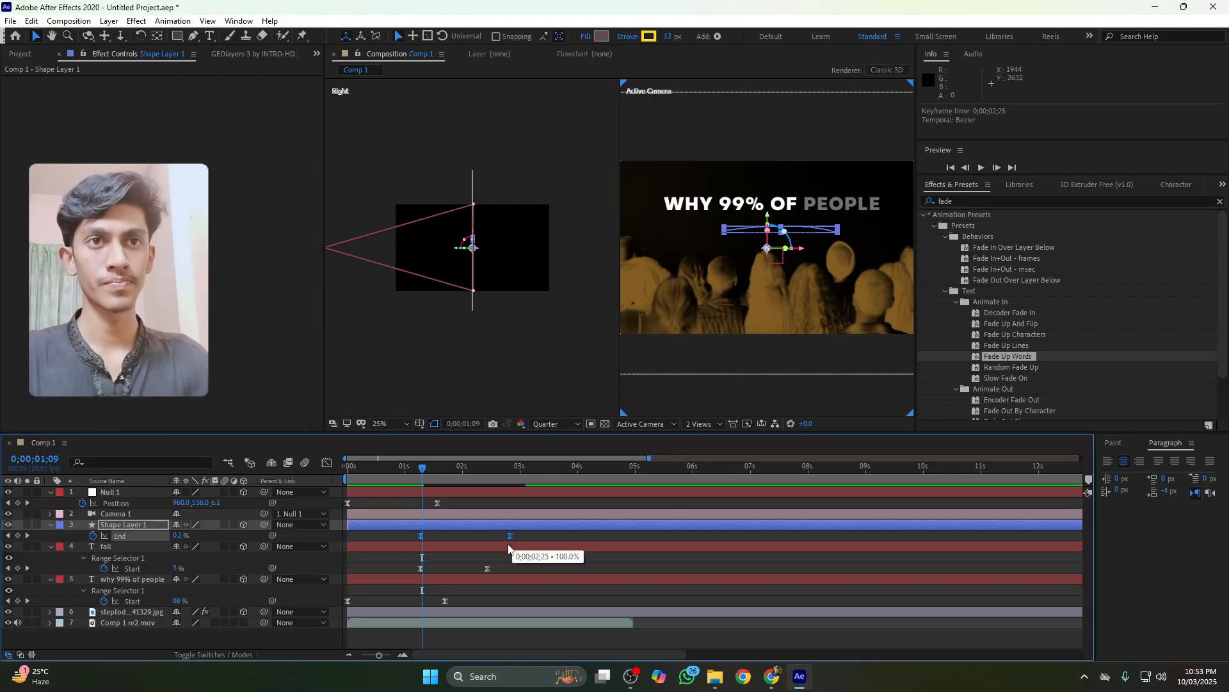
Align the fail text's and underline's ending keyframes at about 2:07 and preview the result
click(488, 568)
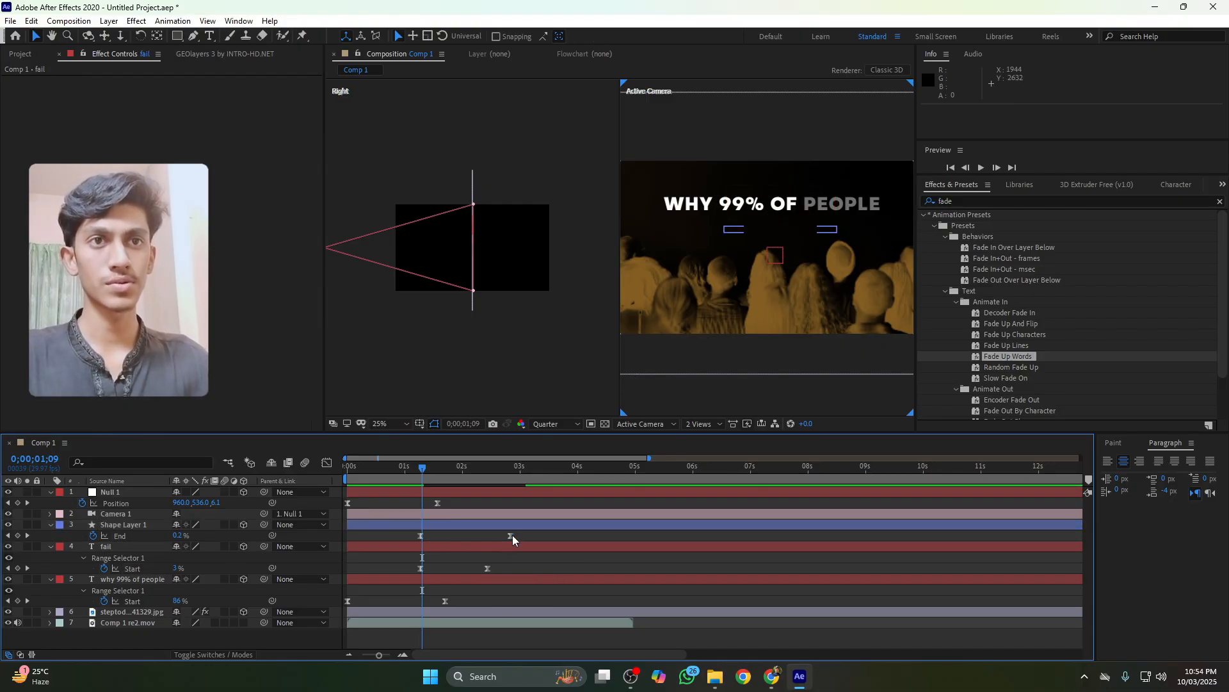
drag(511, 536, 474, 569)
click(395, 471)
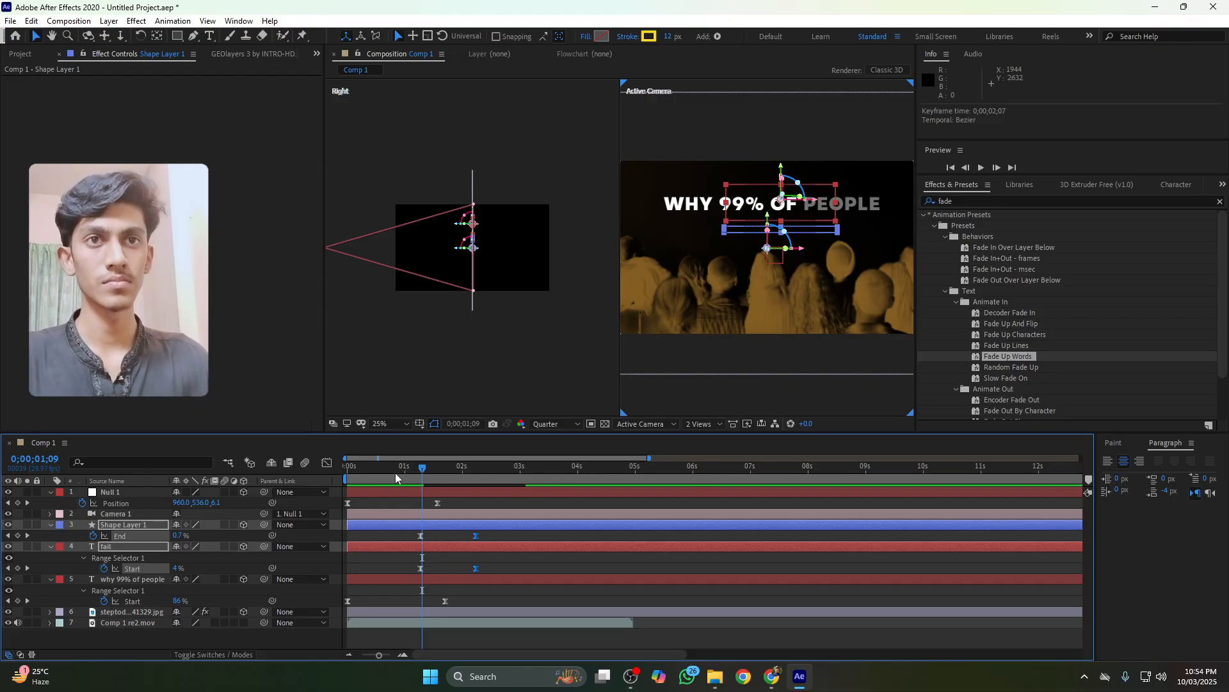
key(space)
key(space)
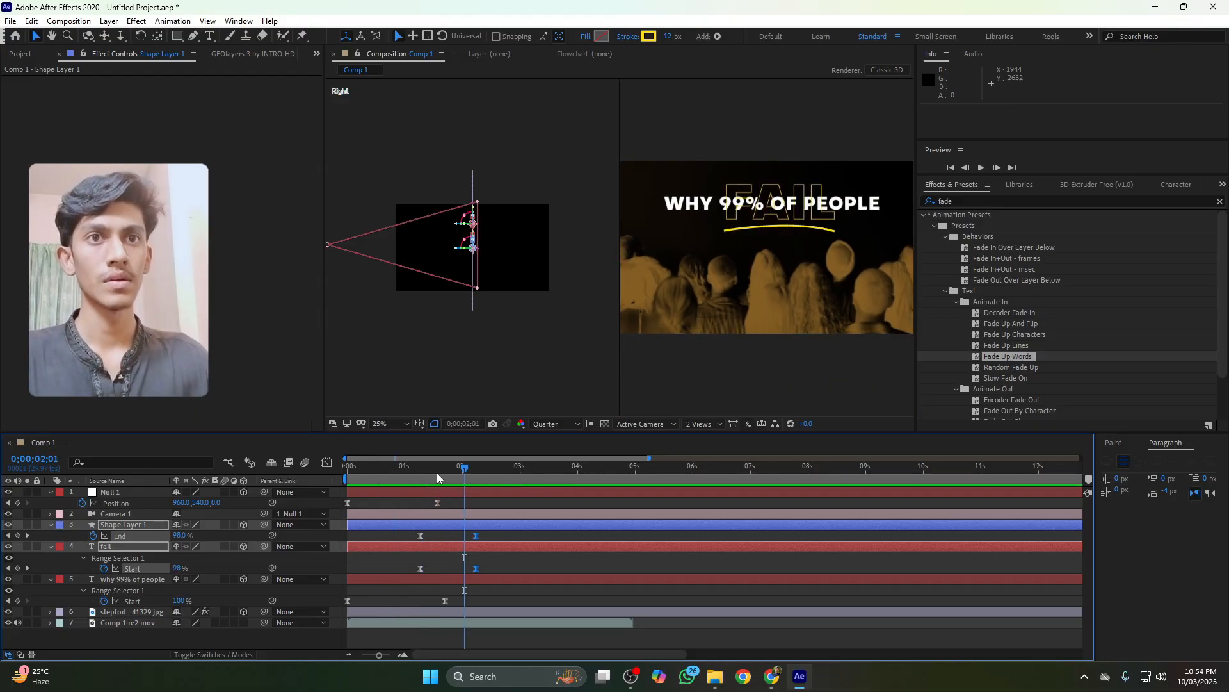
drag(419, 467, 428, 472)
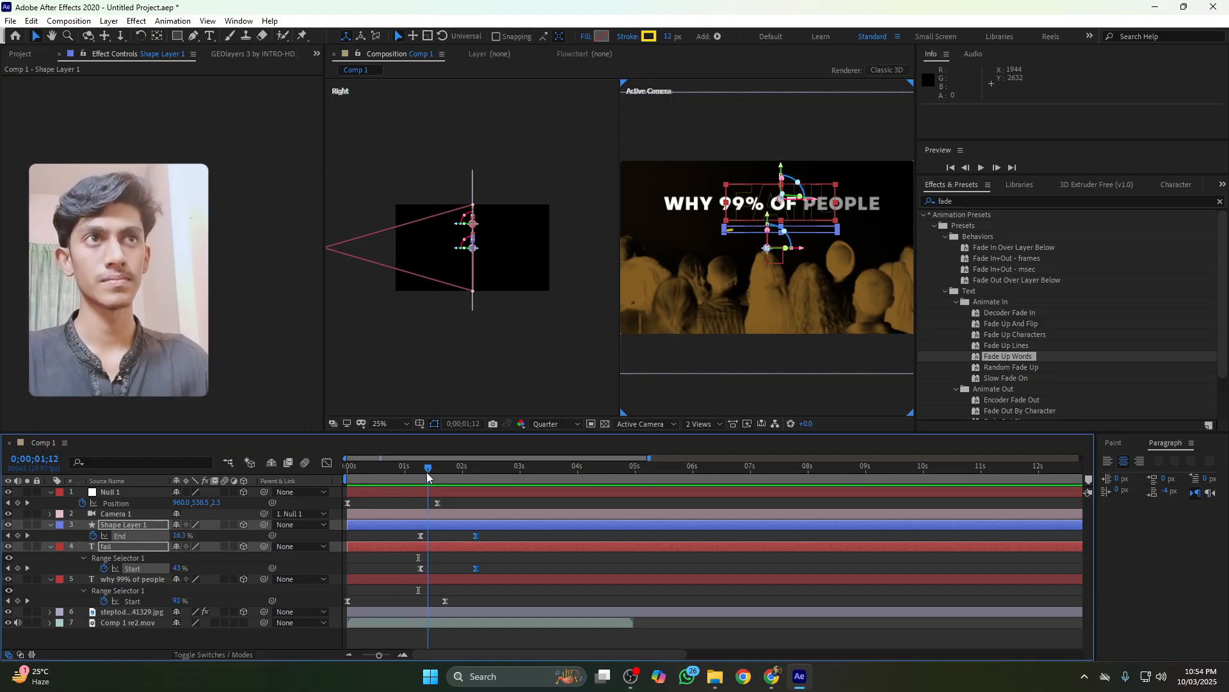
Keyframe the title text's Opacity to fade from 100% at about 1:12 to 0% at about 1:18
click(702, 208)
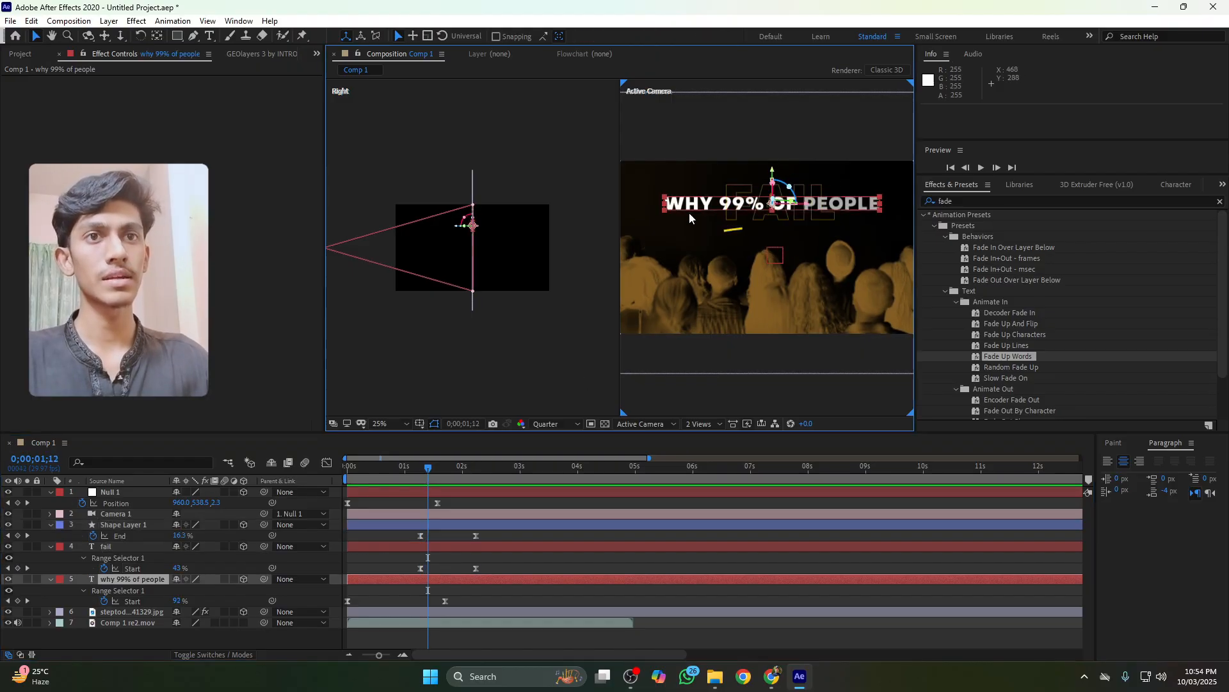
key(t)
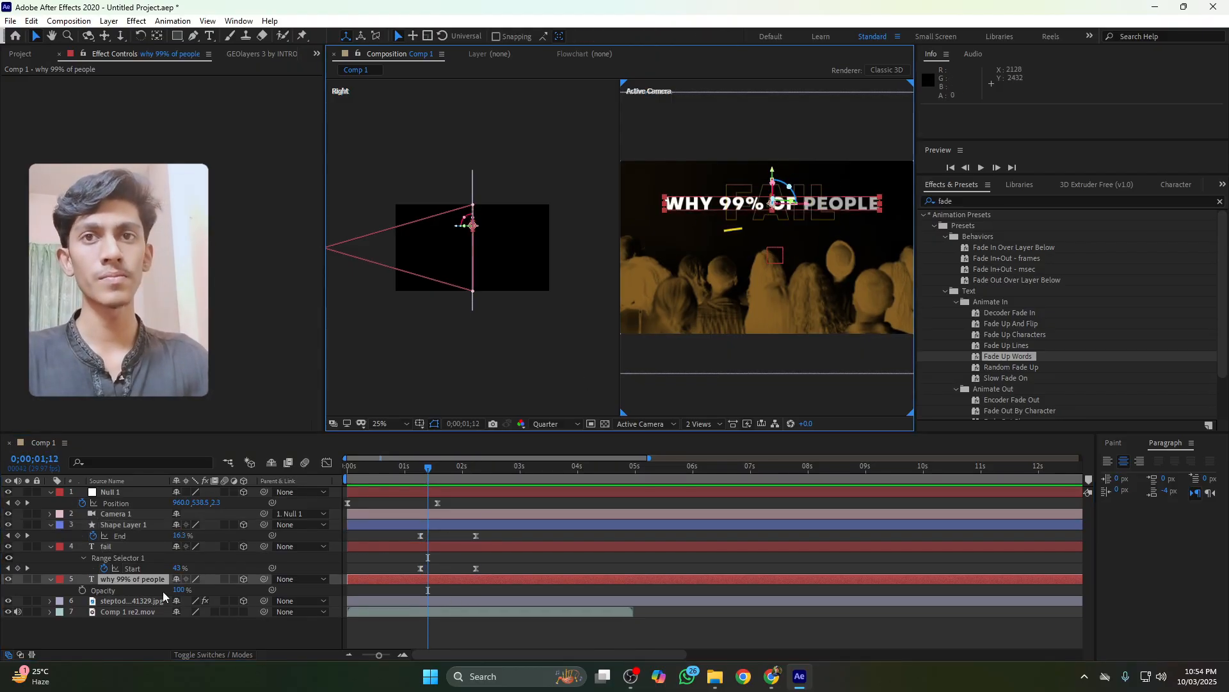
click(81, 590)
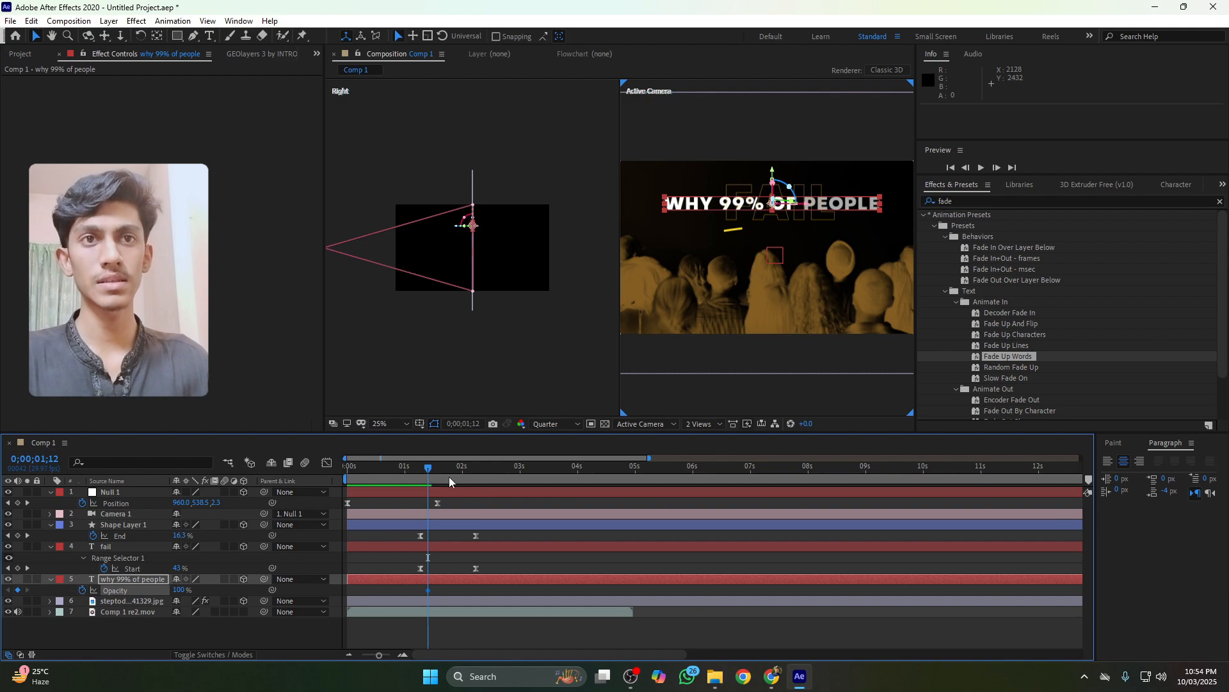
drag(429, 475, 439, 471)
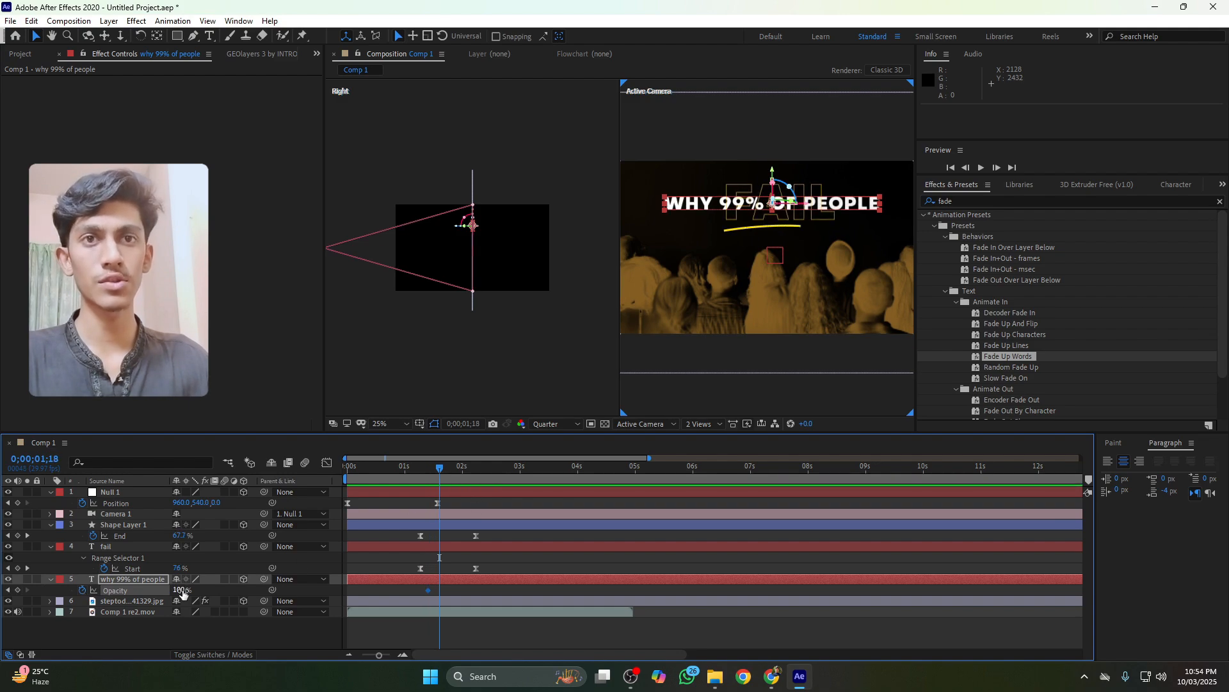
drag(181, 590, 117, 593)
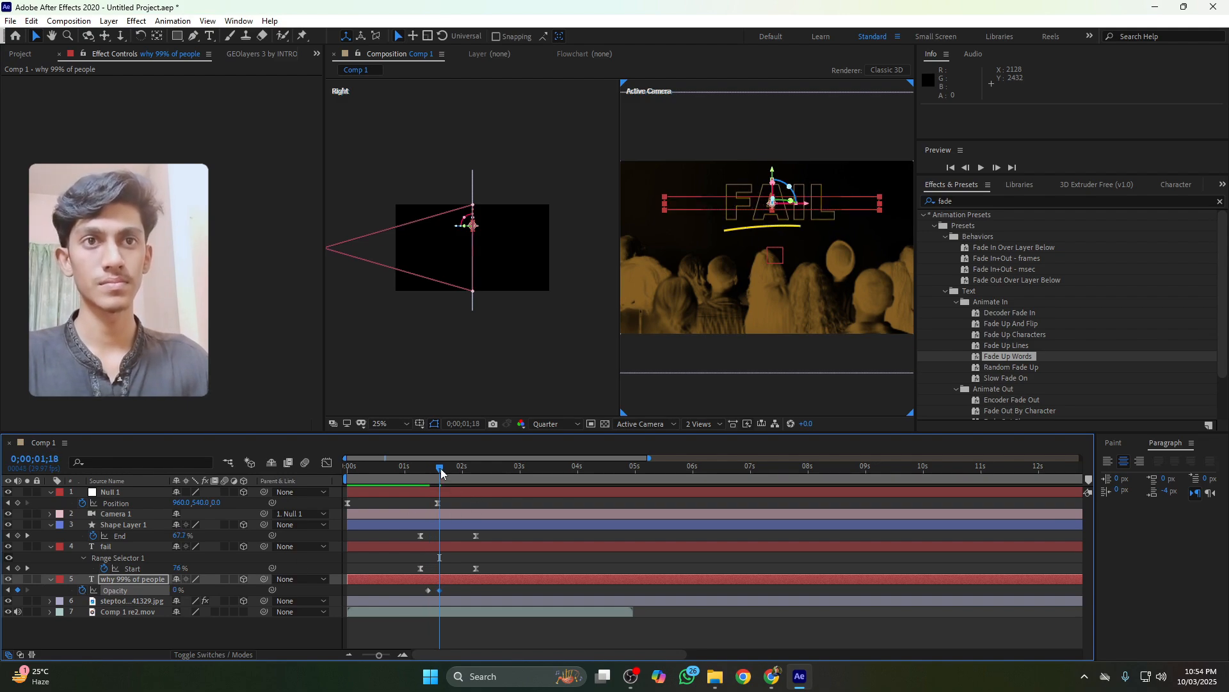
Split the title text layer at about 1:21 and delete the part after the split
drag(441, 469, 445, 471)
click(446, 582)
key(ctrl+d)
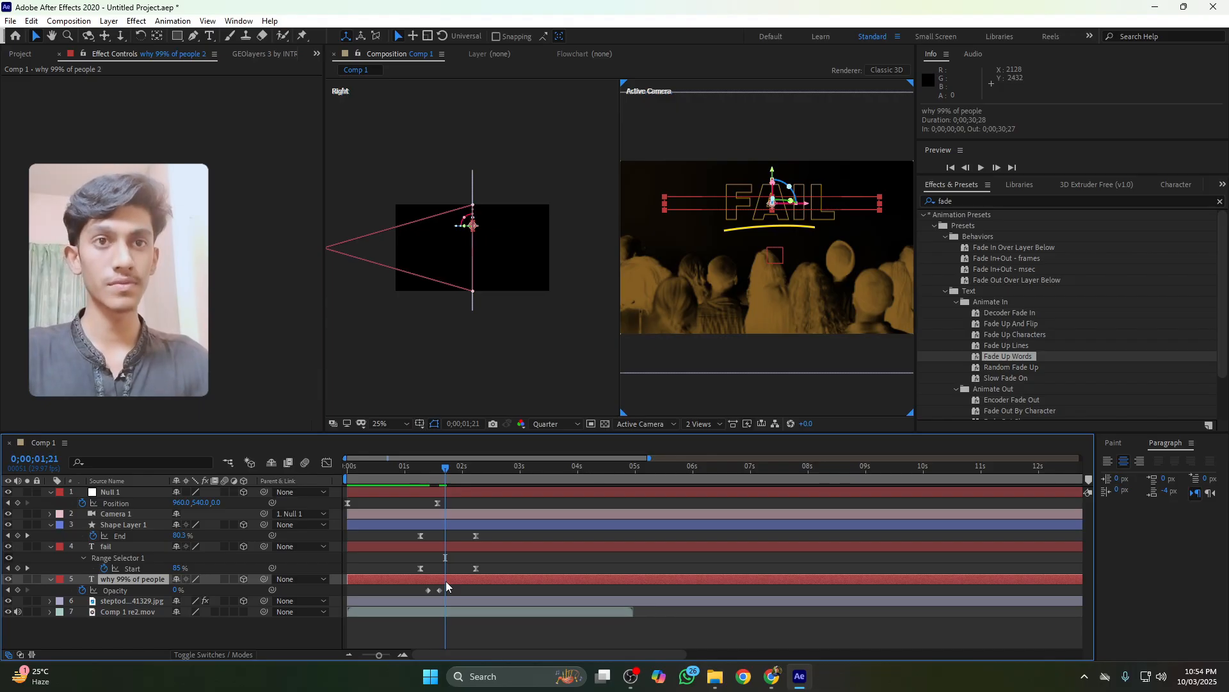
click(457, 582)
key(Delete)
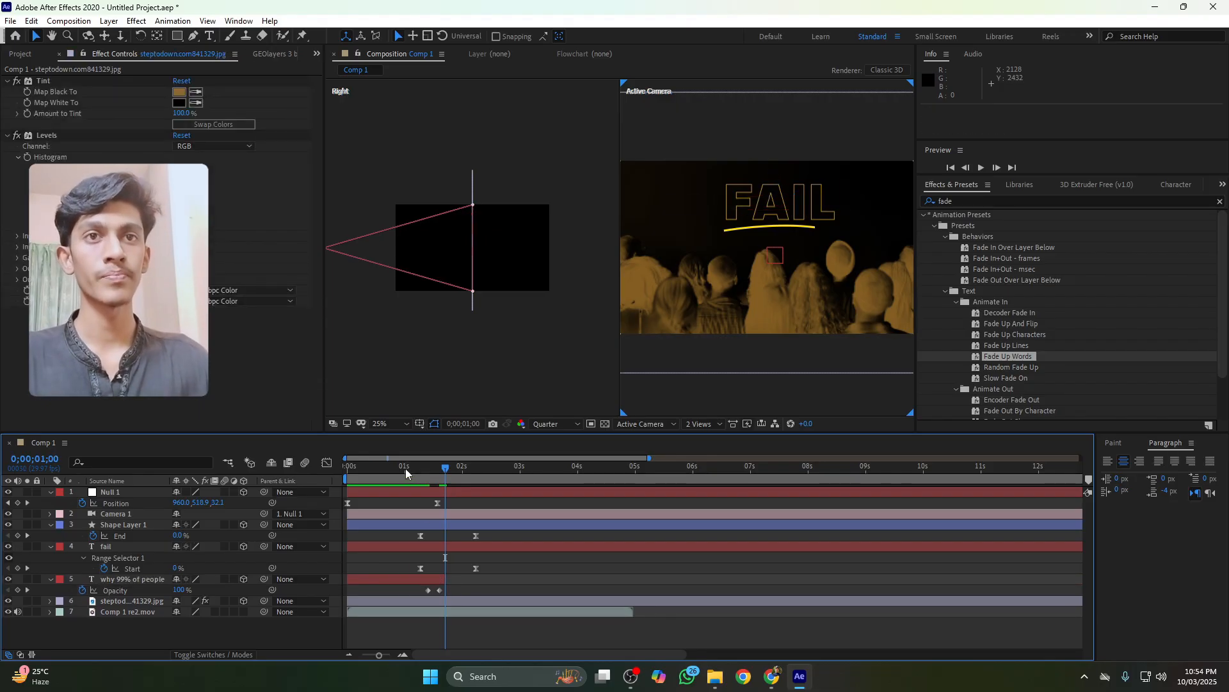
Preview from the start and move the title's opacity keyframes earlier
key(Home)
key(space)
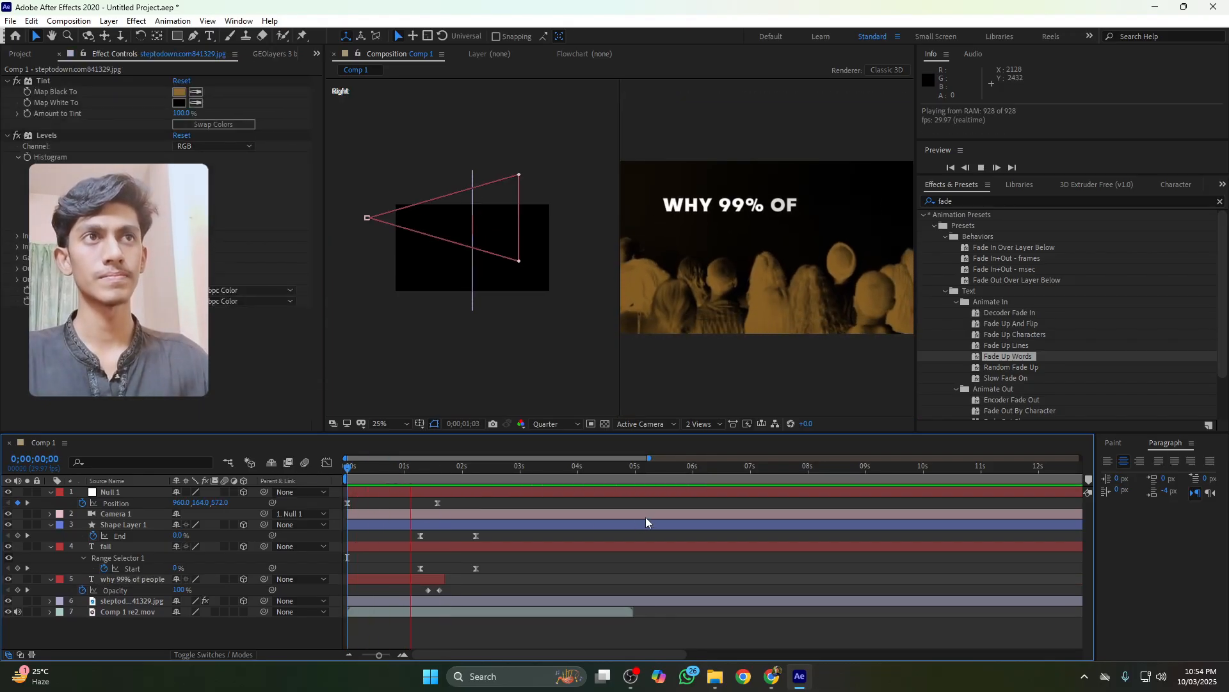
drag(462, 470, 429, 473)
click(428, 589)
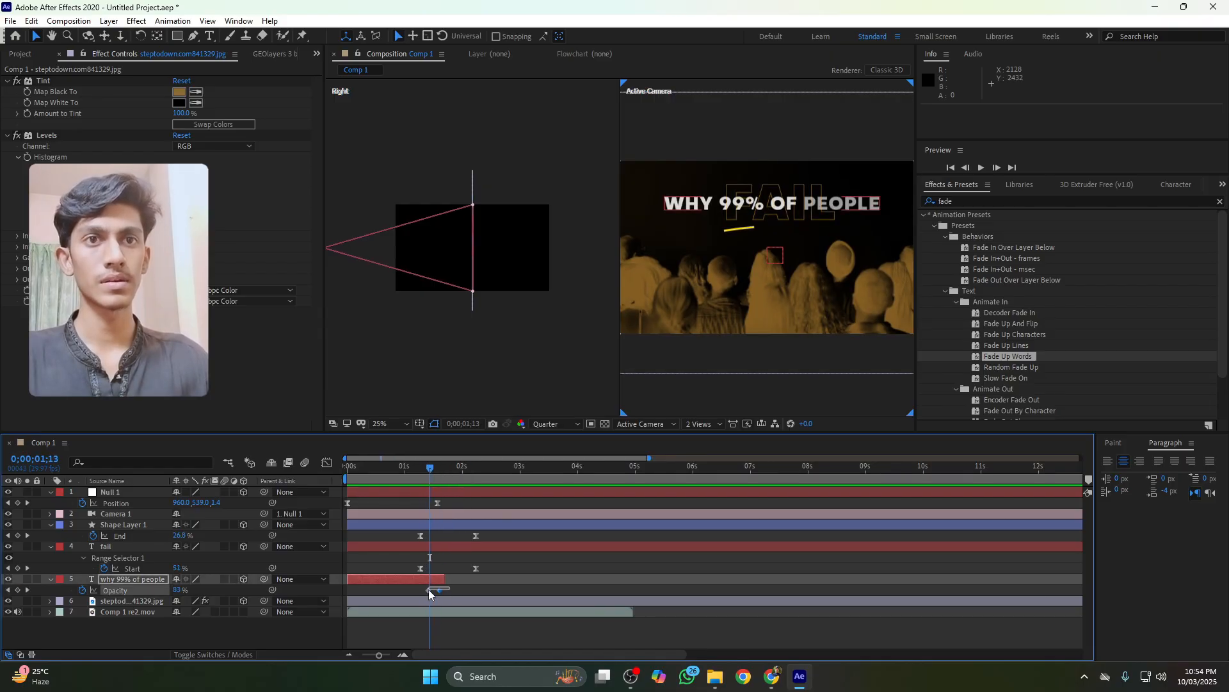
drag(429, 590, 415, 590)
Preview the title fade and adjust the timing of its ending opacity keyframe
click(402, 470)
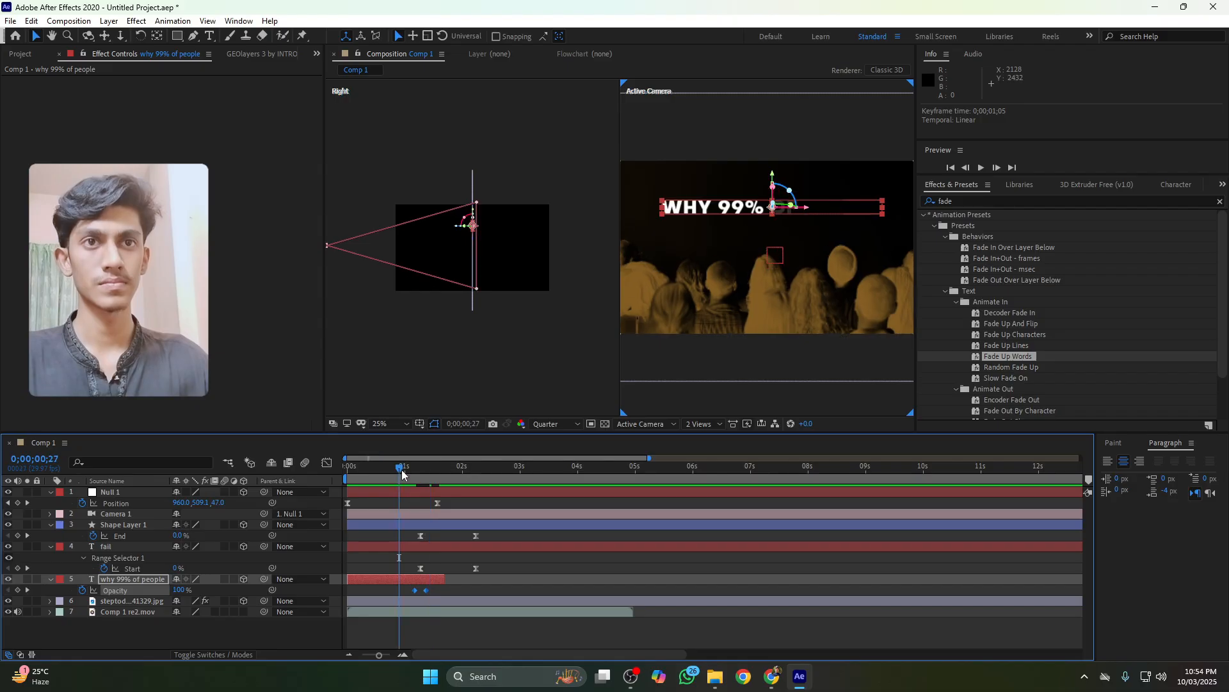
key(space)
key(space)
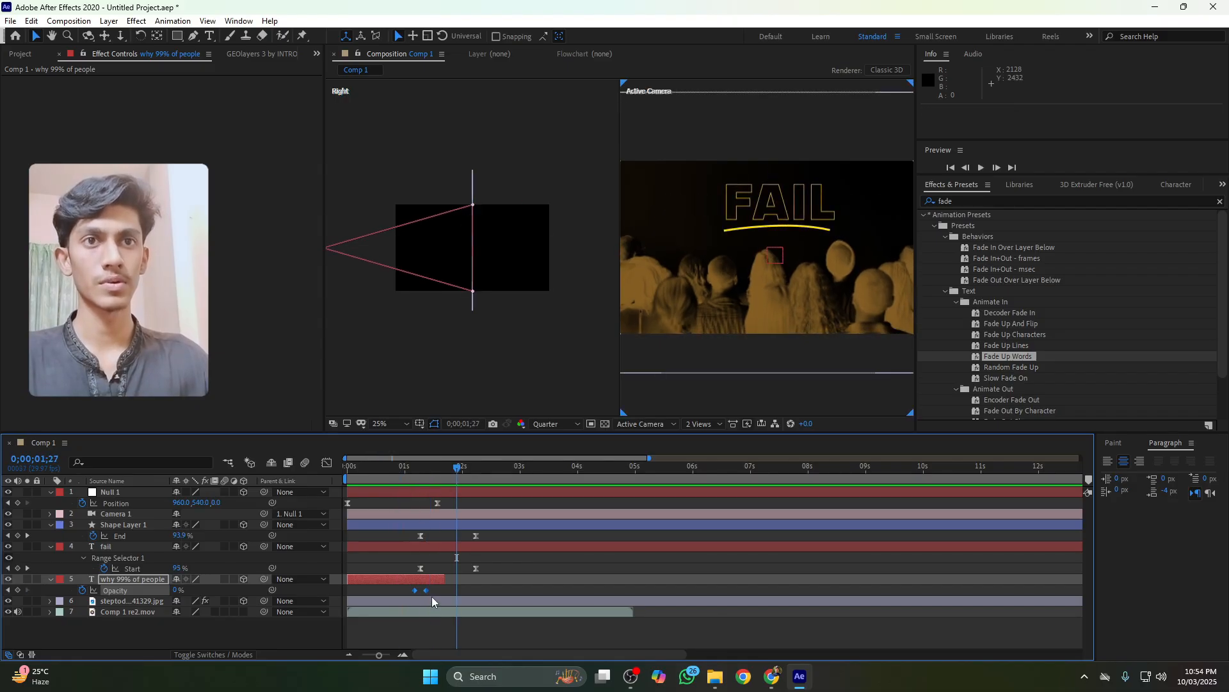
mouse_move(434, 592)
mouse_down()
mouse_move(405, 586)
mouse_move(432, 593)
mouse_up()
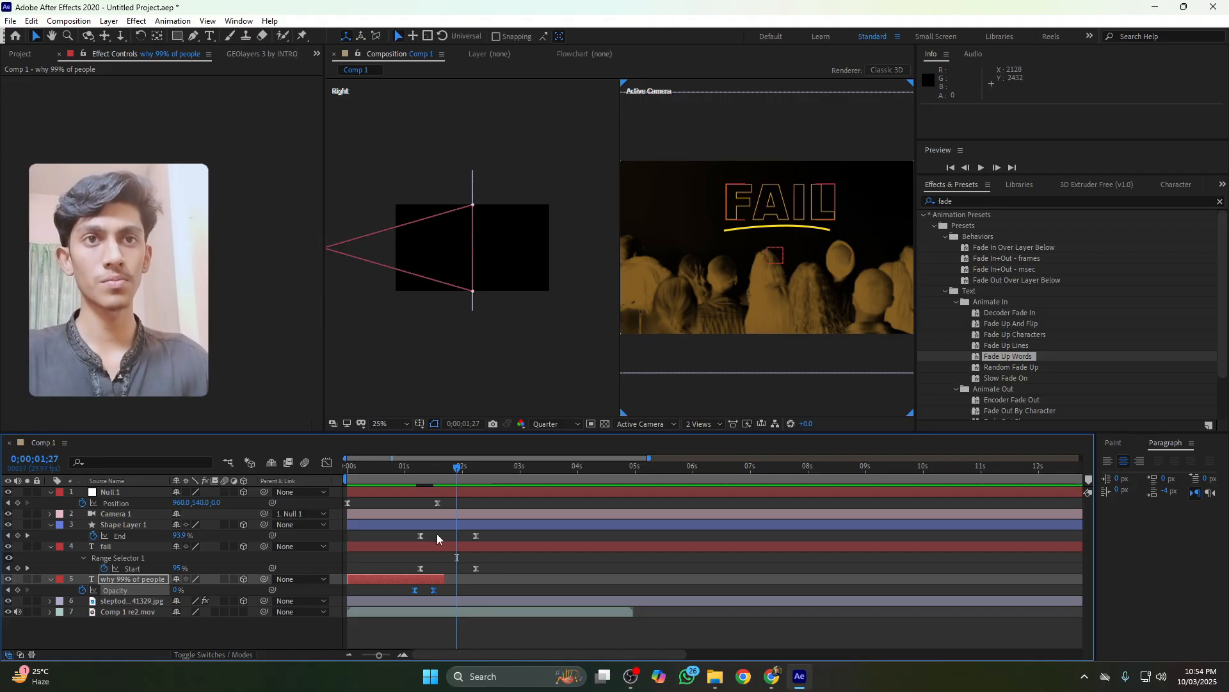
click(412, 470)
key(space)
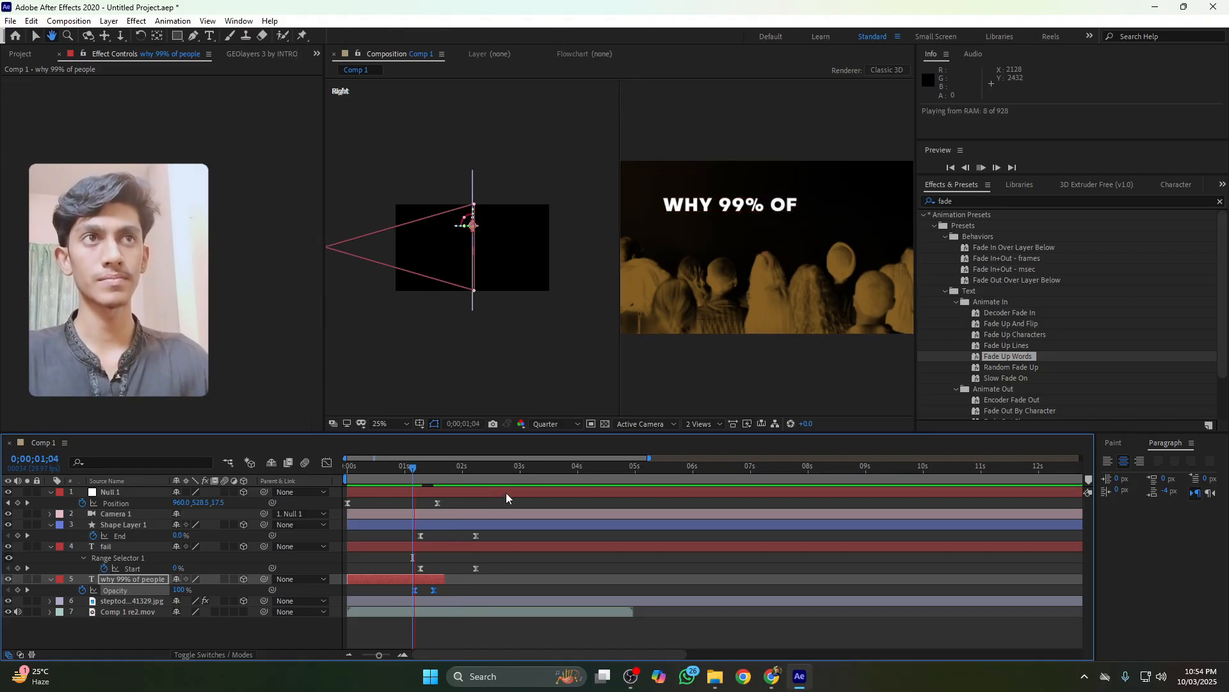
click(410, 471)
drag(414, 474, 421, 475)
Collapse all layer properties and add a new null object to the composition
click(194, 641)
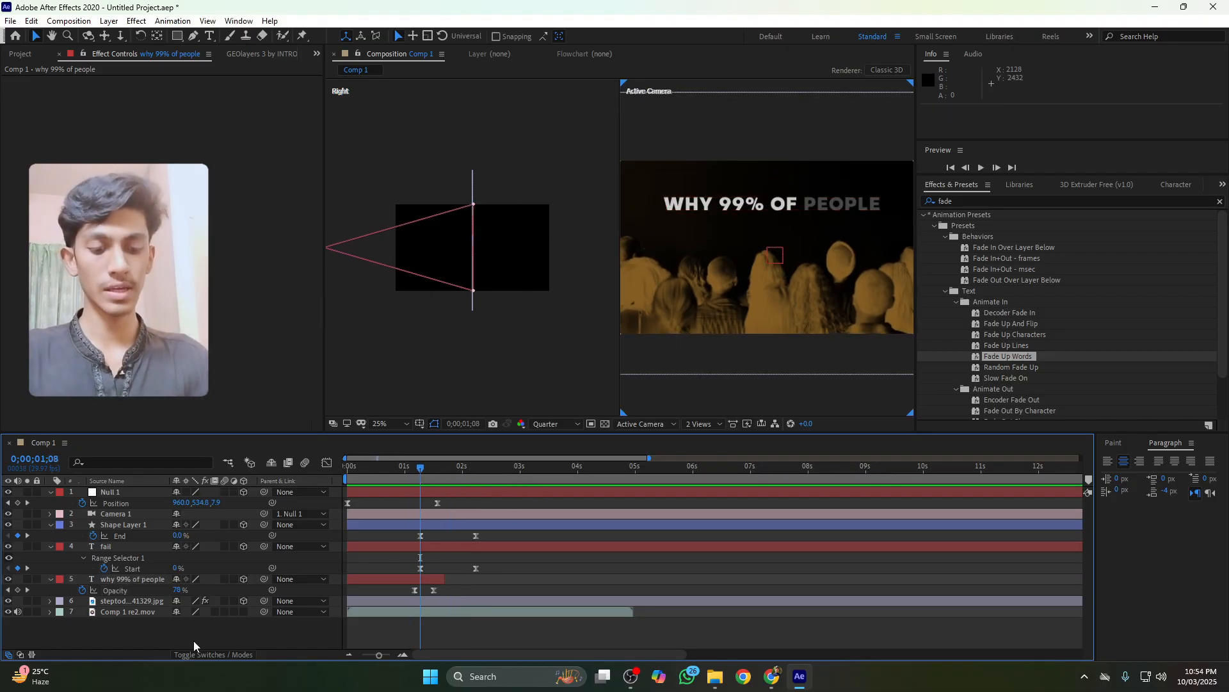
key(ctrl+a)
key(u)
click(194, 640)
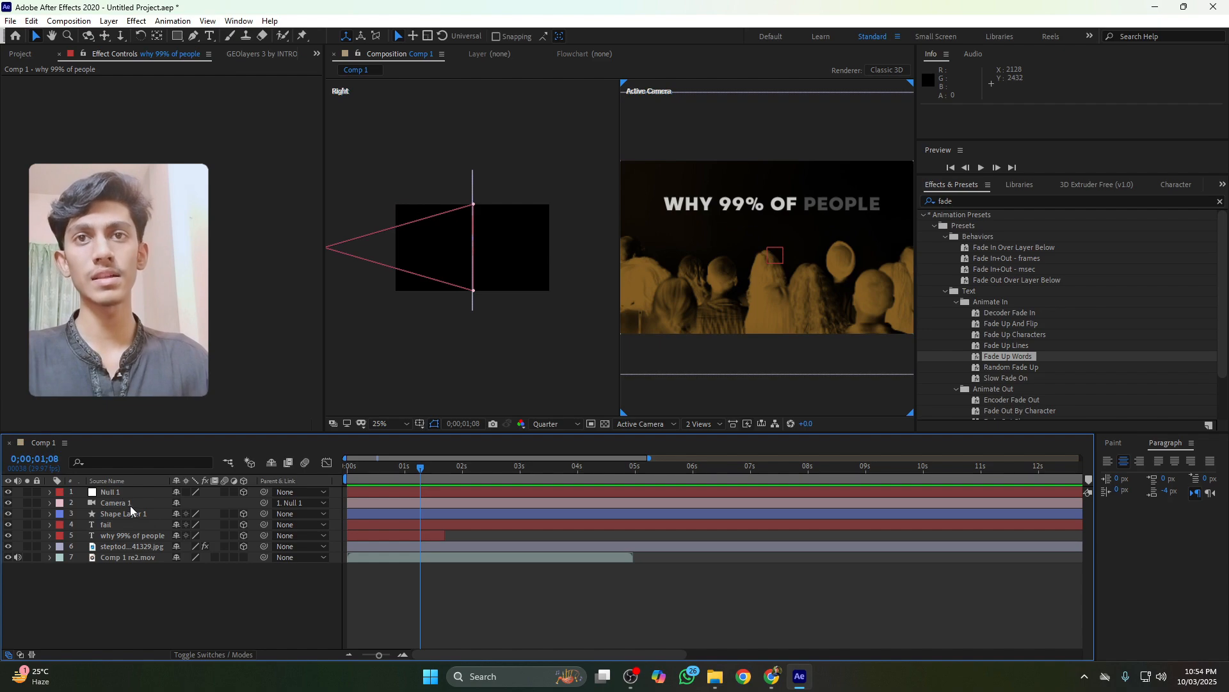
click(141, 493)
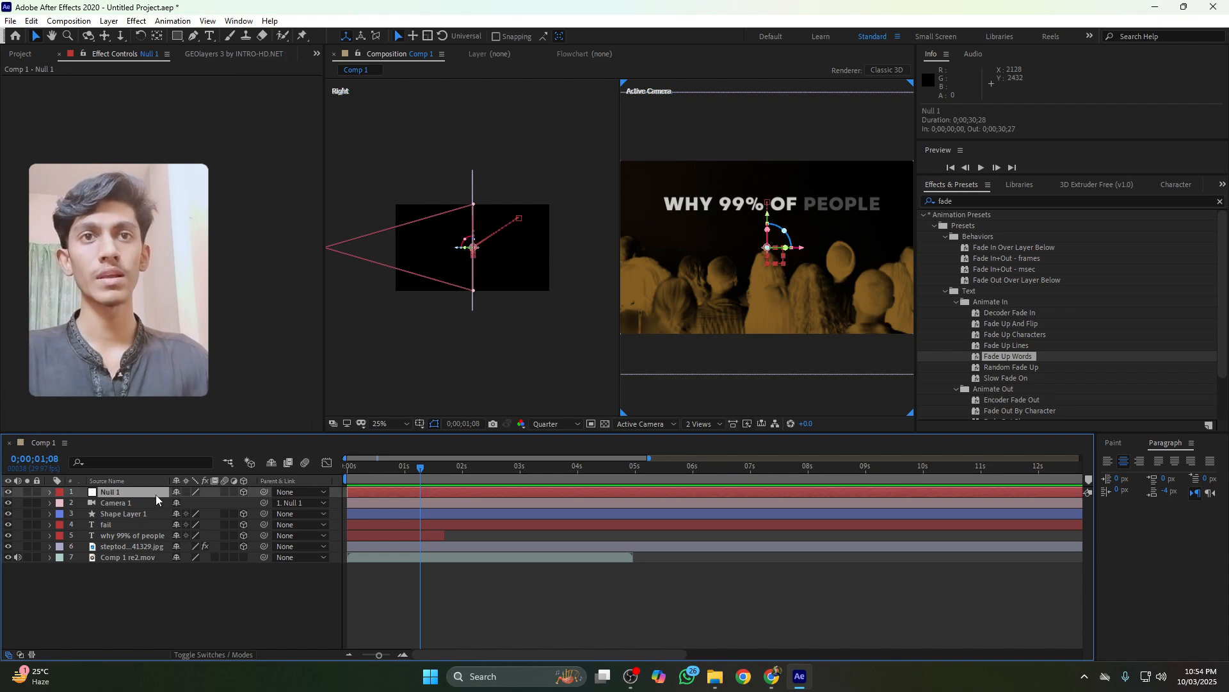
right_click(300, 604)
mouse_move(410, 459)
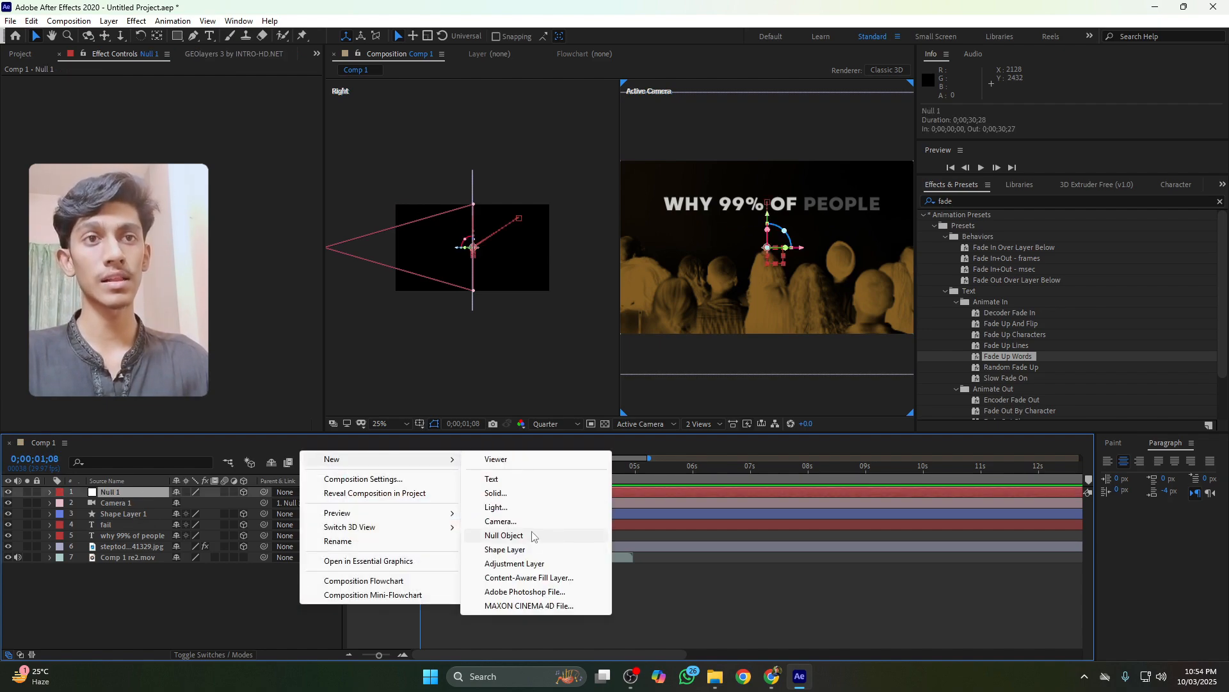
click(528, 538)
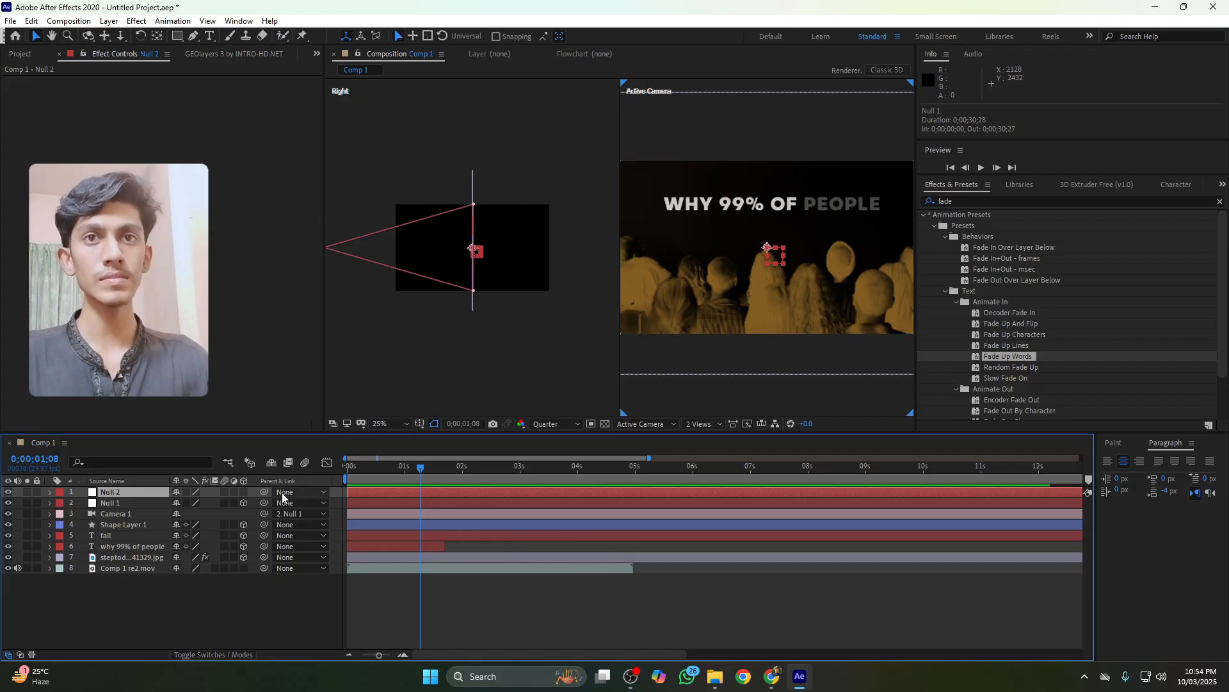
Make the new null 3D and parent Null 1 to it
click(243, 491)
click(250, 504)
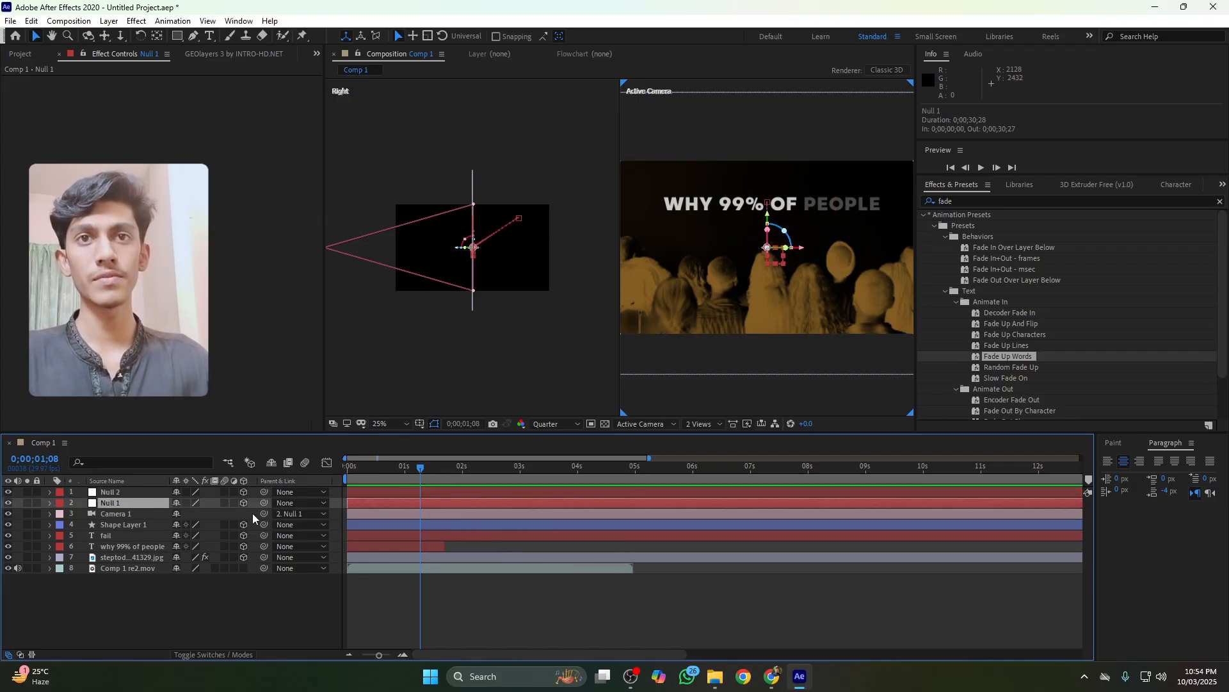
drag(263, 502, 126, 491)
Add Position keyframes to the new null at about 1:08 and 1:29
key(p)
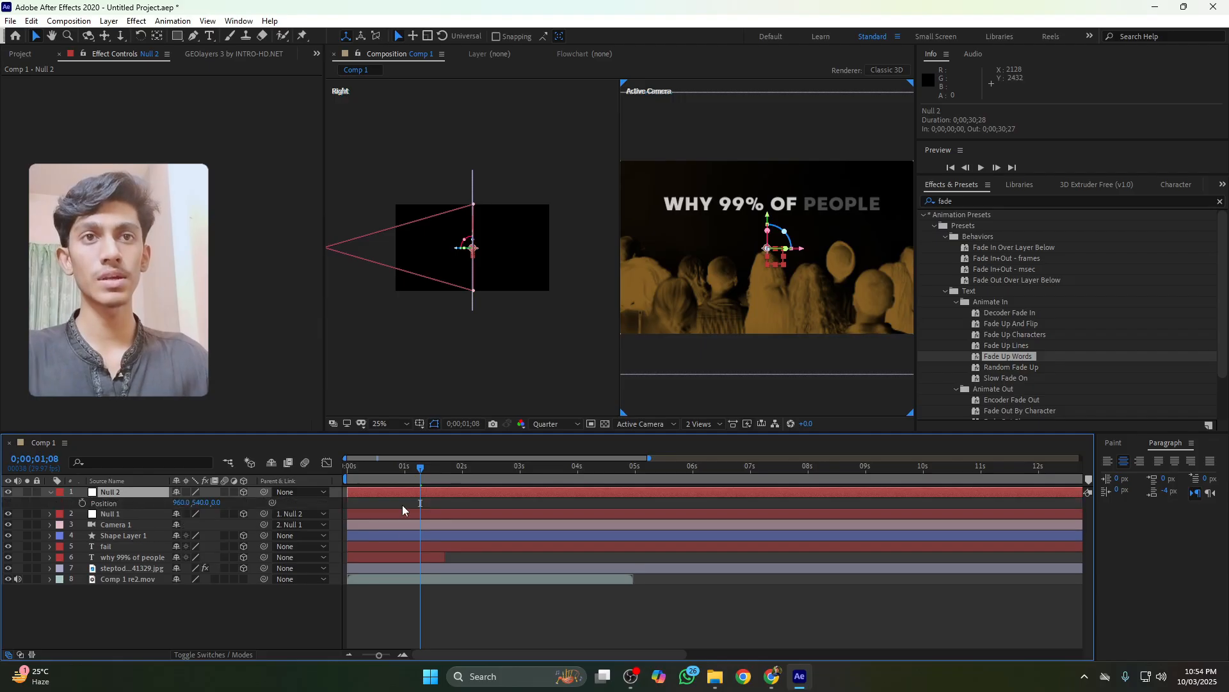
drag(423, 470, 461, 478)
click(82, 501)
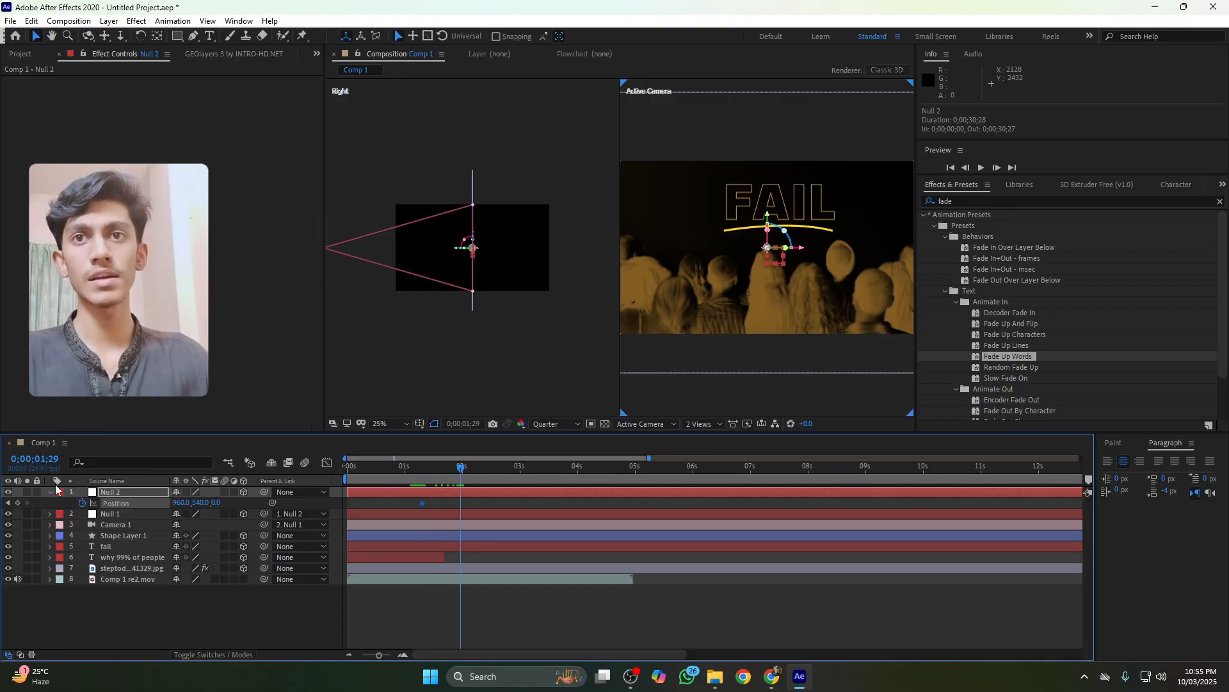
click(18, 503)
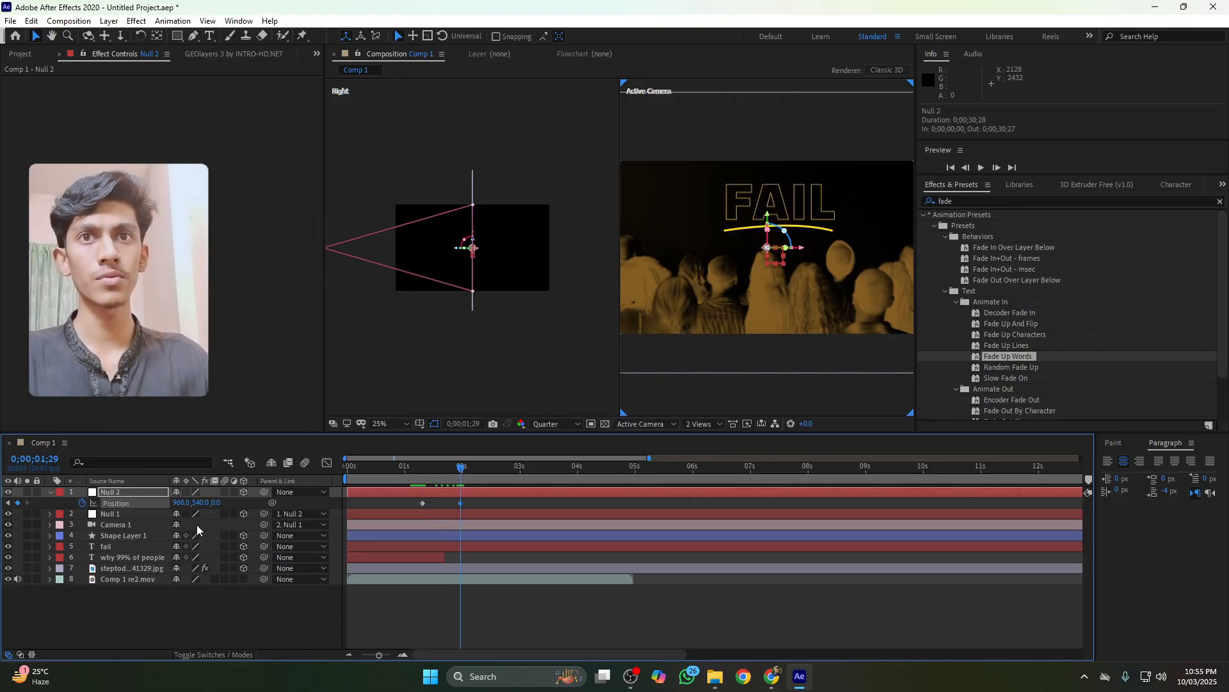
Preview the animation from about 0:29
click(404, 471)
key(space)
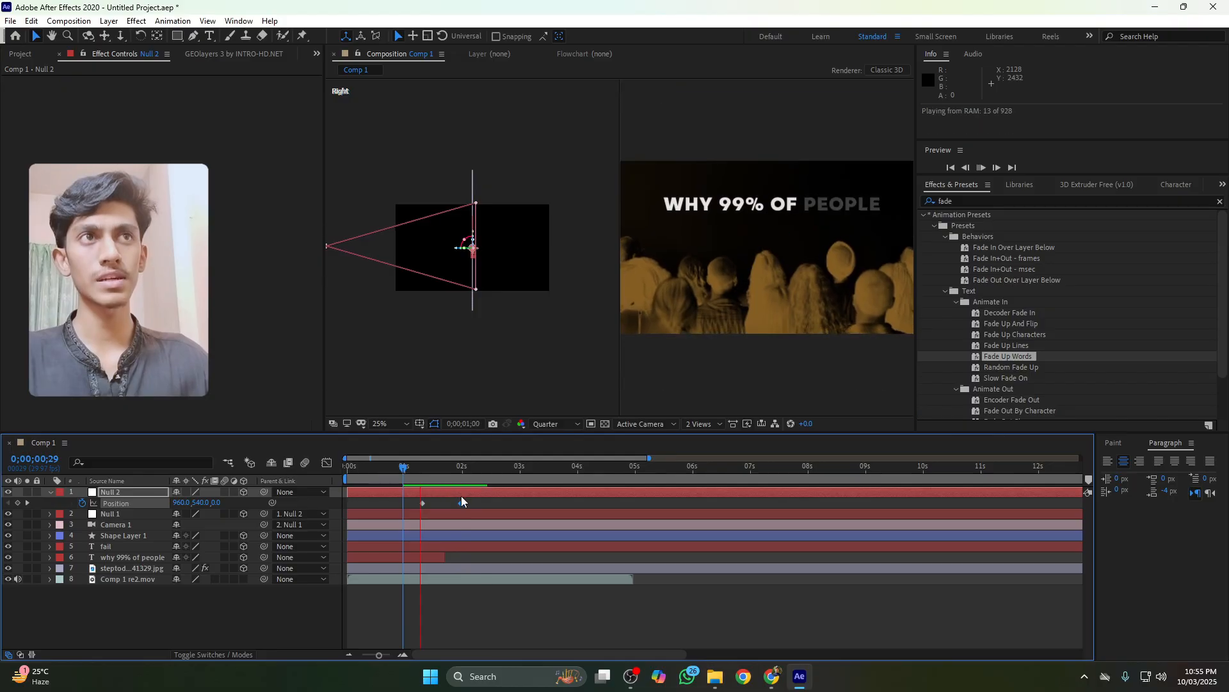
key(space)
At the 1:29 keyframe, move the new null to position 960, 460, 408 to push in
drag(426, 468, 461, 468)
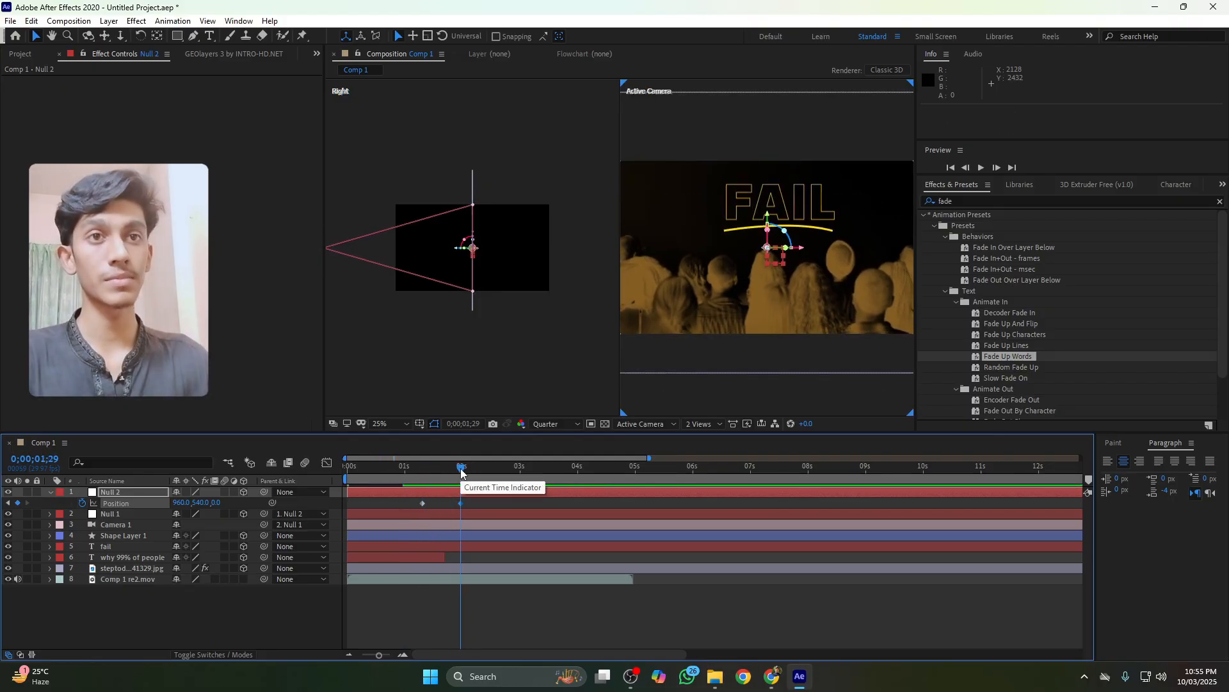
key(j)
key(k)
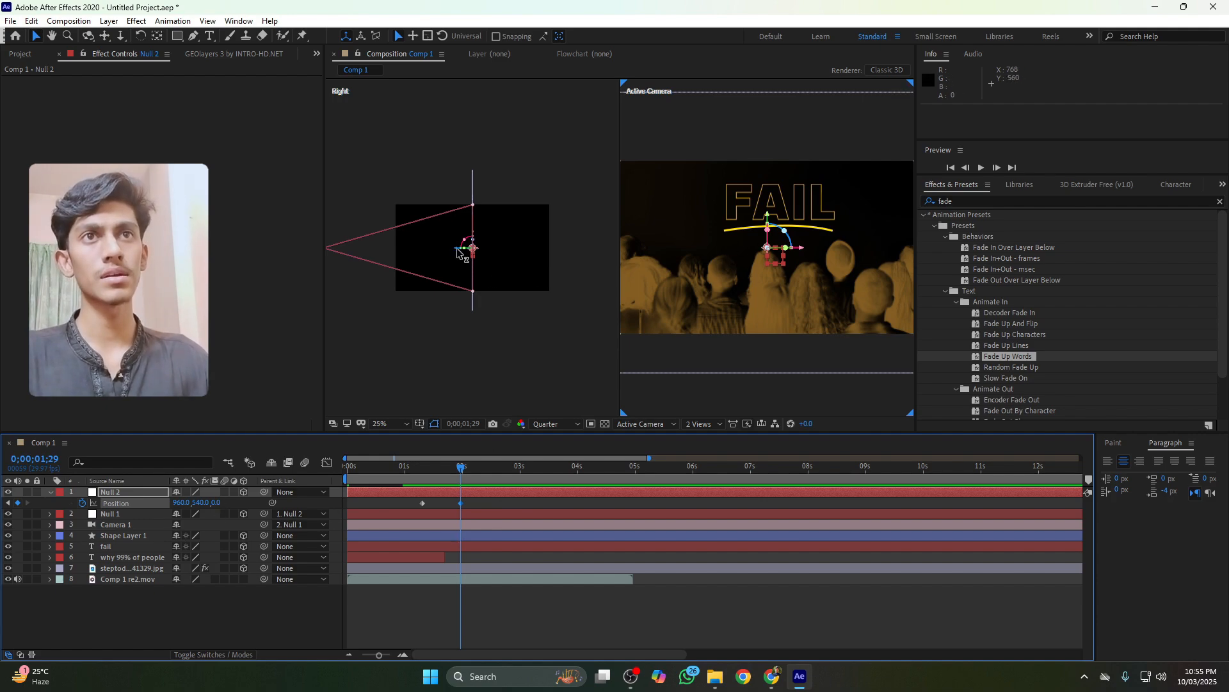
drag(458, 253, 501, 241)
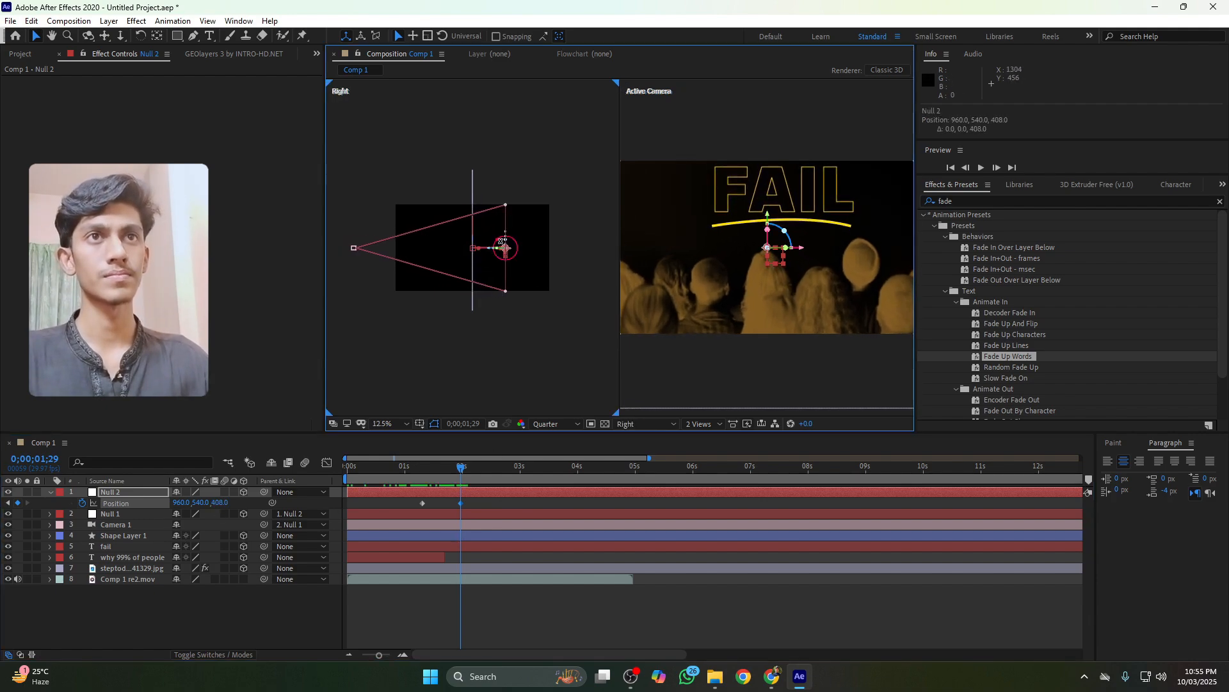
drag(767, 216, 766, 205)
Select both null Position keyframes and reshape their speed graph to start fast and ease into the end
click(475, 506)
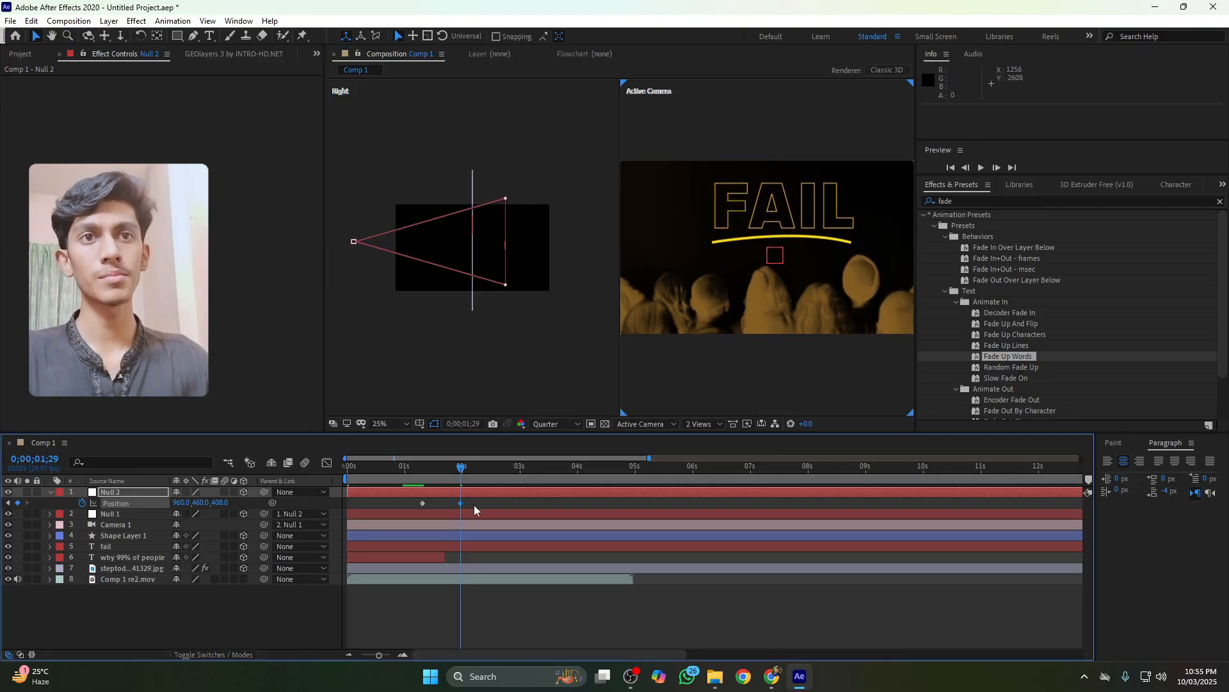
drag(473, 504, 401, 499)
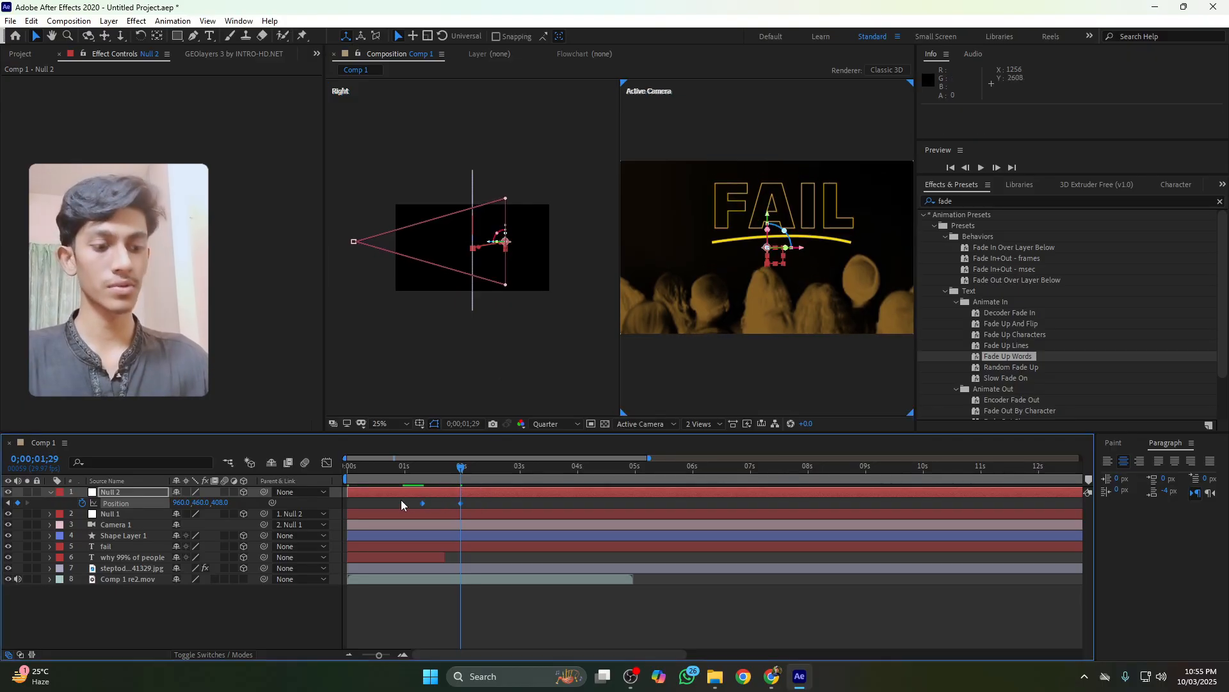
click(327, 463)
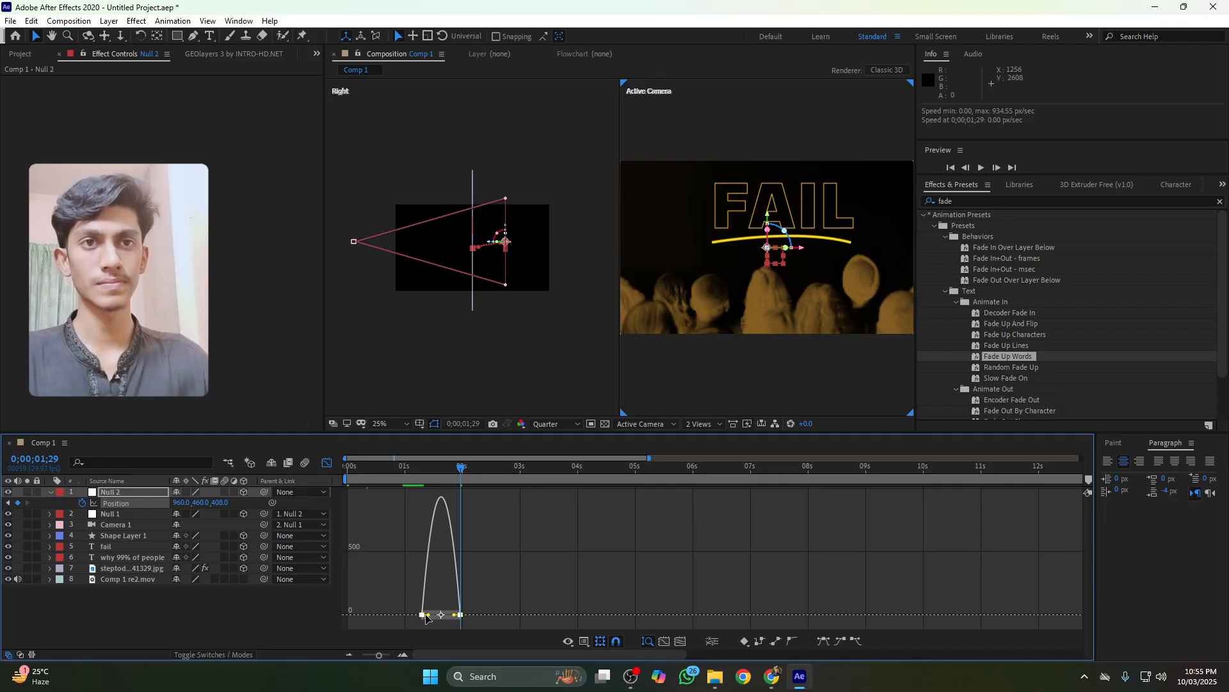
drag(426, 616, 445, 615)
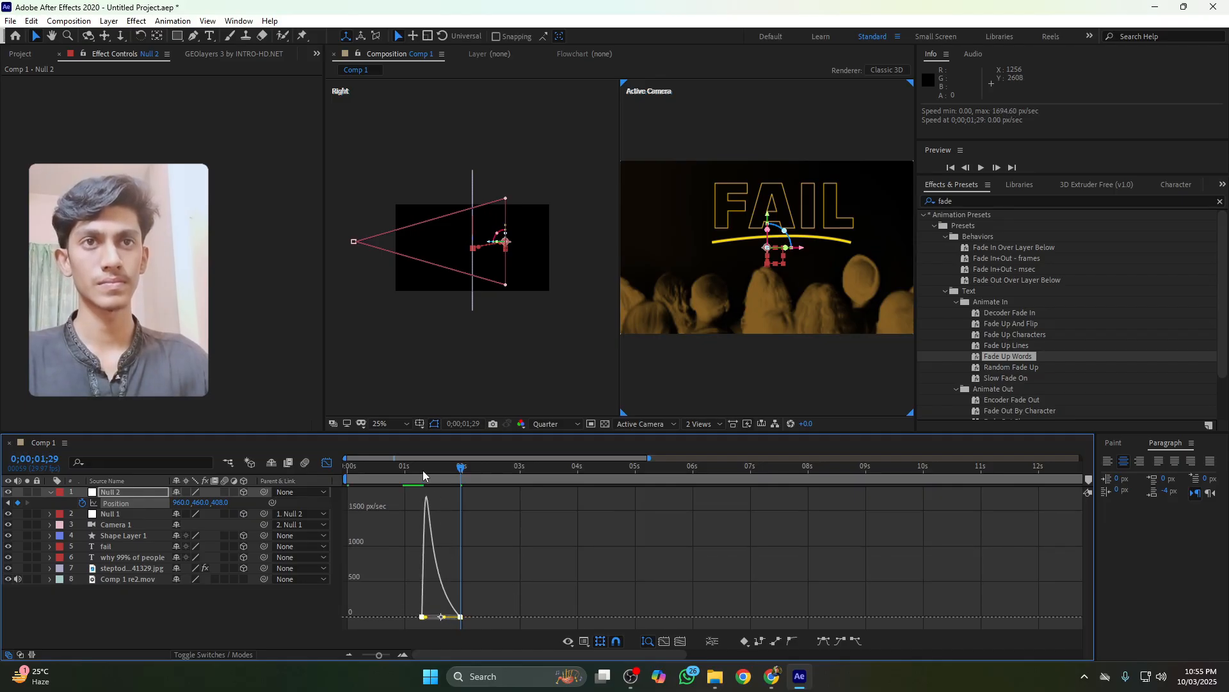
Preview the eased camera push in the timeline
click(421, 469)
key(space)
key(space)
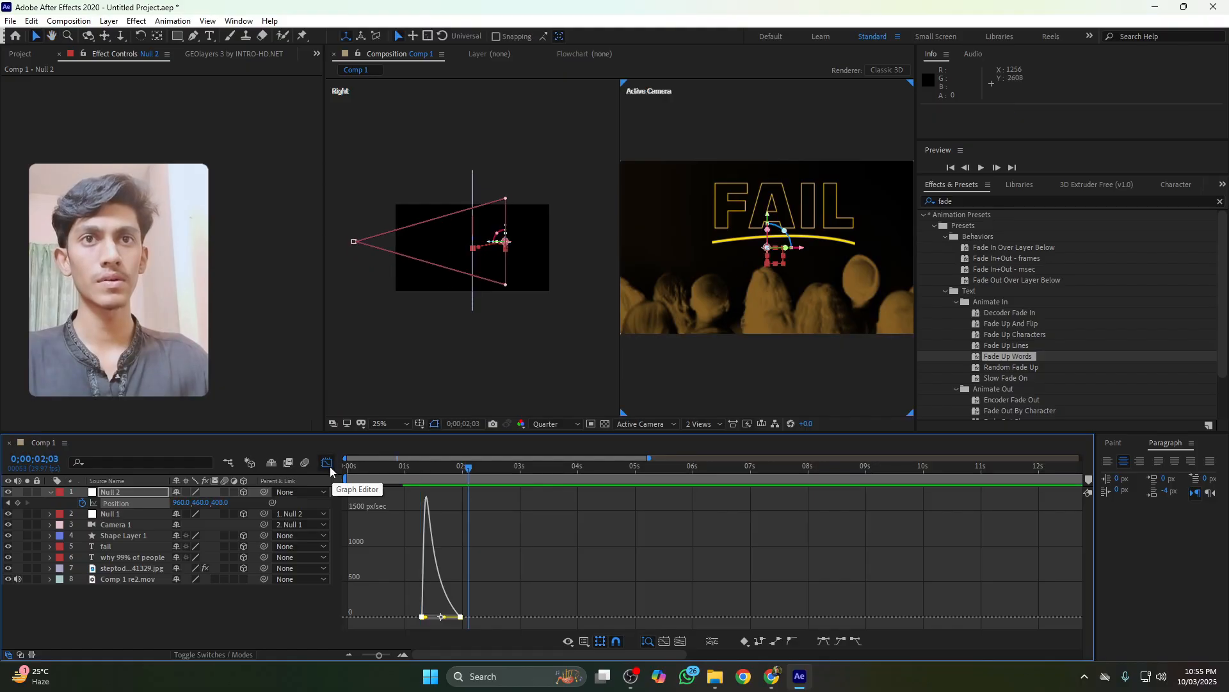
click(327, 463)
click(418, 503)
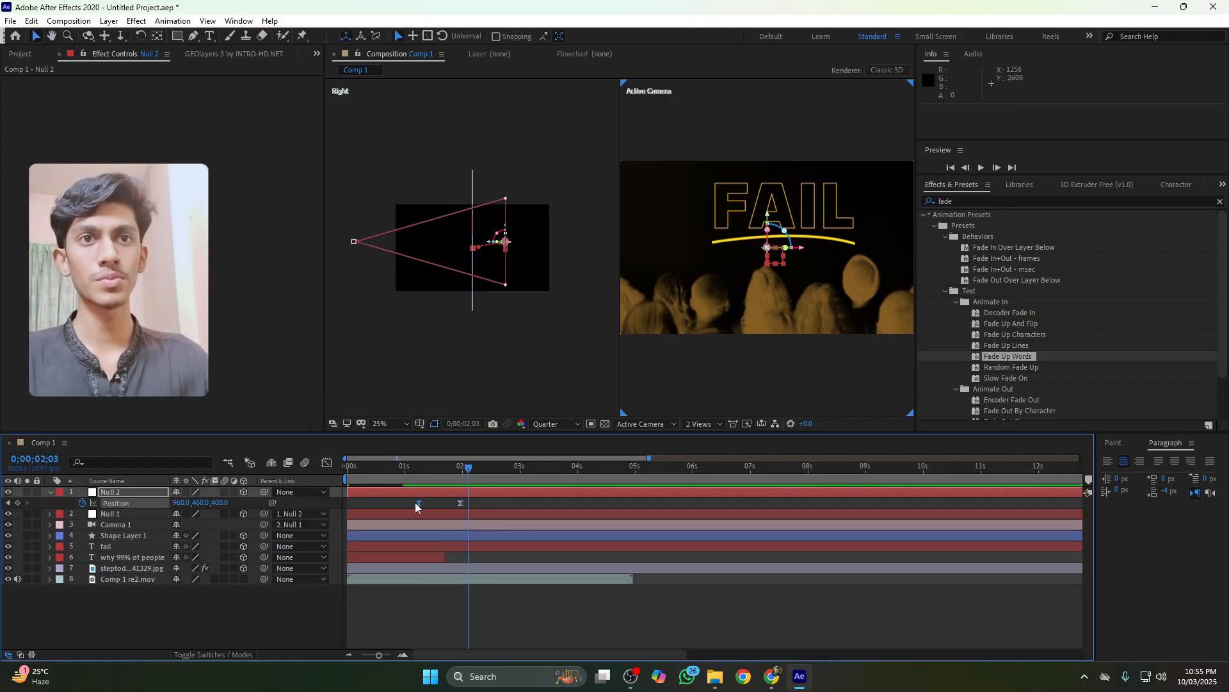
drag(415, 503, 415, 503)
click(400, 469)
key(space)
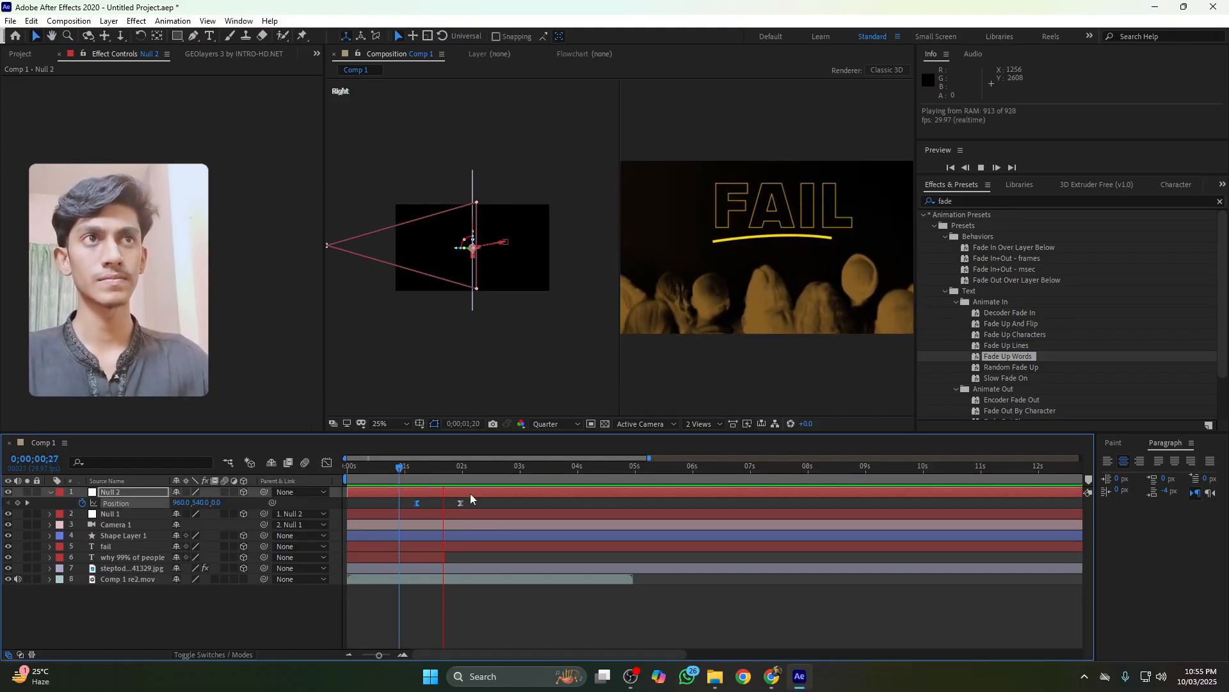
key(space)
drag(410, 469, 443, 470)
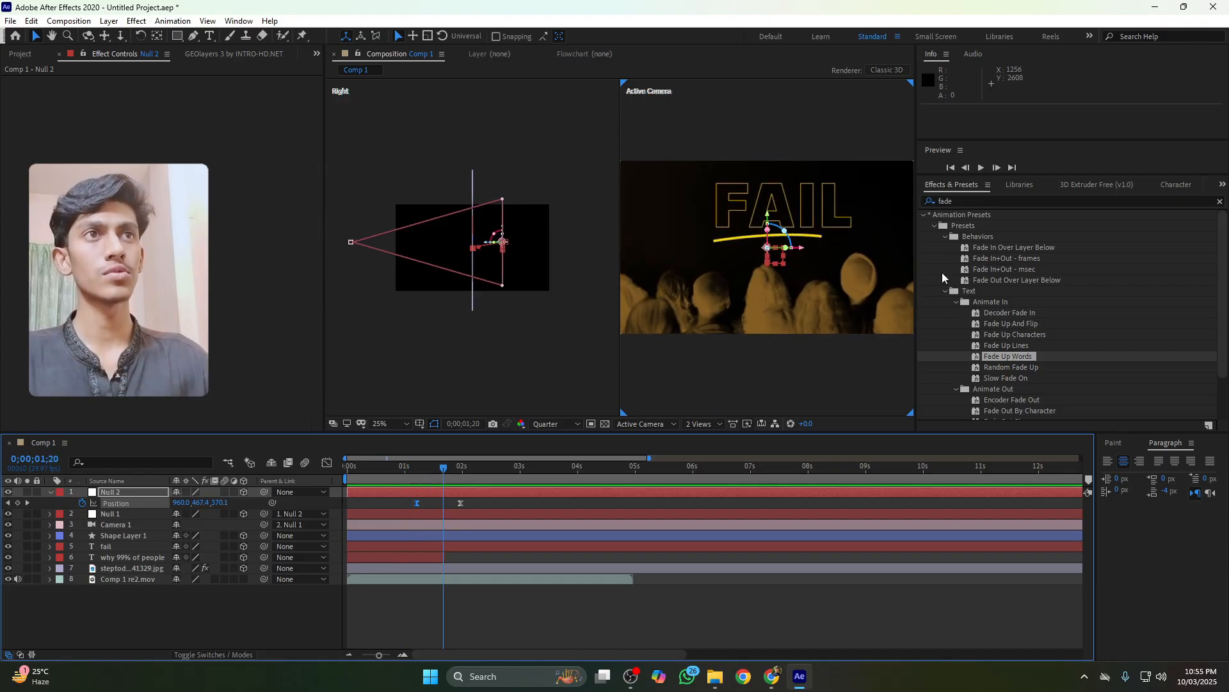
Apply the Deep Glow effect to the FAIL text layer and preview the result
click(812, 203)
click(952, 200)
text(d)
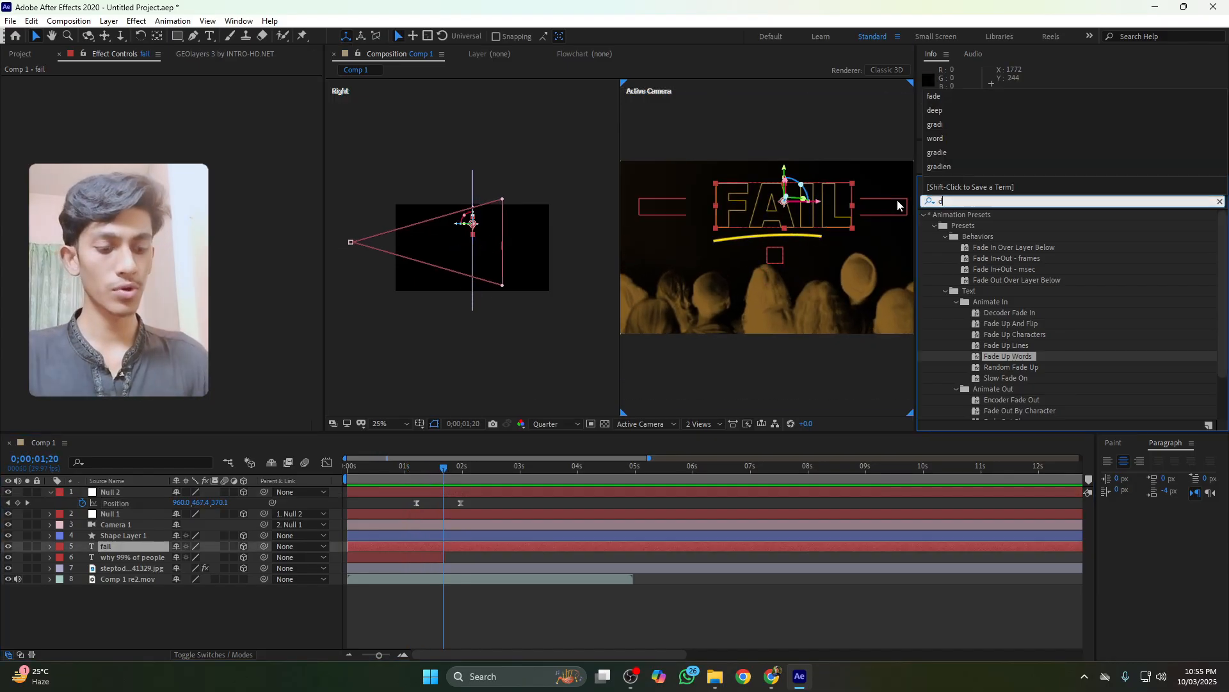
text(eep)
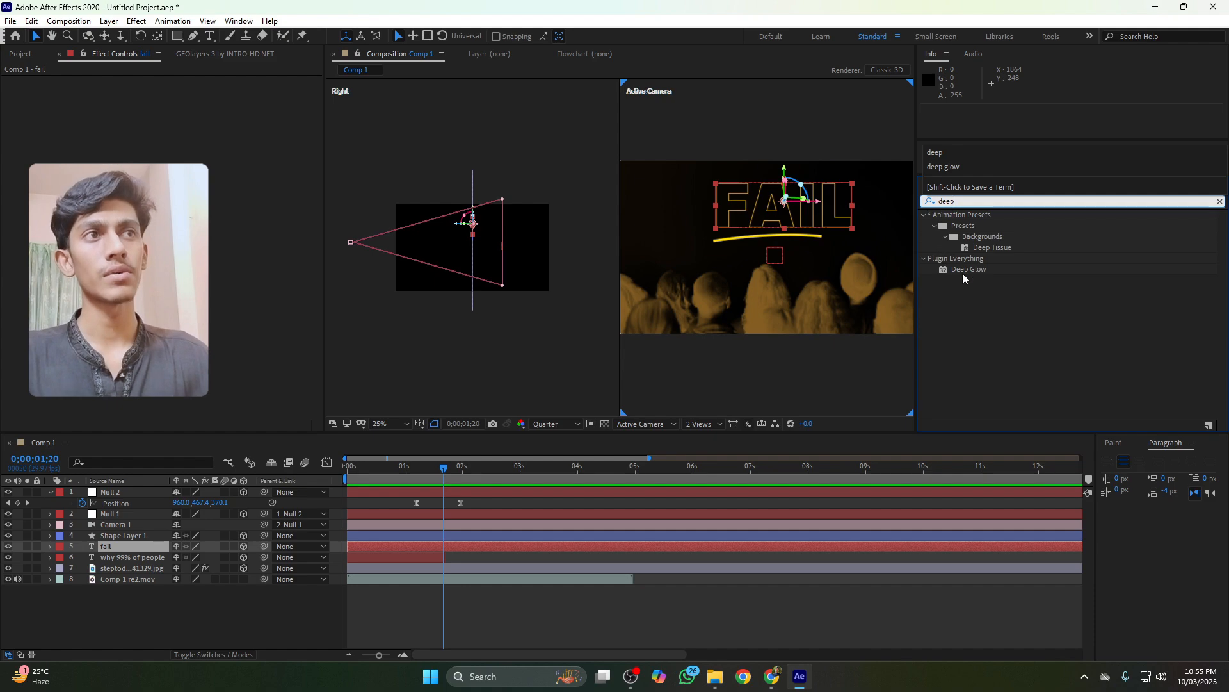
drag(962, 270, 816, 247)
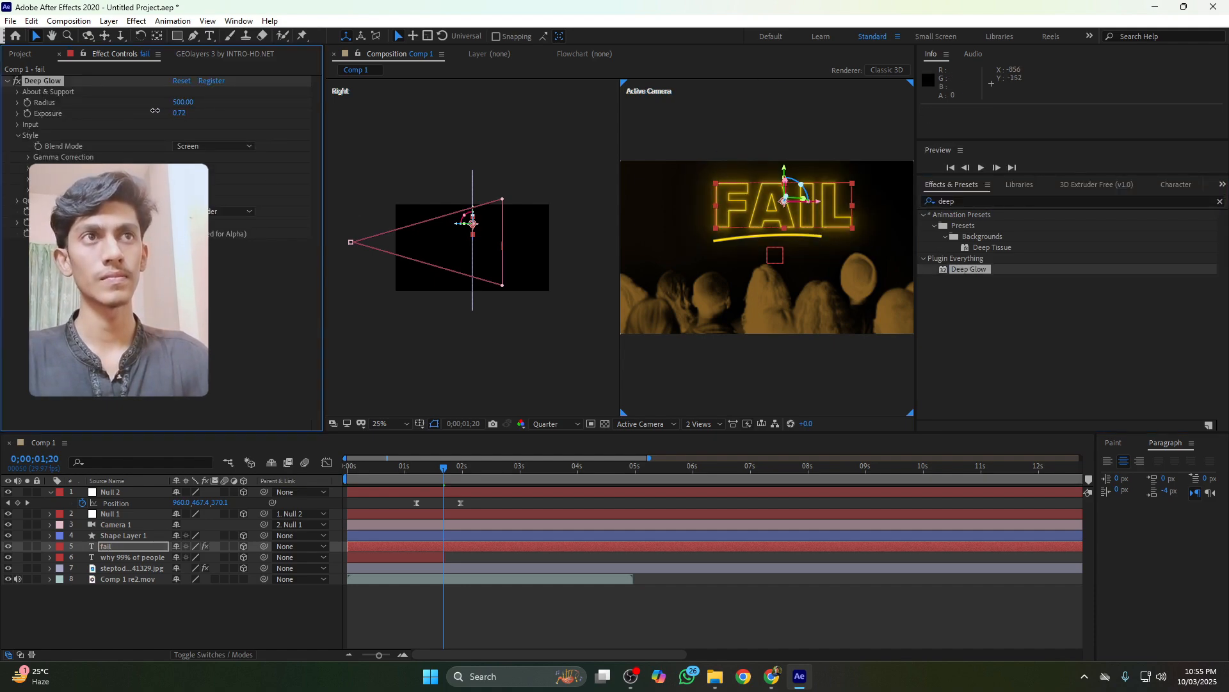
key(space)
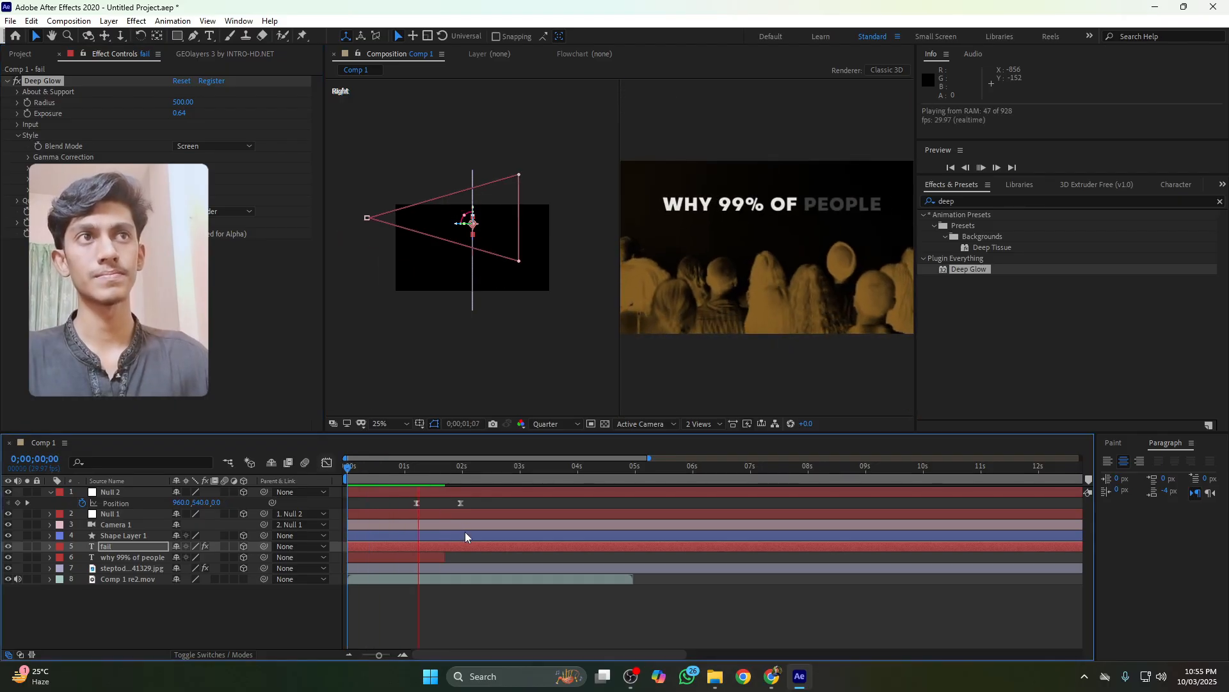
key(space)
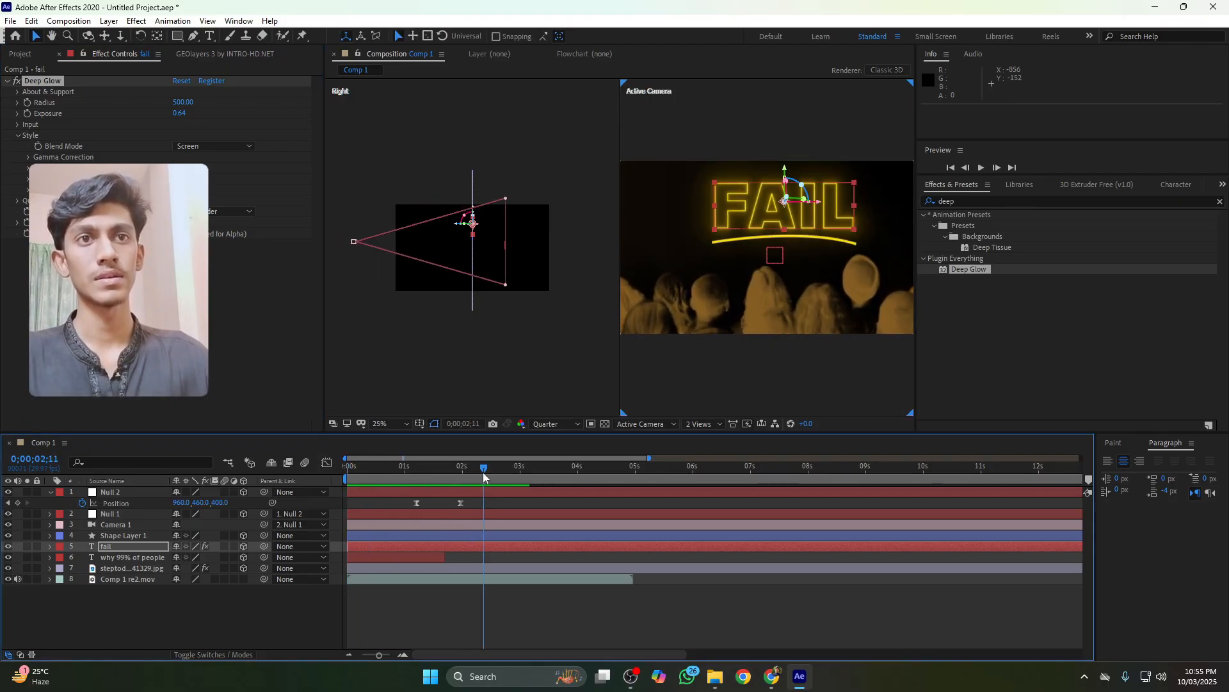
Select all layers and pre-compose them into a new composition
drag(484, 475, 492, 475)
key(ctrl+a)
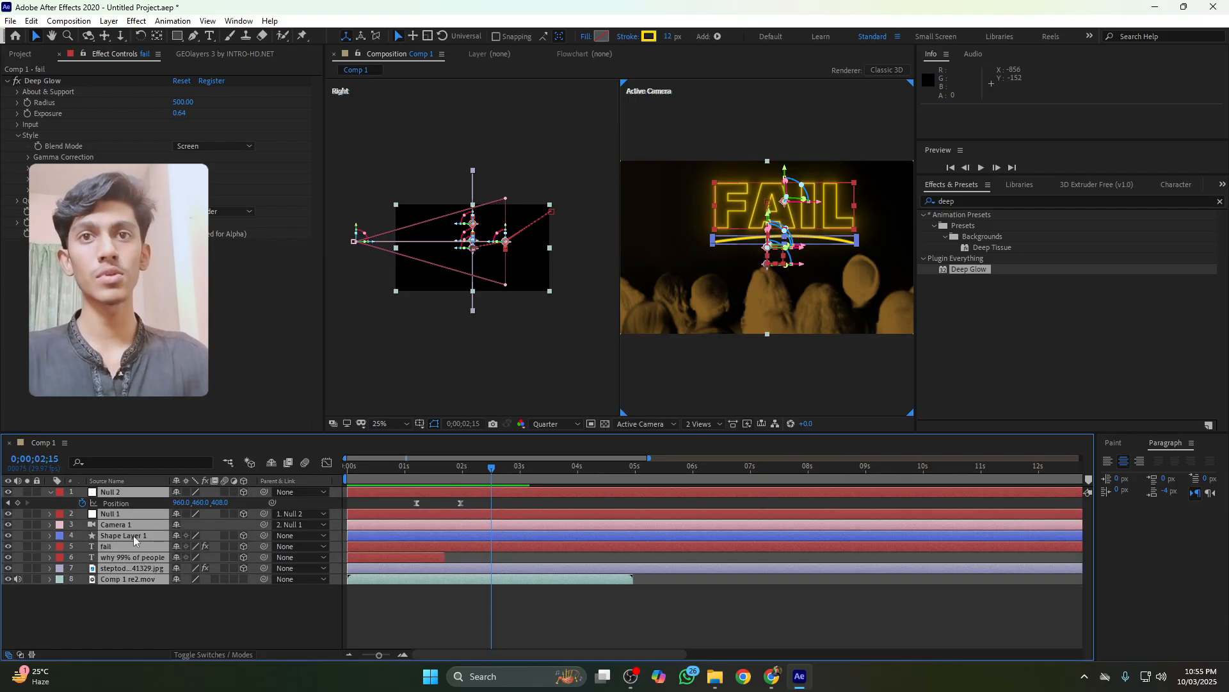
right_click(125, 534)
click(154, 462)
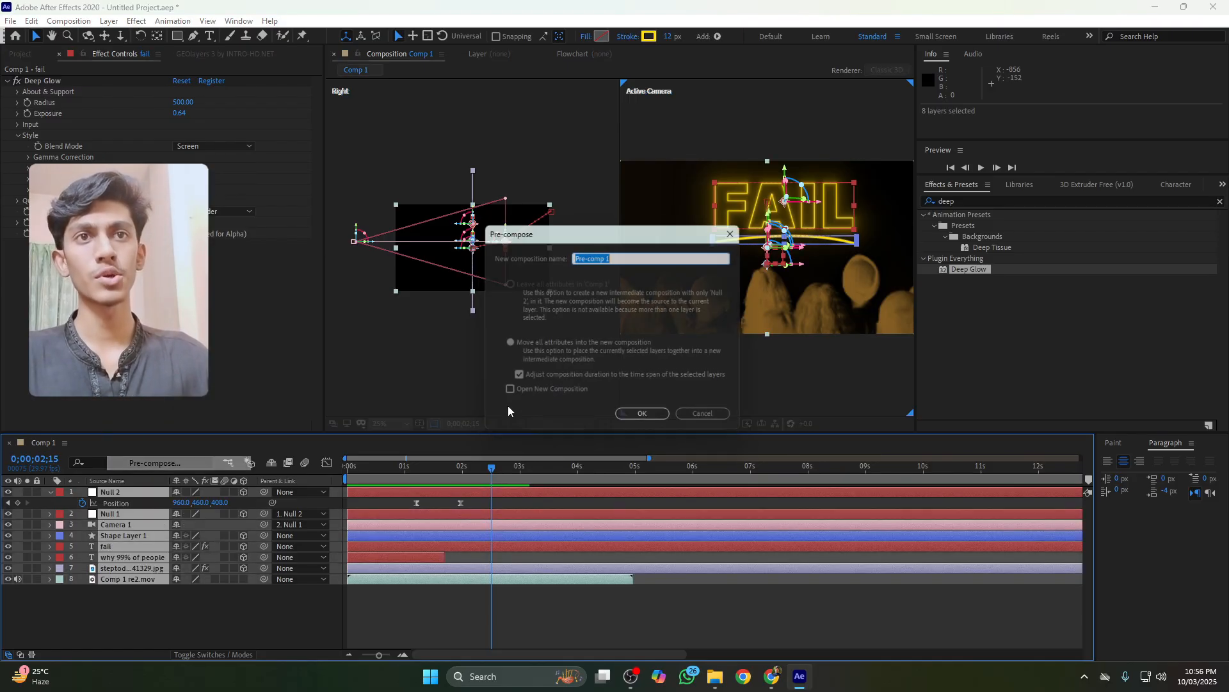
click(638, 417)
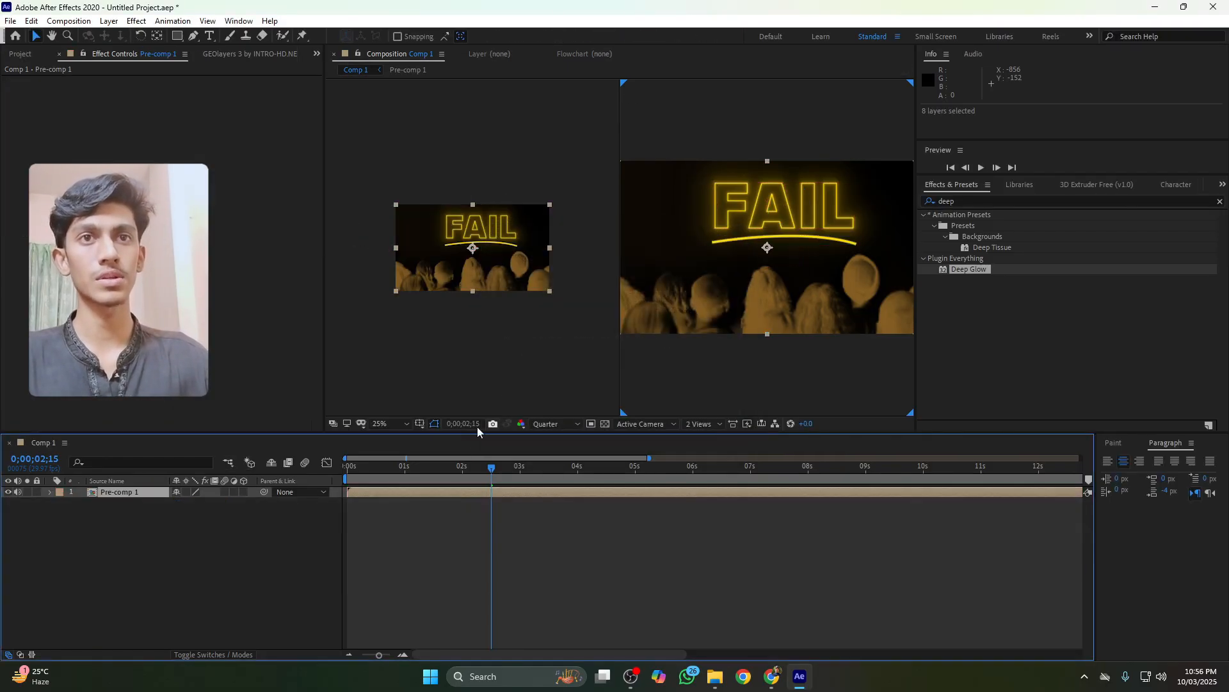
Preview the pre-composed animation from the start
drag(411, 473, 329, 471)
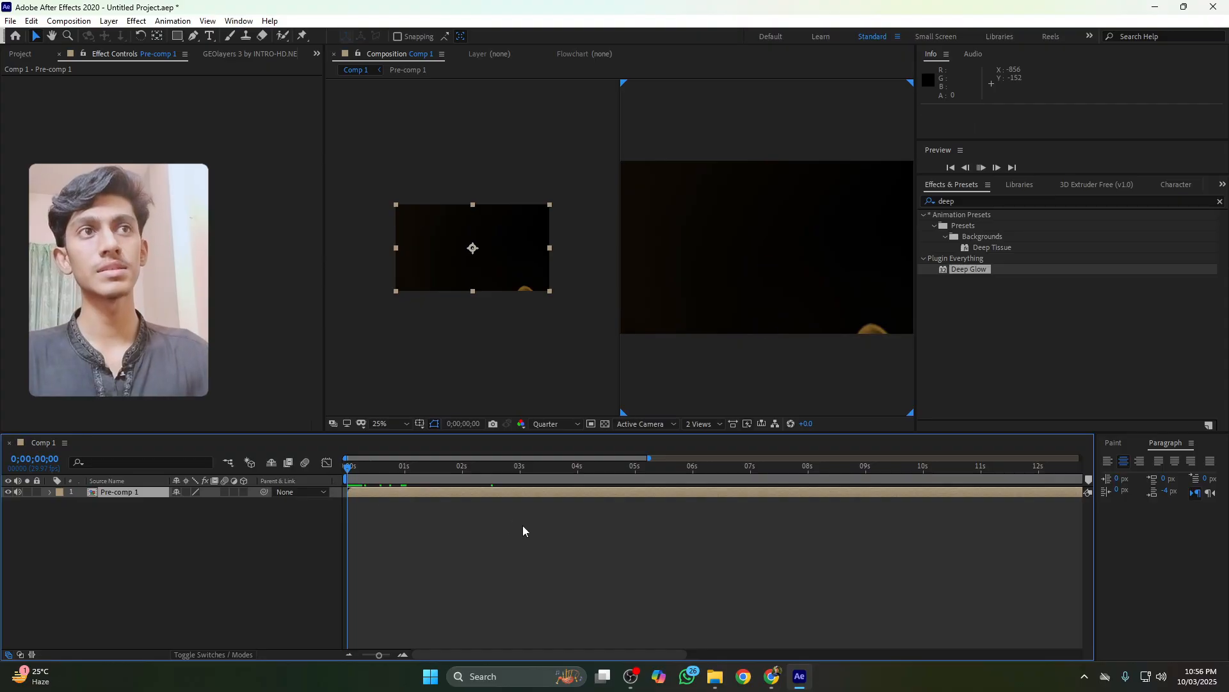
key(space)
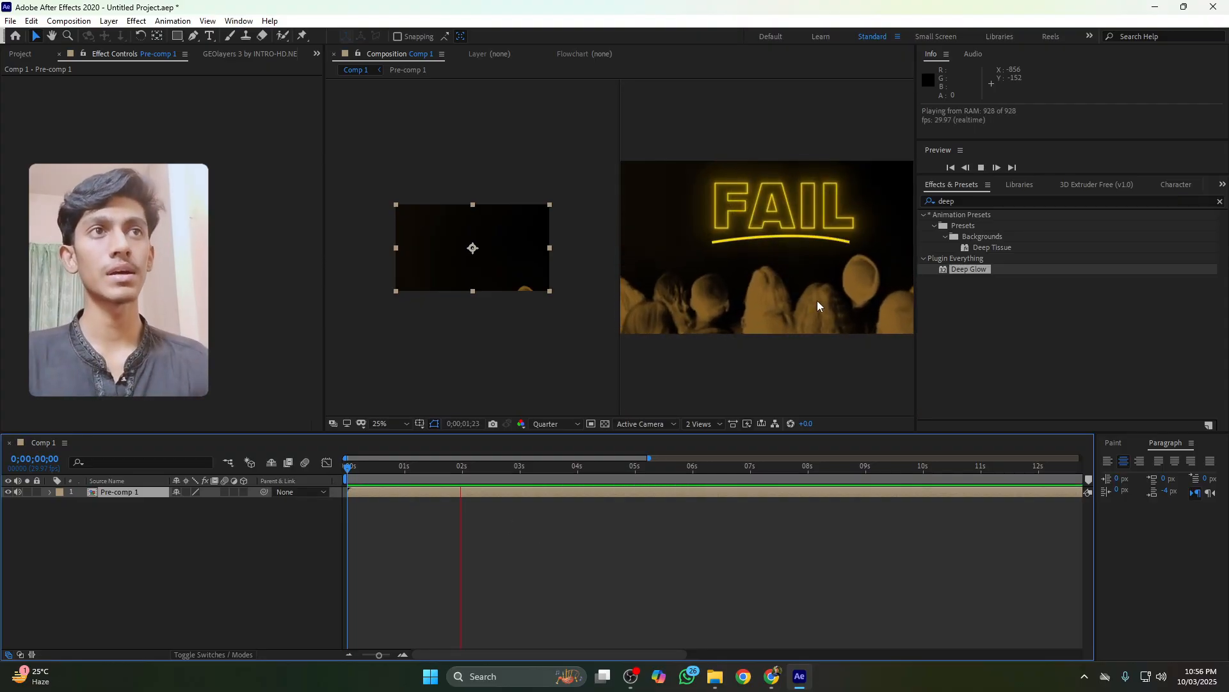
key(space)
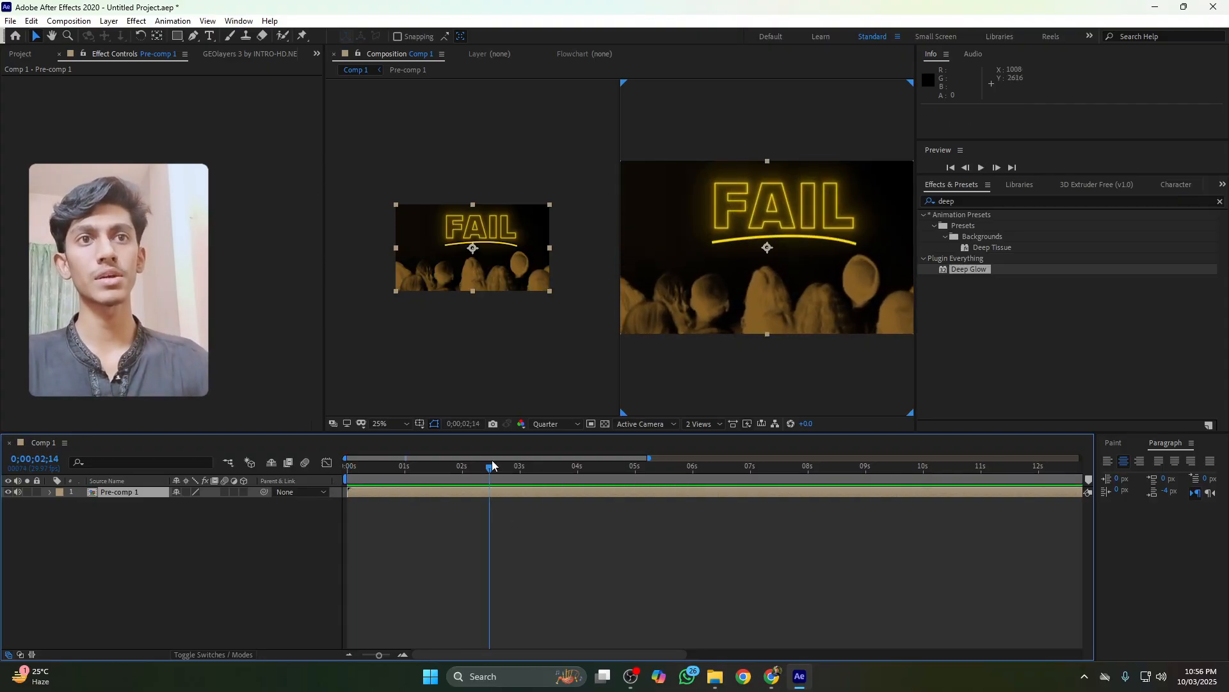
drag(491, 468, 472, 474)
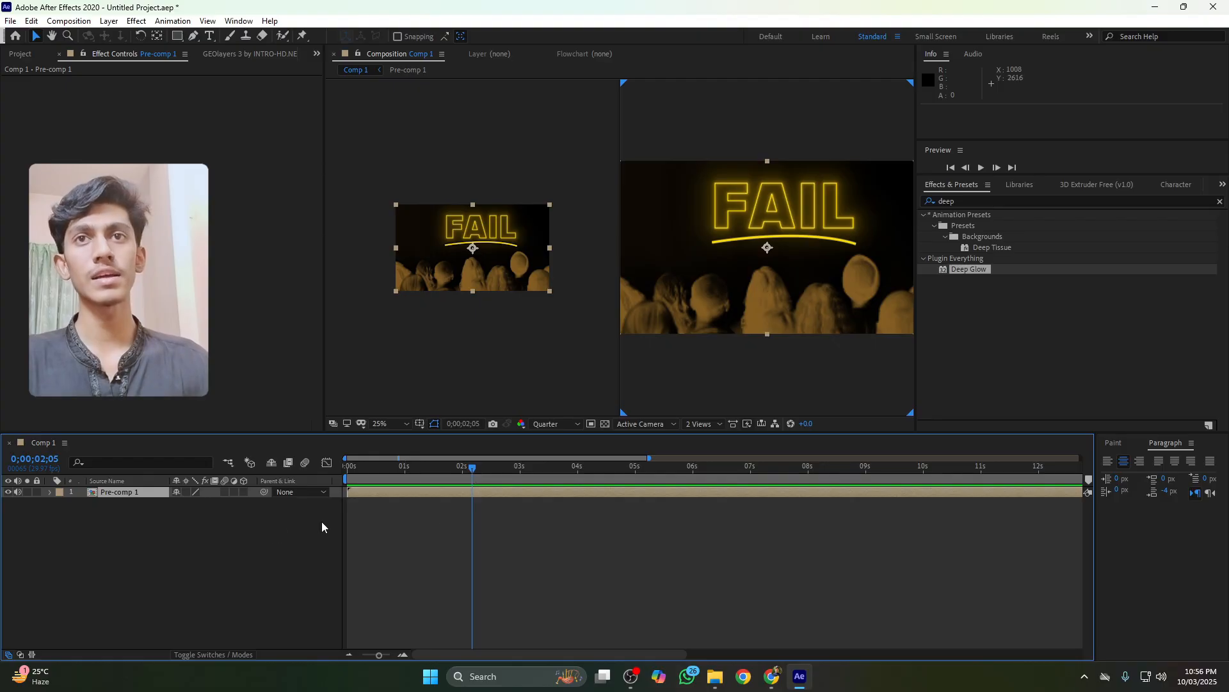
Browse the project items and add the empty room image to the composition below the pre-comp
click(29, 54)
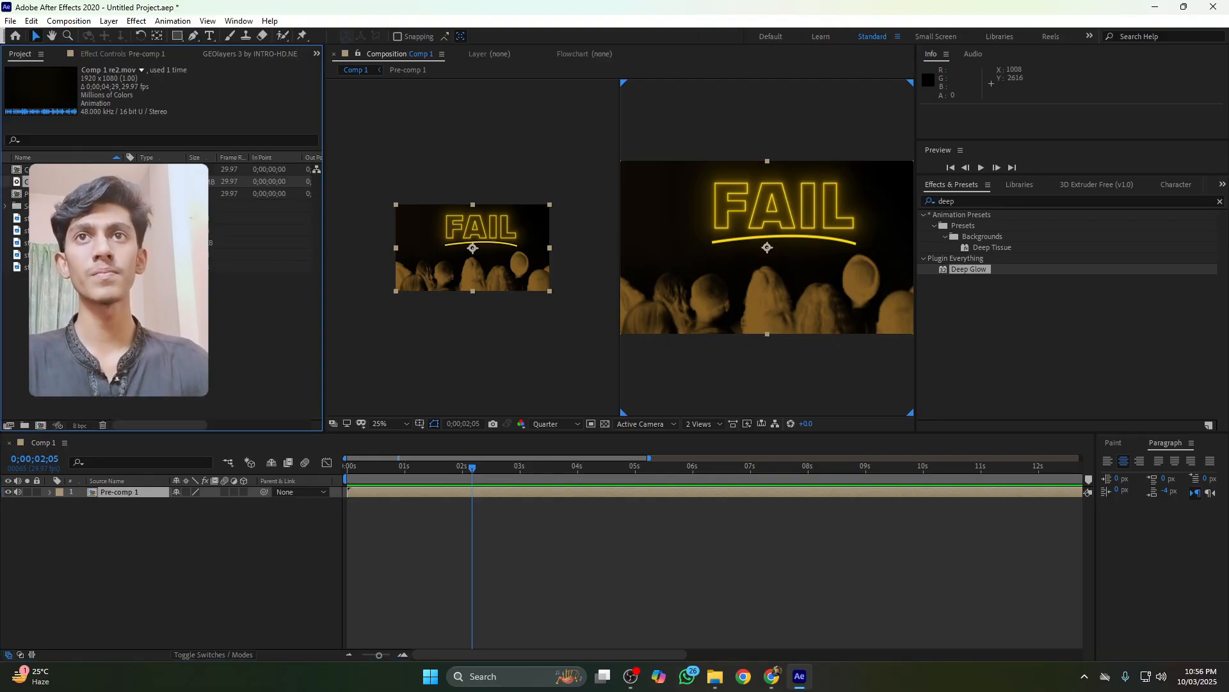
click(71, 218)
click(71, 230)
click(70, 243)
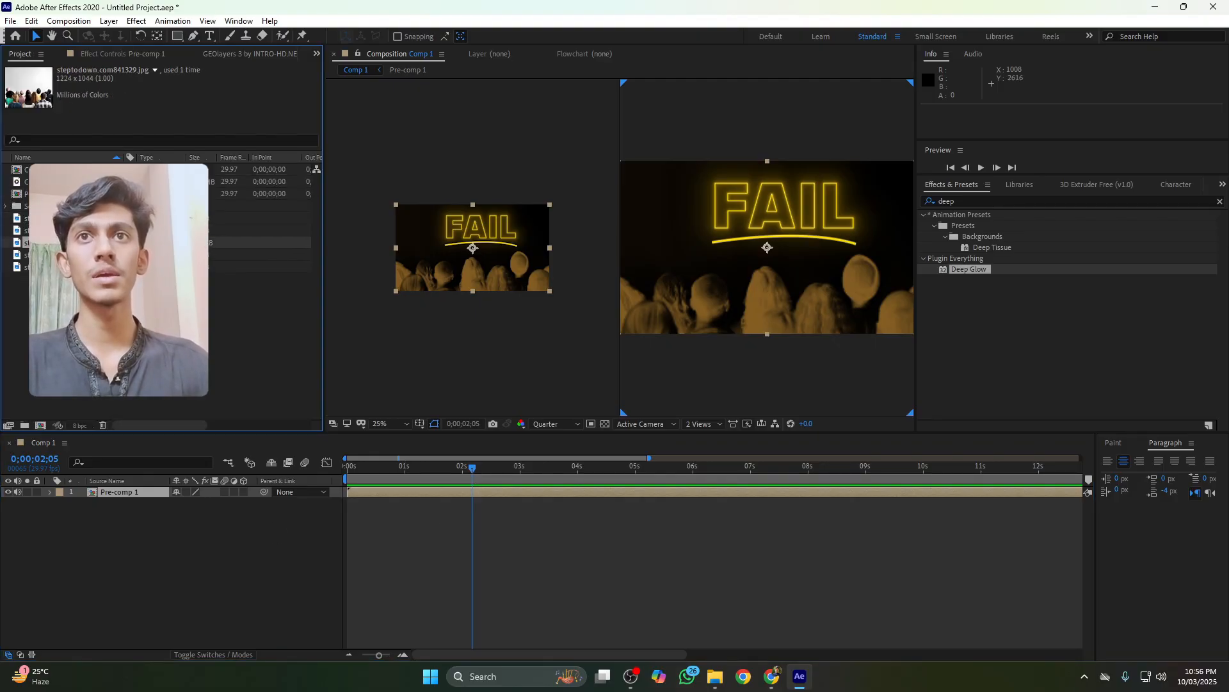
click(71, 255)
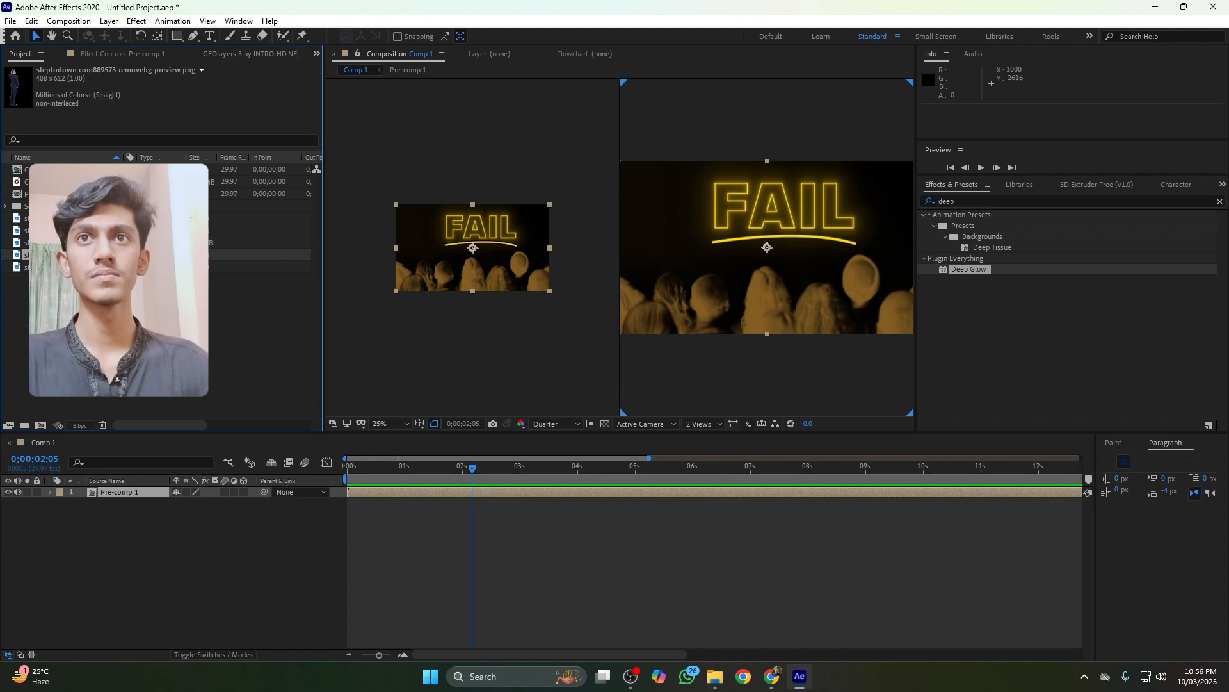
click(71, 267)
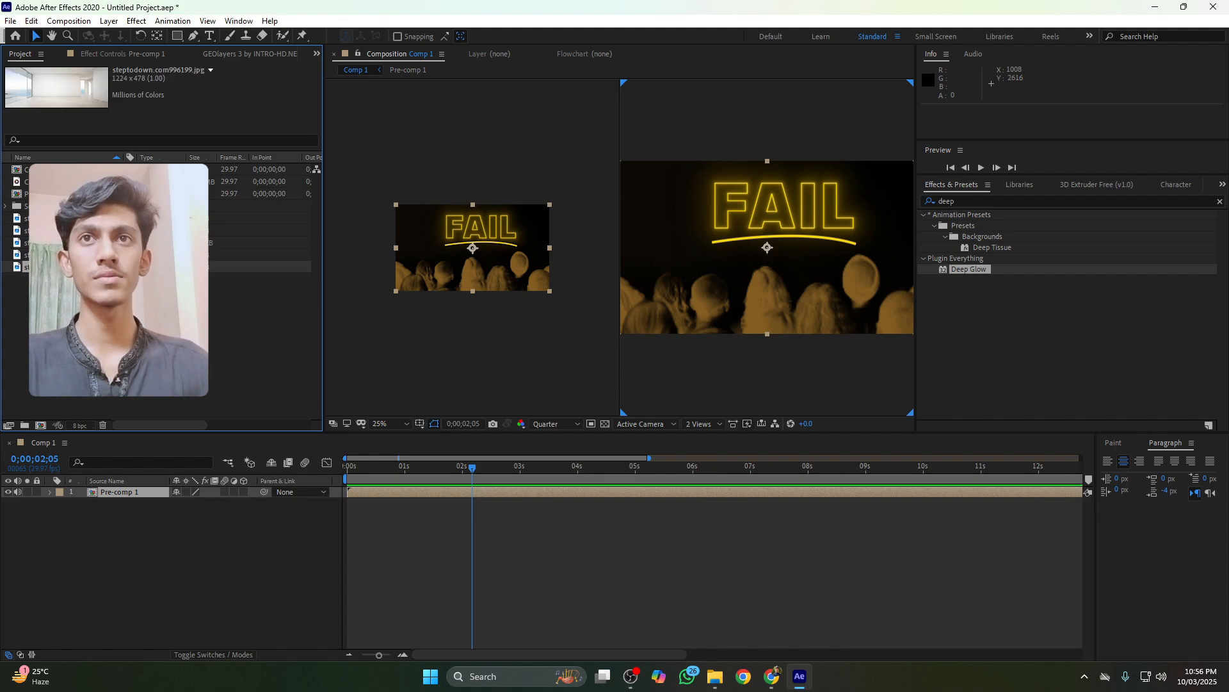
drag(71, 267, 146, 514)
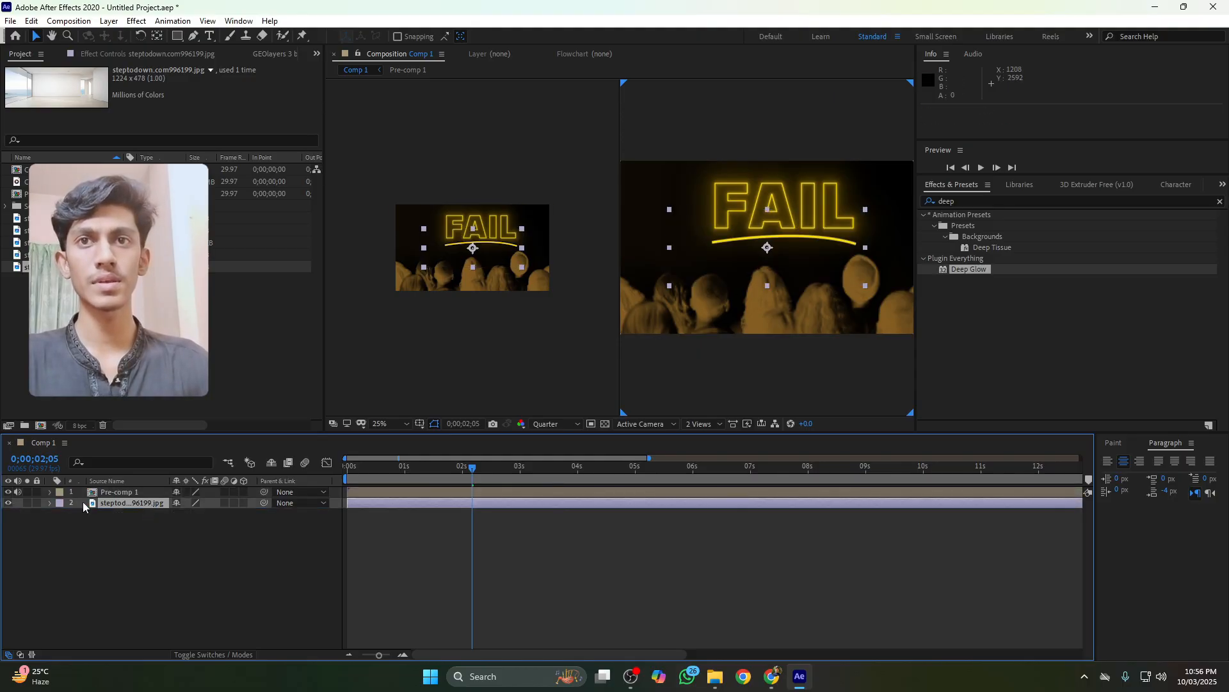
Hide the pre-comp and scale the room image layer to 234%
click(8, 491)
key(s)
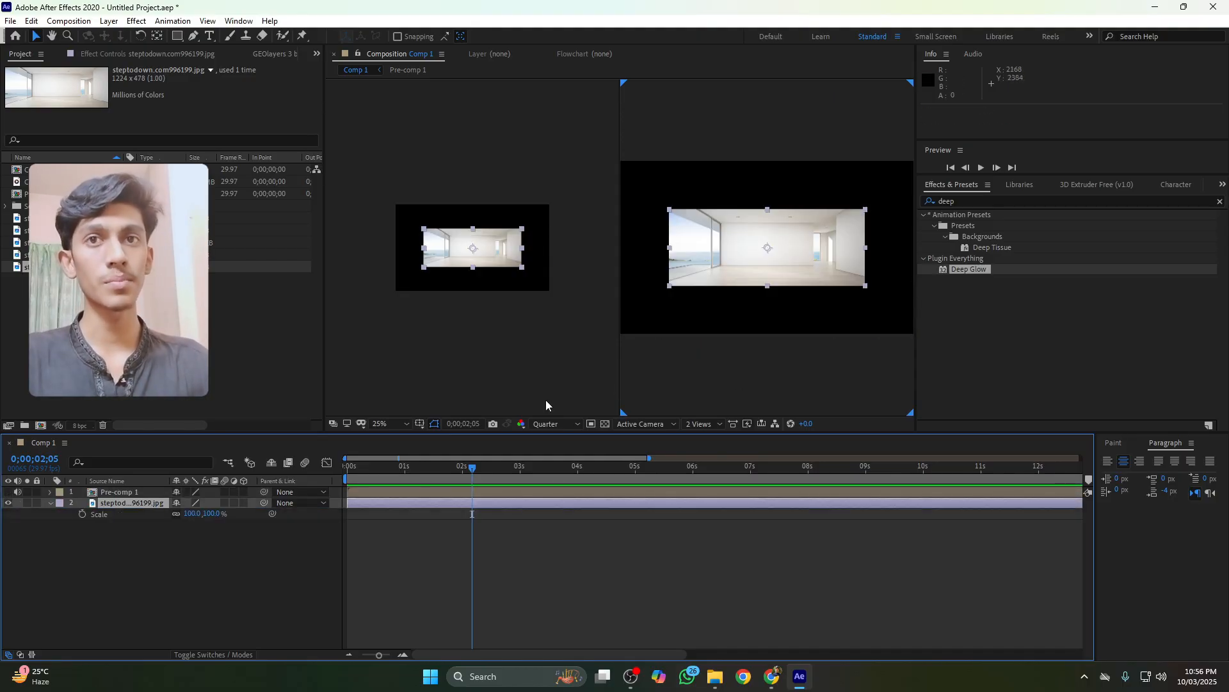
drag(208, 518, 334, 557)
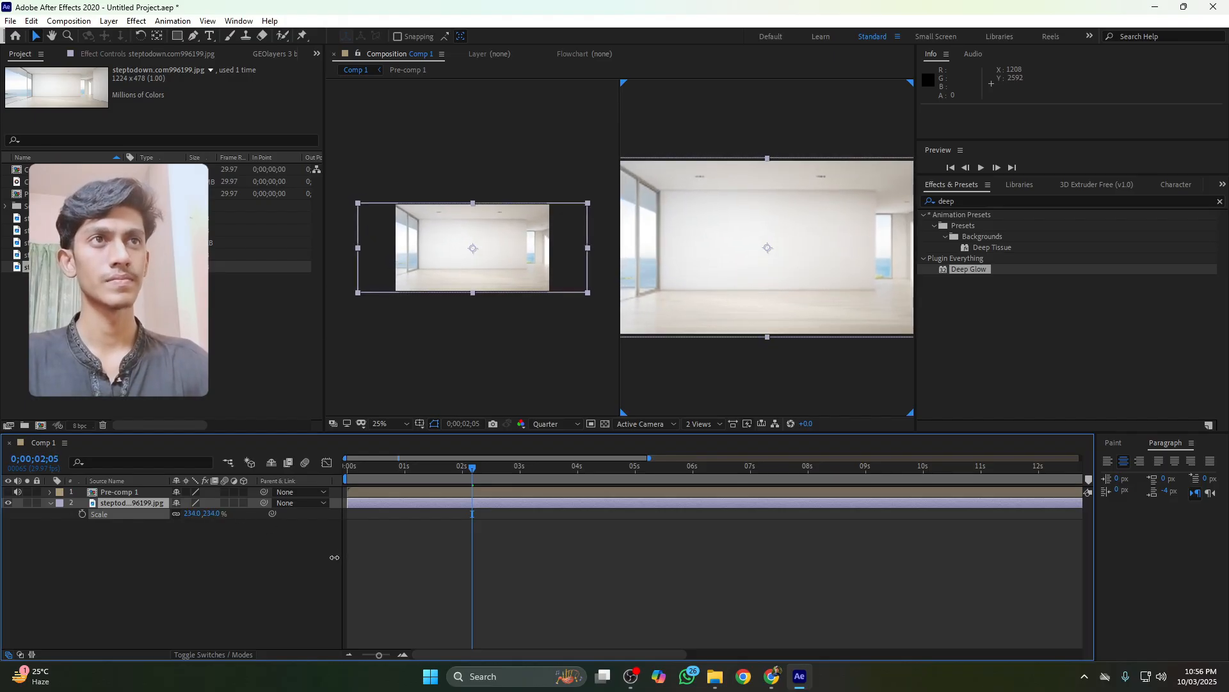
Make the room image layer 3D and turn the pre-comp's visibility back on
click(243, 502)
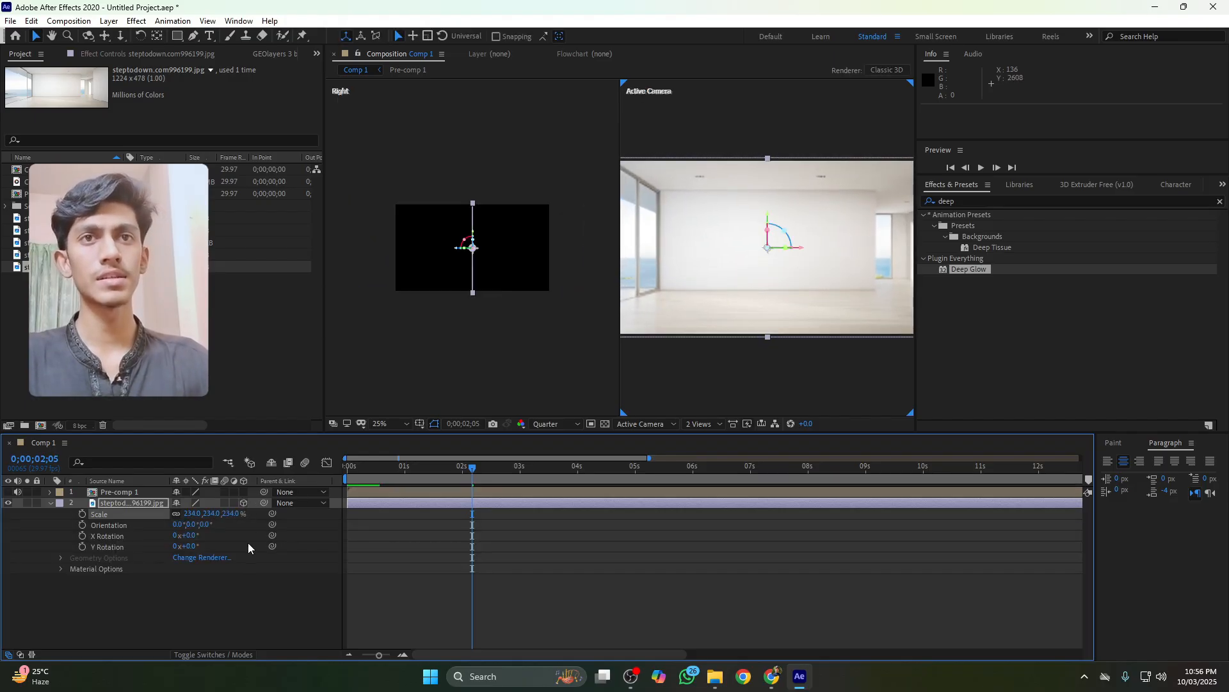
click(215, 576)
right_click(215, 576)
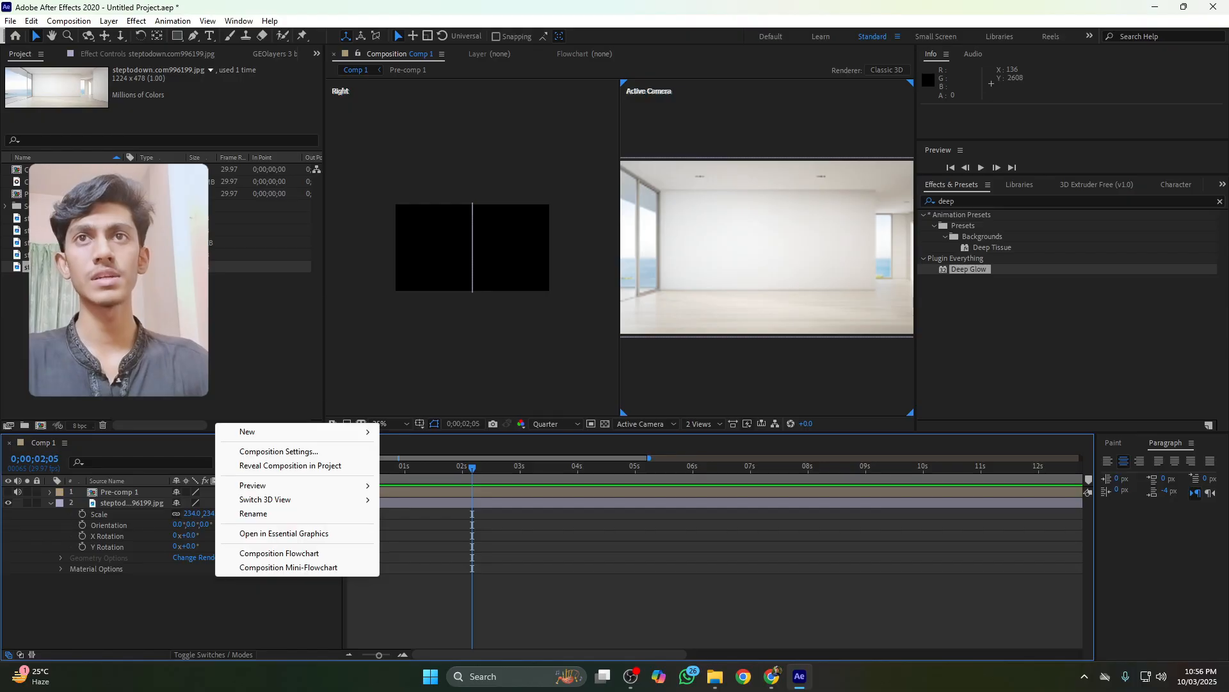
click(173, 345)
click(120, 492)
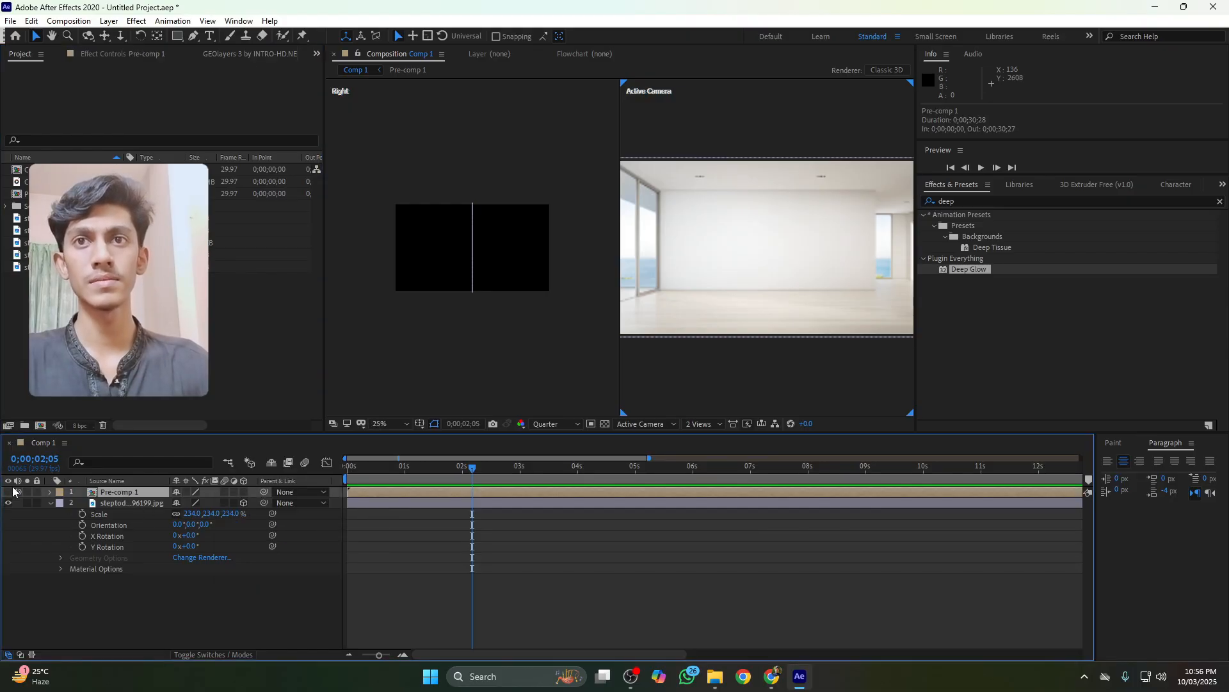
click(8, 492)
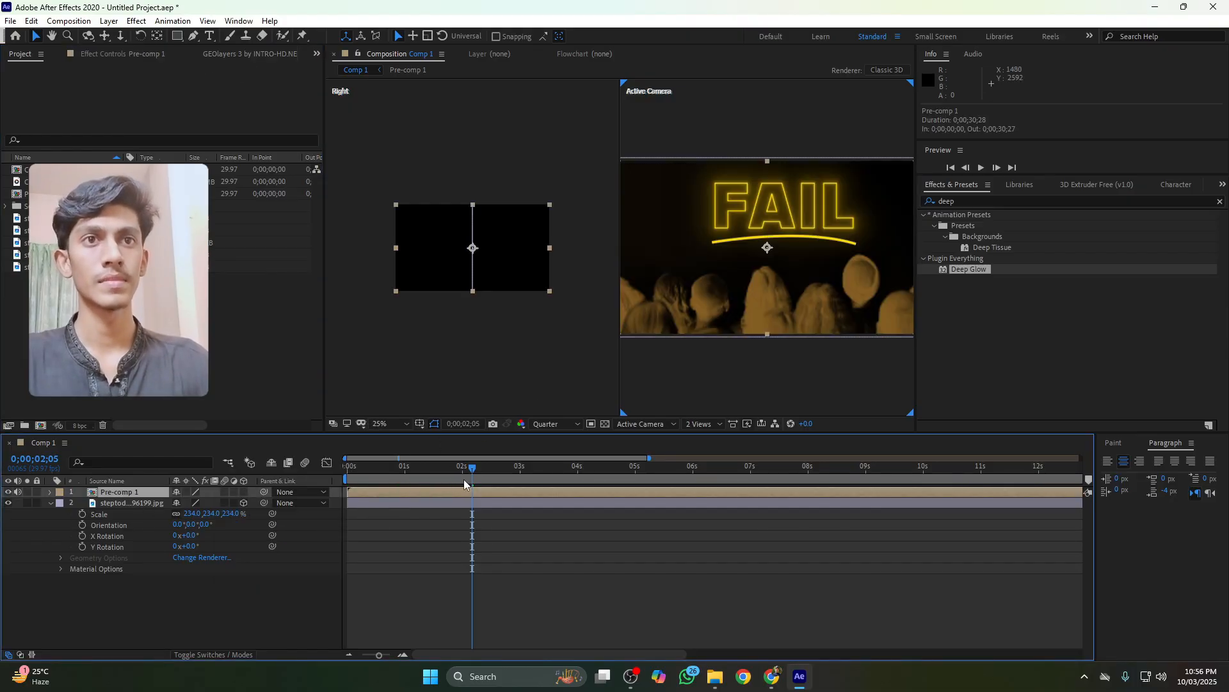
Make the pre-comp 3D and push the room image back along Z to about 1216
drag(471, 471, 468, 471)
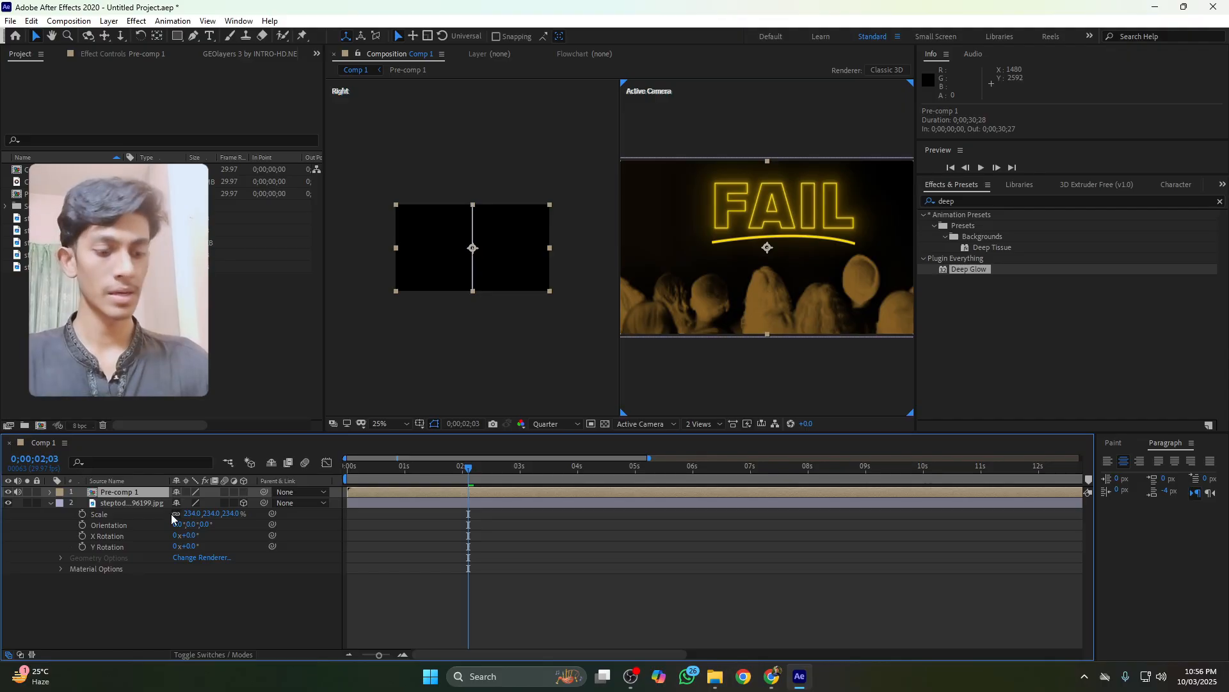
key(p)
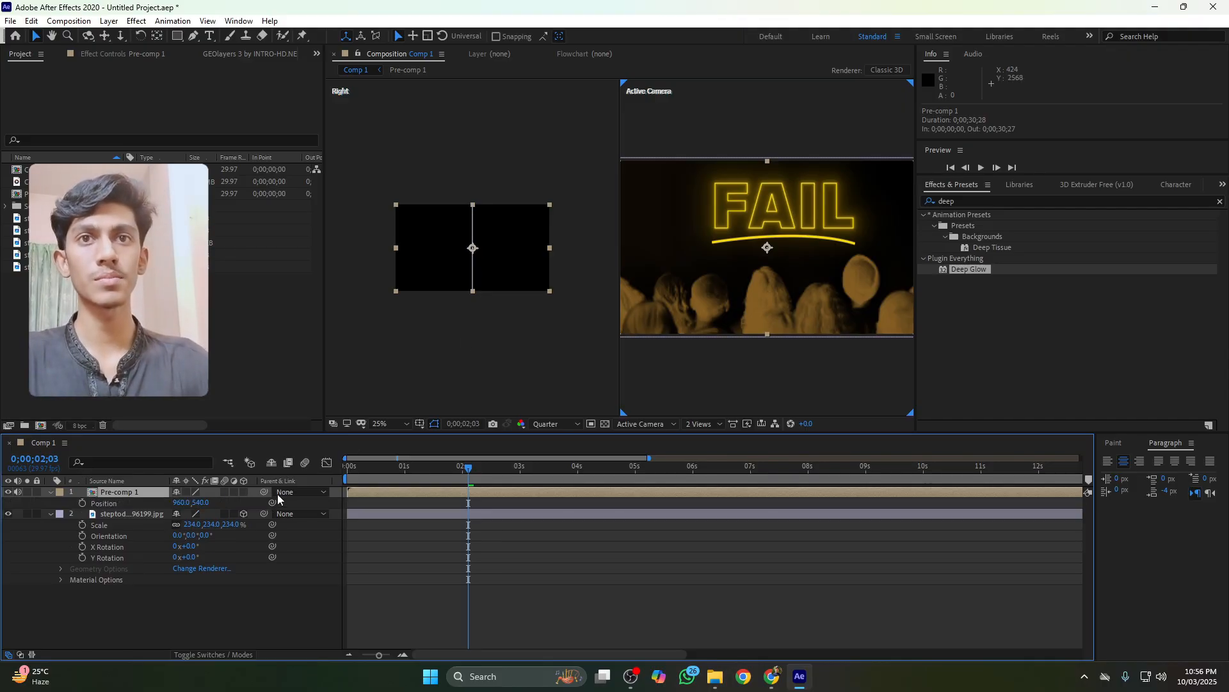
click(243, 491)
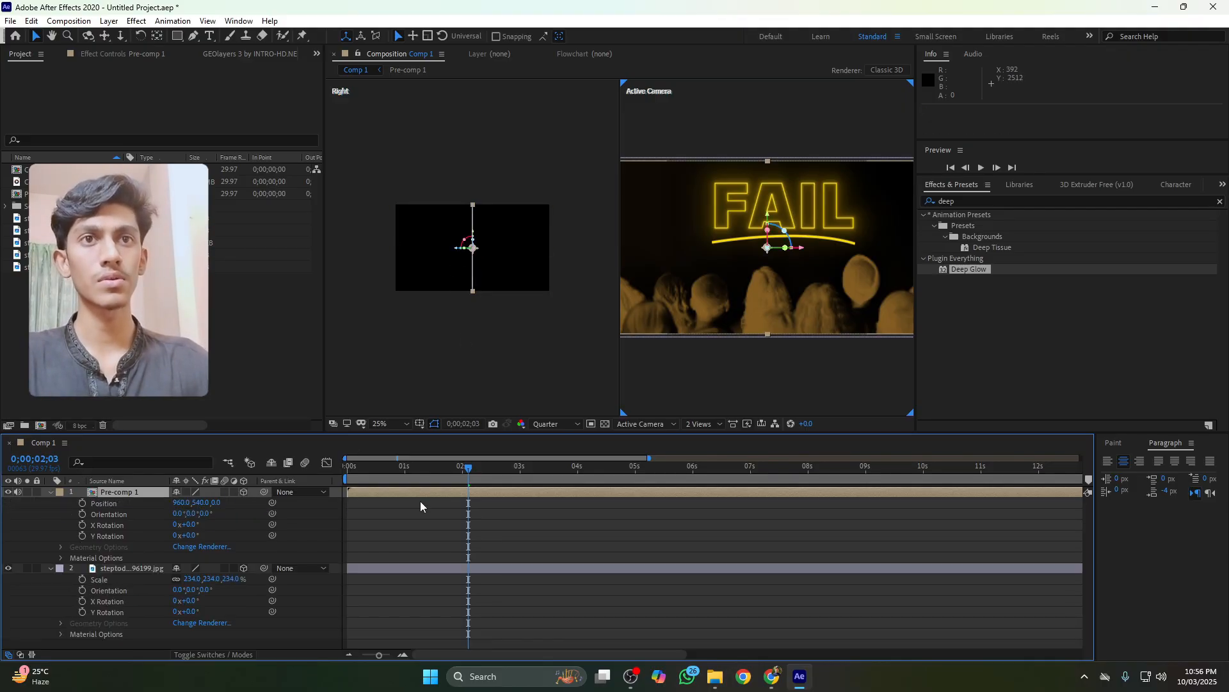
click(370, 570)
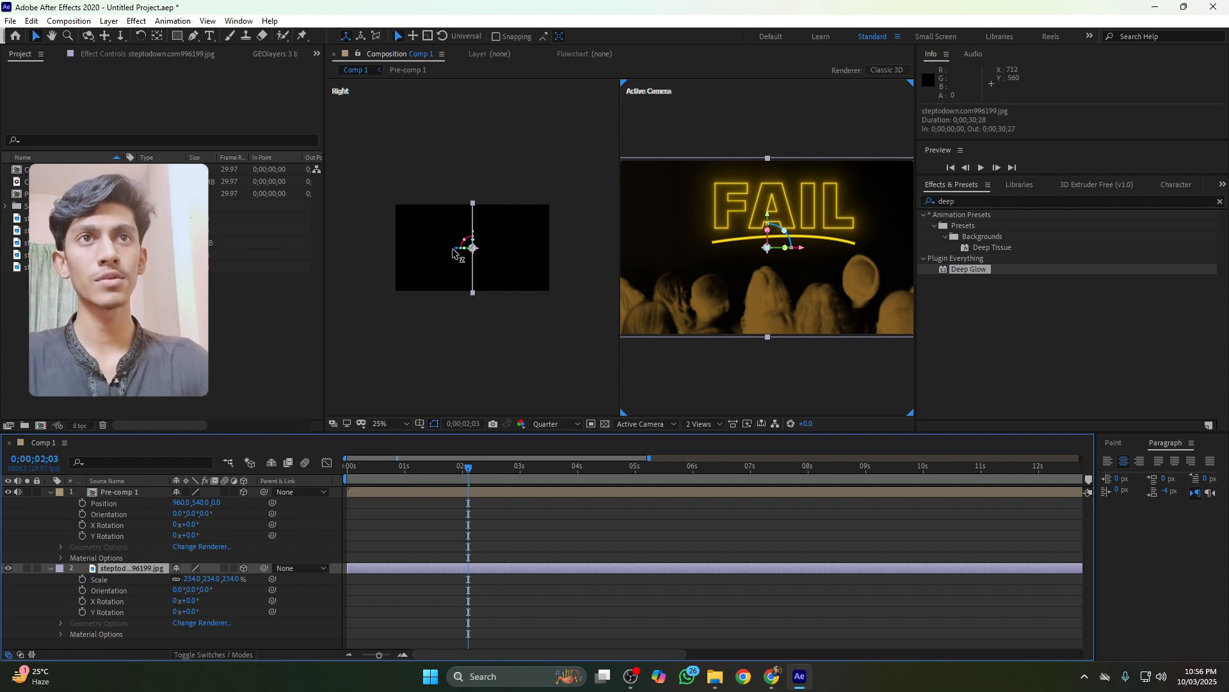
drag(452, 251, 549, 267)
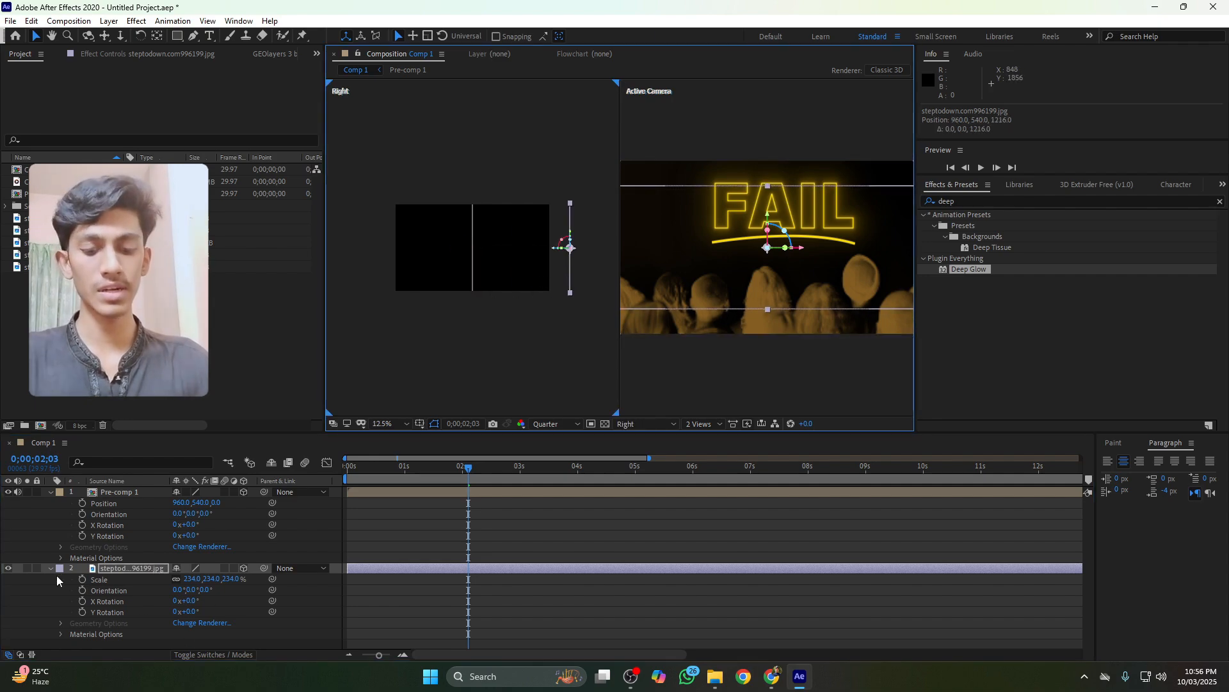
Collapse all layer properties and add a new two-node 35mm camera layer
key(ctrl+a)
key(u)
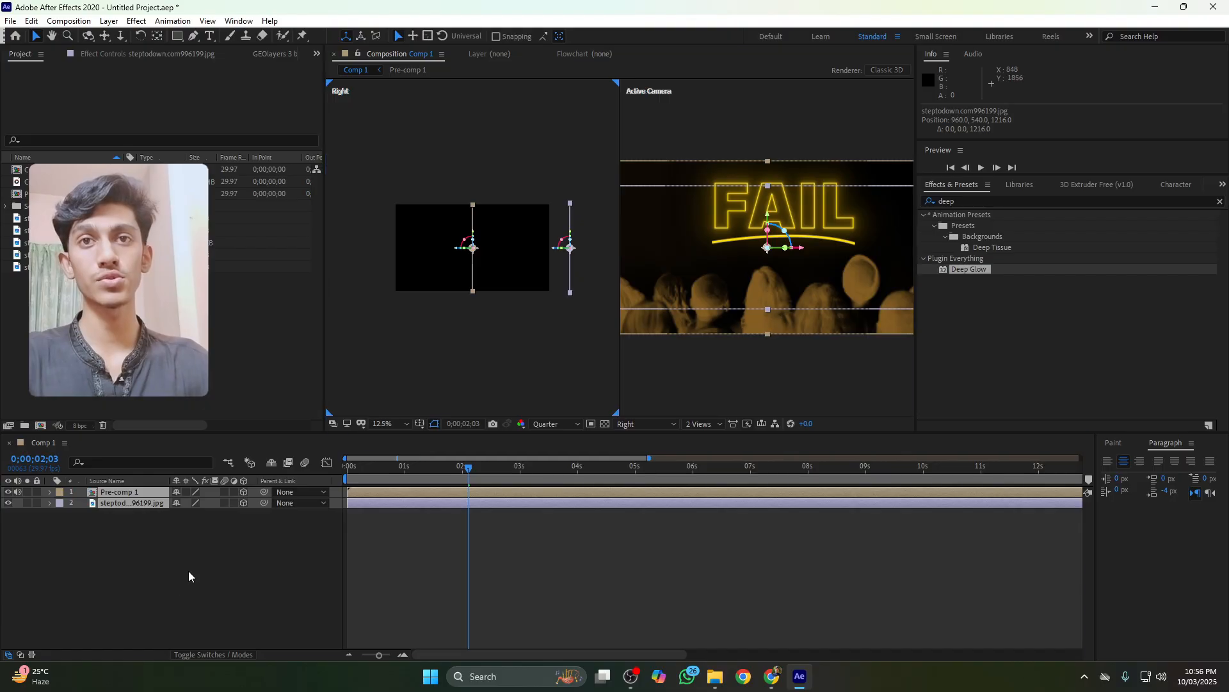
right_click(189, 570)
mouse_move(301, 426)
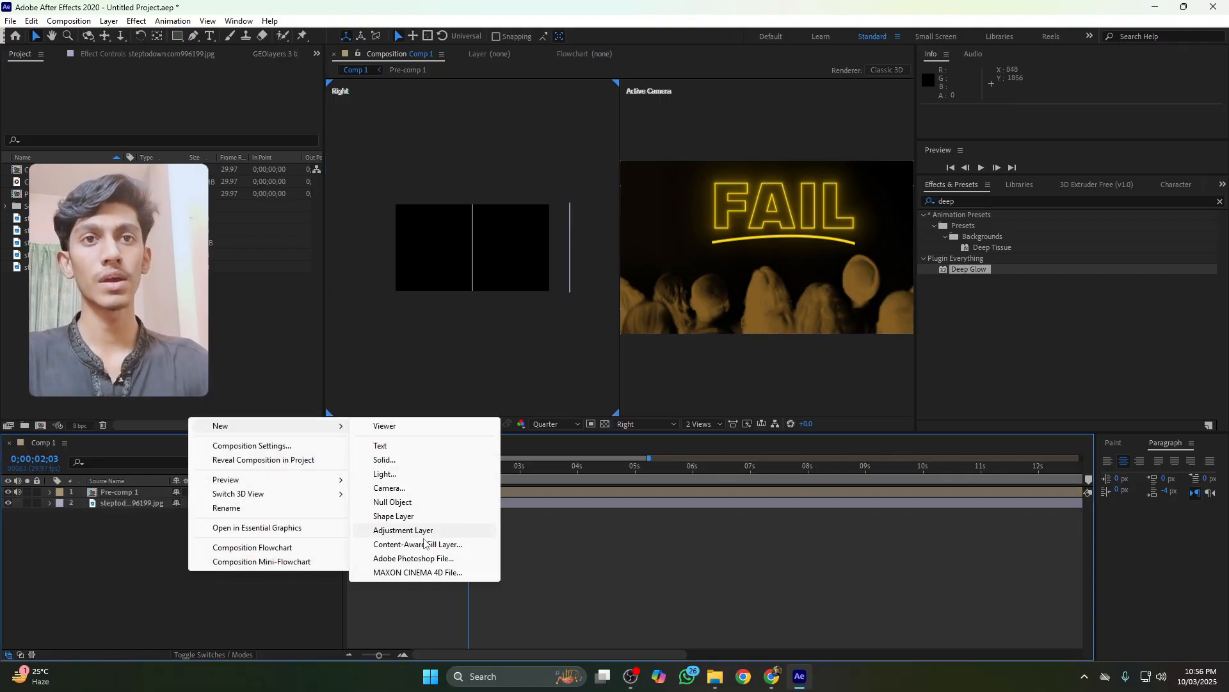
click(389, 488)
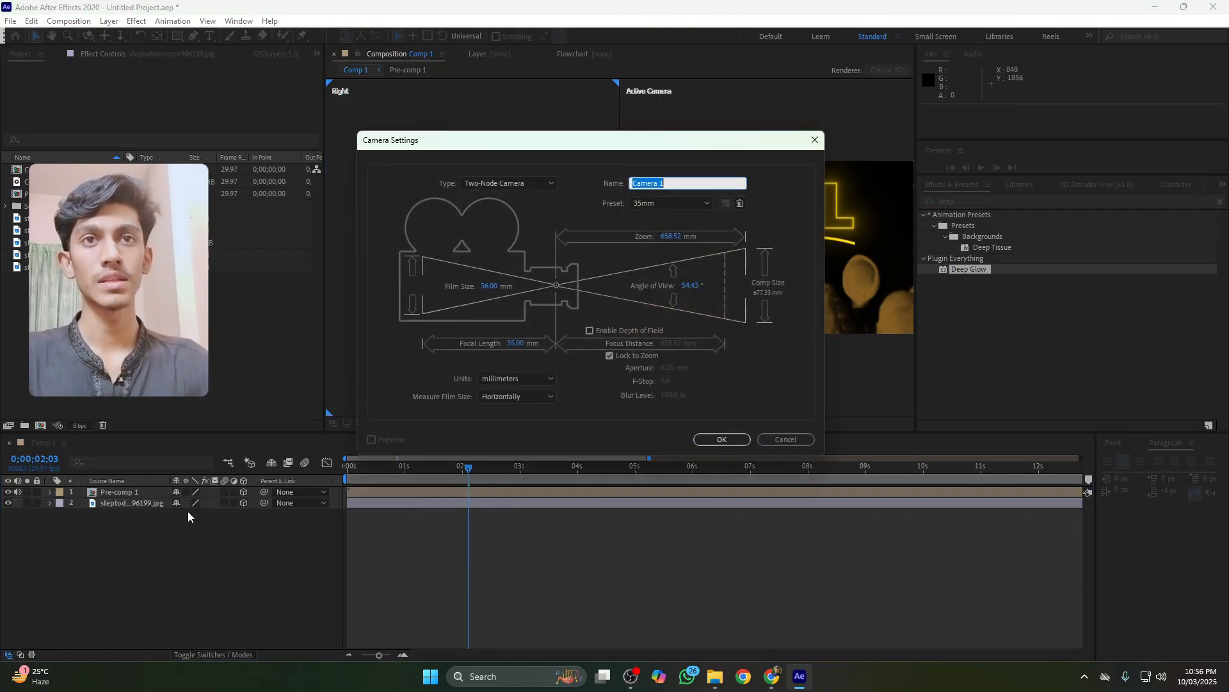
click(713, 441)
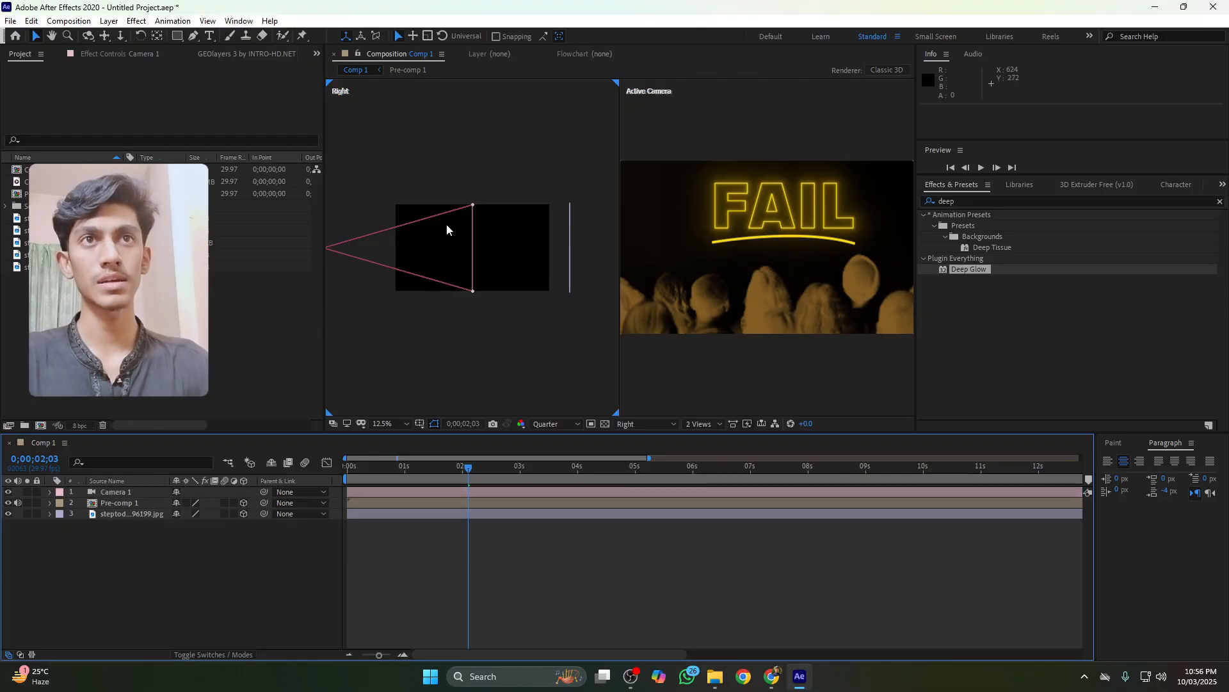
Select the pre-comp layer and move it back along Z to about 1096
click(458, 238)
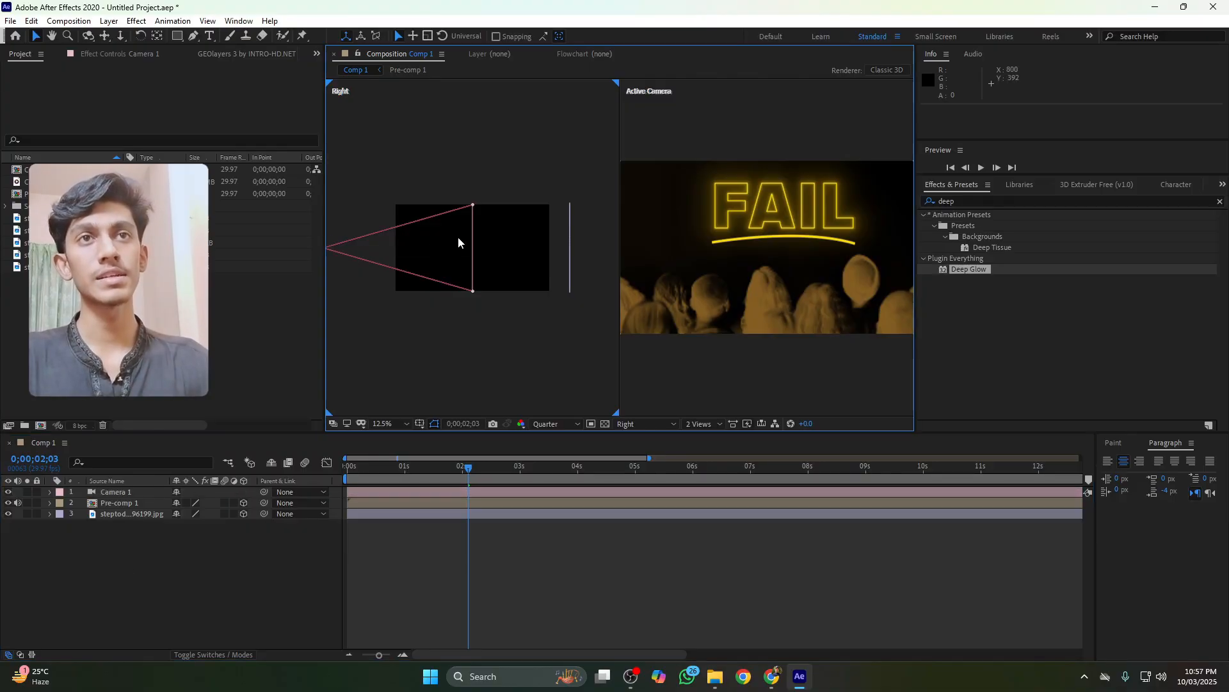
click(125, 513)
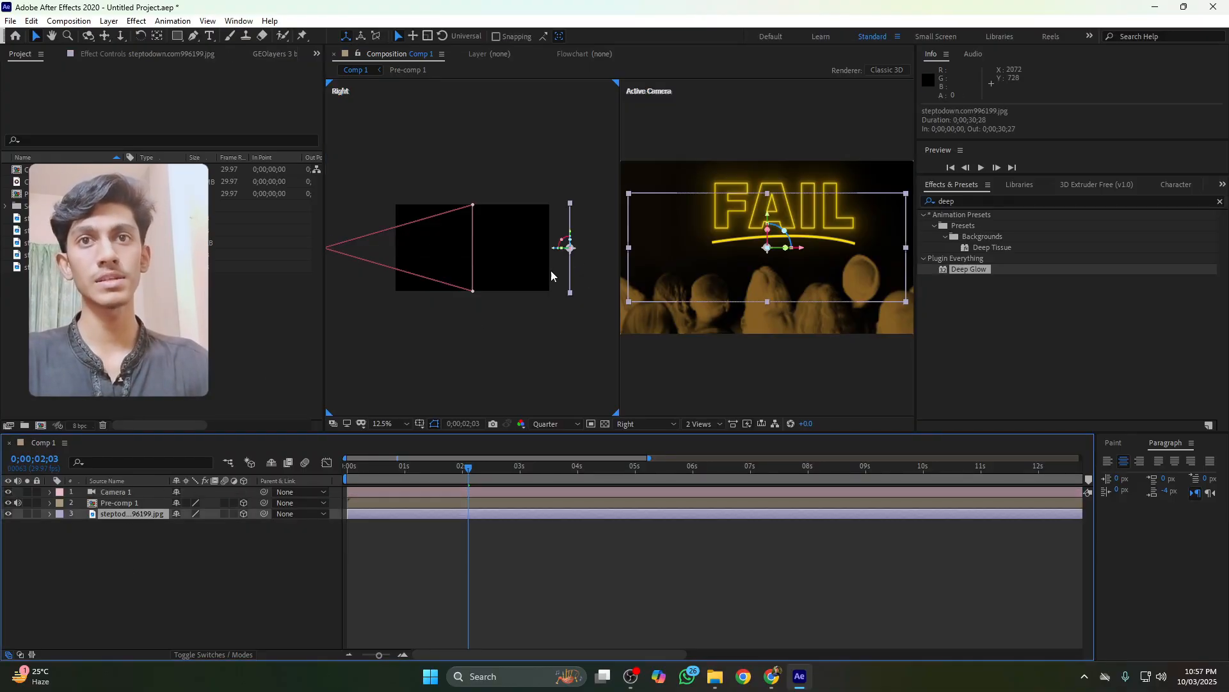
click(154, 503)
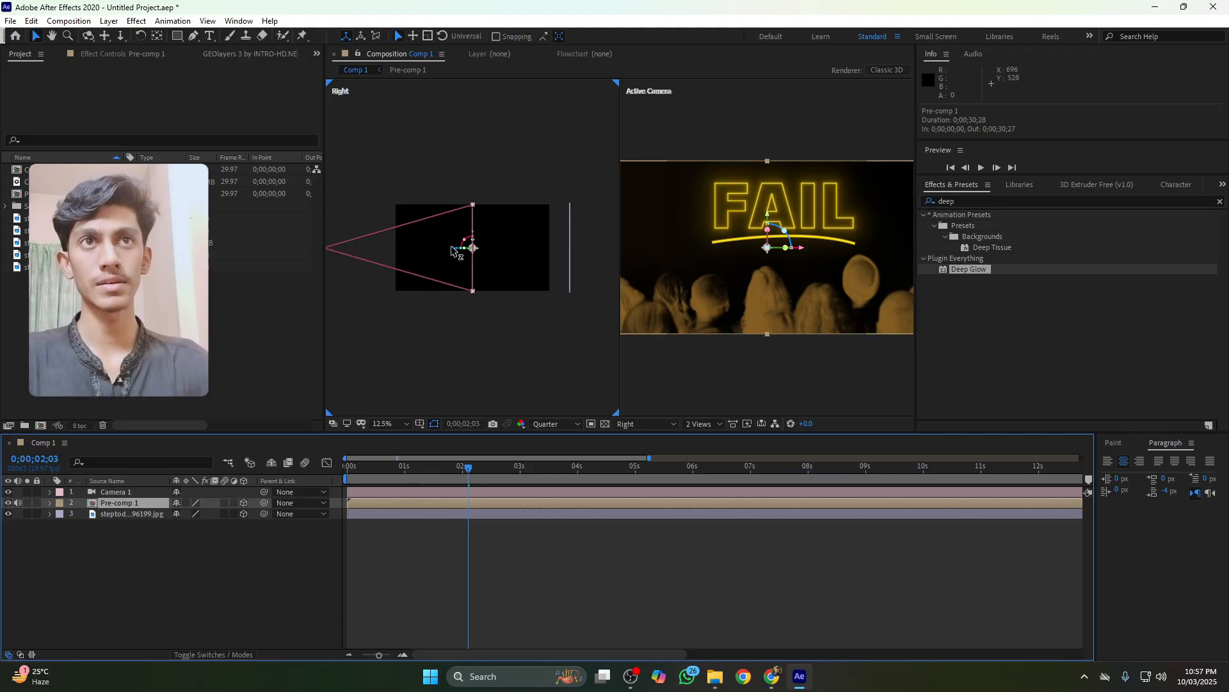
click(526, 261)
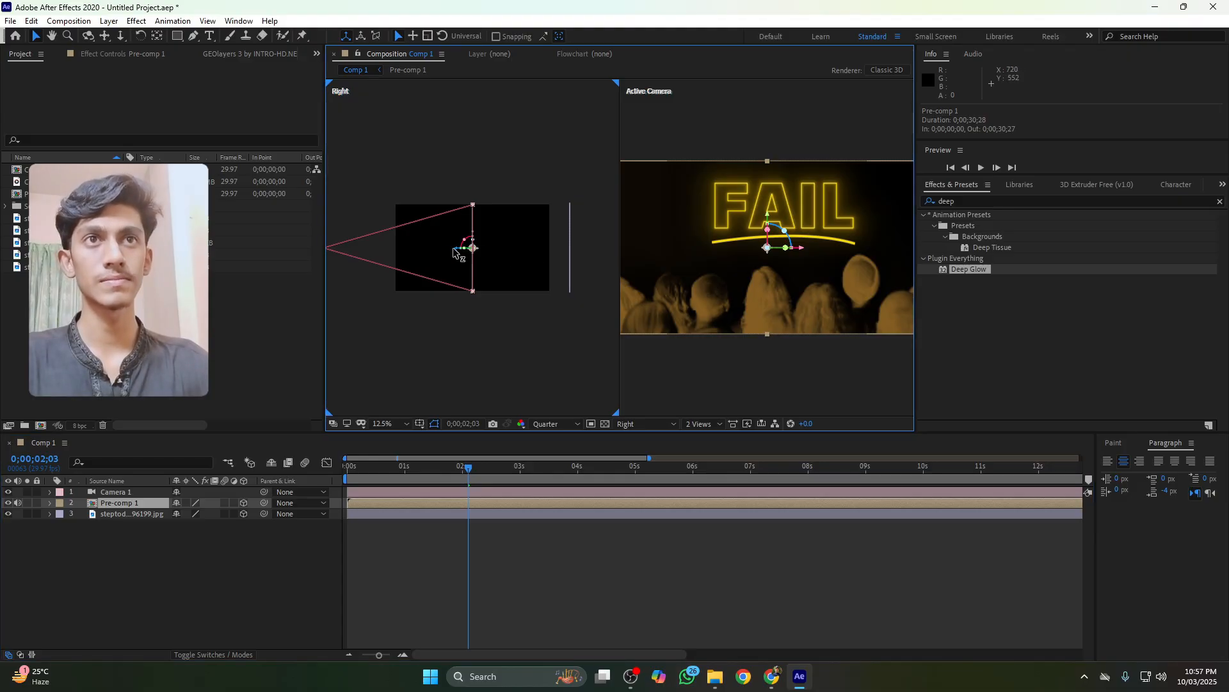
drag(454, 252, 541, 262)
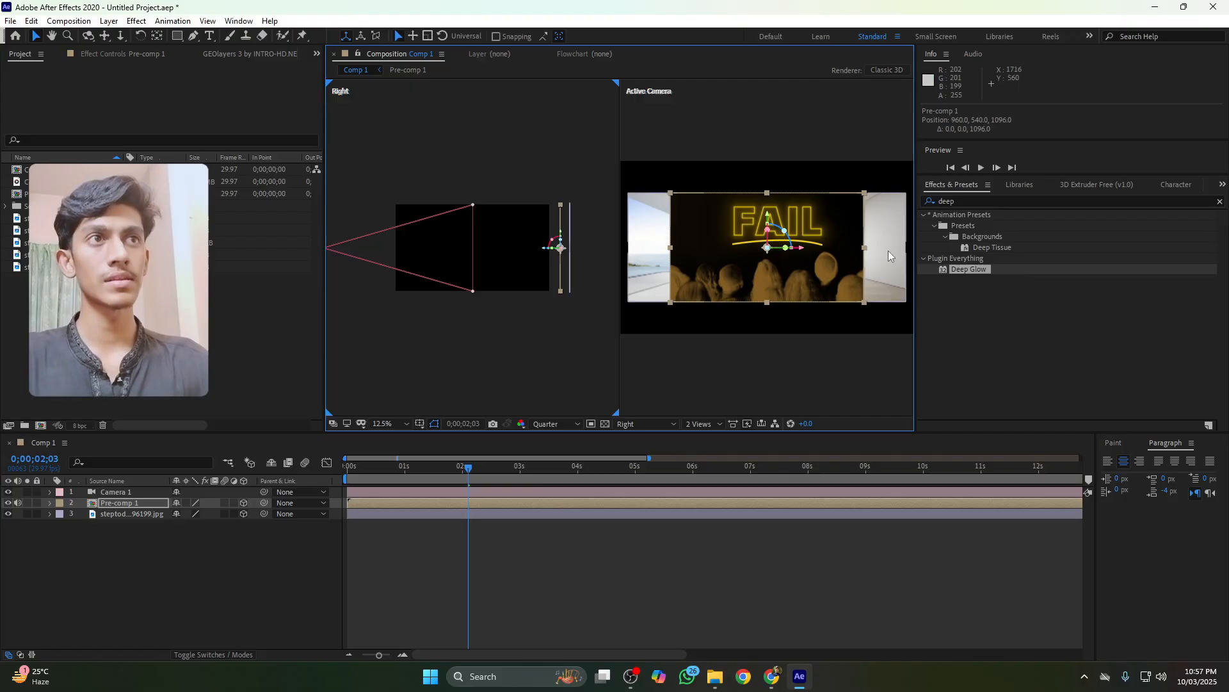
Scale the room image layer up to 393%
click(888, 257)
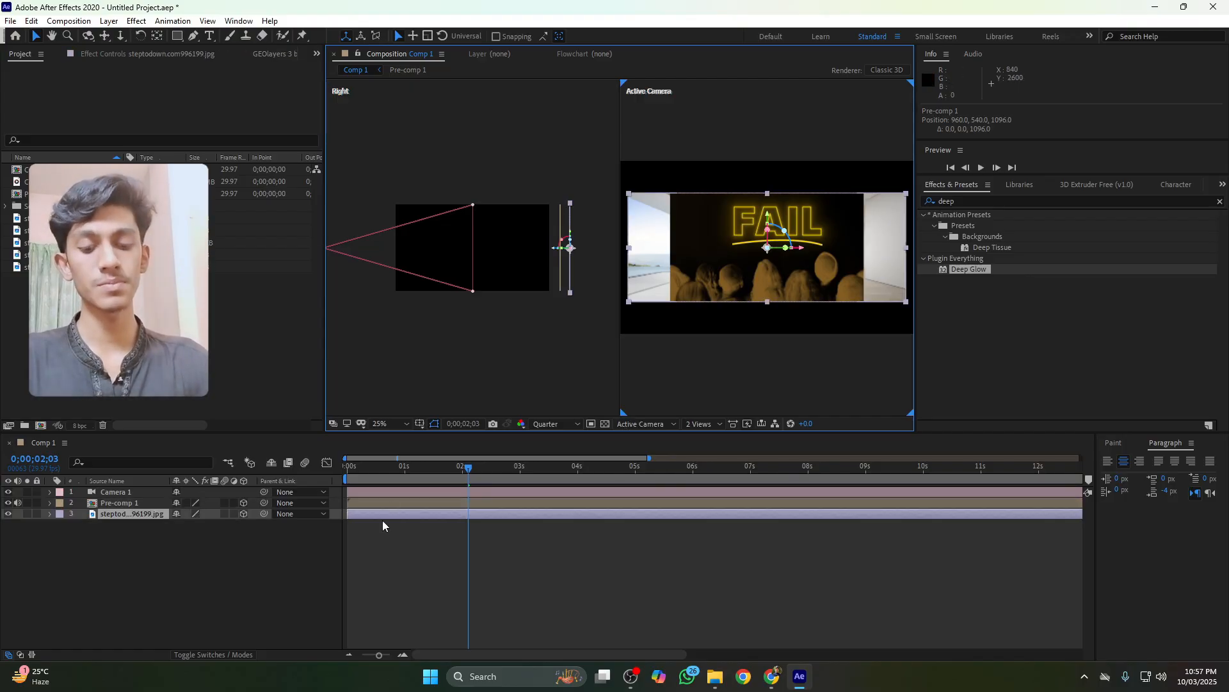
key(s)
drag(229, 529, 338, 533)
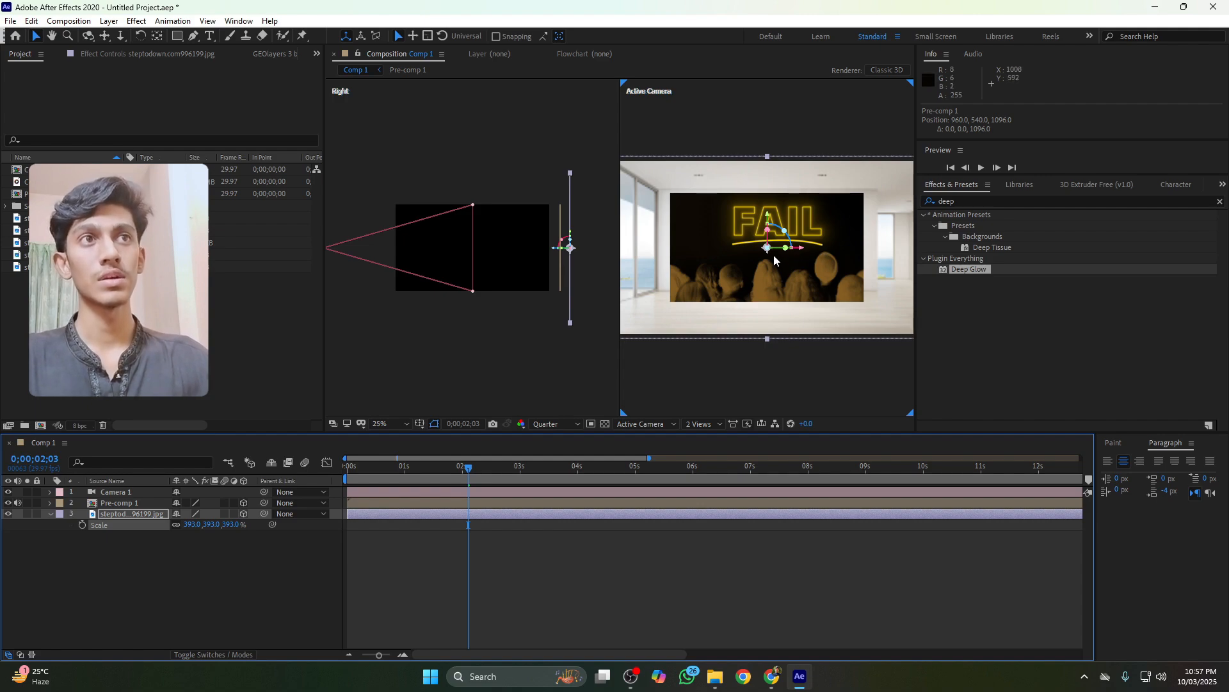
Select the pre-comp layer and scale it down to 73%
click(719, 258)
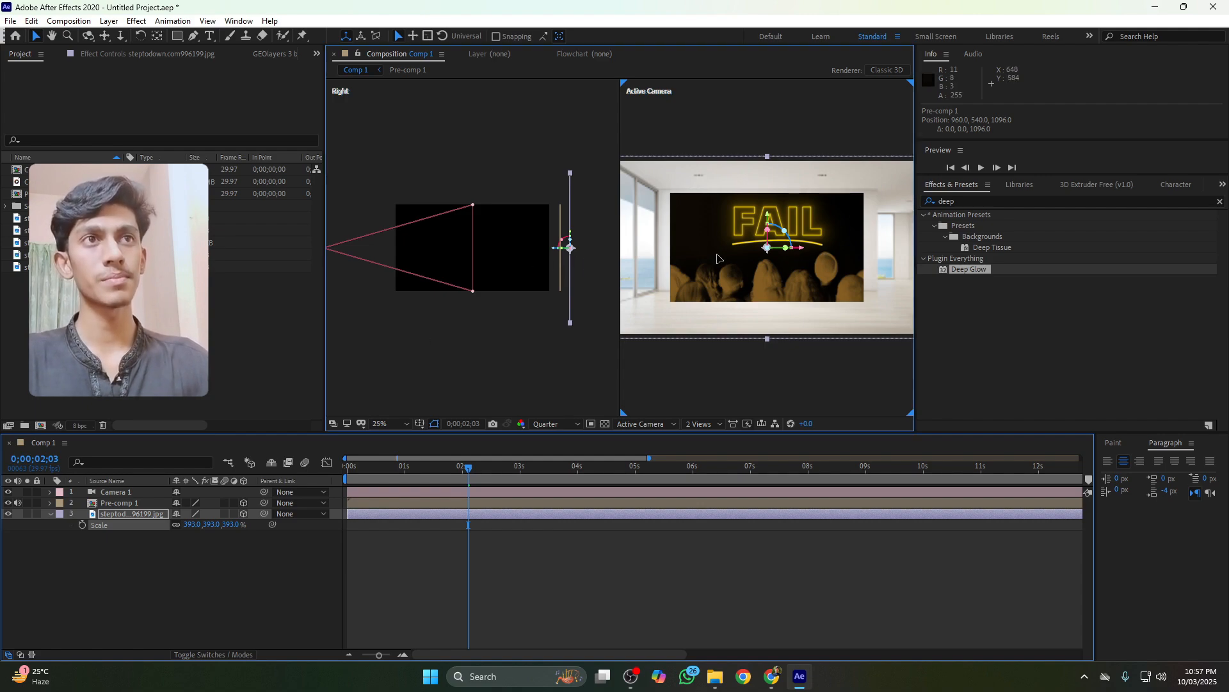
click(561, 268)
key(s)
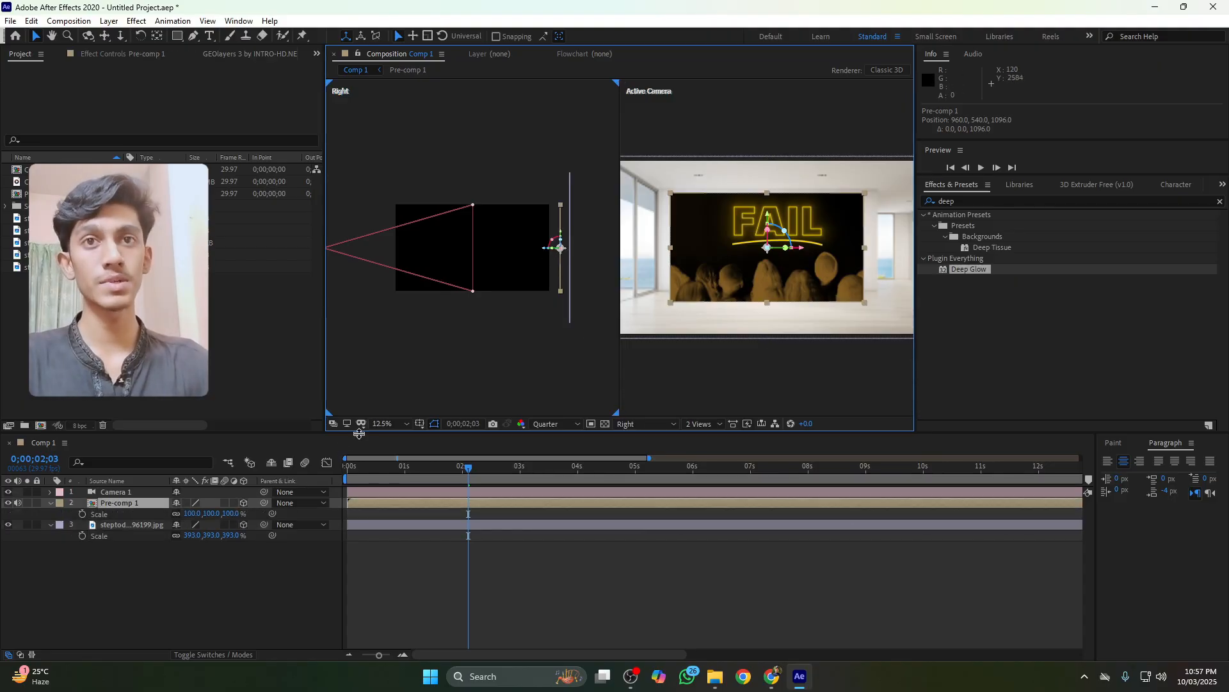
drag(234, 516, 216, 515)
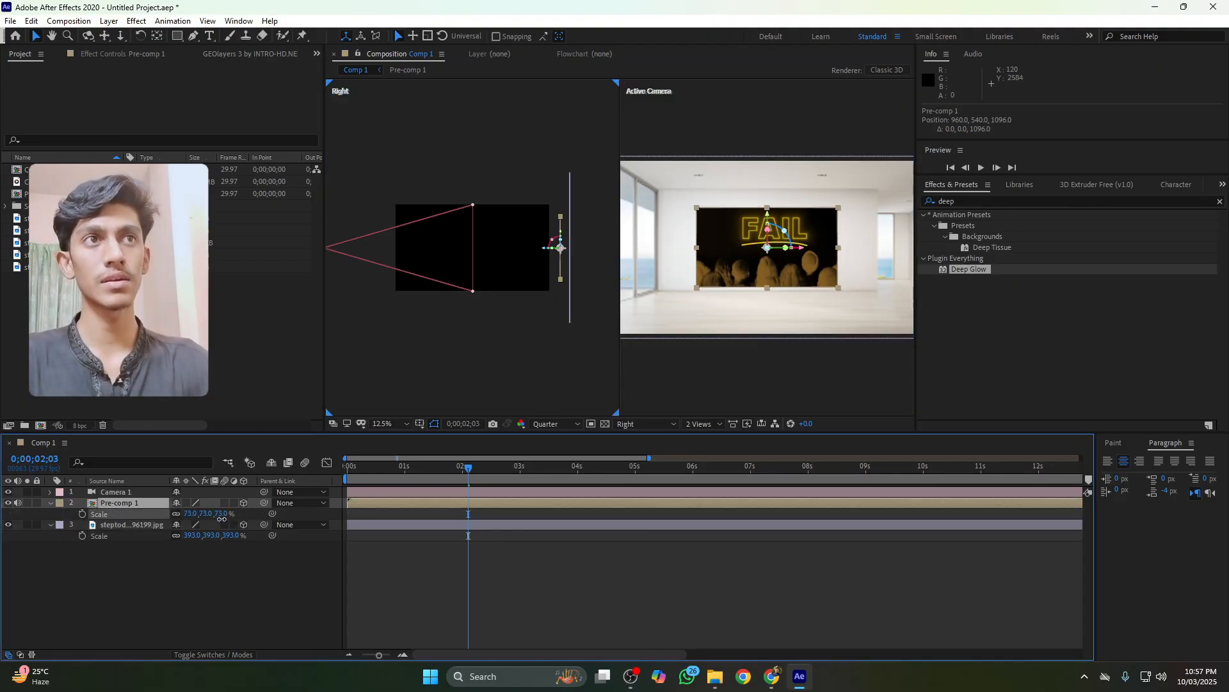
Move the pre-comp up on the room wall to a Y position of about 444
drag(768, 215, 770, 203)
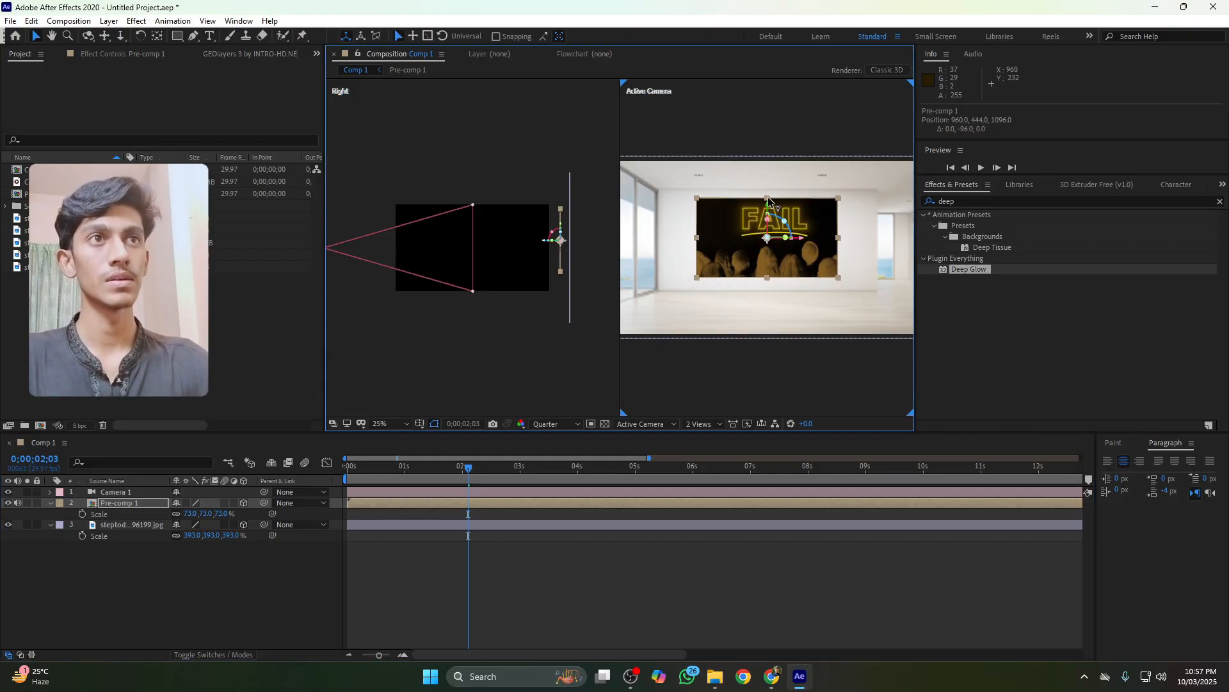
click(272, 570)
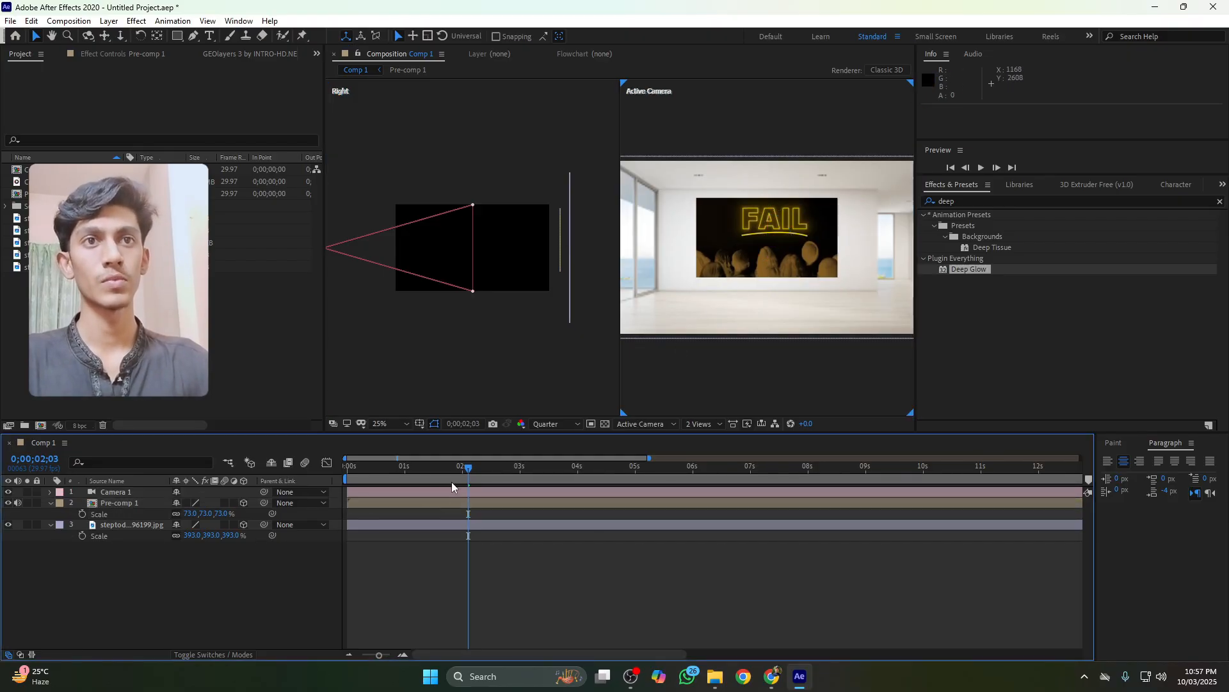
Set the time to 0;00;02;00 and add a Position keyframe on Camera 1
mouse_move(465, 469)
mouse_down()
mouse_move(411, 481)
mouse_move(448, 484)
mouse_up()
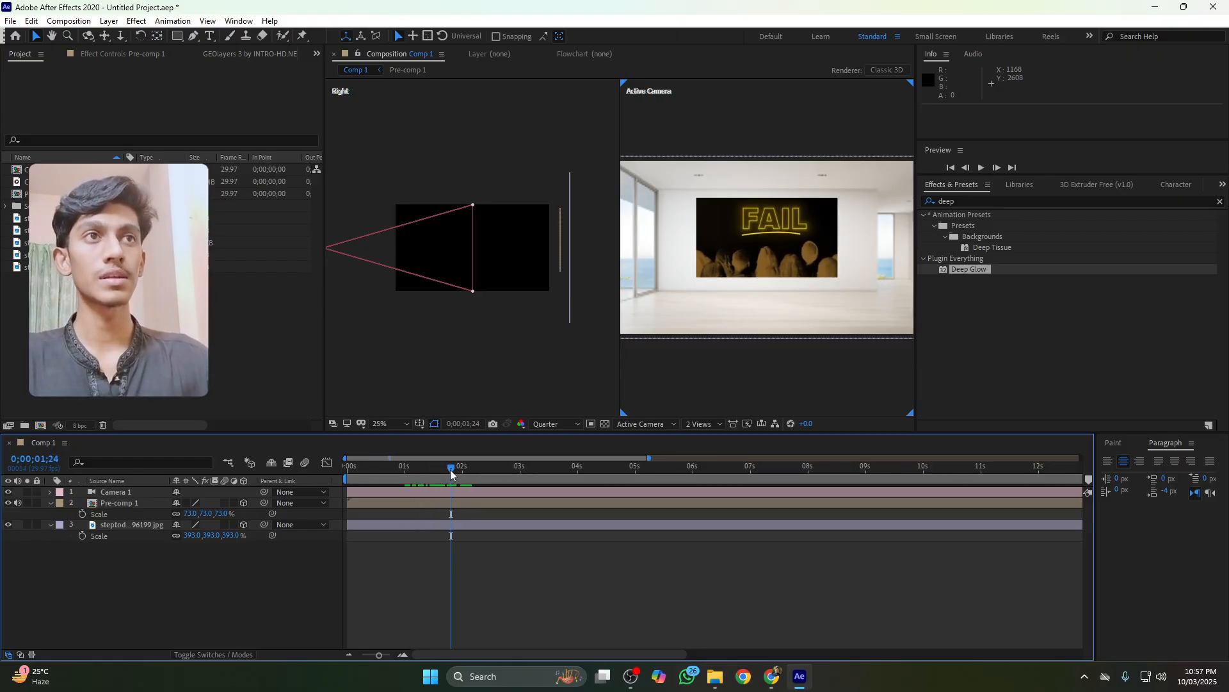
mouse_move(451, 473)
mouse_down()
mouse_move(435, 471)
mouse_move(463, 481)
mouse_up()
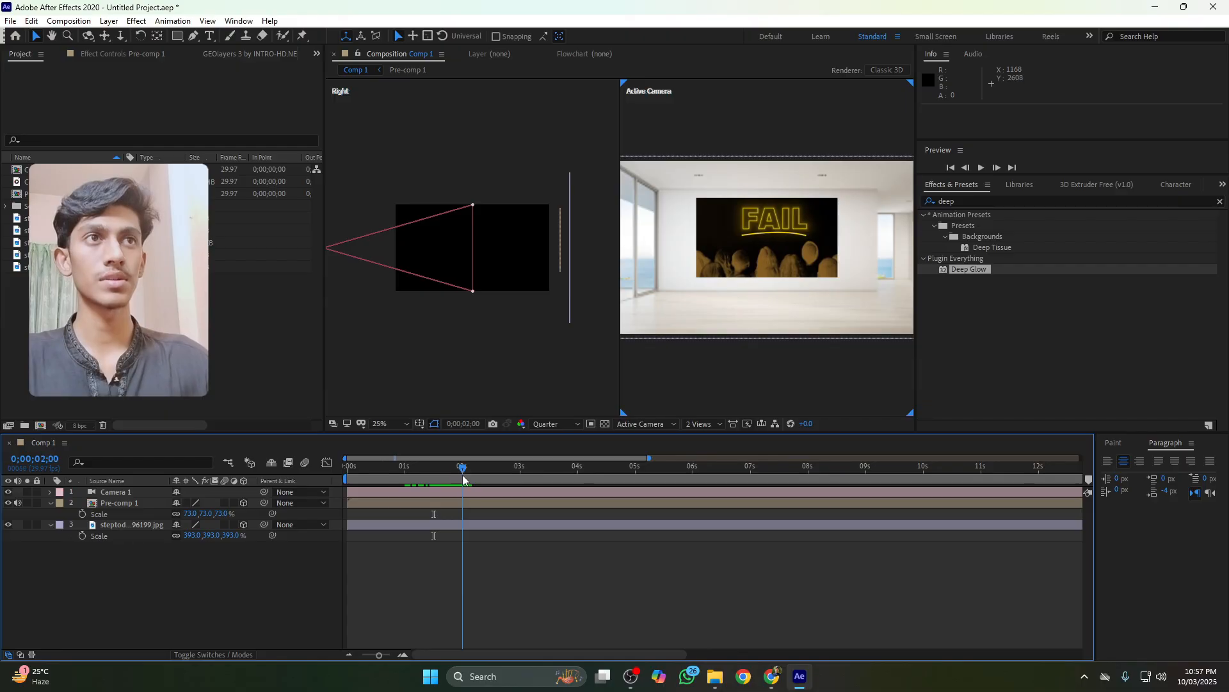
click(120, 493)
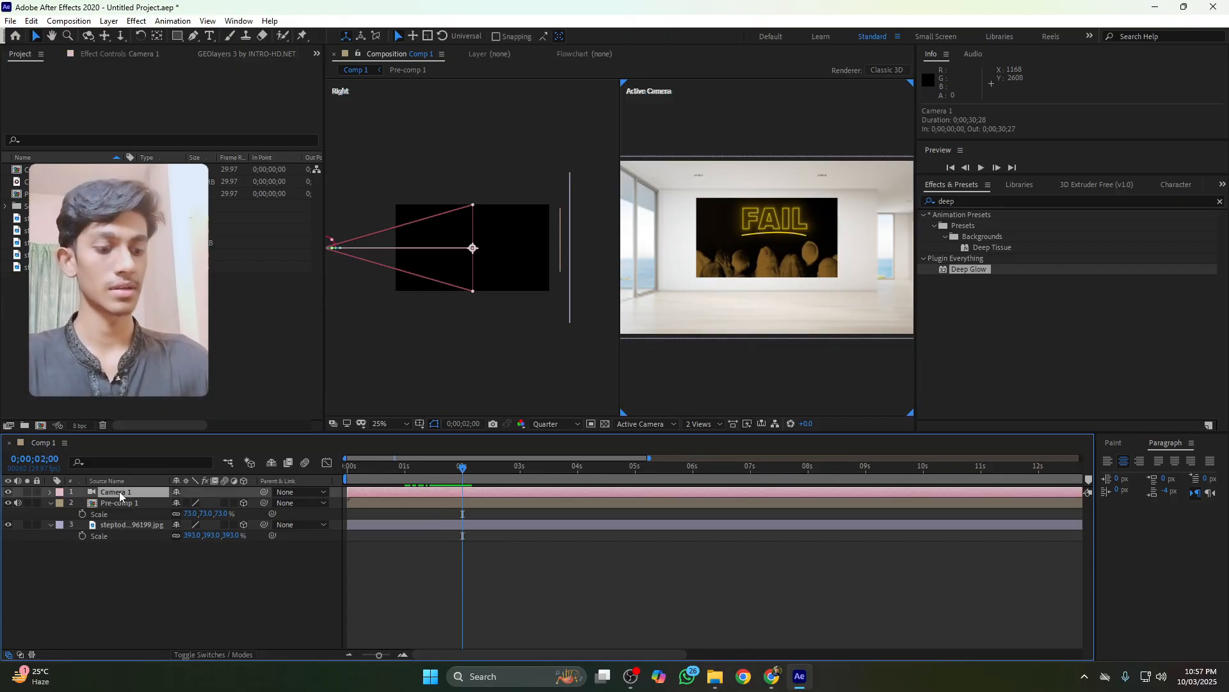
key(p)
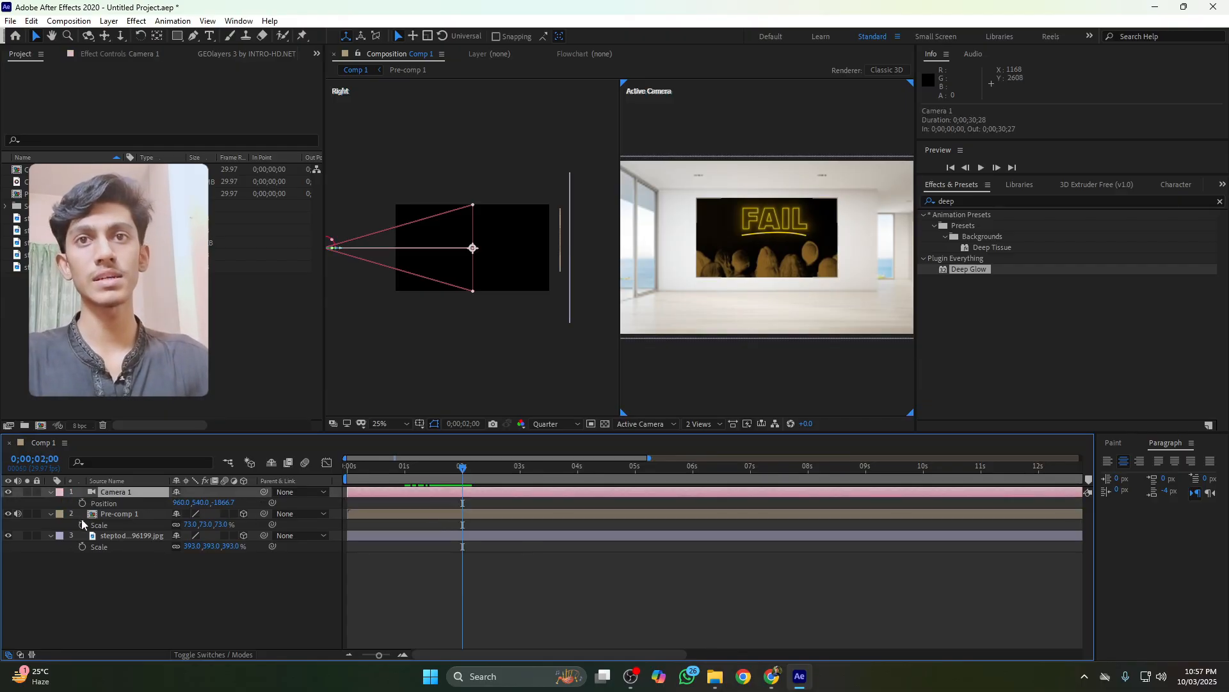
click(82, 504)
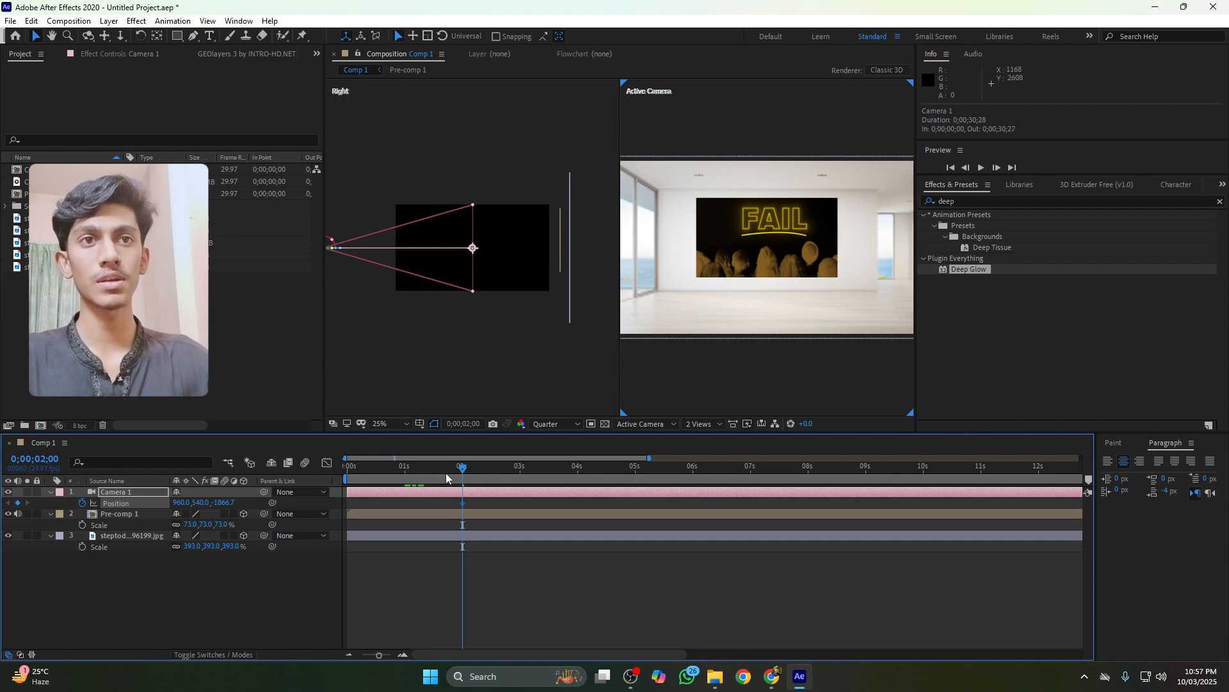
Push the camera forward along Z toward the TV screen at the 0;00;02;00 keyframe, undoing a stray adjustment
drag(463, 472, 511, 474)
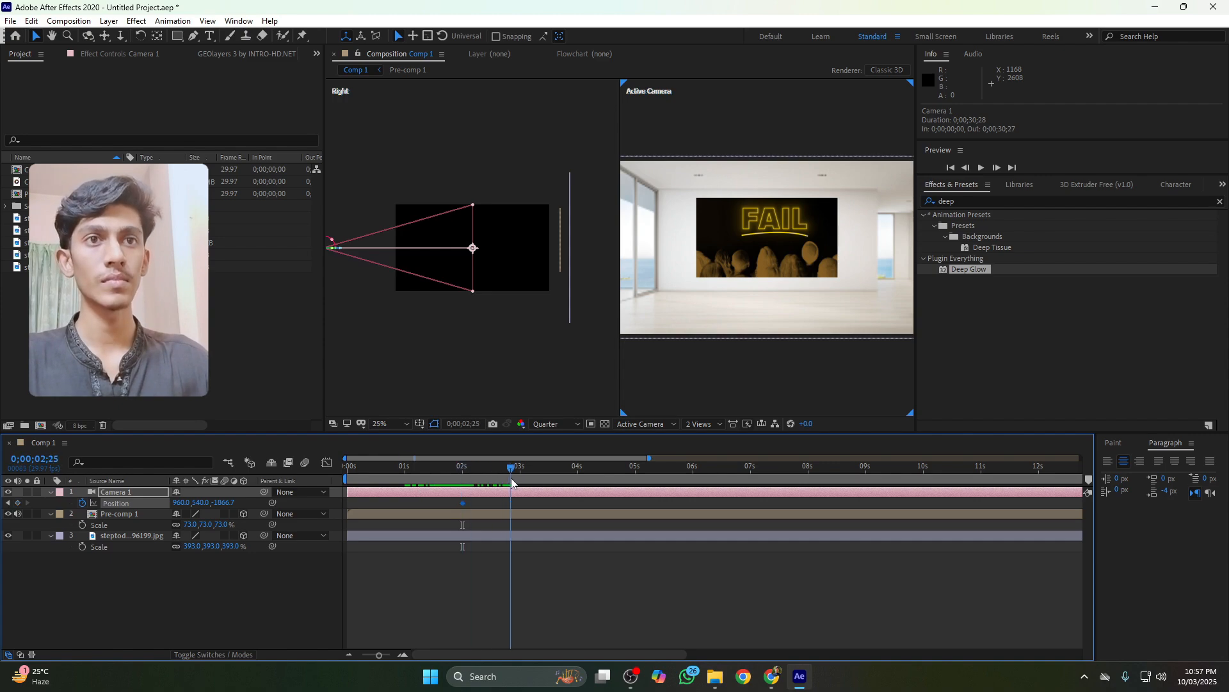
click(10, 503)
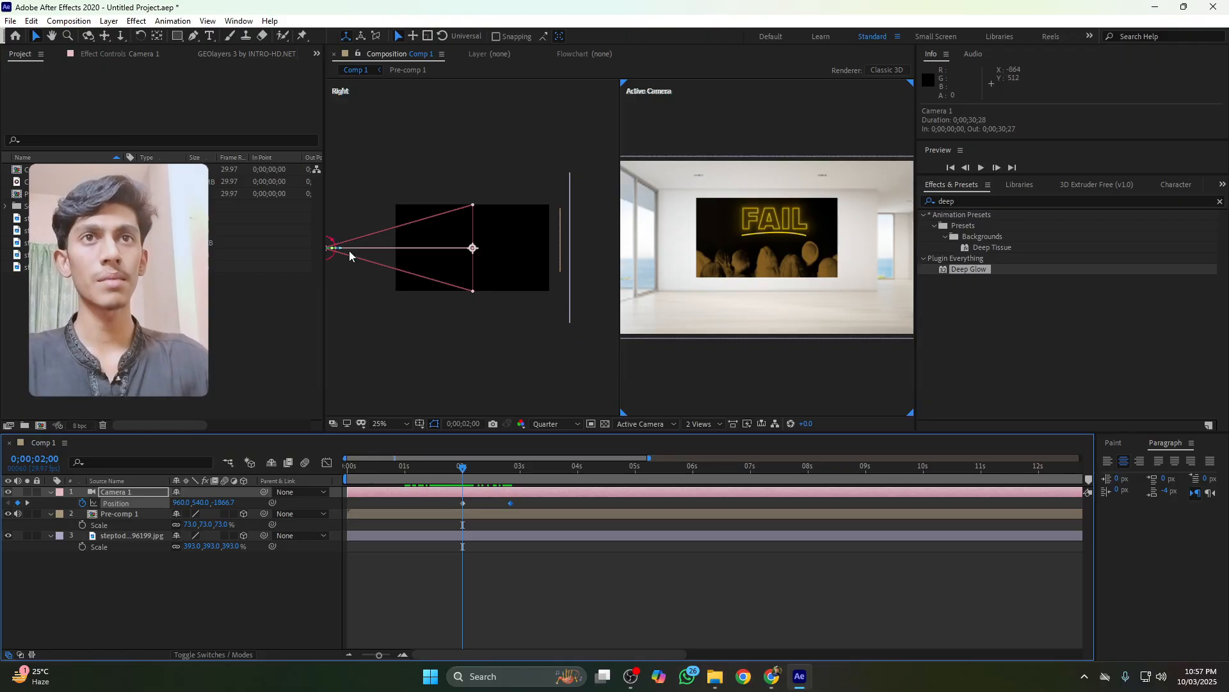
drag(349, 251, 504, 253)
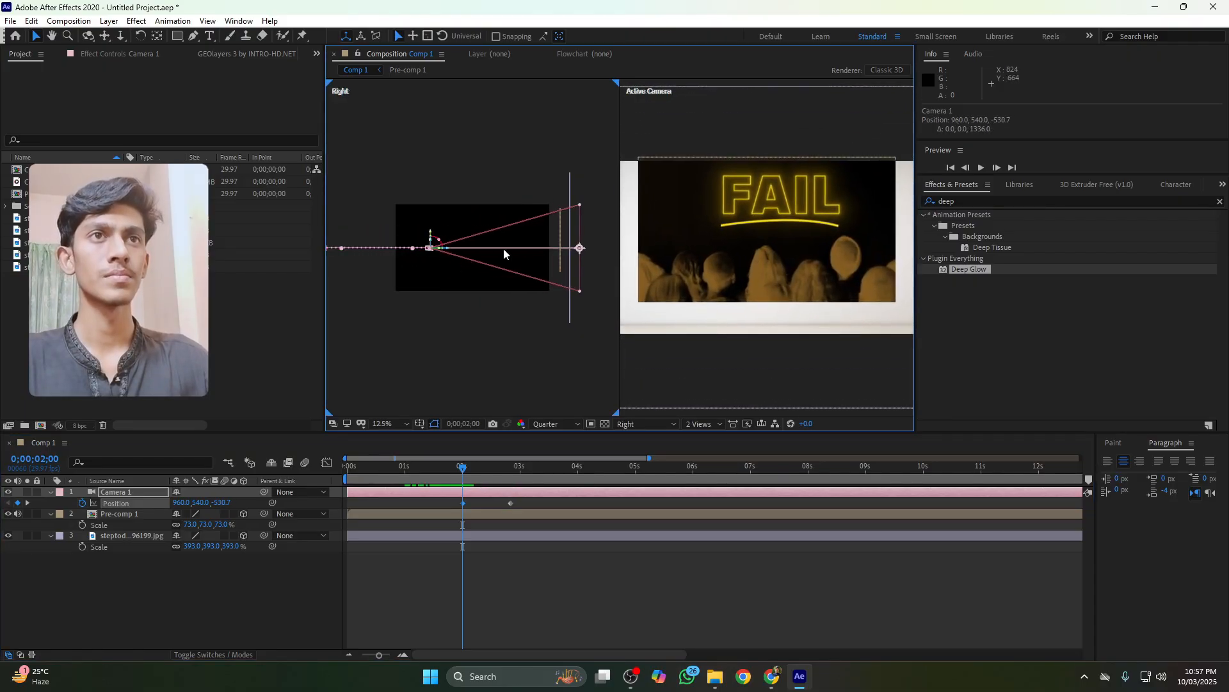
drag(432, 235, 457, 225)
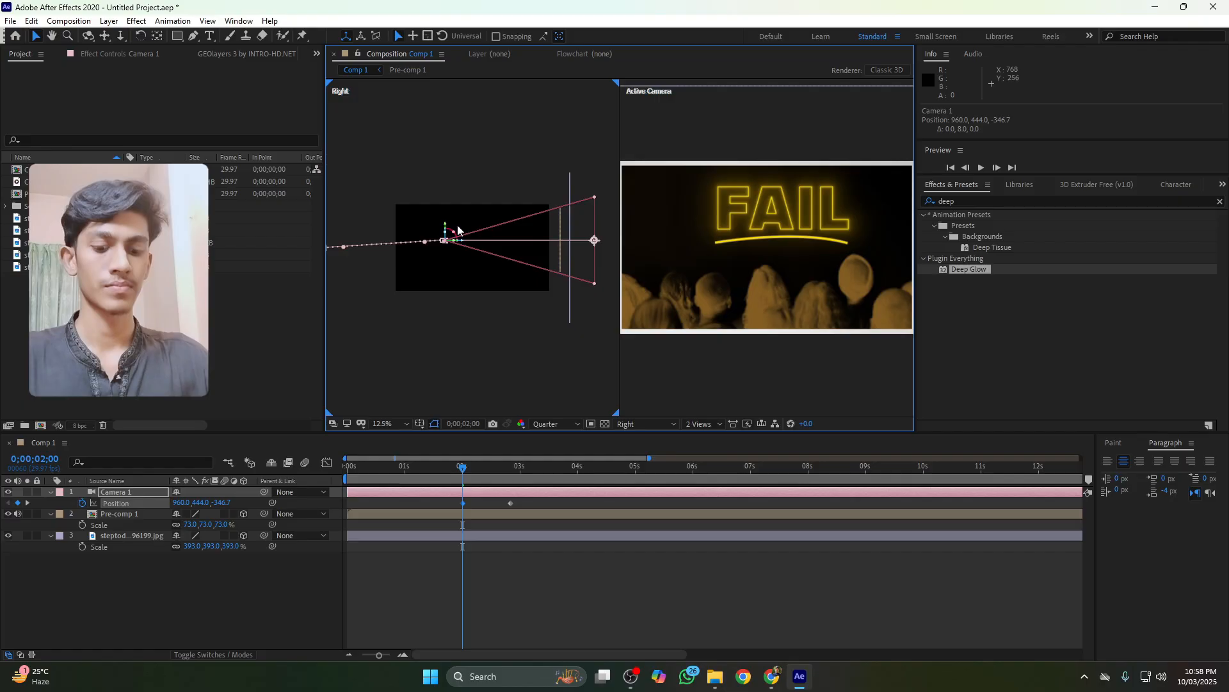
key(ctrl+z)
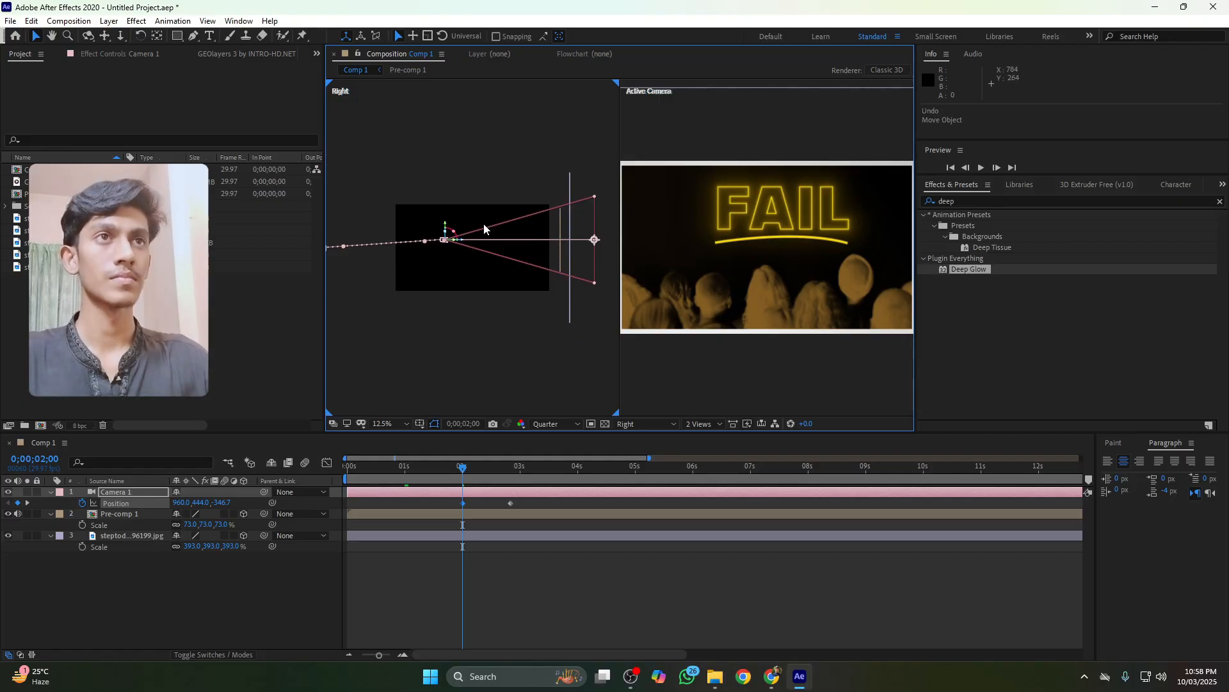
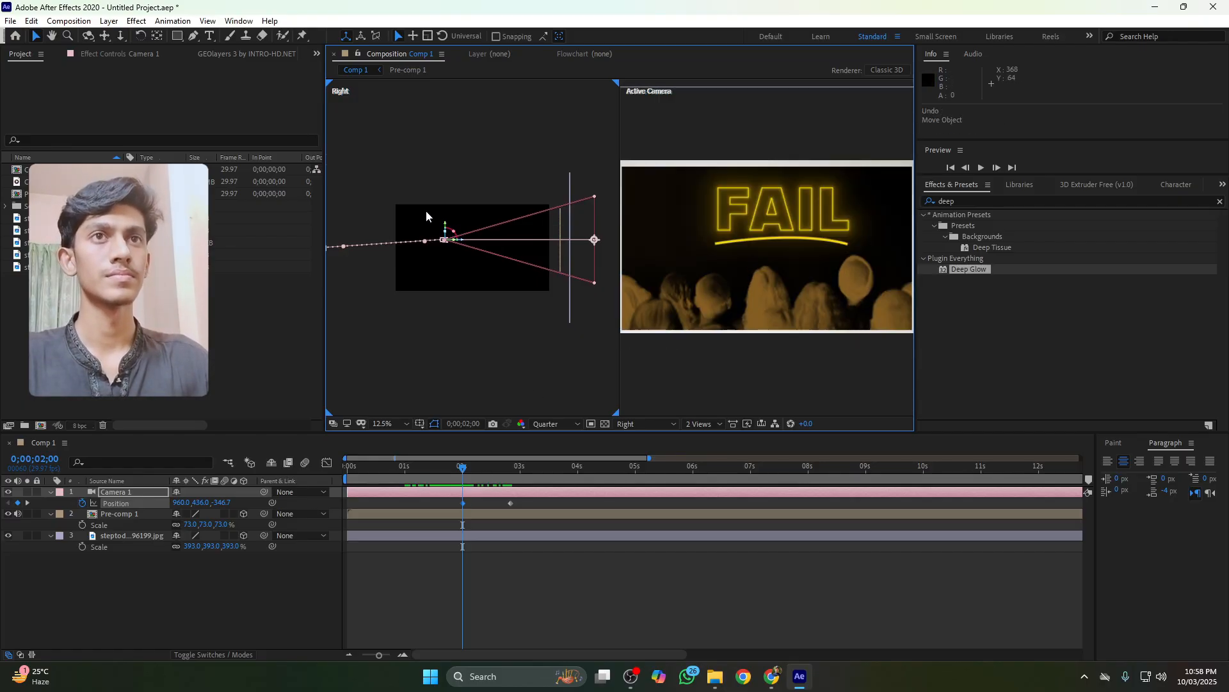
Move Camera 1 to a Y position of 444 at the 0;00;02;00 keyframe and apply Easy Ease to its Position keyframes
mouse_move(462, 241)
mouse_down()
mouse_move(473, 244)
mouse_move(455, 224)
mouse_up()
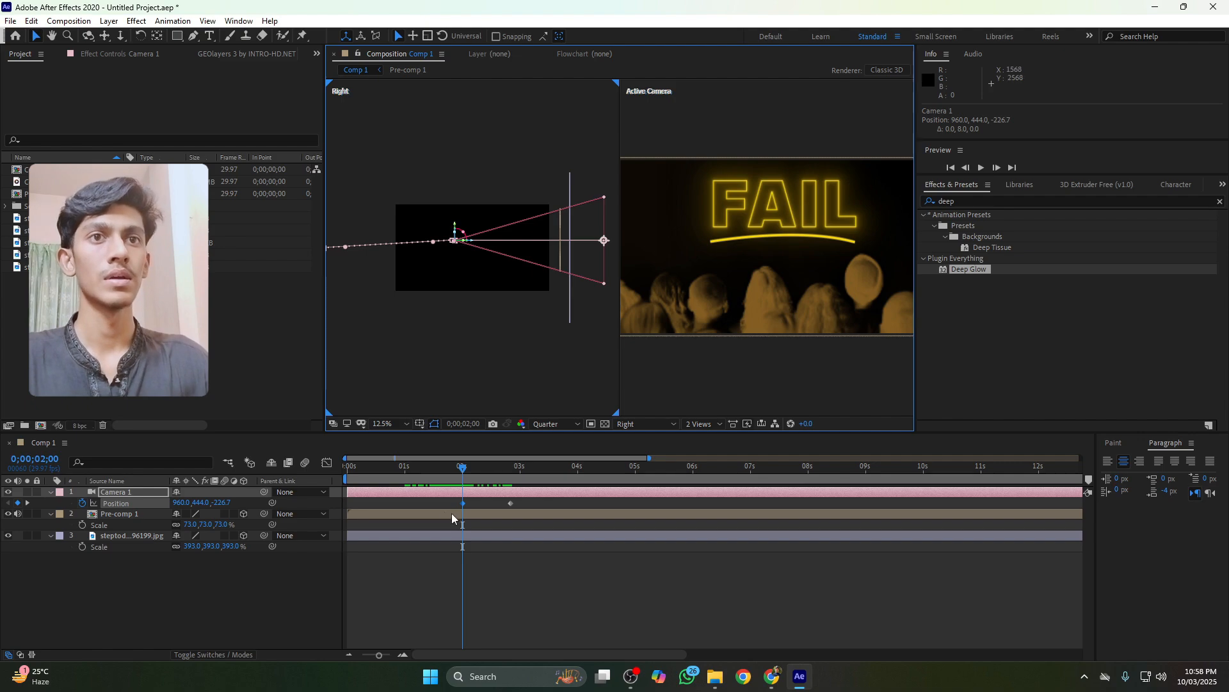
click(507, 503)
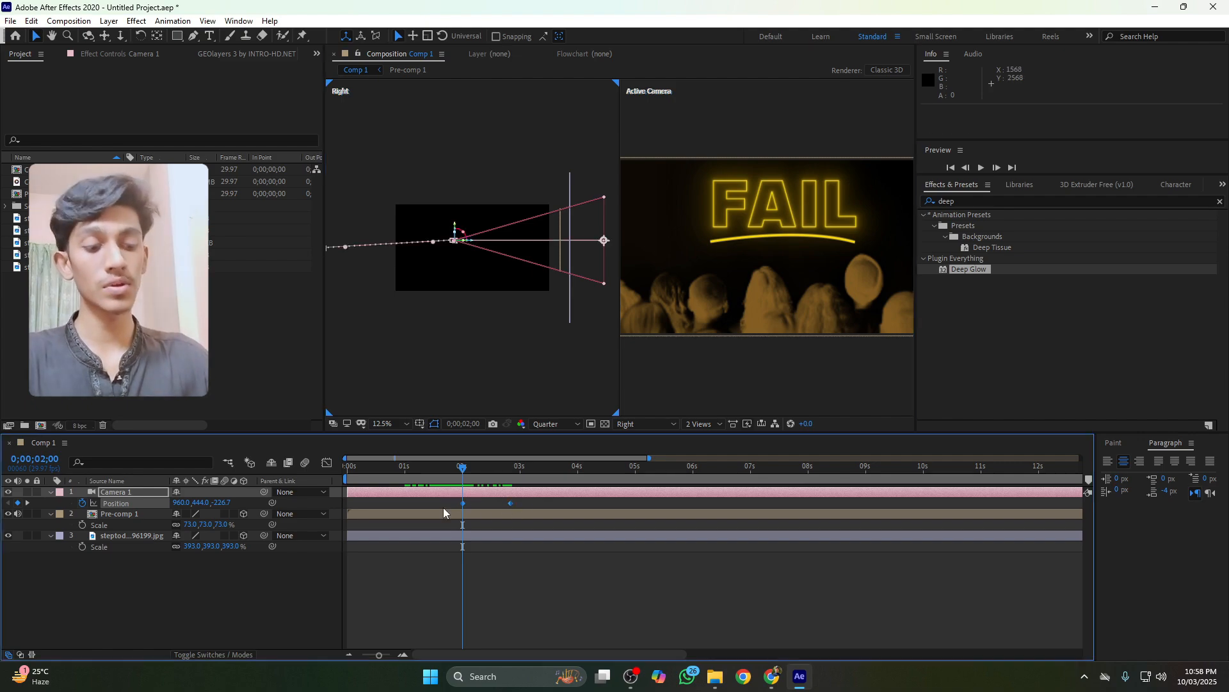
key(F9)
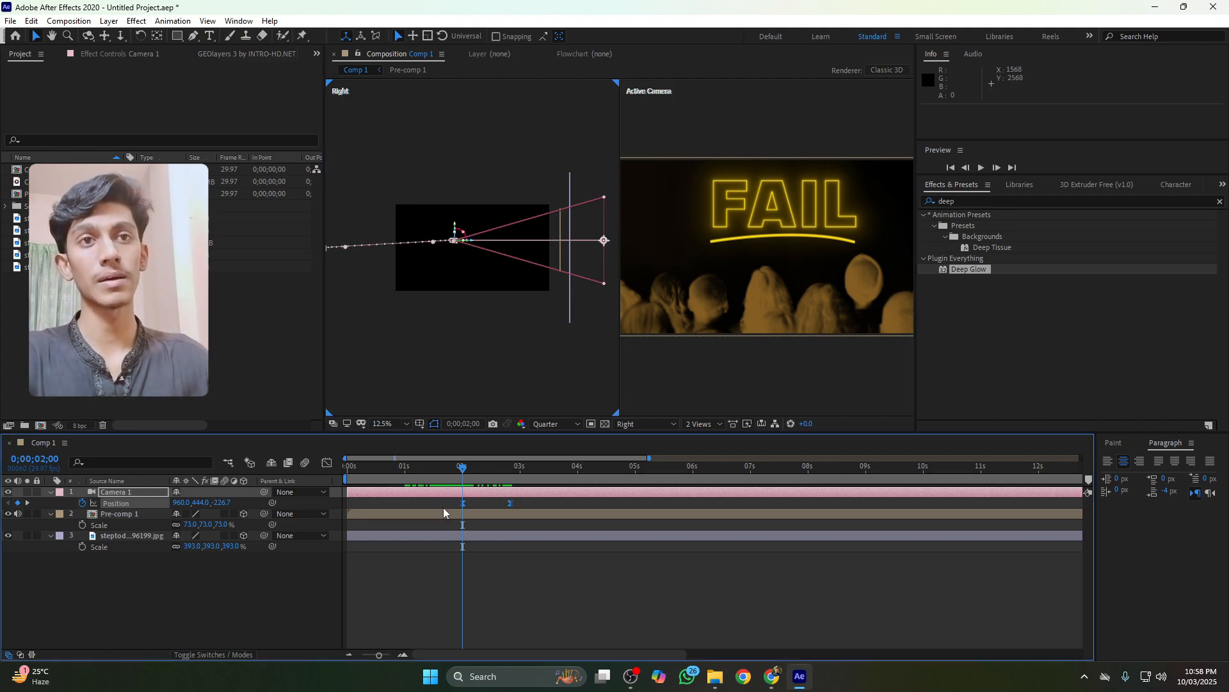
Preview the camera zoom animation from just before the 2-second mark
click(452, 470)
key(space)
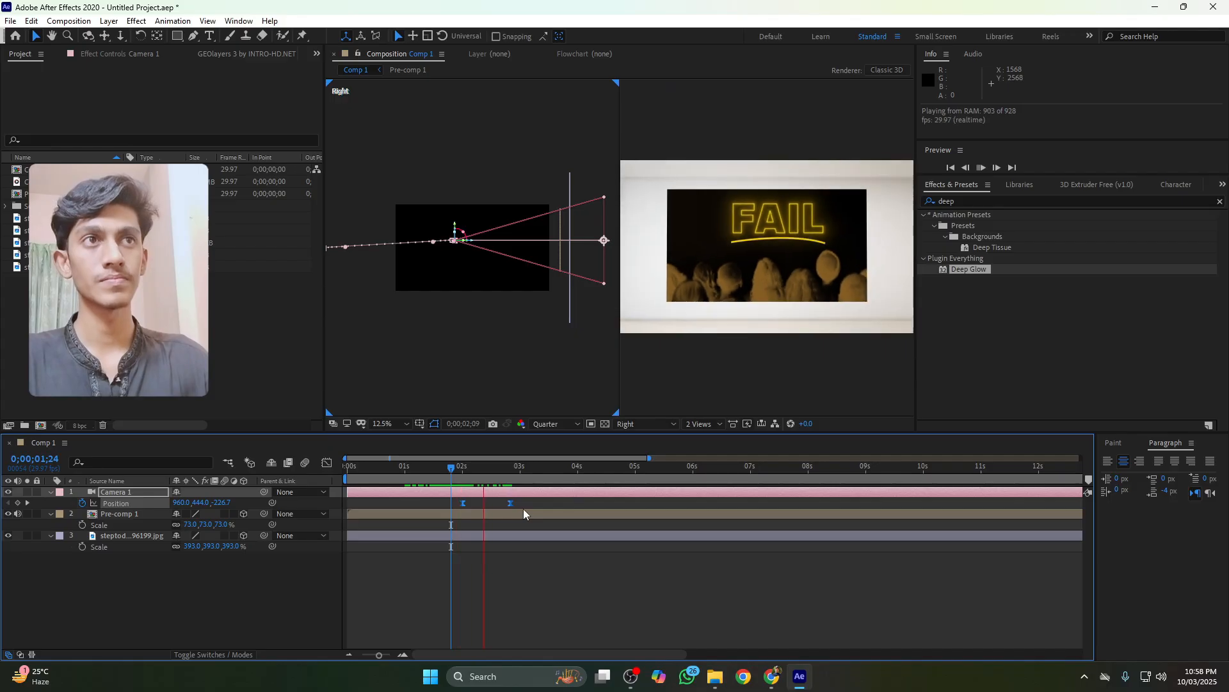
key(space)
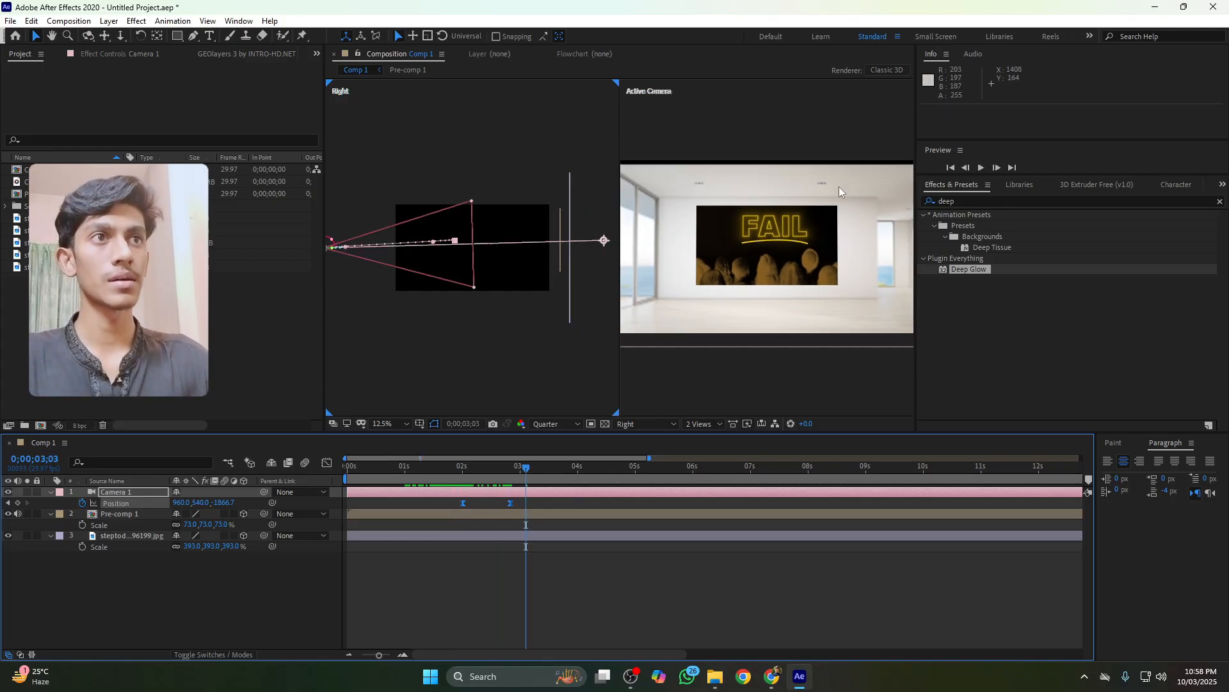
Select the background room image layer and scale it up to 422%
click(674, 216)
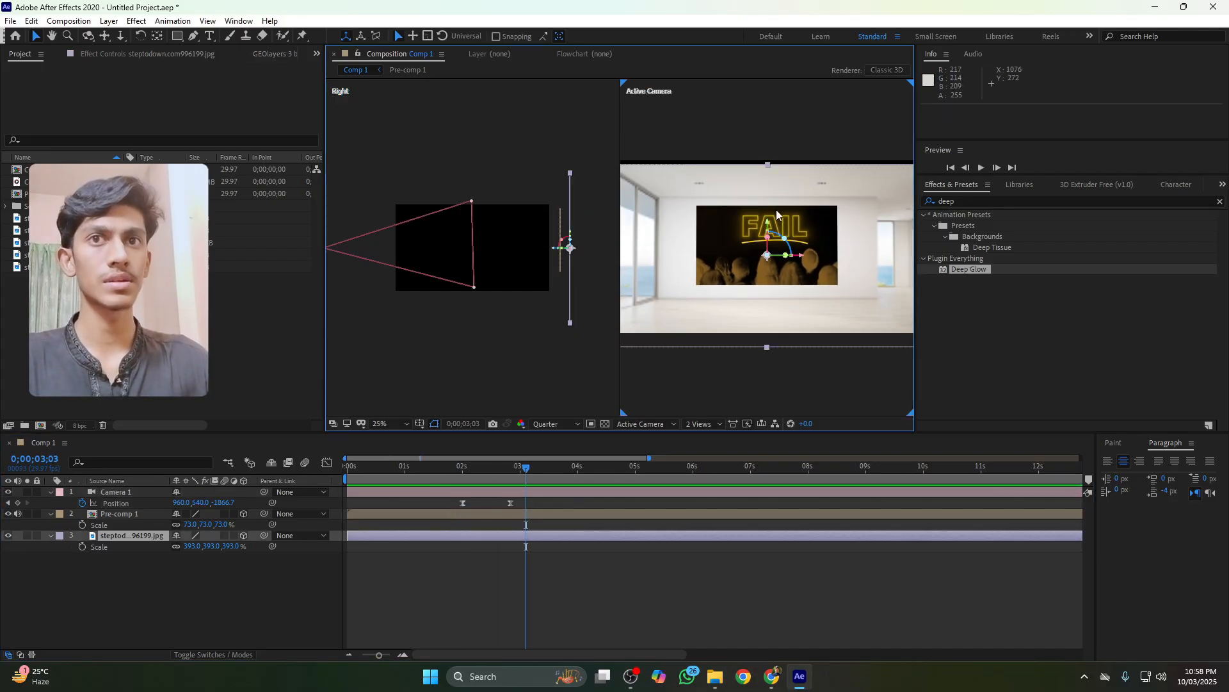
drag(230, 546, 255, 552)
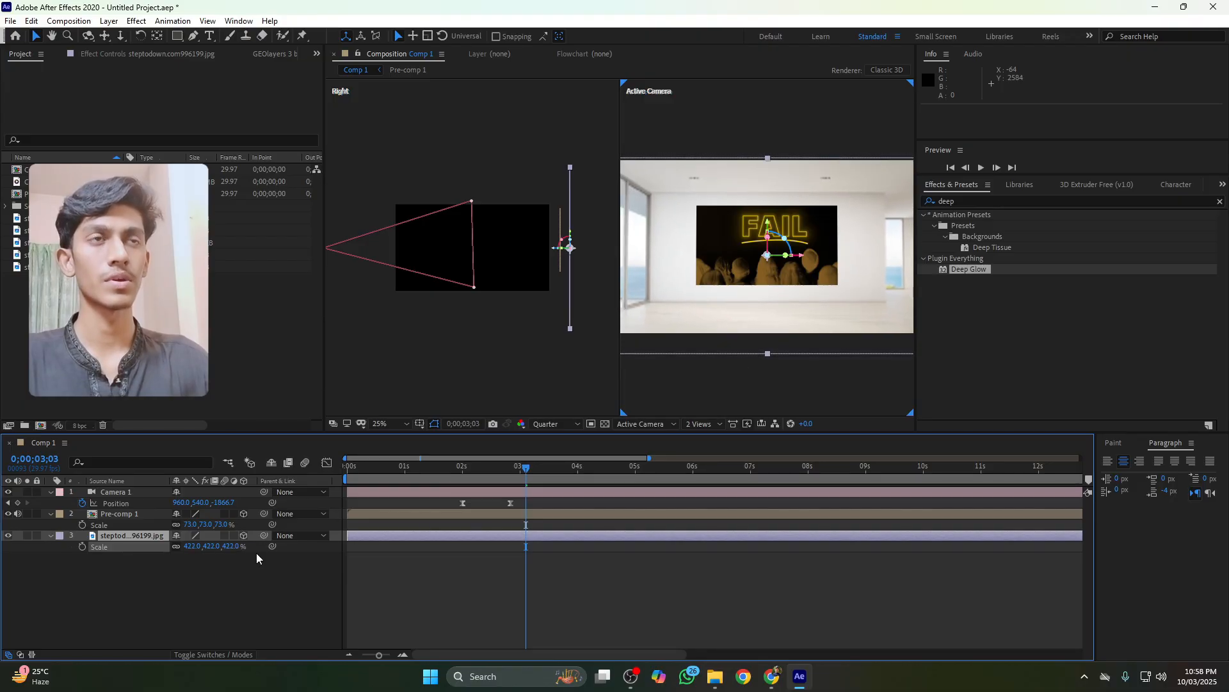
Search for and apply the Levels effect to the background room image, adjusting its histogram midtone slider
drag(973, 202, 906, 208)
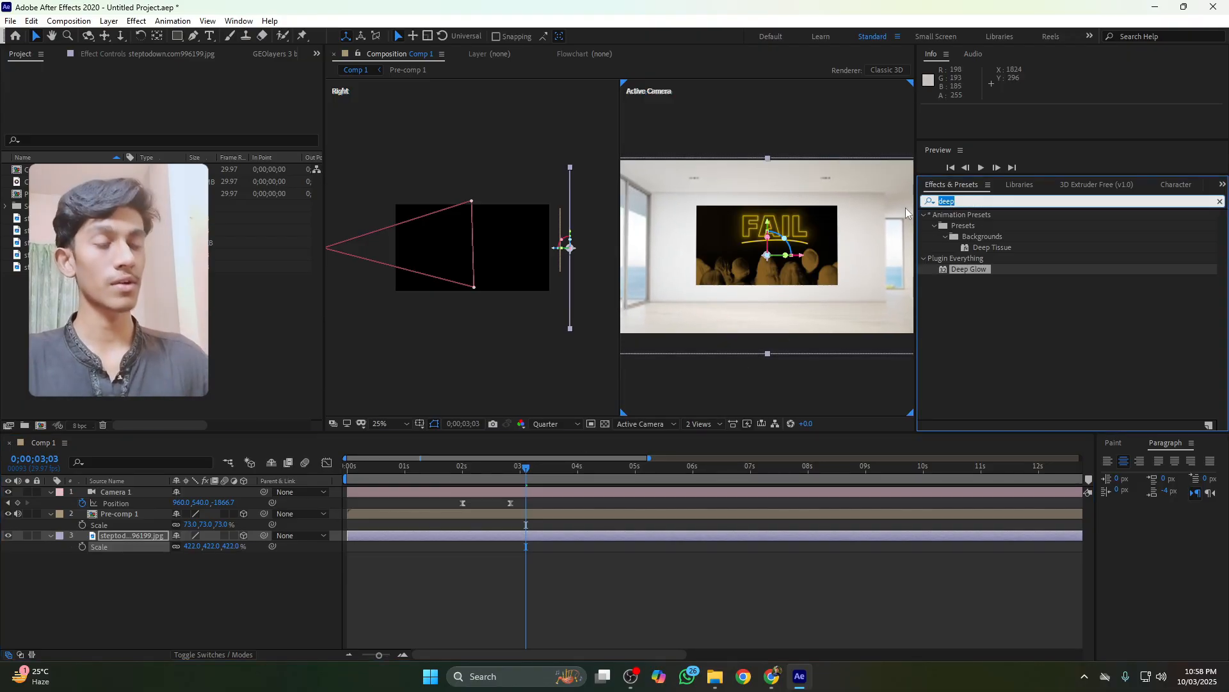
key(BackSpace)
text(leve)
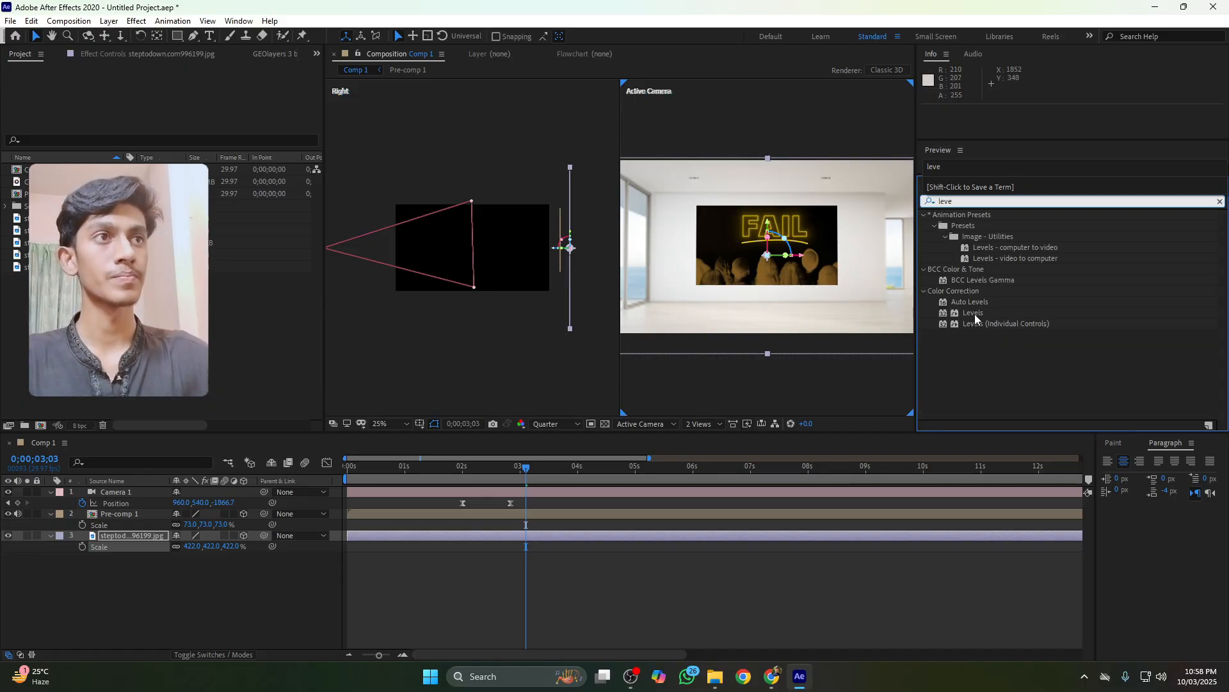
drag(974, 314, 772, 323)
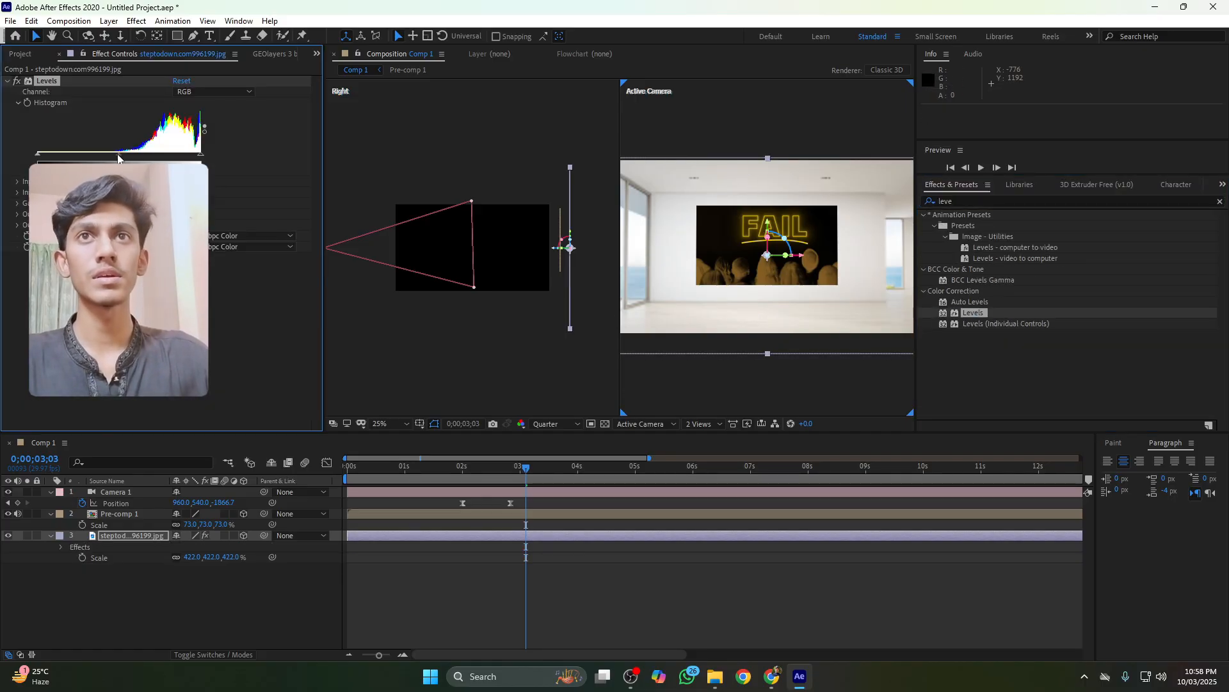
drag(132, 161, 151, 159)
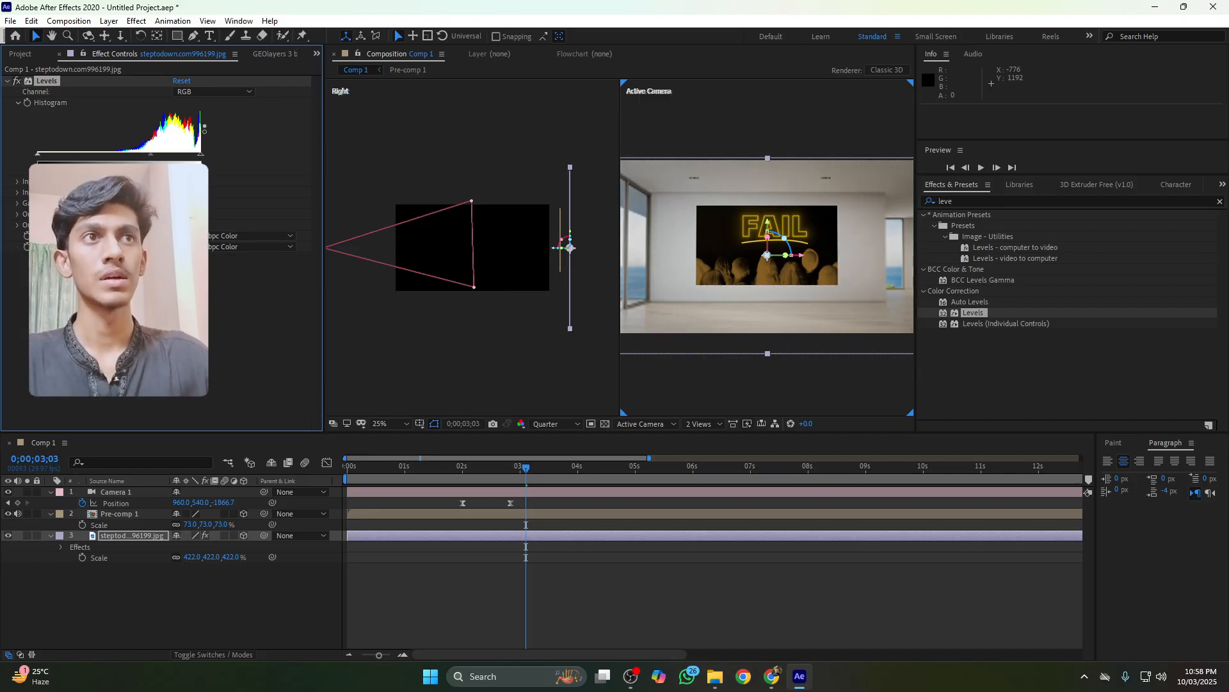
click(182, 314)
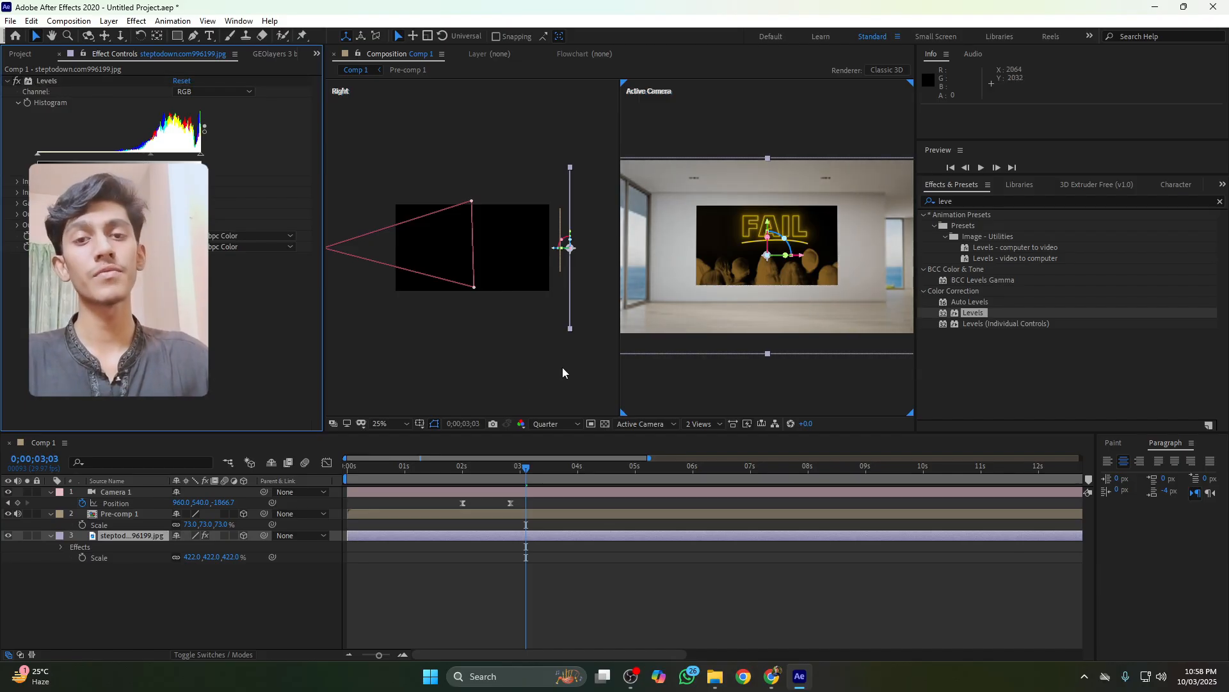
Preview the zoom animation with the adjusted background
click(457, 478)
key(space)
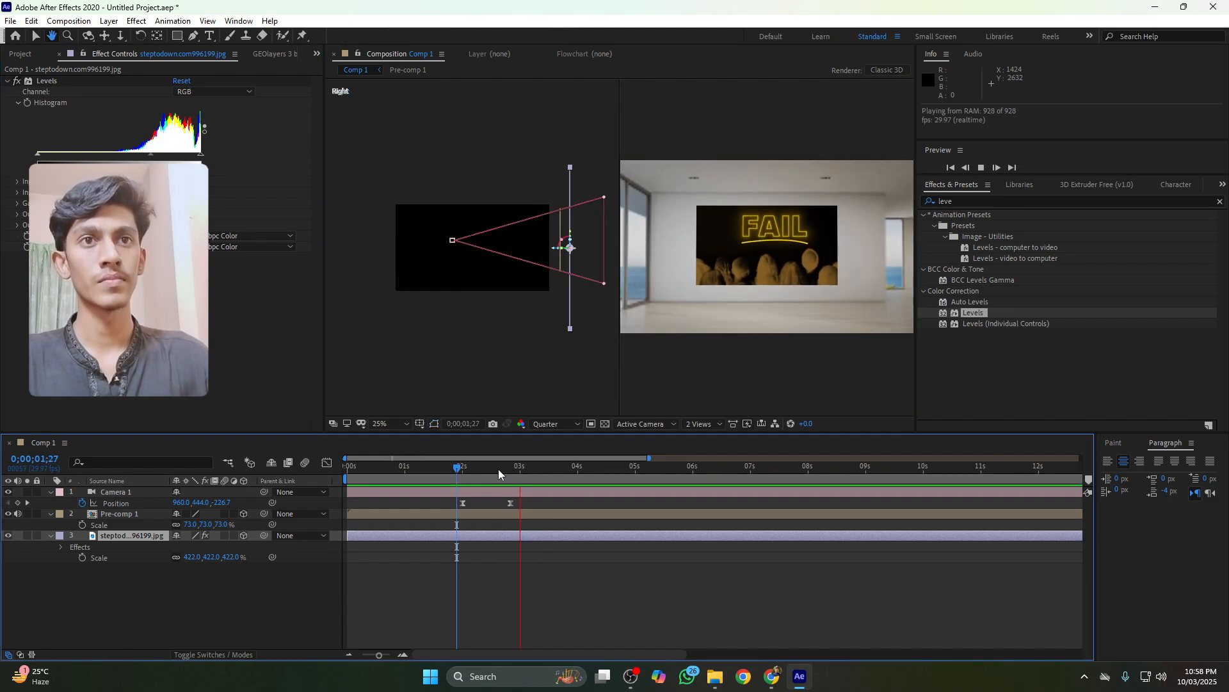
key(space)
Select the camera Position keyframes, open the Graph Editor and pull the speed curve influence handle toward the start
drag(525, 499, 442, 504)
click(326, 463)
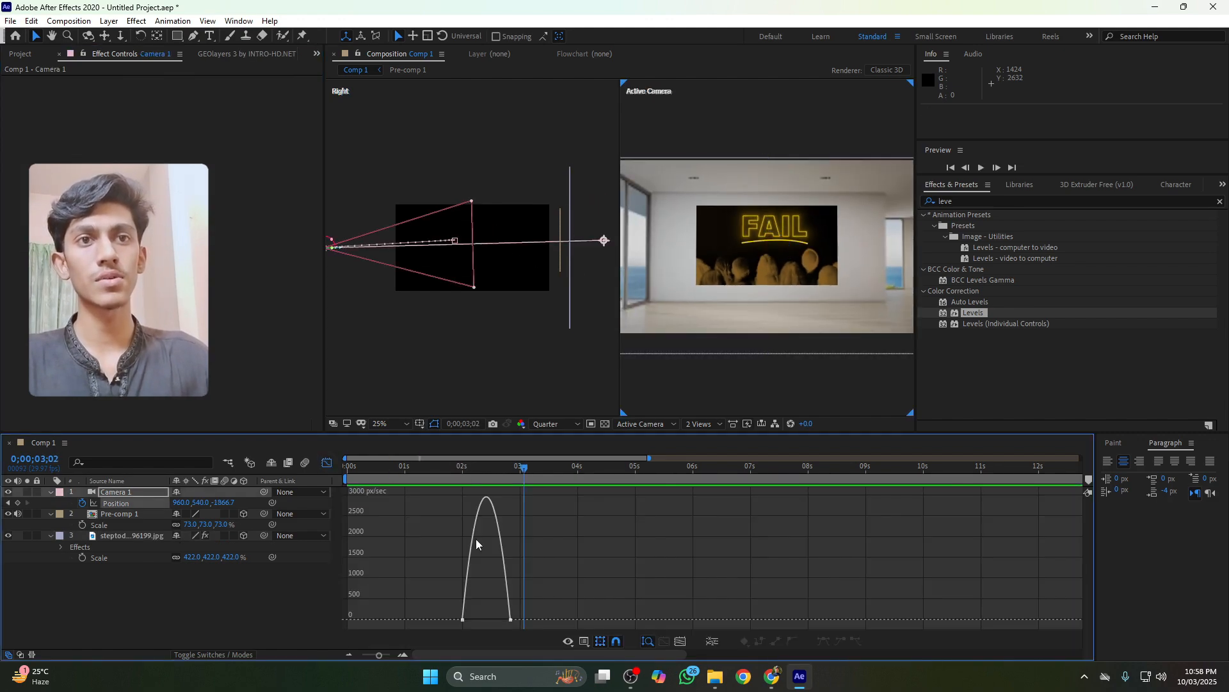
drag(498, 624, 472, 619)
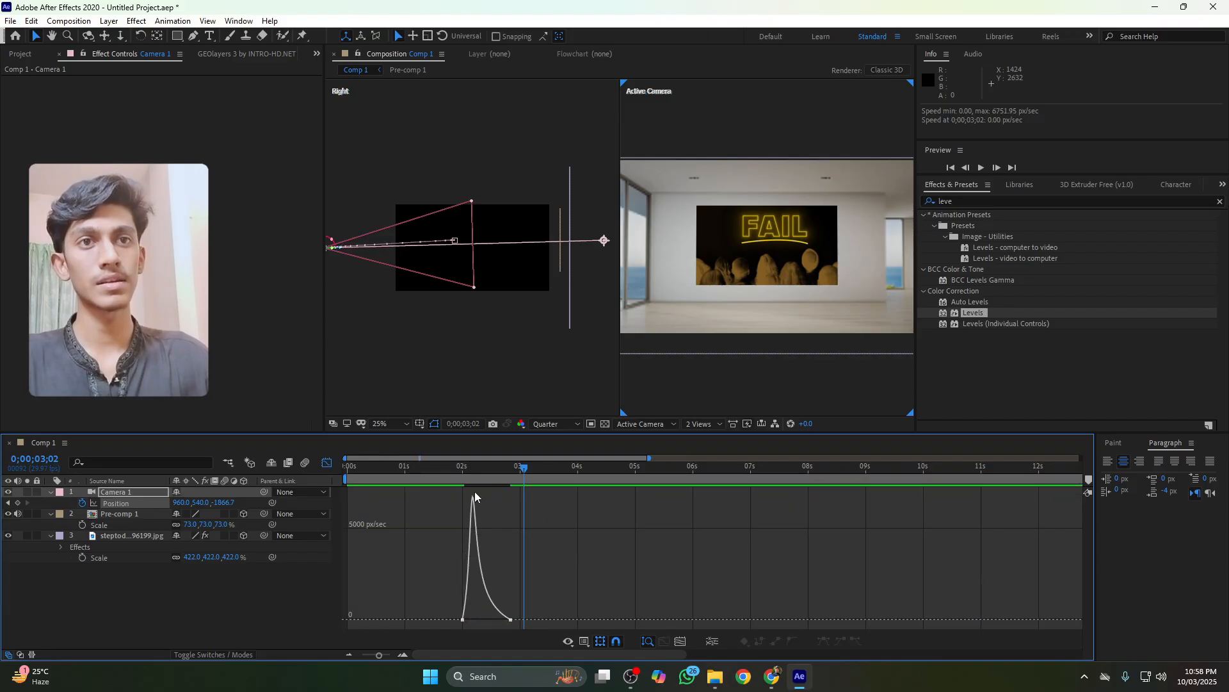
Preview the camera move with the reshaped speed curve
click(454, 469)
key(space)
key(space)
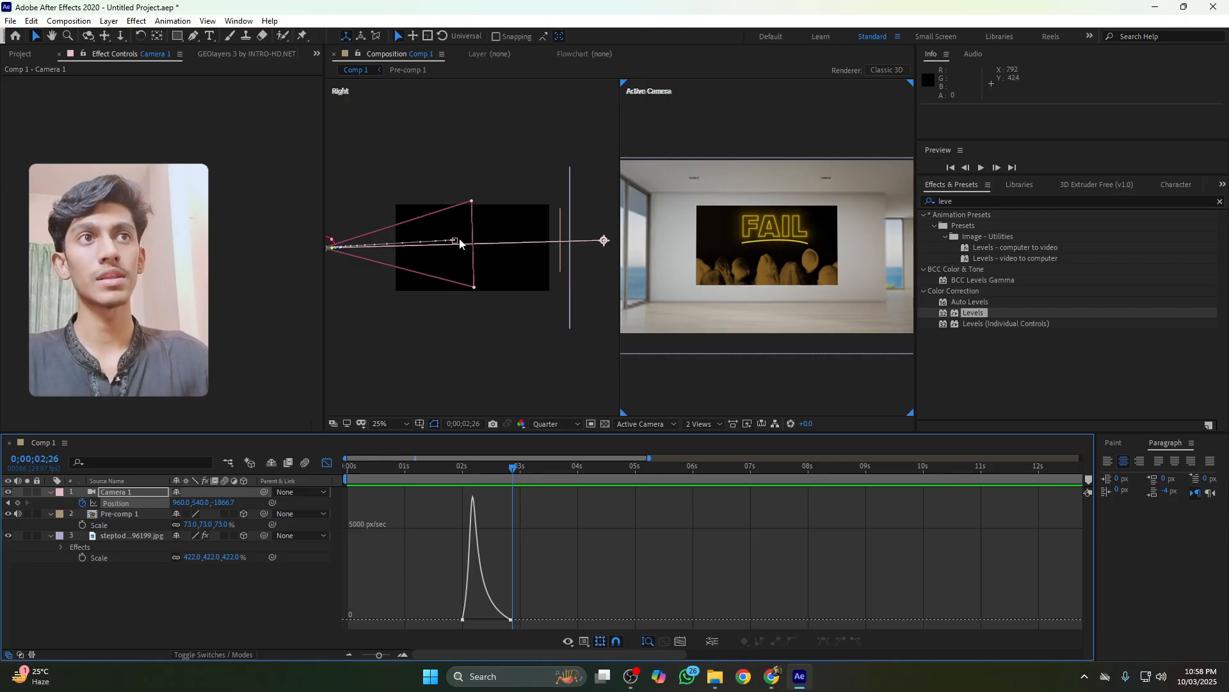
Reshape the camera's motion path in the Right view by dragging its keyframe handle
click(194, 36)
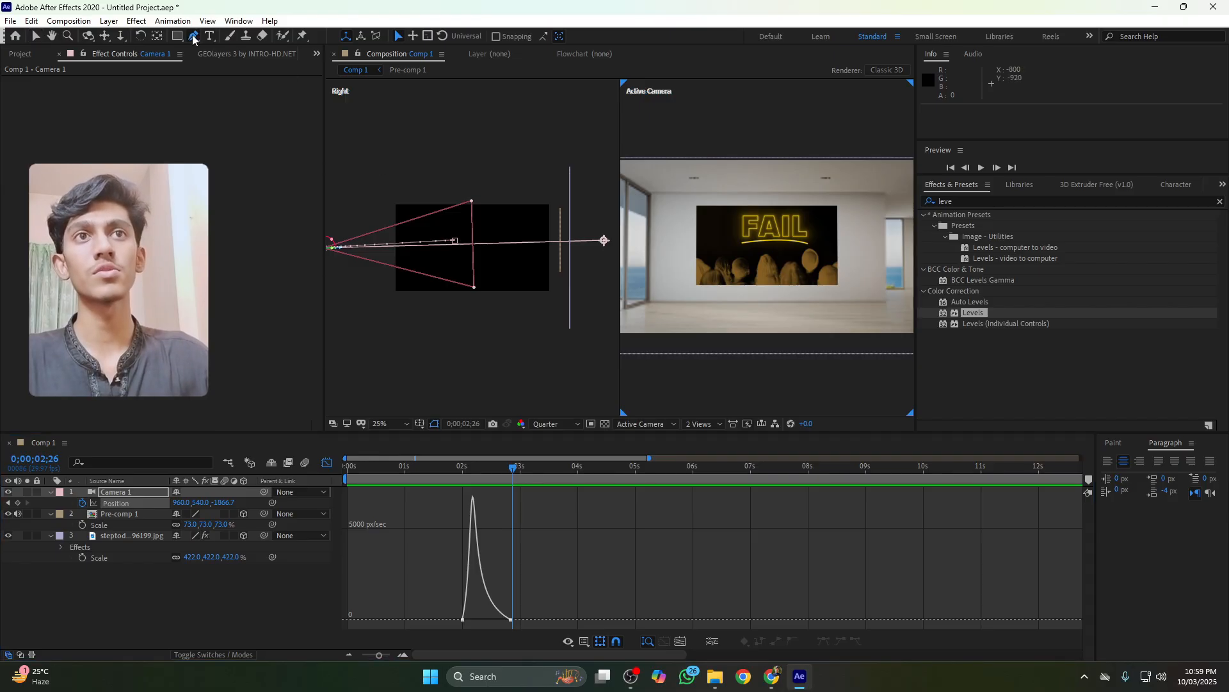
drag(414, 305, 458, 314)
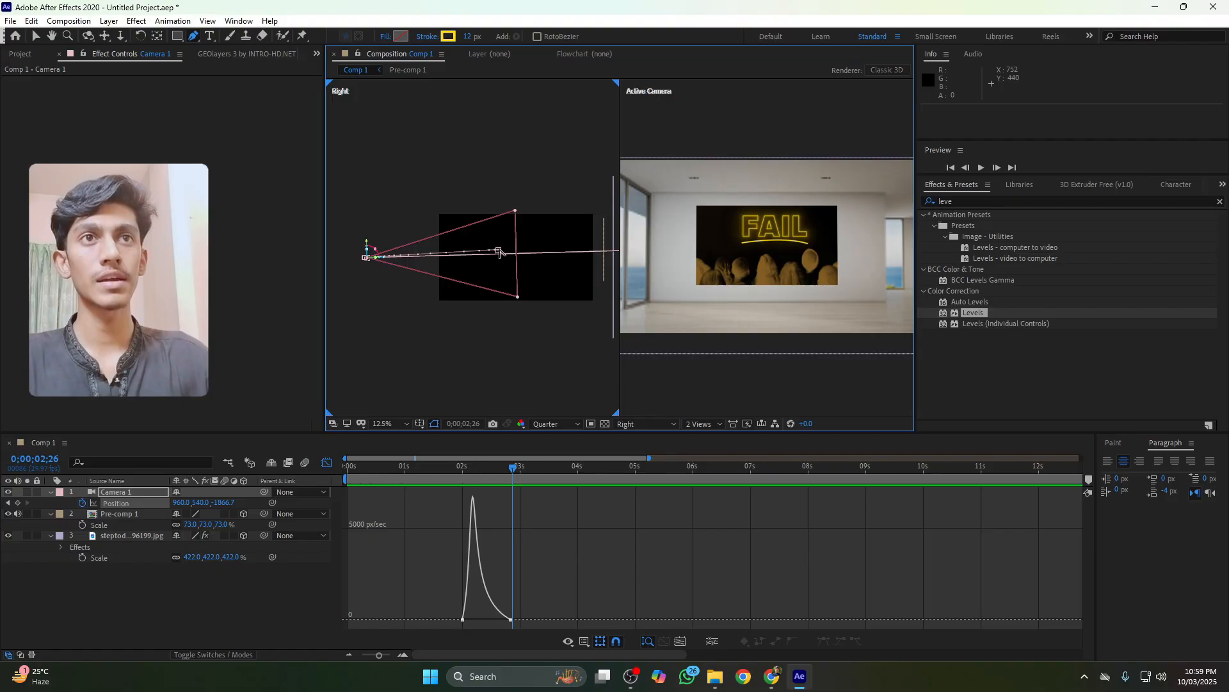
drag(498, 251, 407, 251)
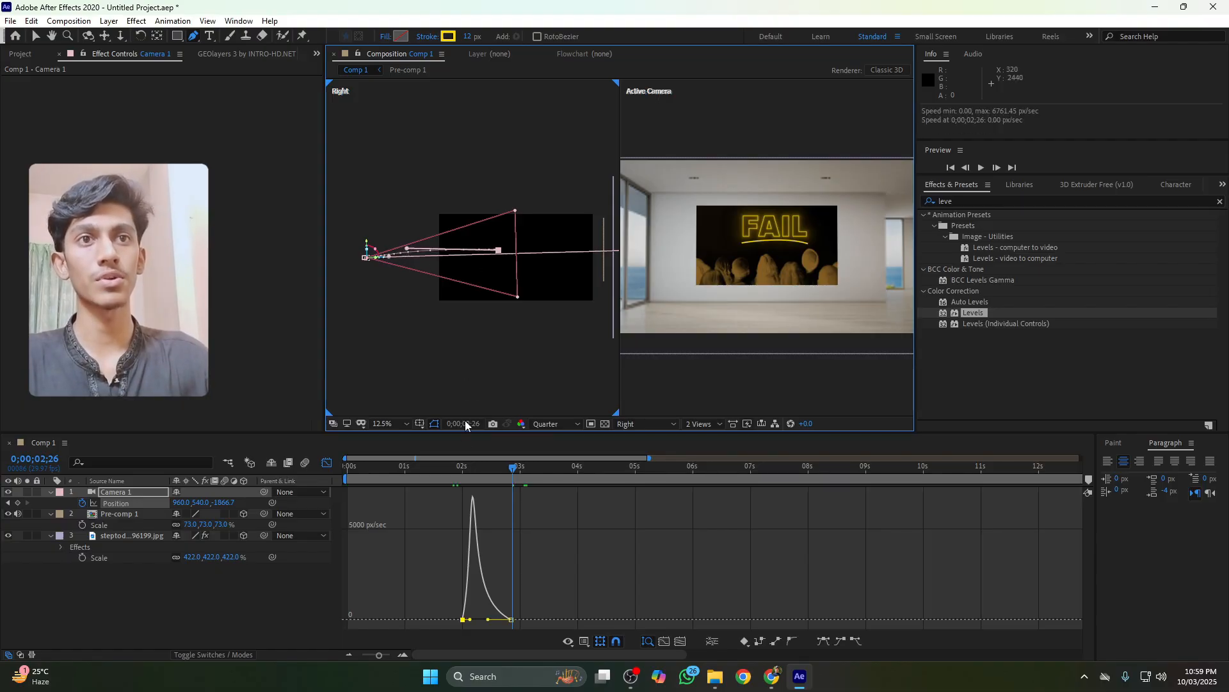
Preview the camera move along the reshaped path
click(447, 469)
key(space)
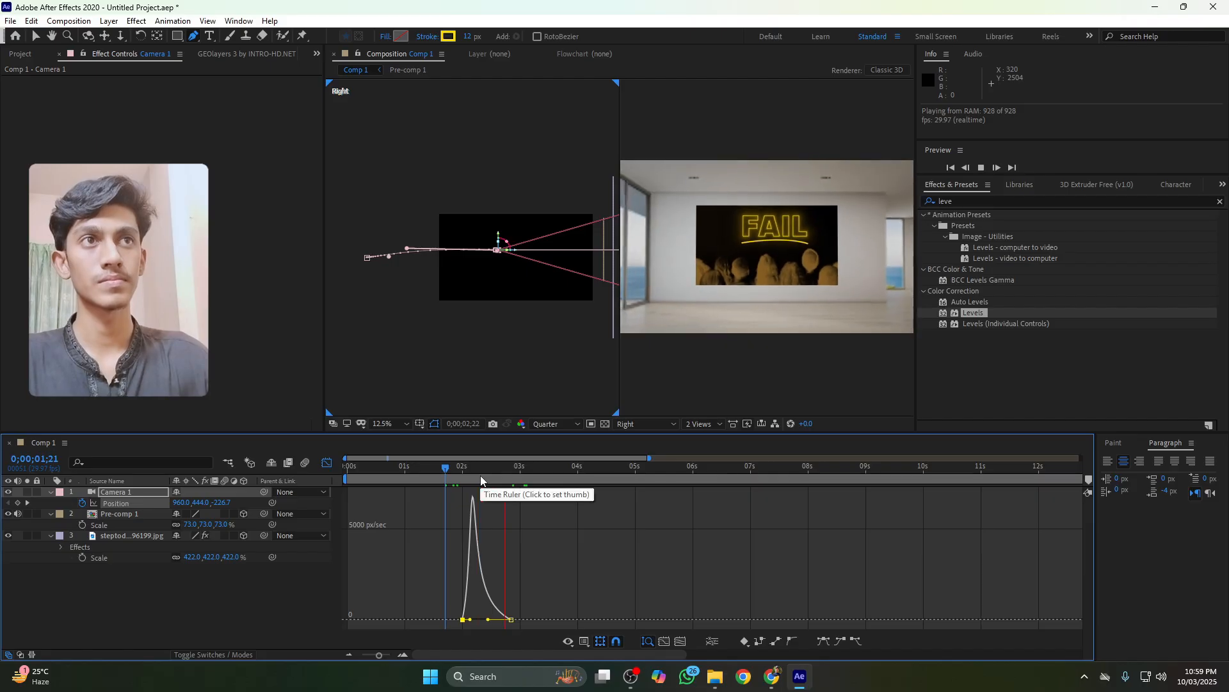
key(space)
Extend the speed curve's ease handle in the Graph Editor, preview, and return to the layer timeline
drag(471, 620, 491, 618)
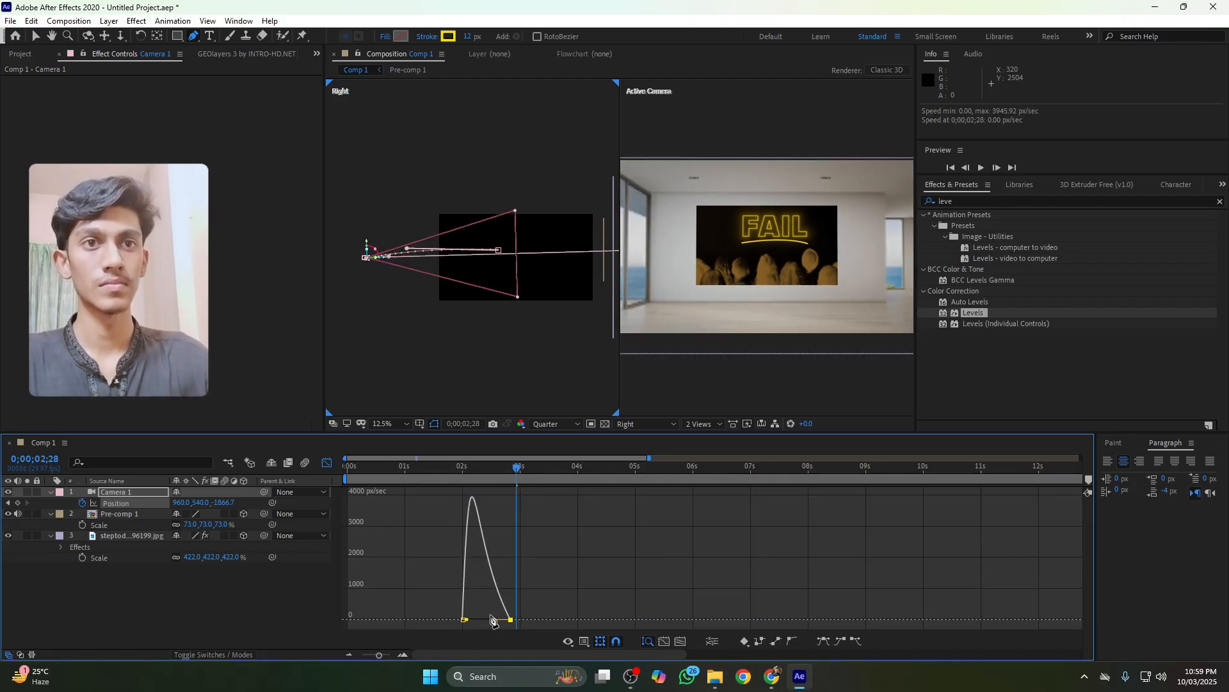
click(463, 470)
key(space)
key(space)
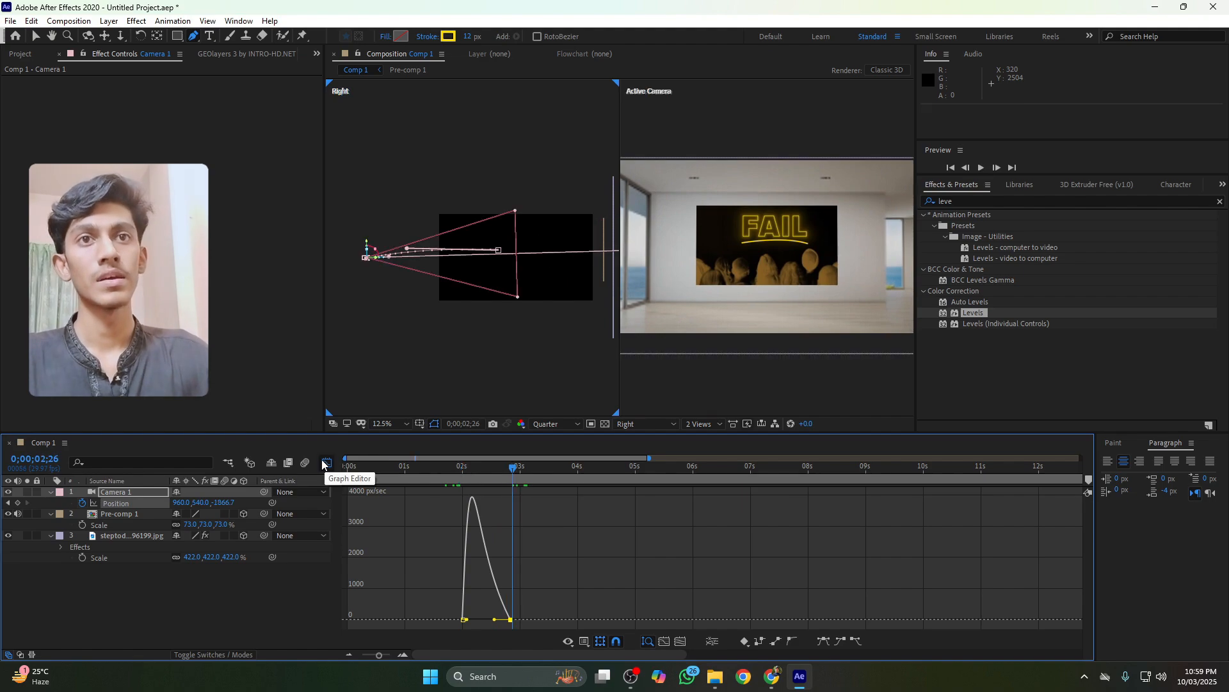
click(326, 463)
Shift the first camera Position keyframe slightly earlier and preview the zoom
click(493, 472)
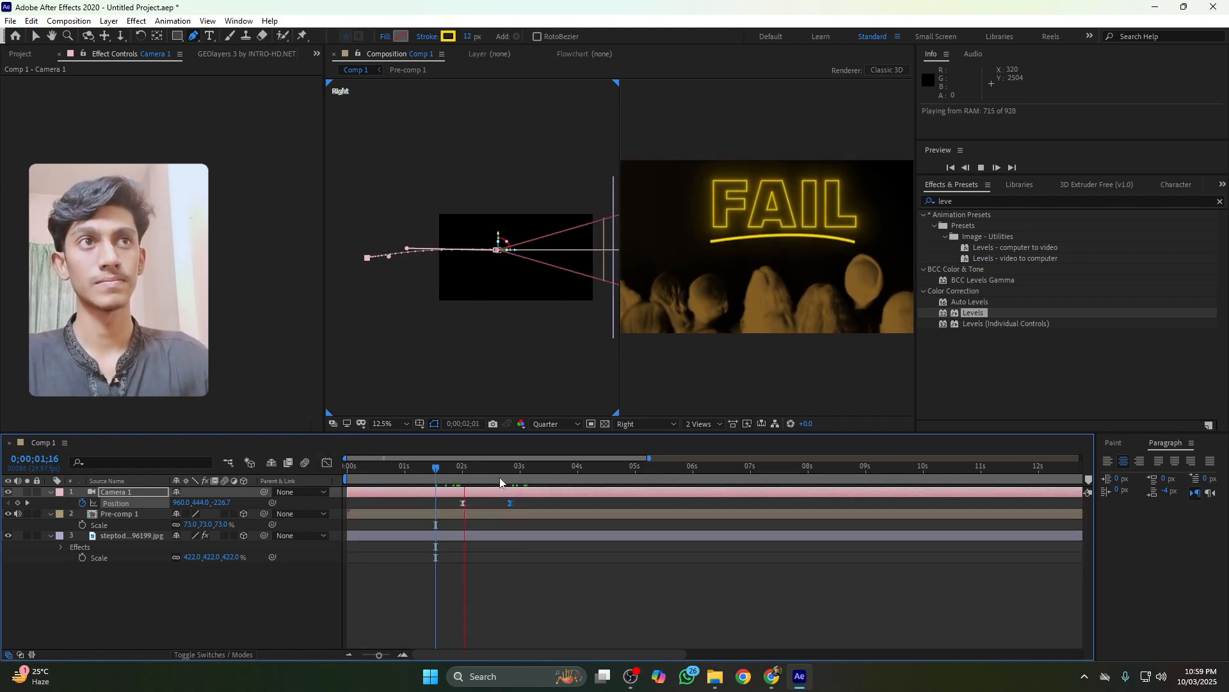
drag(464, 505, 456, 504)
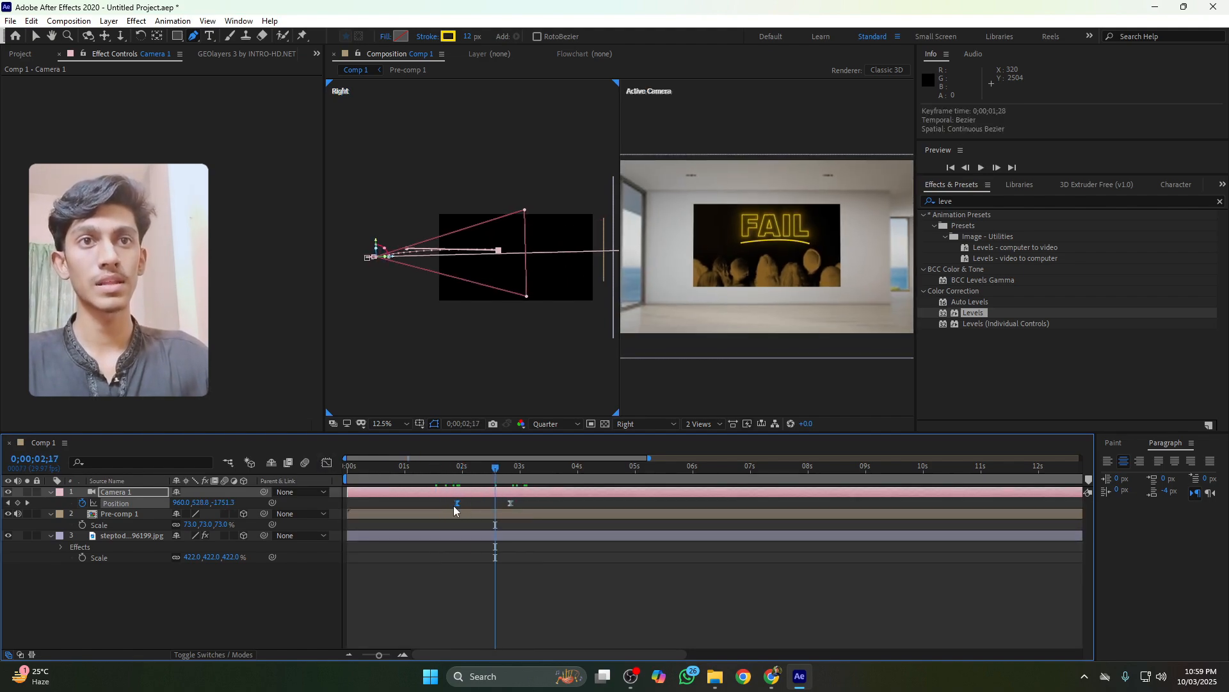
click(447, 469)
key(space)
click(456, 478)
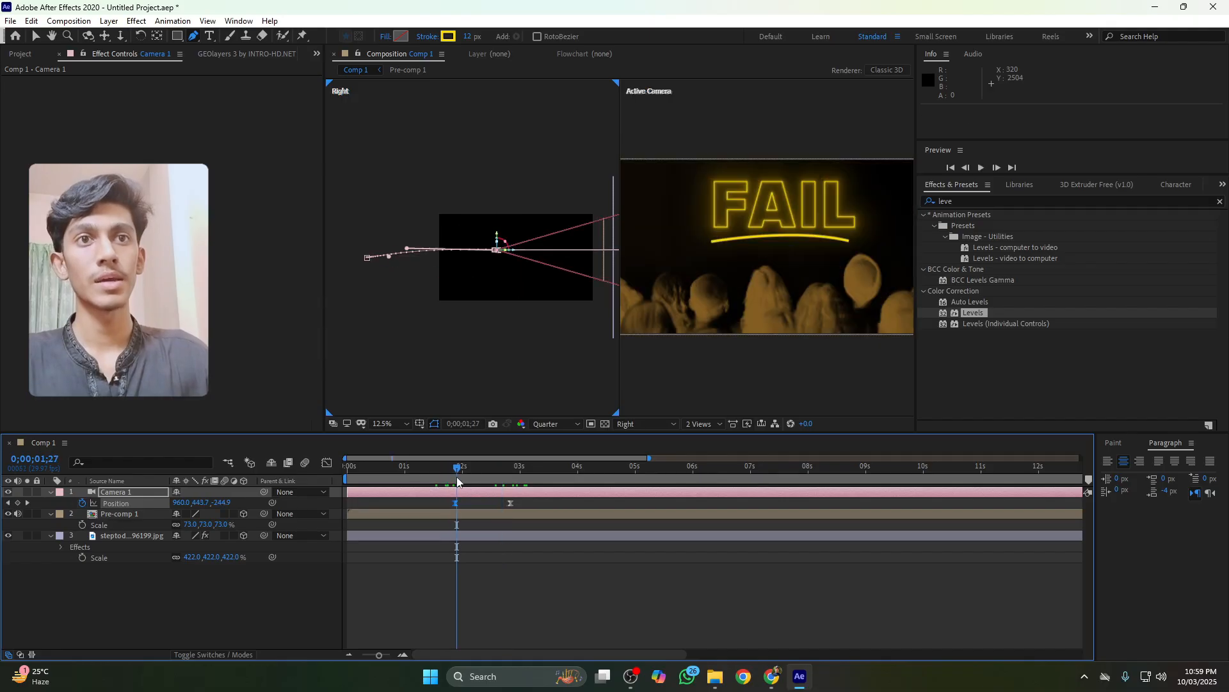
key(space)
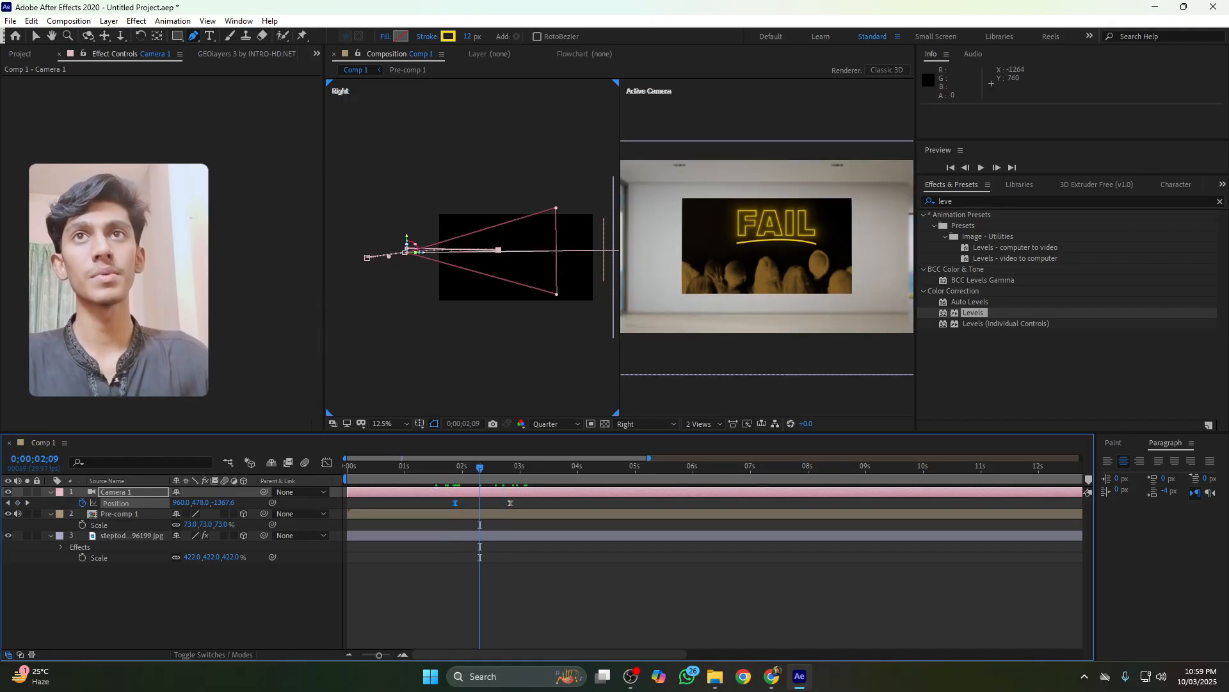
key(space)
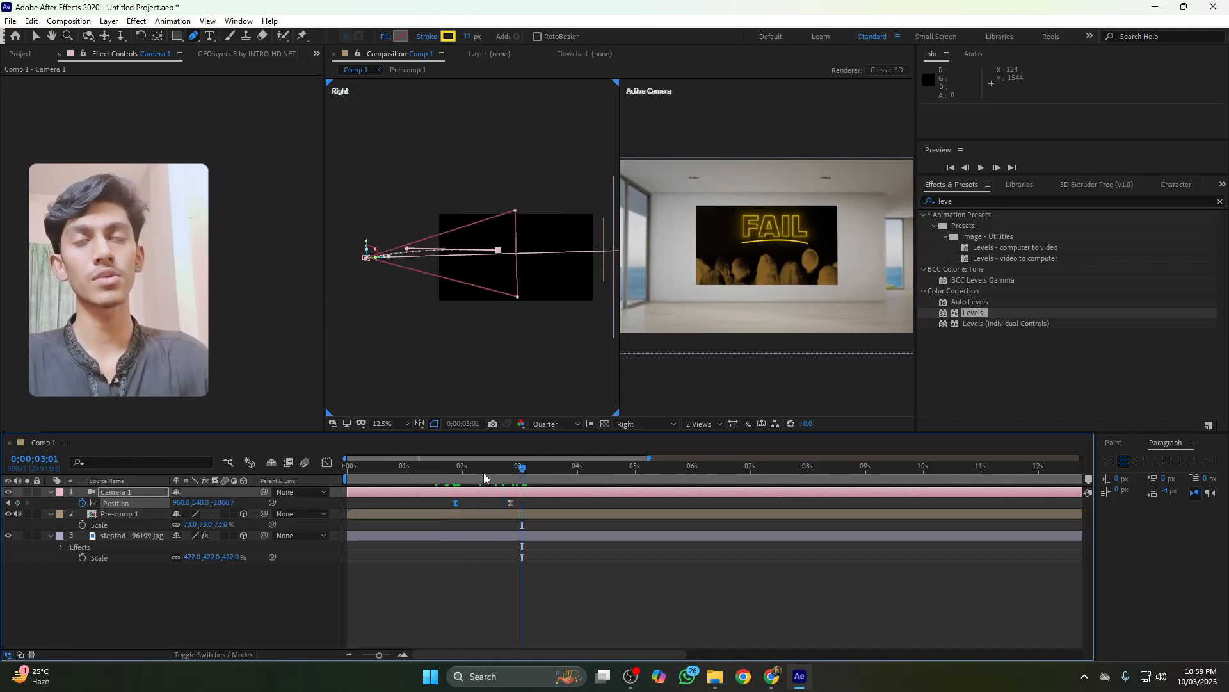
Add the two person cutout PNG images from the Project panel into the composition
key(v)
click(22, 55)
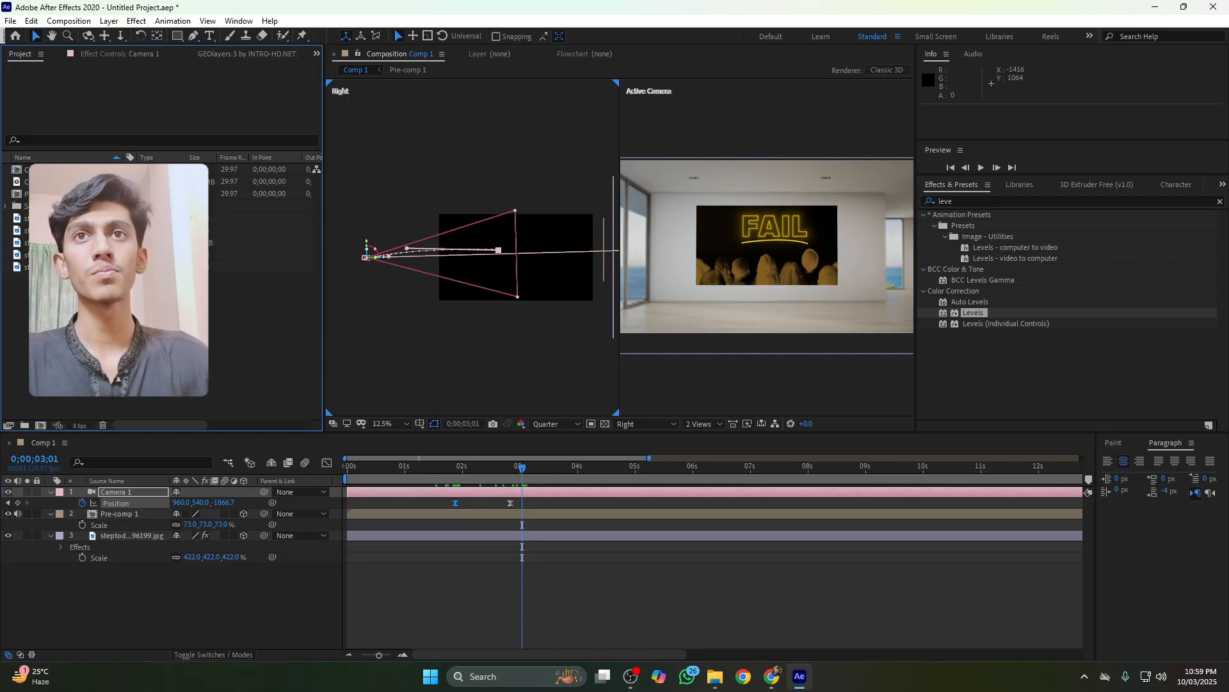
click(70, 218)
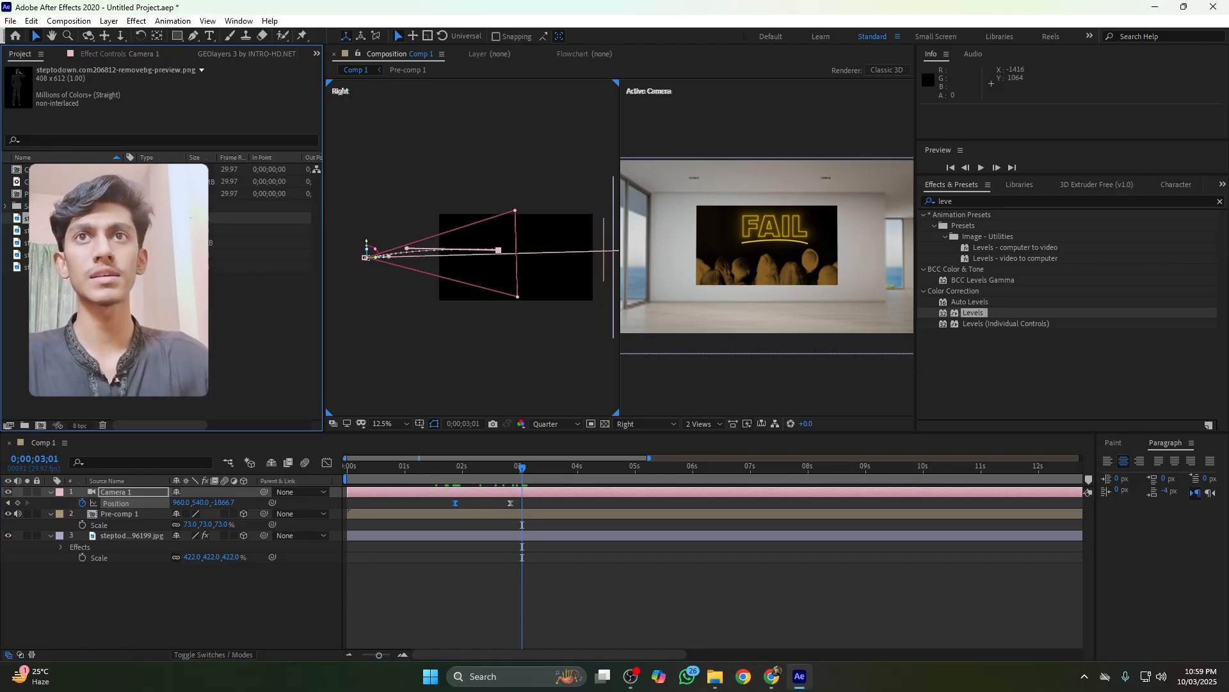
drag(70, 219, 109, 514)
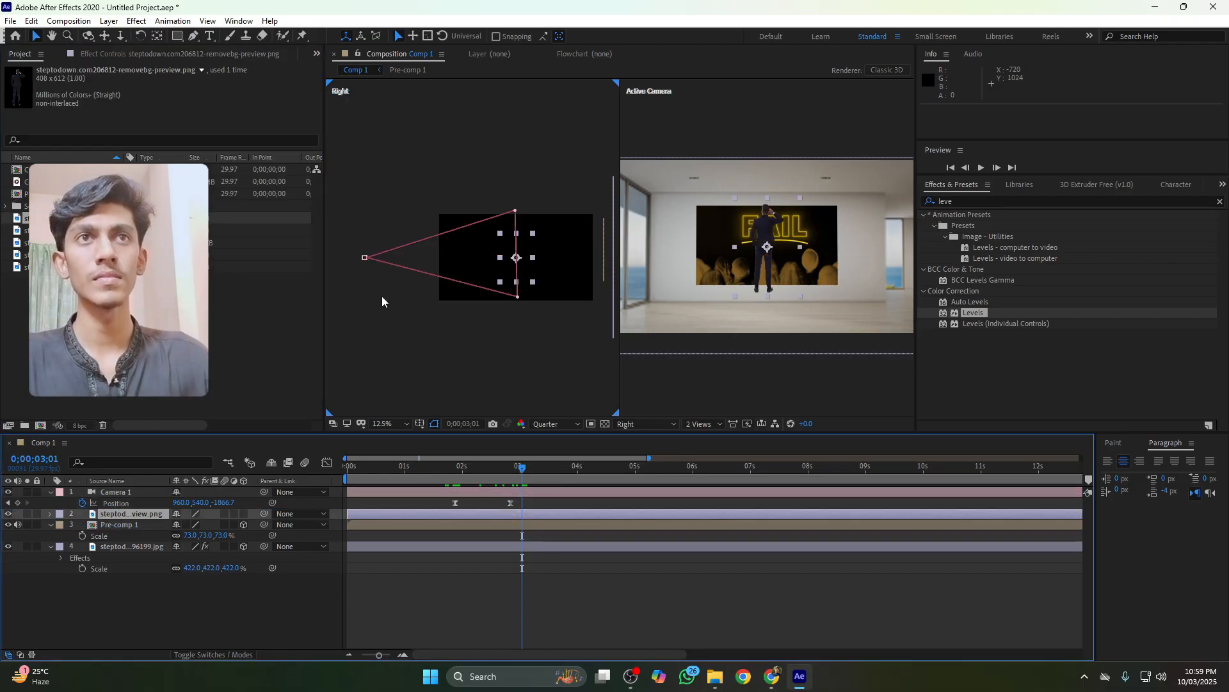
drag(70, 229, 123, 525)
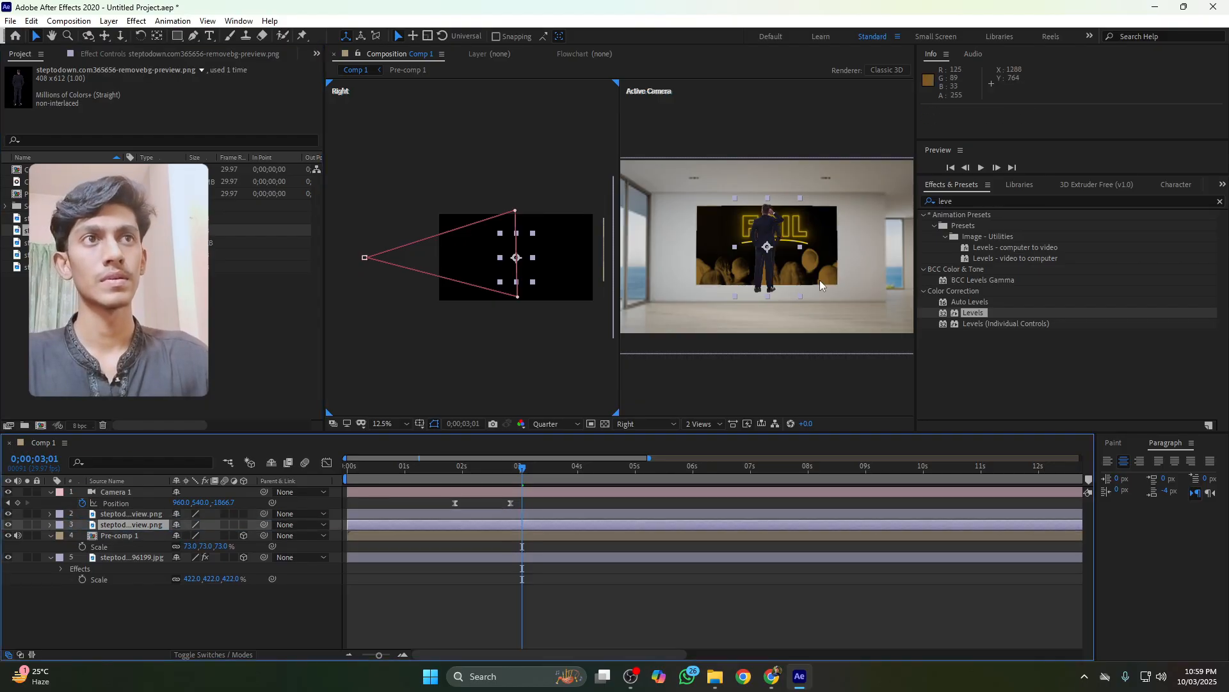
Position one person on the left and the other on the right, standing in front of the TV screen
drag(761, 281, 694, 333)
click(121, 512)
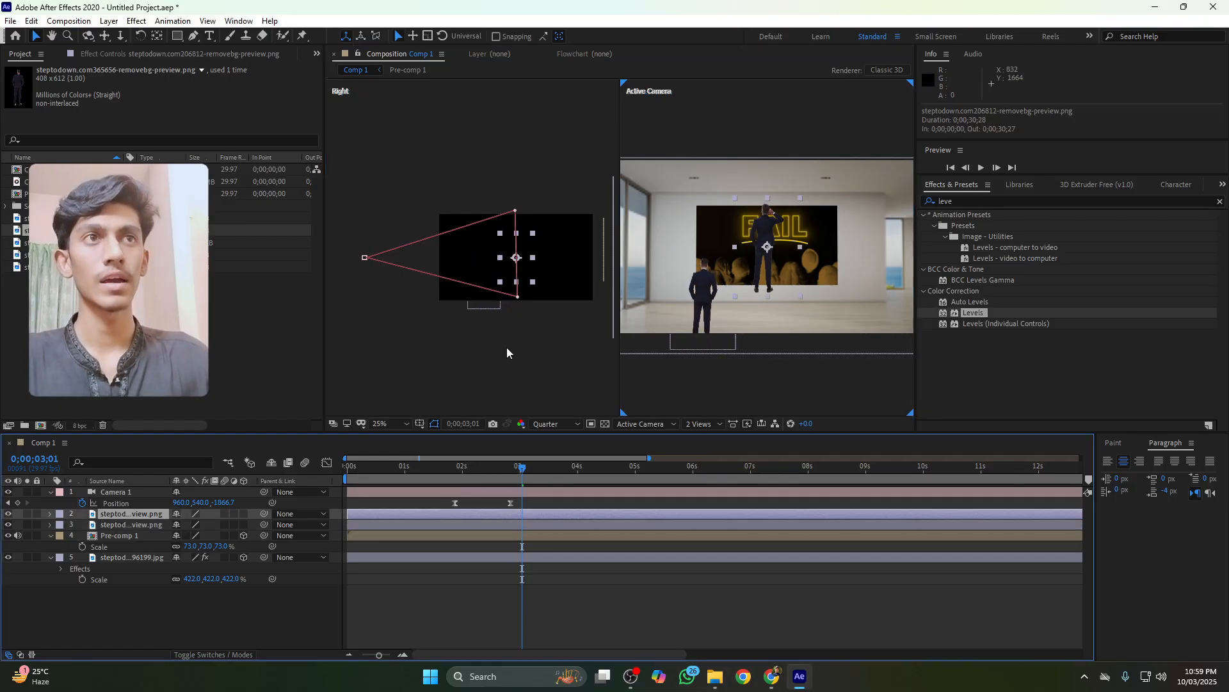
drag(776, 280, 844, 342)
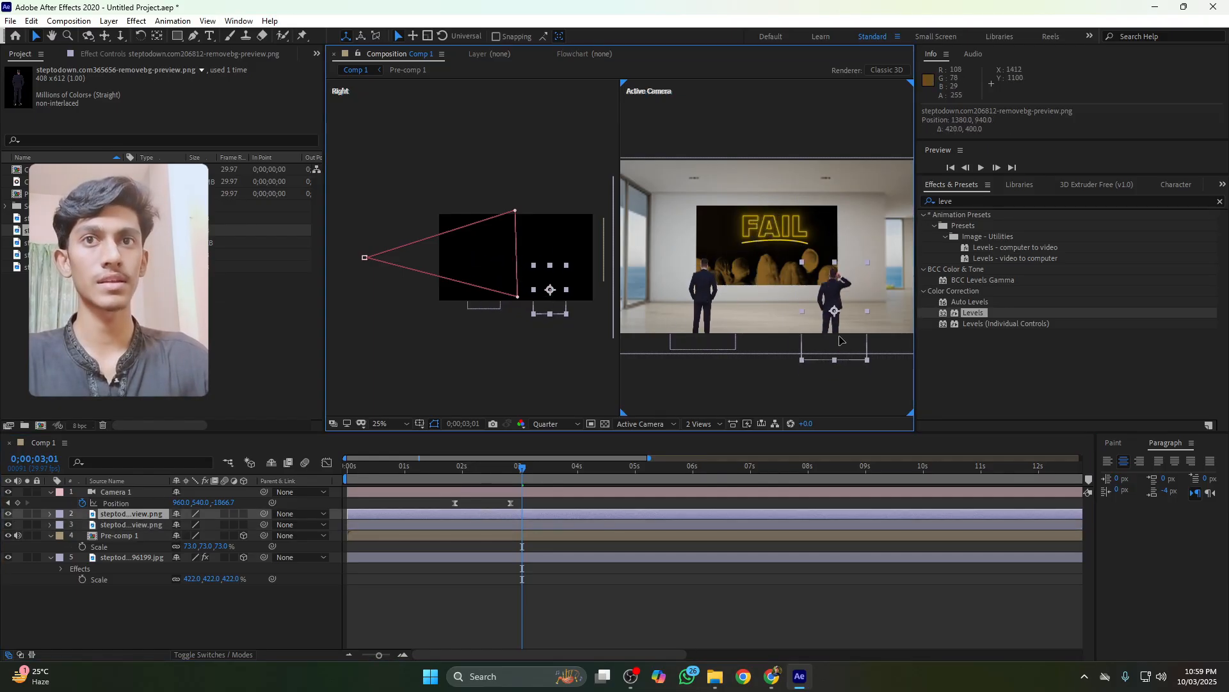
Turn both person layers into 3D layers and push one forward along Z in the Right view
drag(243, 514, 244, 524)
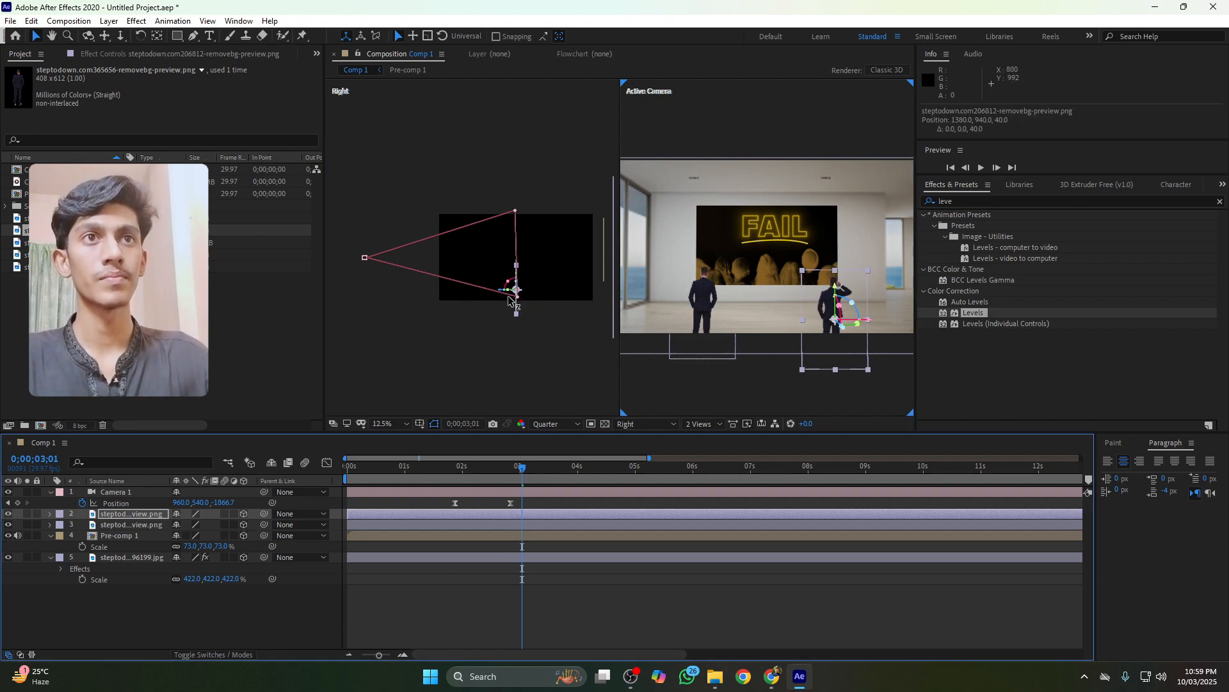
mouse_move(503, 299)
mouse_down()
mouse_move(571, 307)
mouse_move(515, 297)
mouse_up()
click(705, 312)
click(572, 307)
click(509, 297)
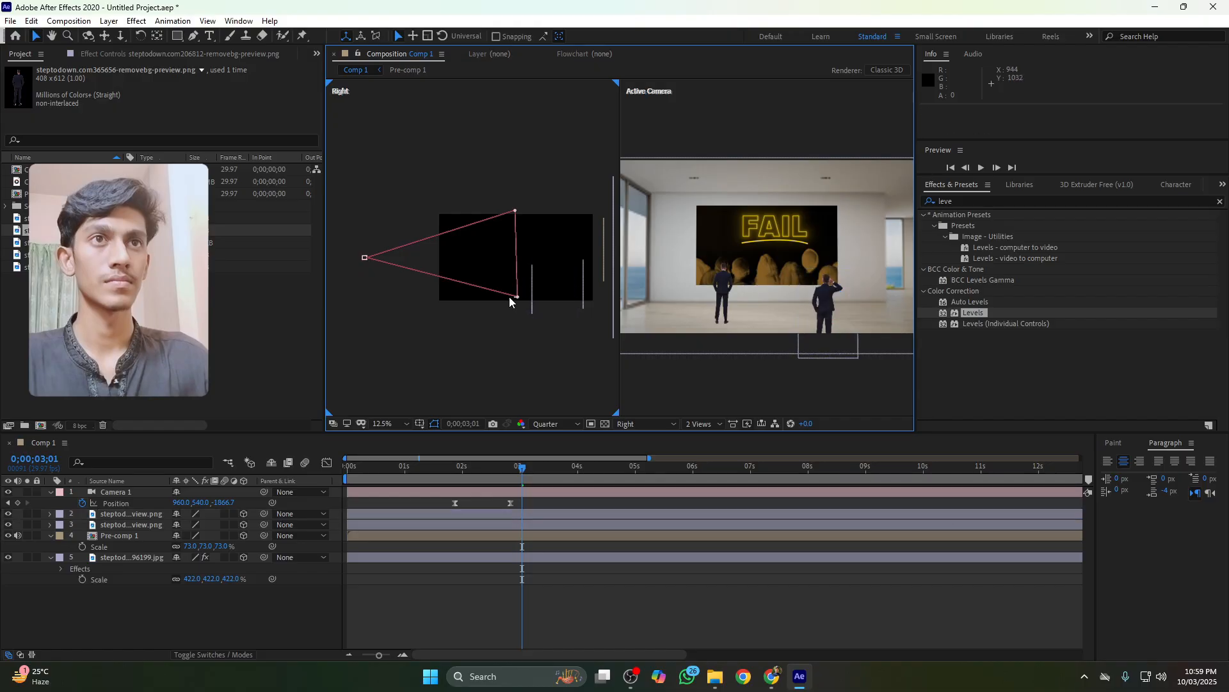
Scale the left person layer to 182% and reposition it in front of the TV screen
click(583, 296)
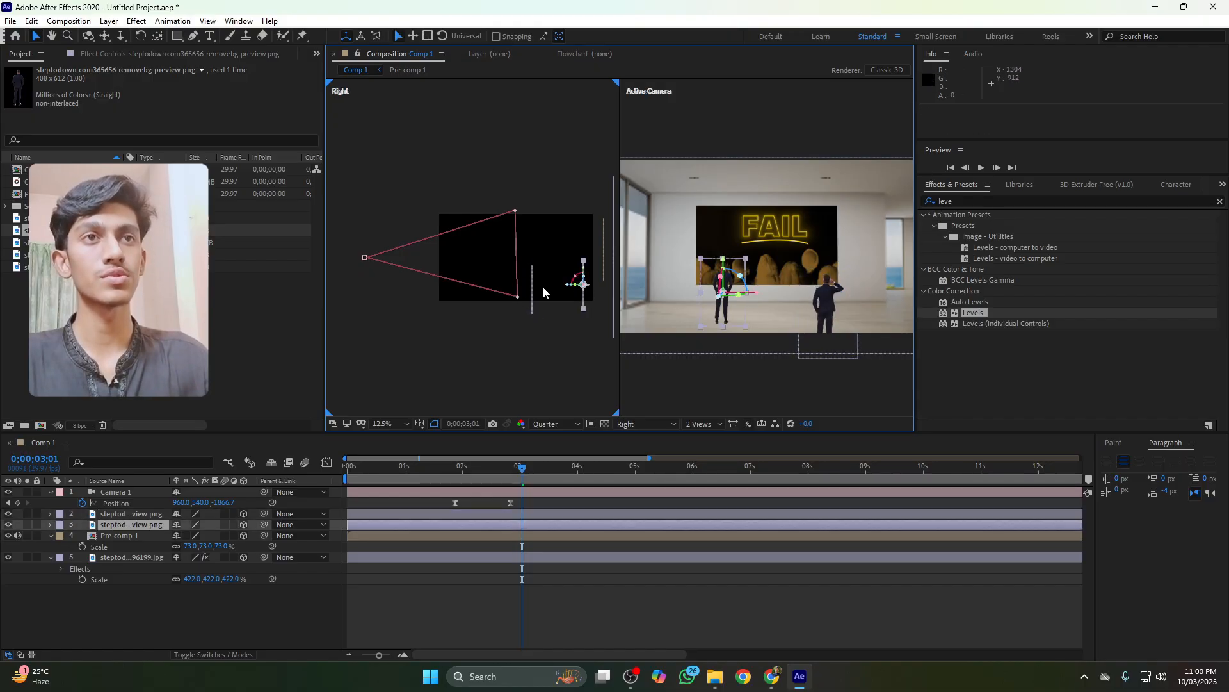
key(s)
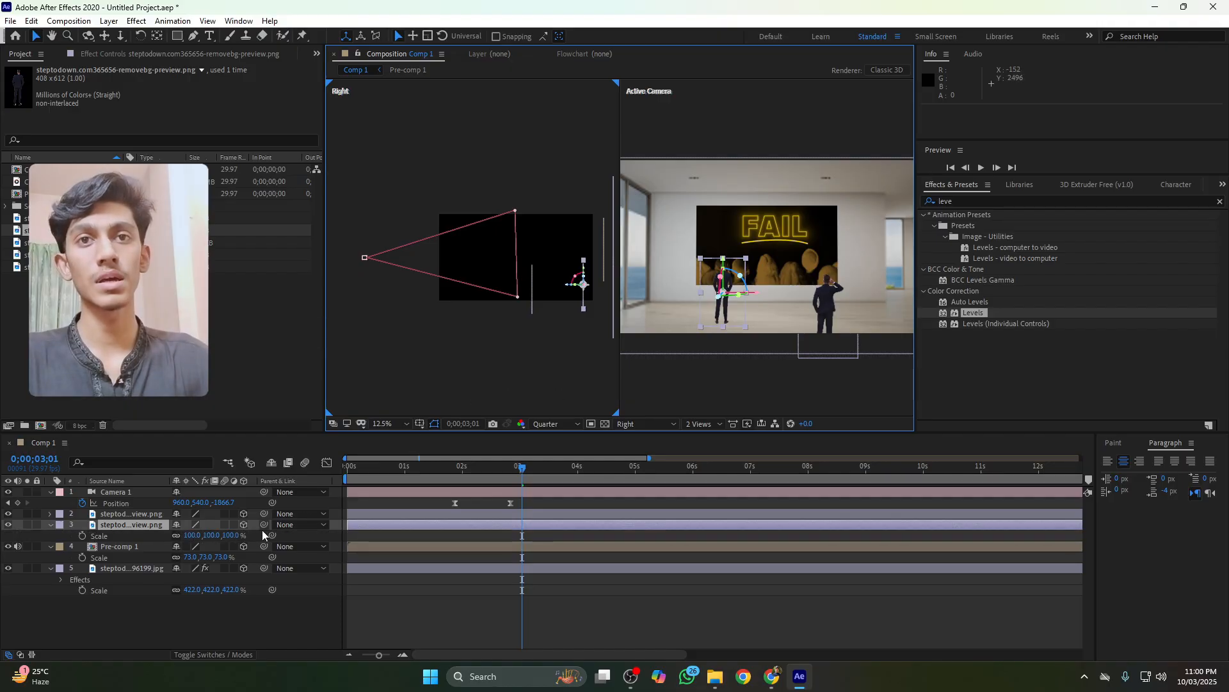
drag(233, 541, 292, 546)
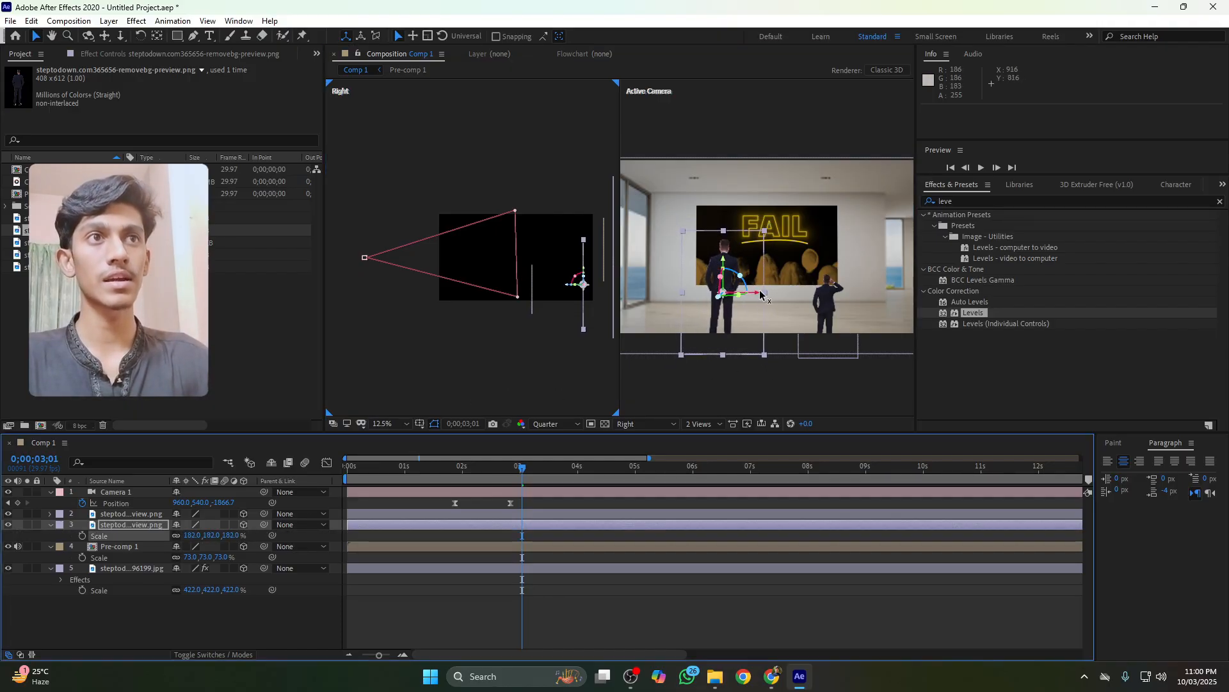
drag(760, 293, 711, 298)
key(ctrl+z)
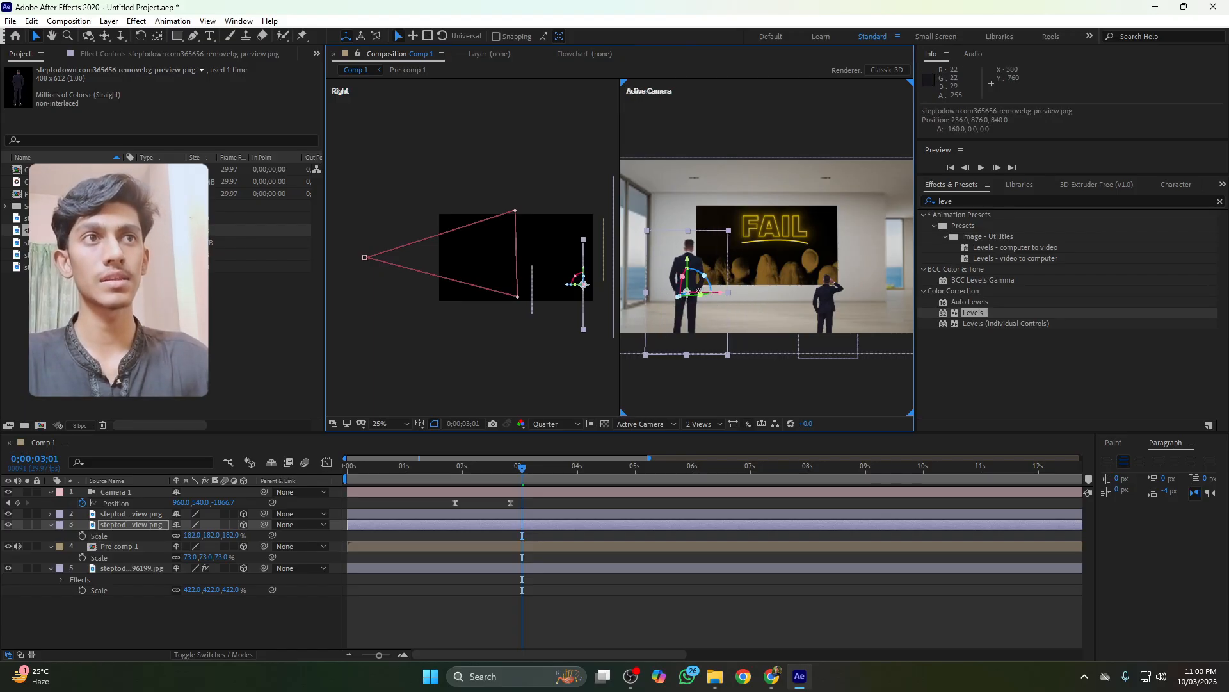
Scale the right person layer to 289% and move it toward the right foreground of the room
click(823, 306)
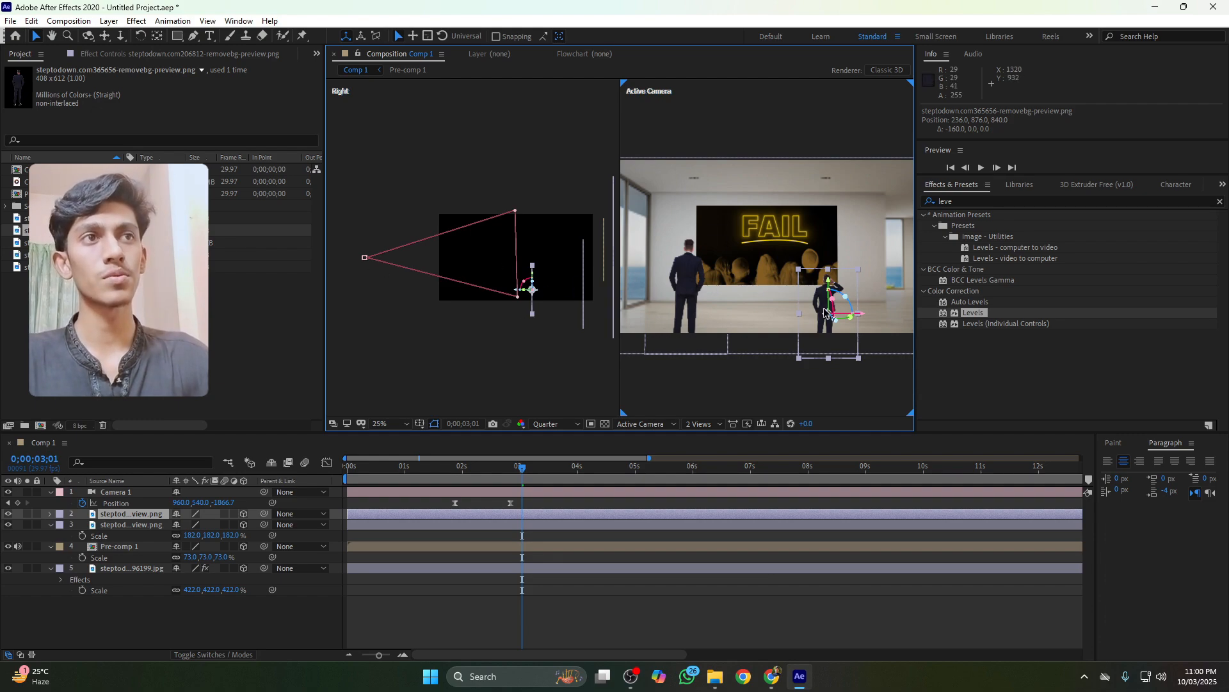
key(s)
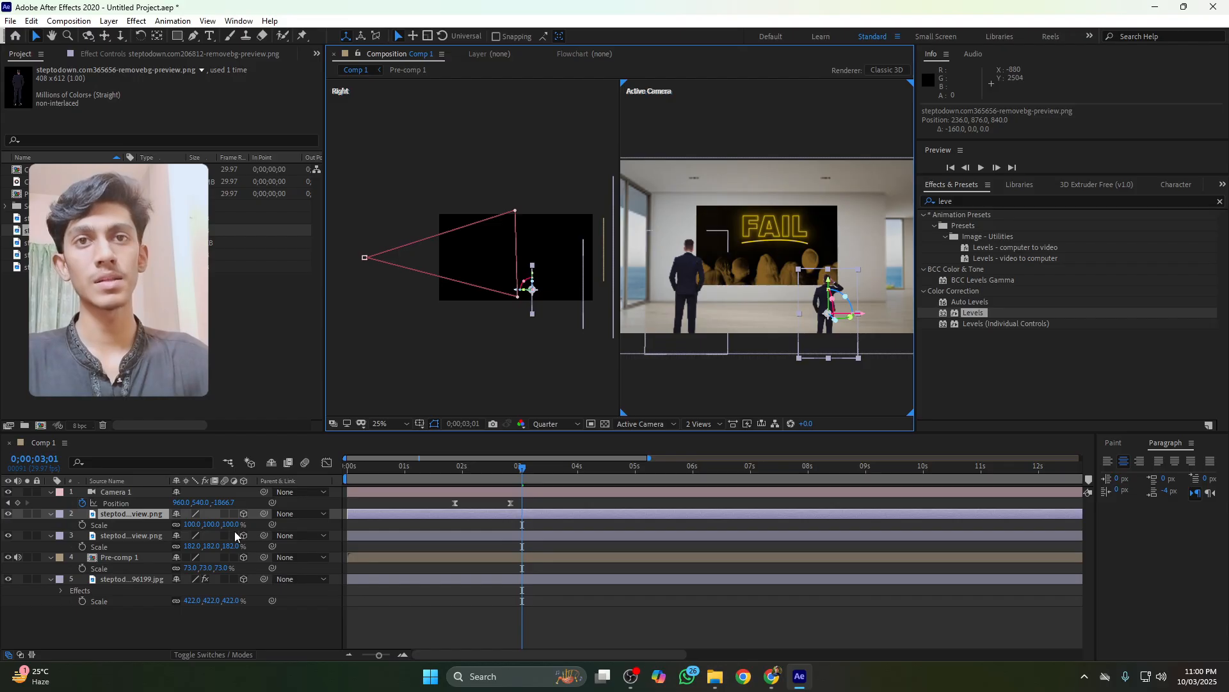
drag(231, 527, 355, 534)
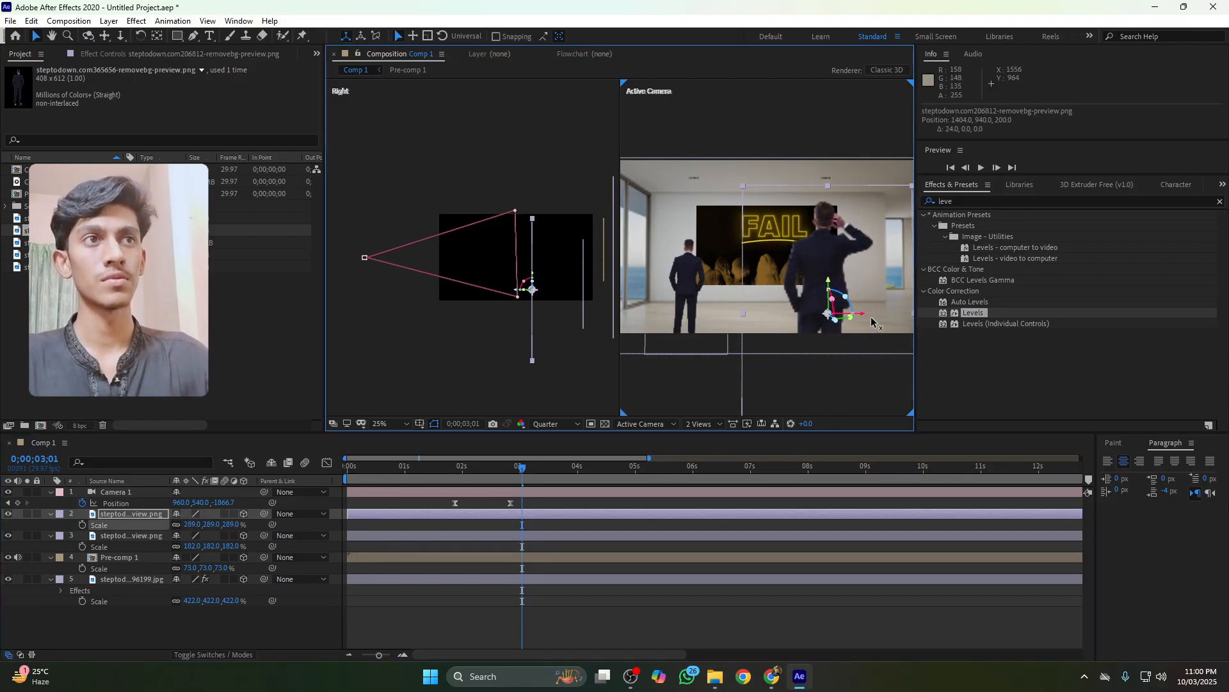
drag(872, 320, 888, 330)
drag(855, 282, 855, 290)
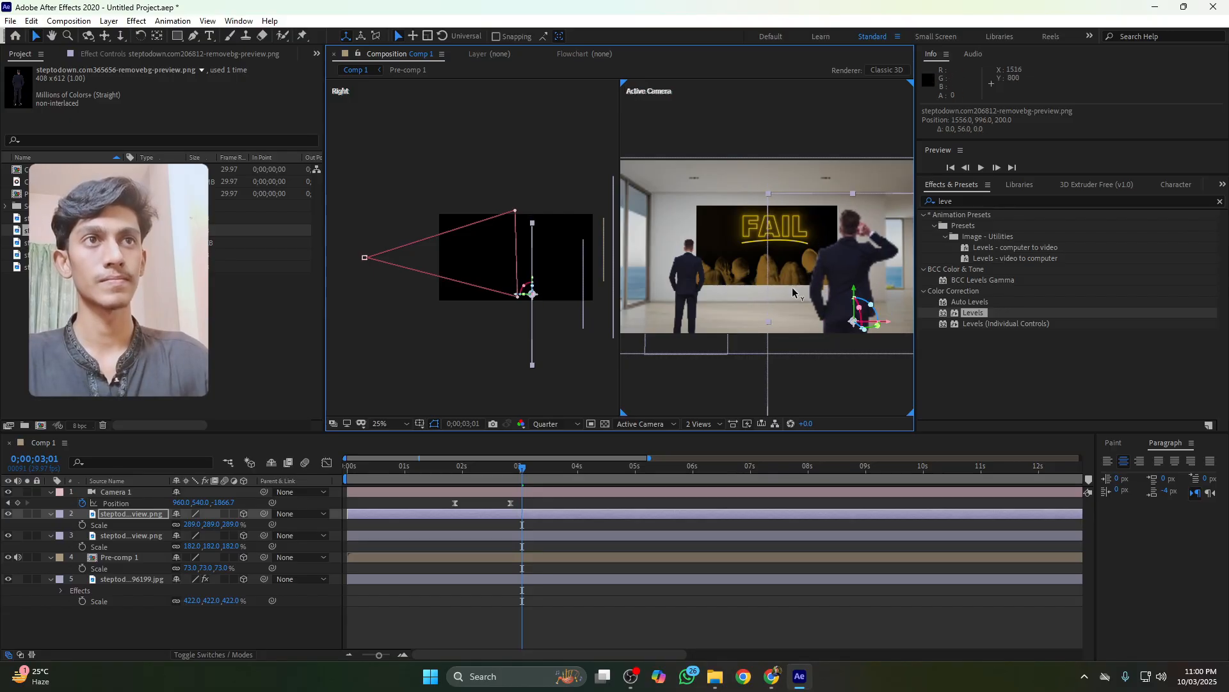
Scrub the timeline and play back the camera zoom to check the people
click(688, 294)
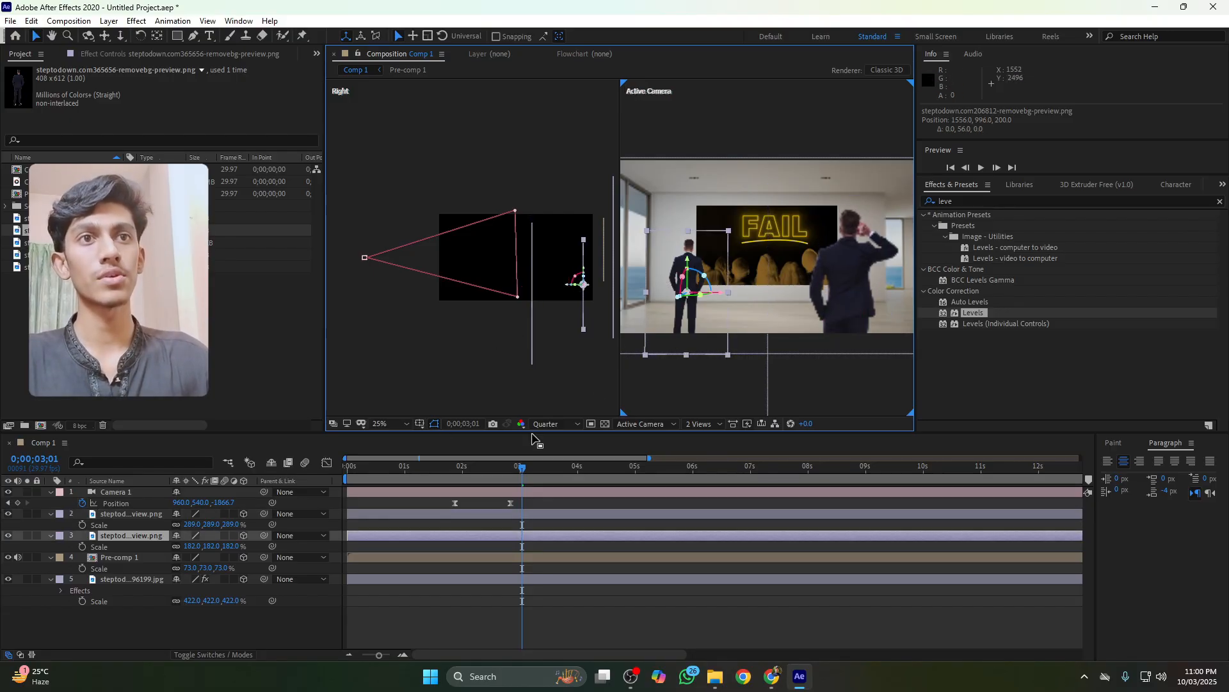
drag(457, 476, 459, 472)
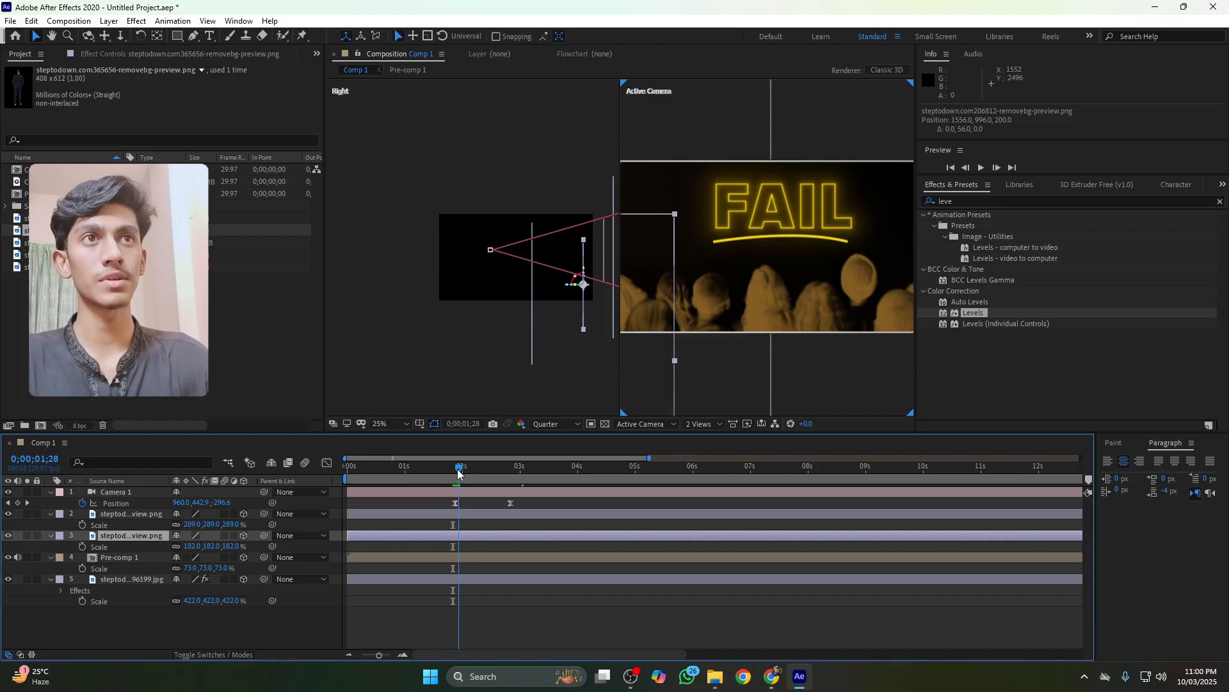
click(255, 626)
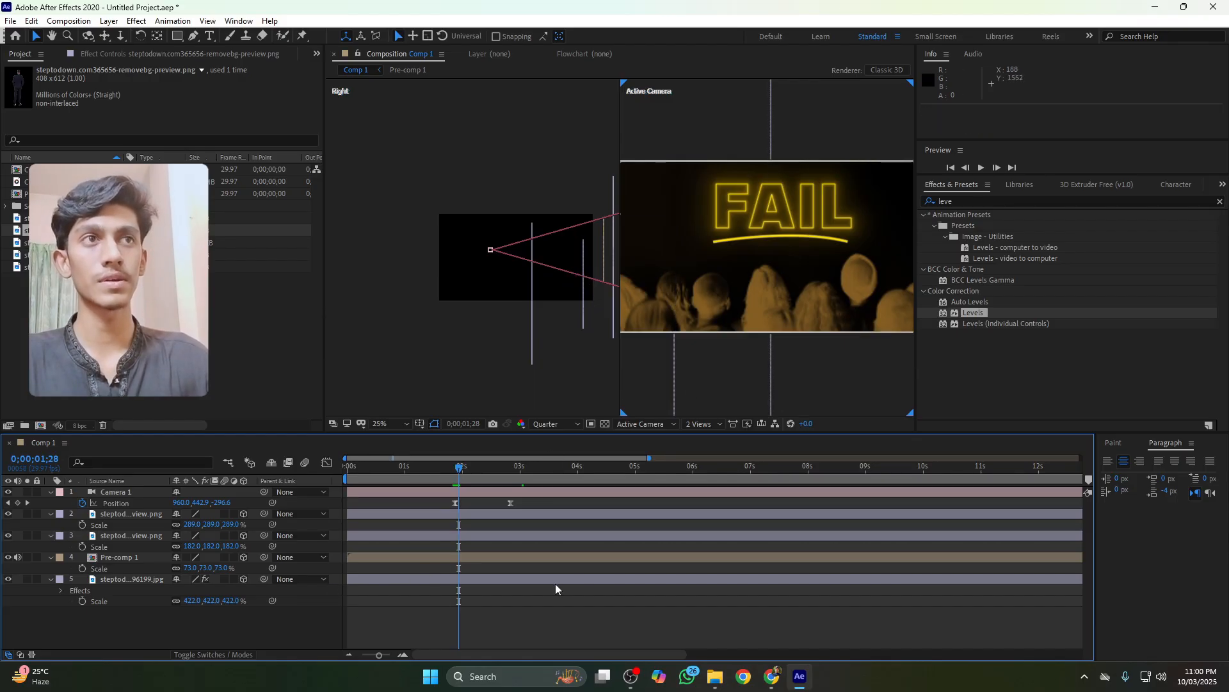
key(space)
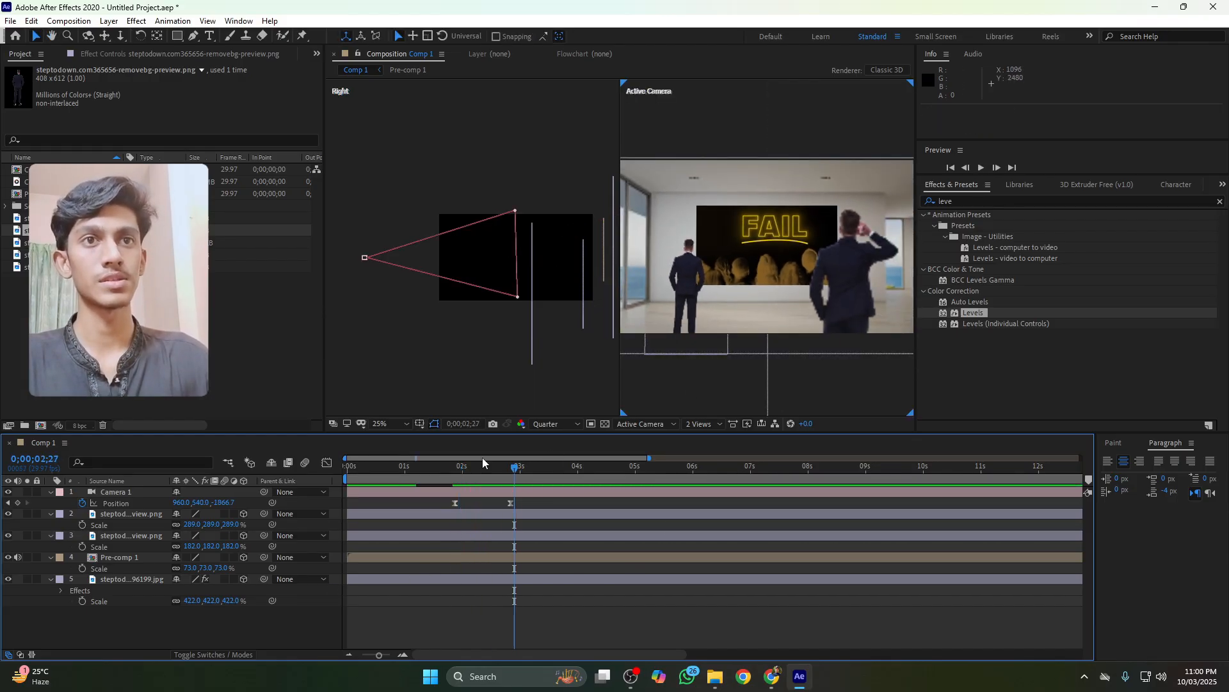
Split both person layers at 0;00;01;26 and delete their earlier parts so the people appear only after the zoom
click(455, 472)
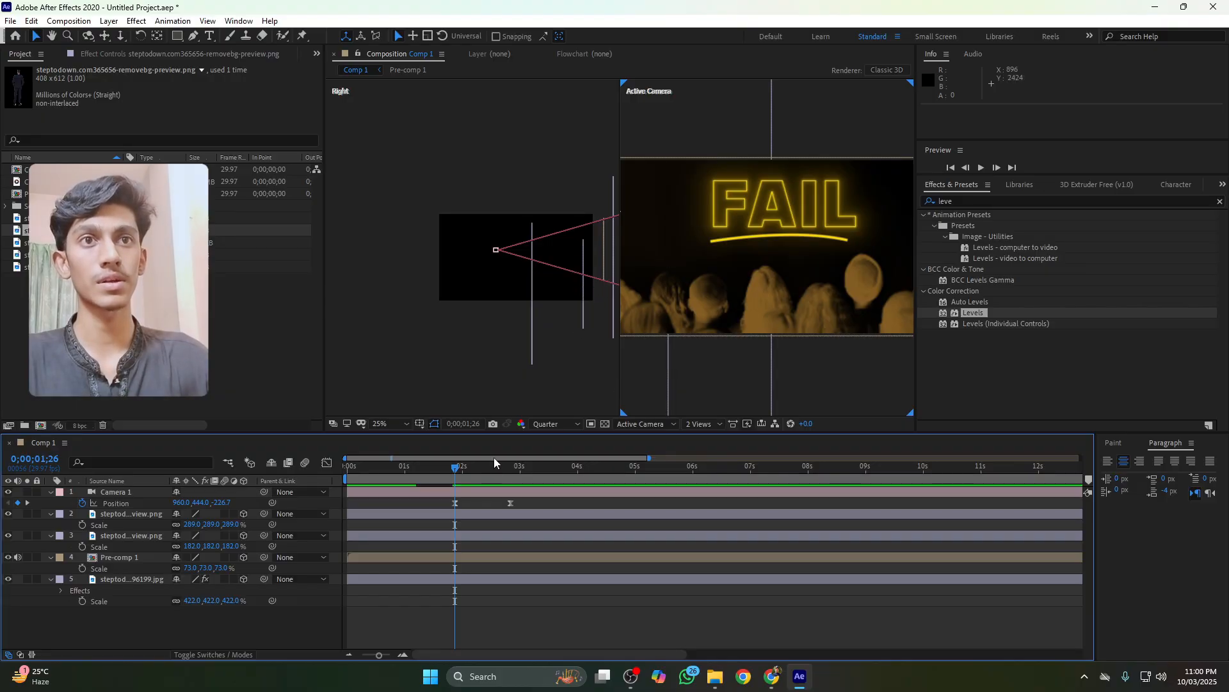
click(455, 513)
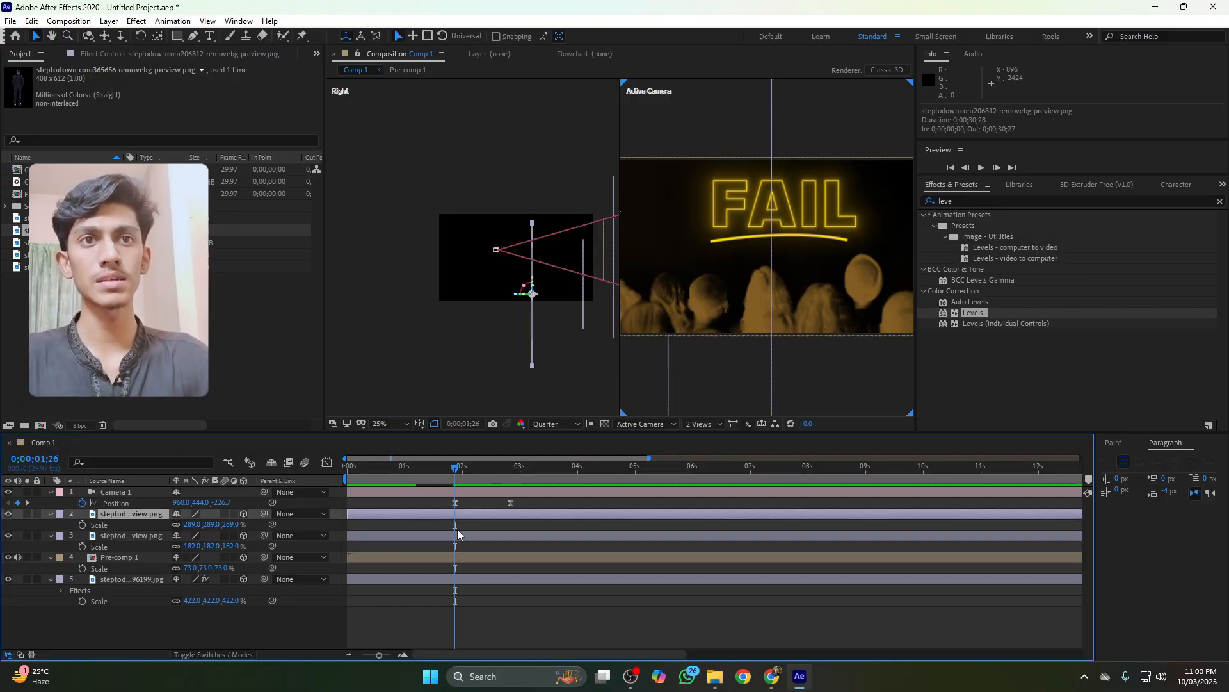
shift+click(460, 536)
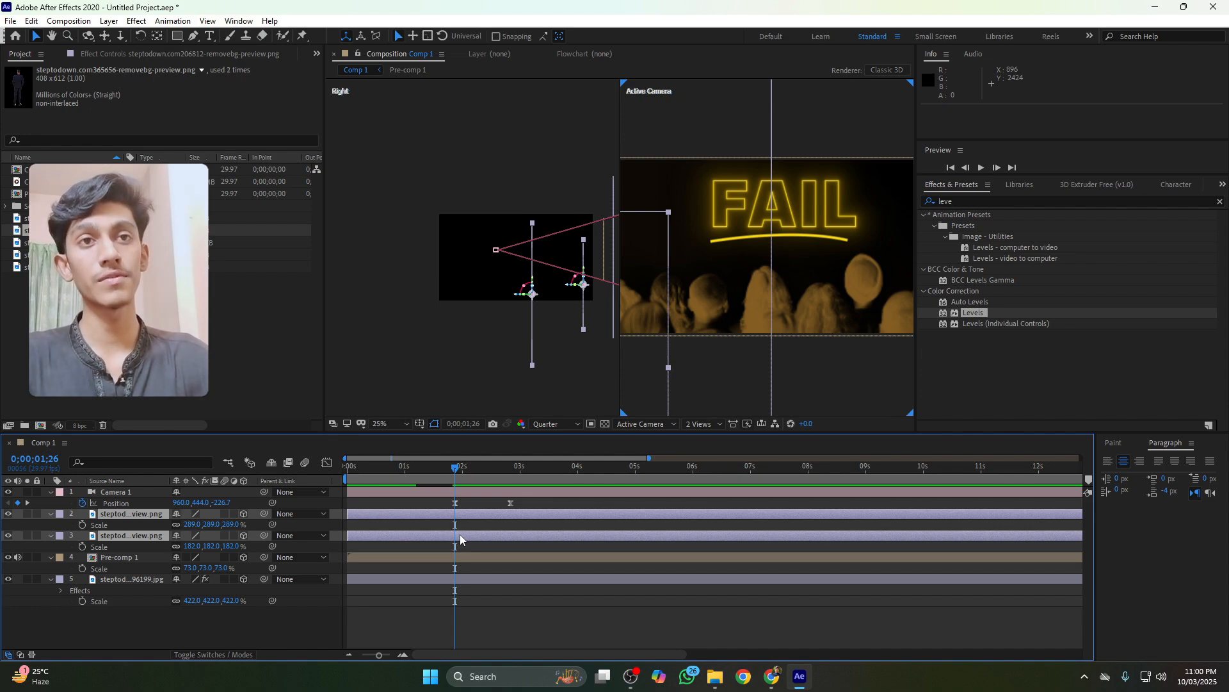
key(ctrl+shift+d)
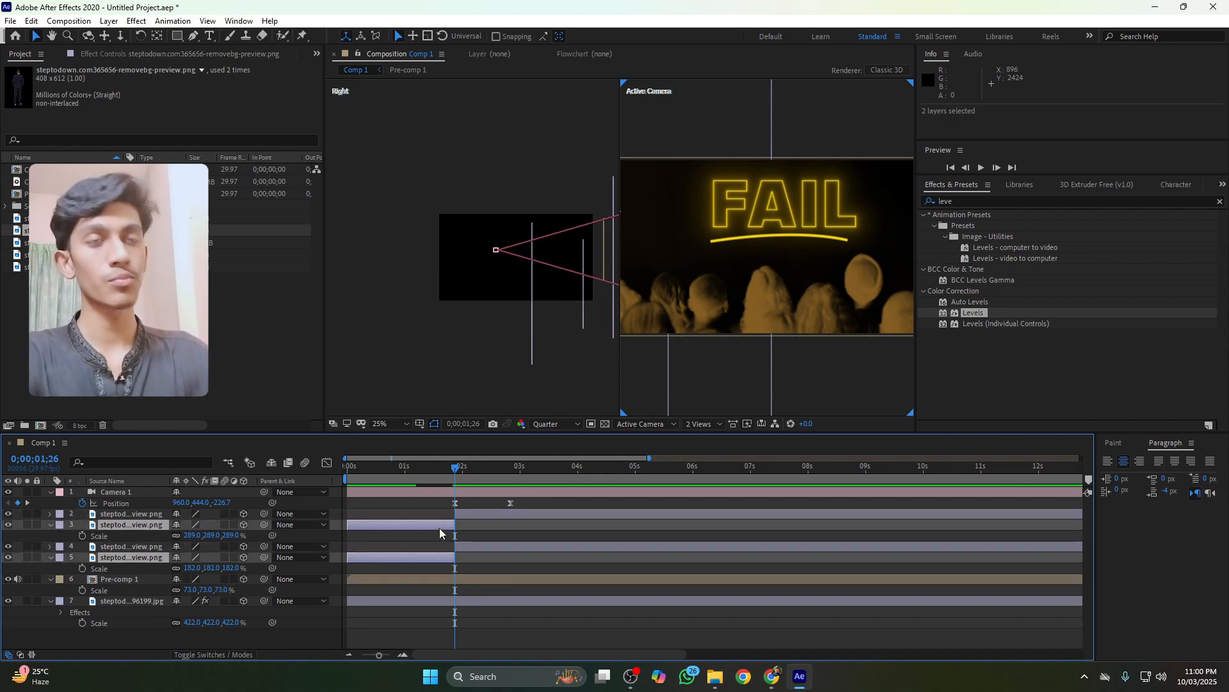
key(Delete)
Preview the animation with the people appearing after the zoom
click(464, 516)
shift+click(465, 525)
key(space)
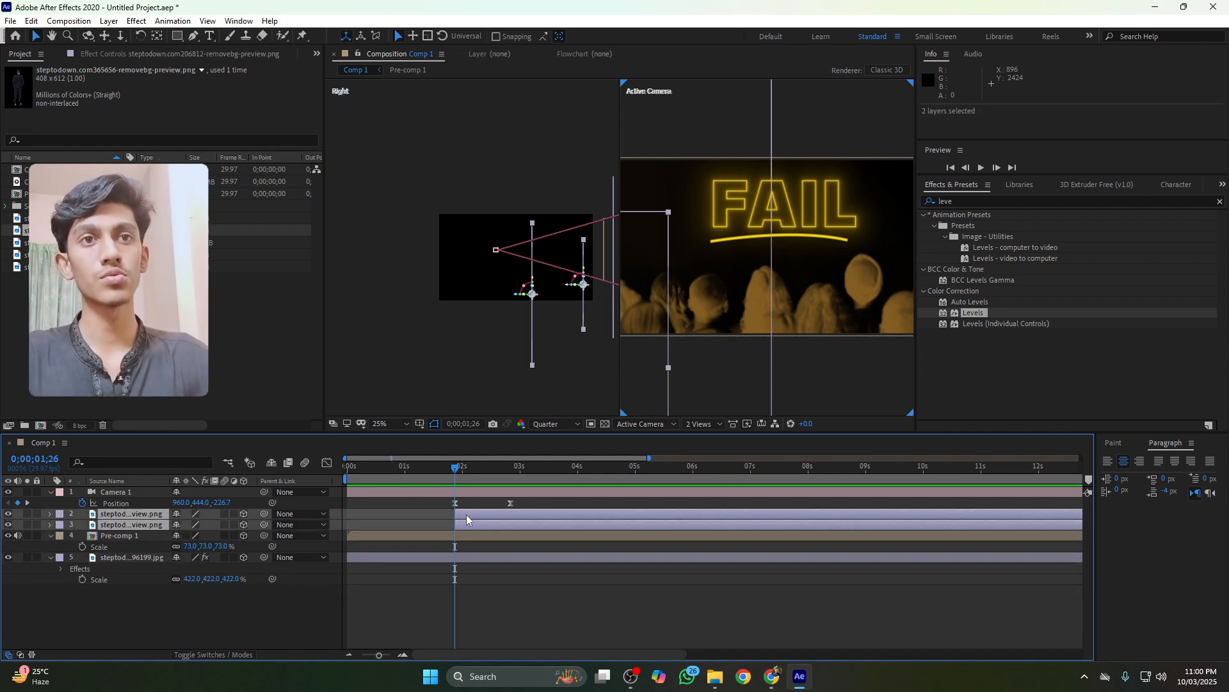
key(space)
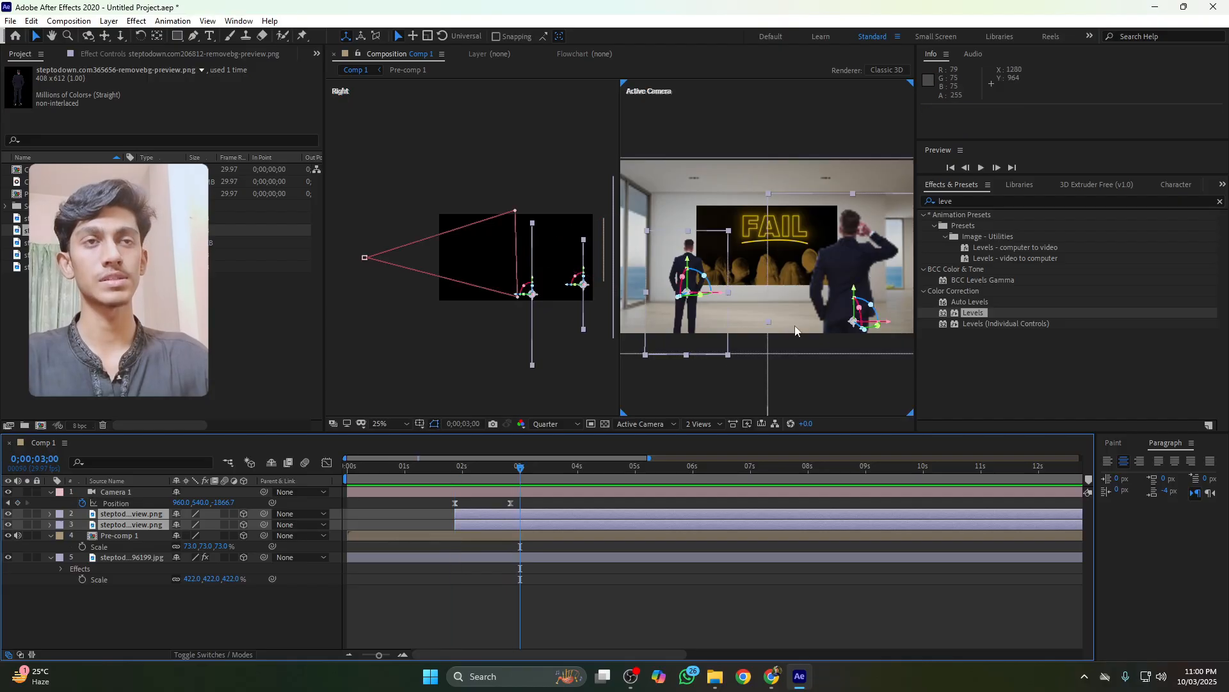
drag(457, 475, 504, 475)
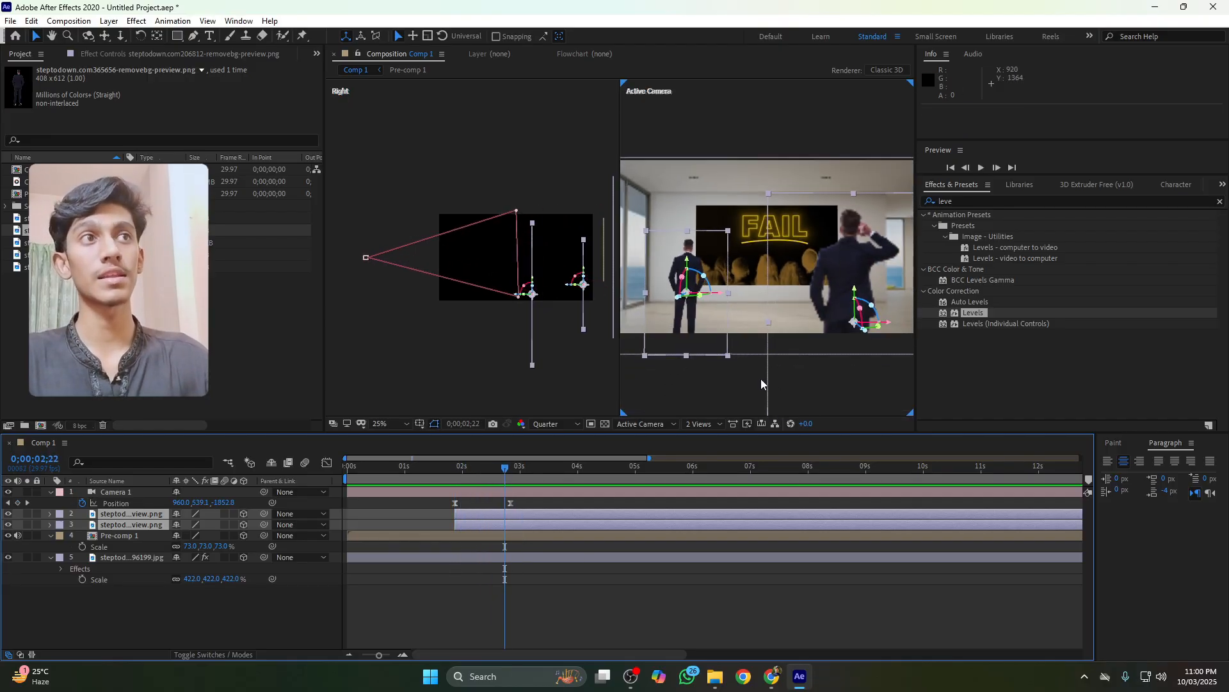
Add a new adjustment layer with the CC Vignette effect, and move it to start at 0;00;01;26
drag(967, 201, 930, 203)
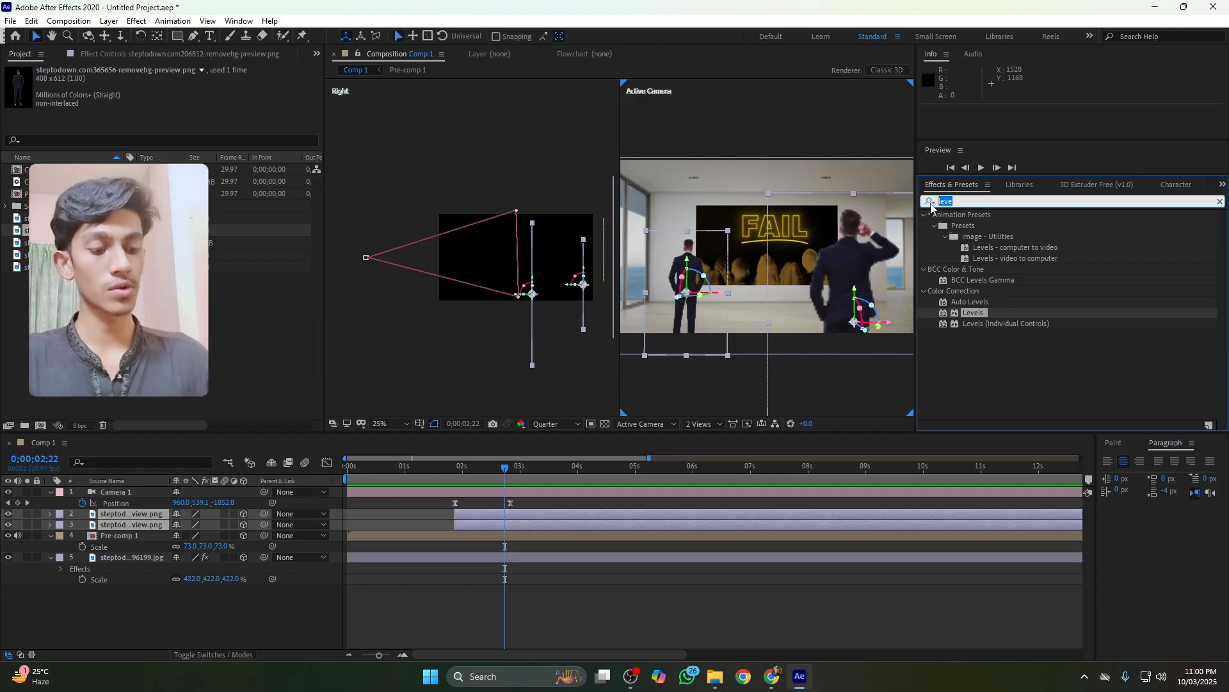
key(BackSpace)
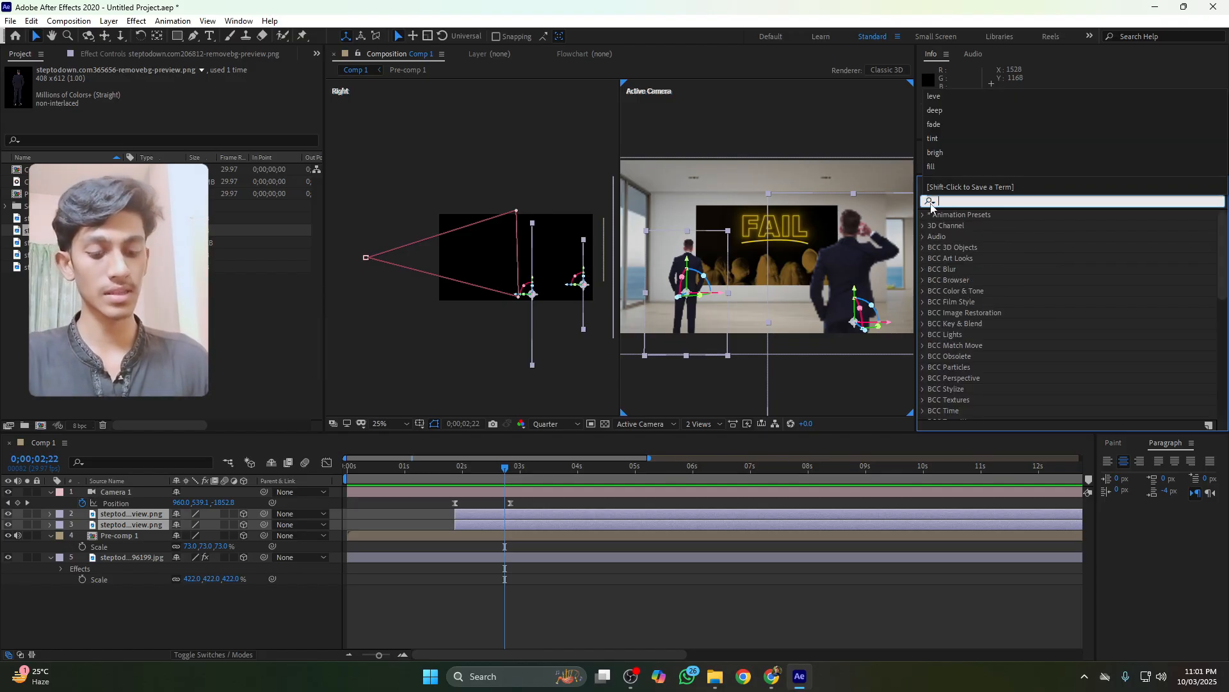
text(vig)
click(967, 313)
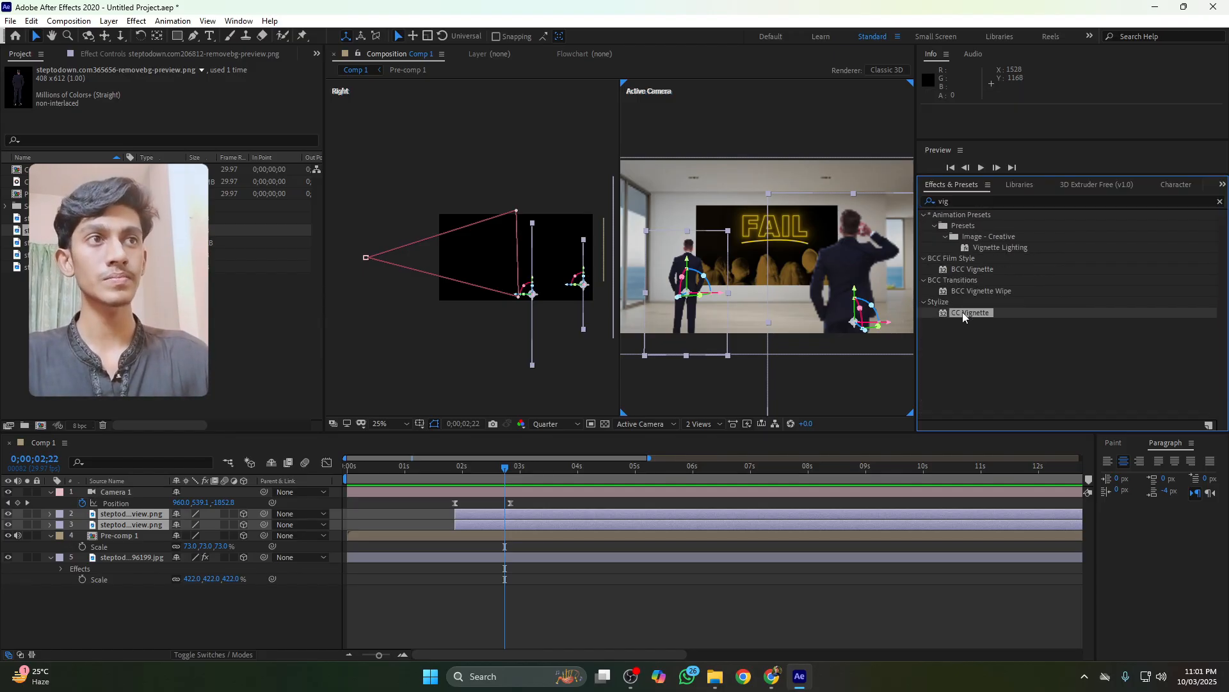
right_click(141, 611)
mouse_move(195, 474)
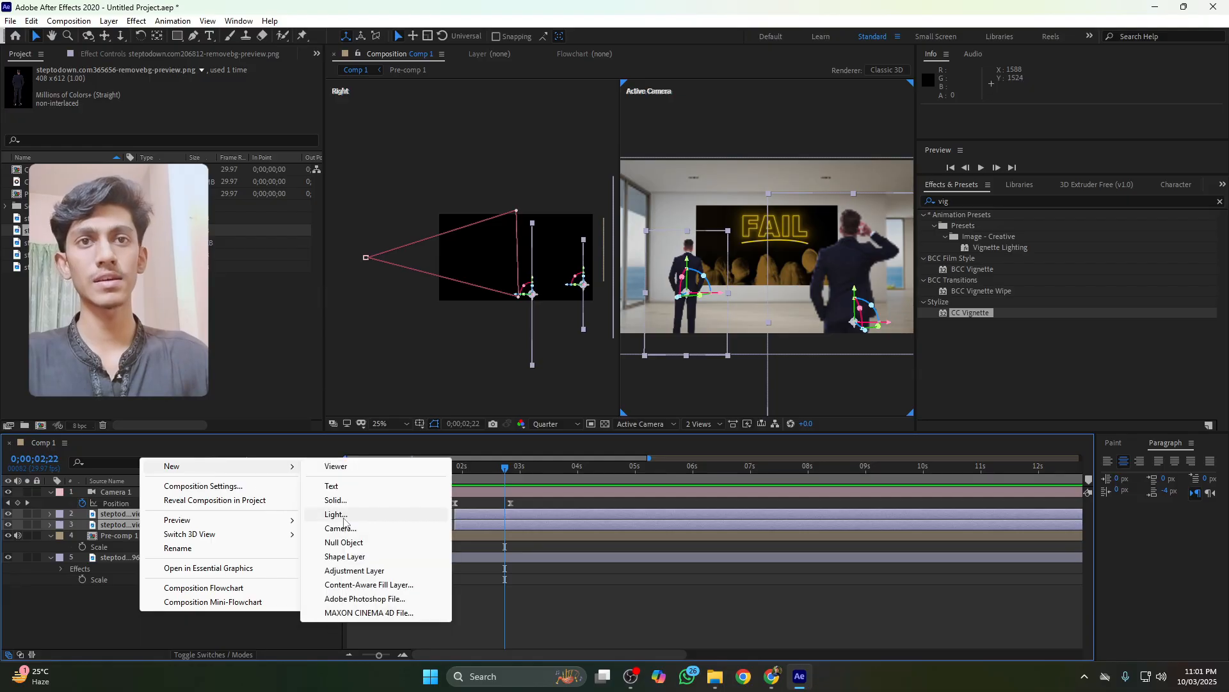
click(354, 571)
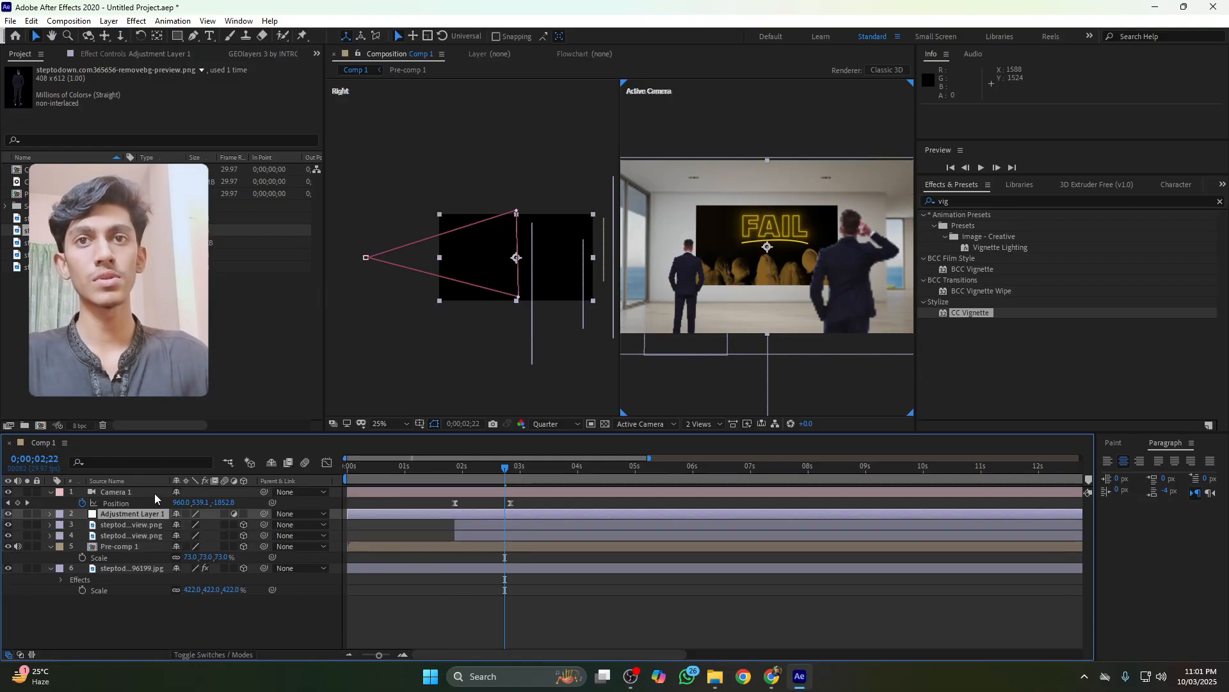
drag(125, 513, 151, 514)
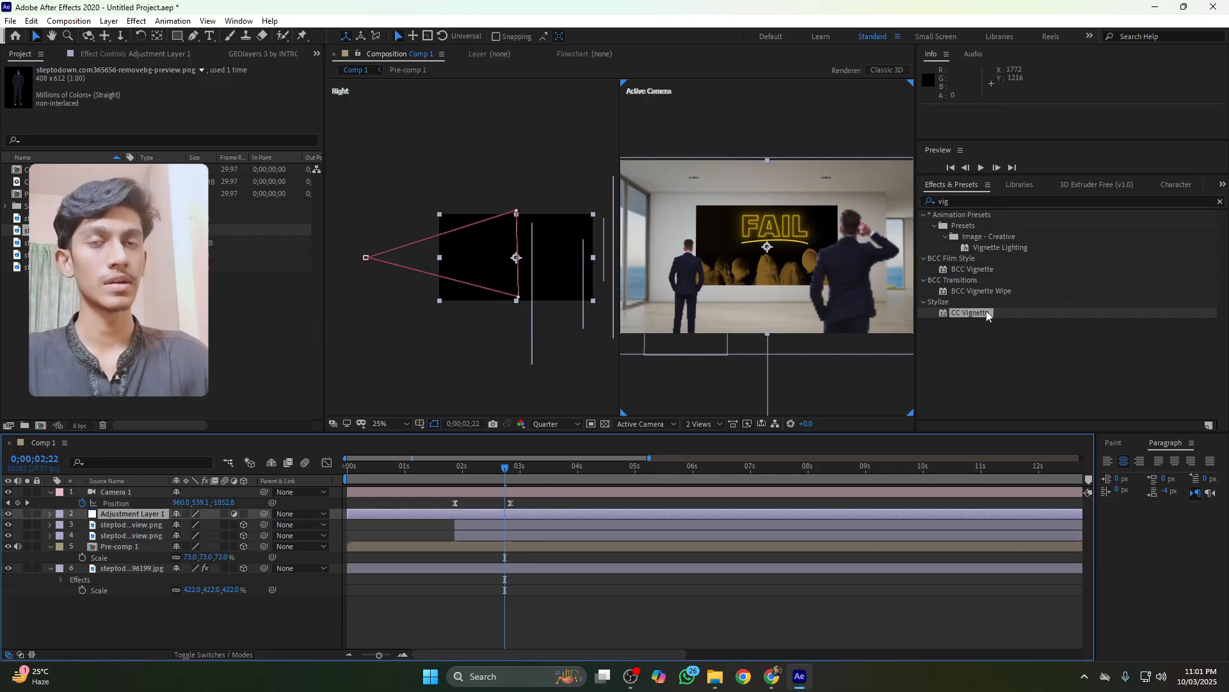
drag(986, 312, 151, 515)
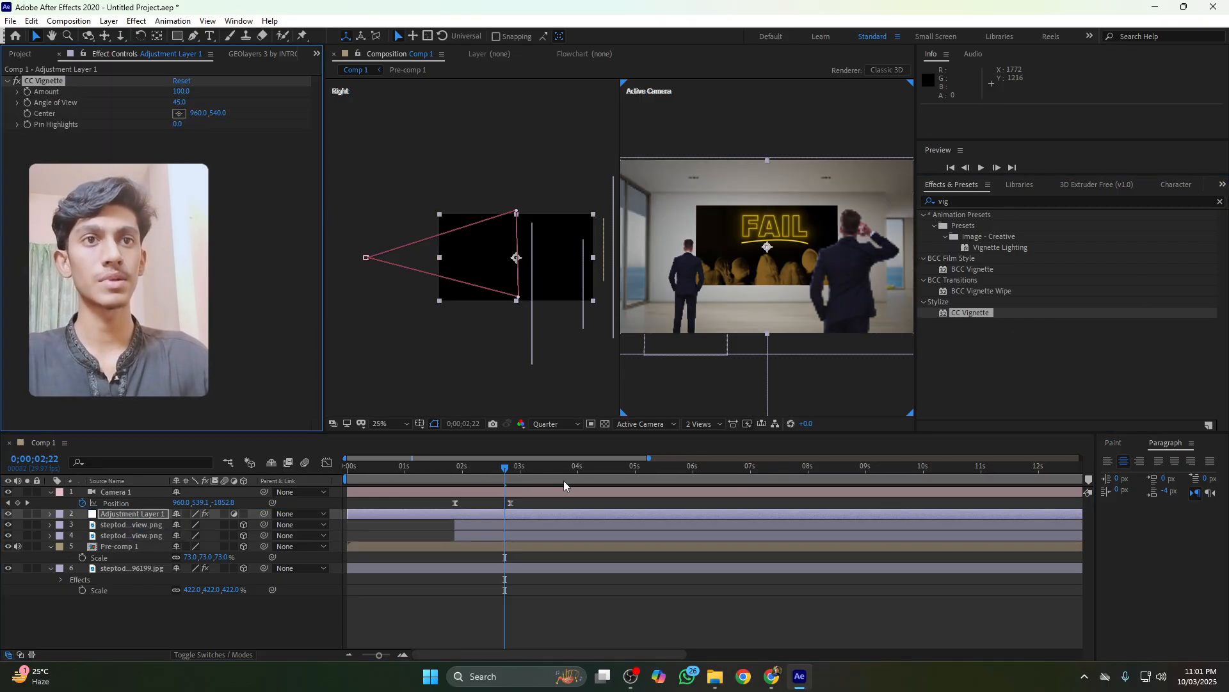
drag(466, 519, 567, 524)
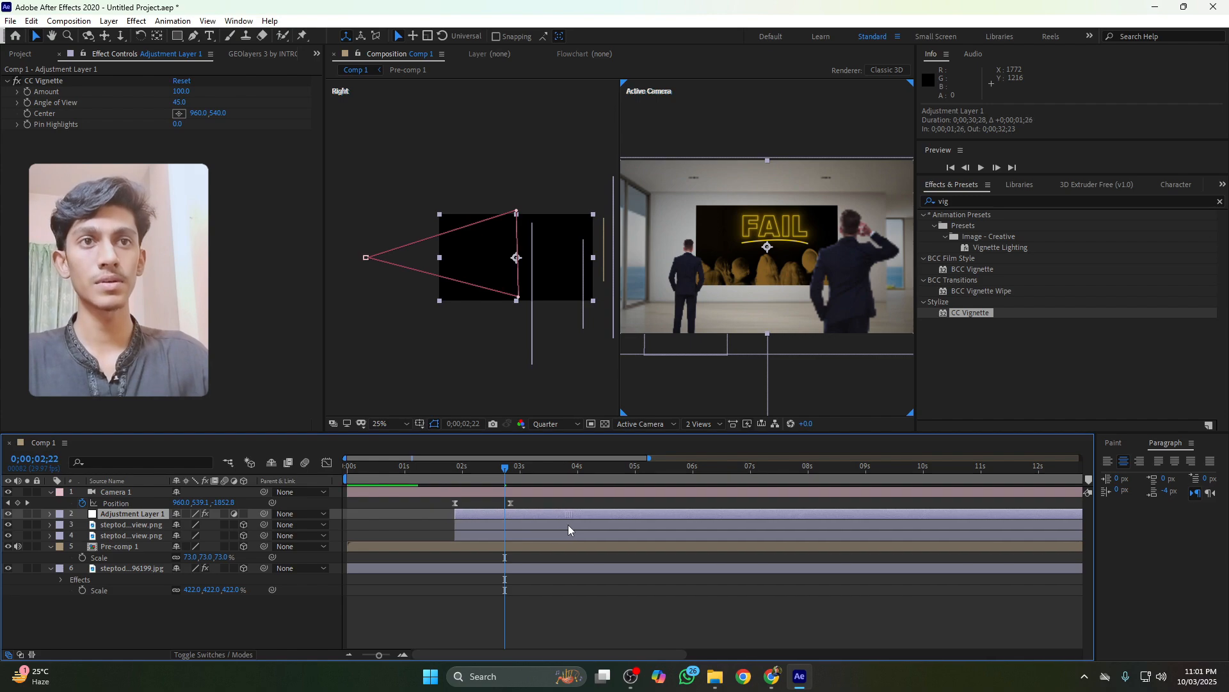
Set the vignette center to 992, 428 on the TV screen and its Angle of View to 55.9
click(180, 114)
click(627, 278)
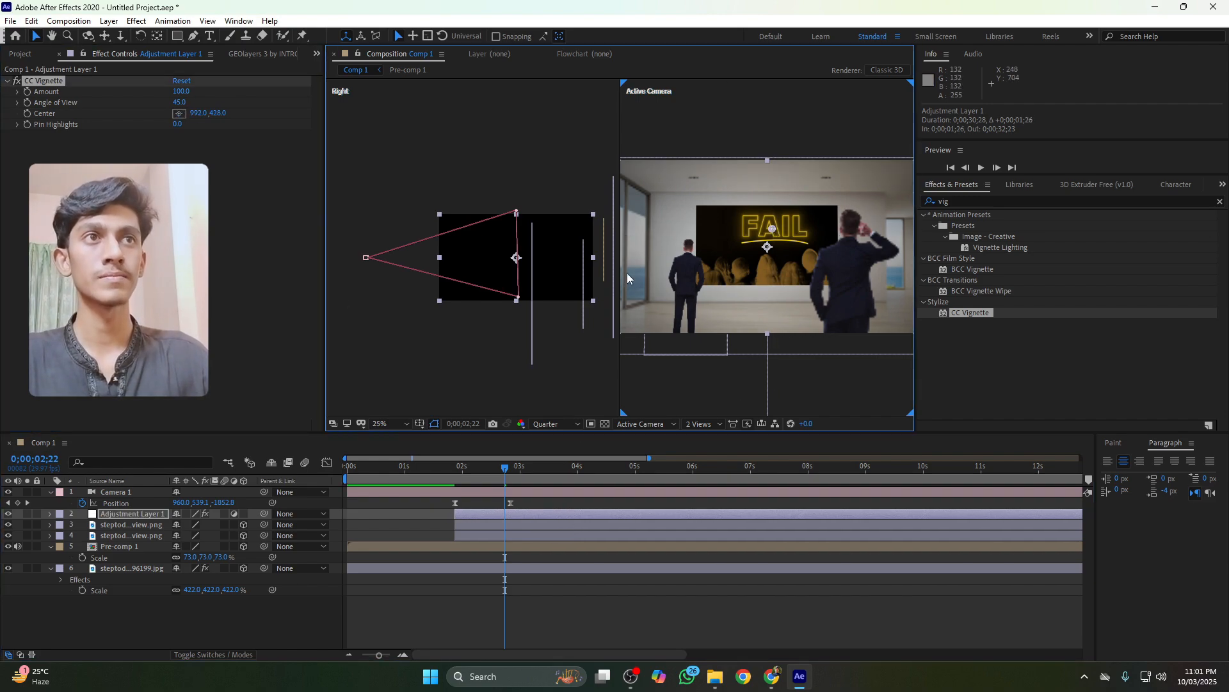
drag(182, 102, 266, 110)
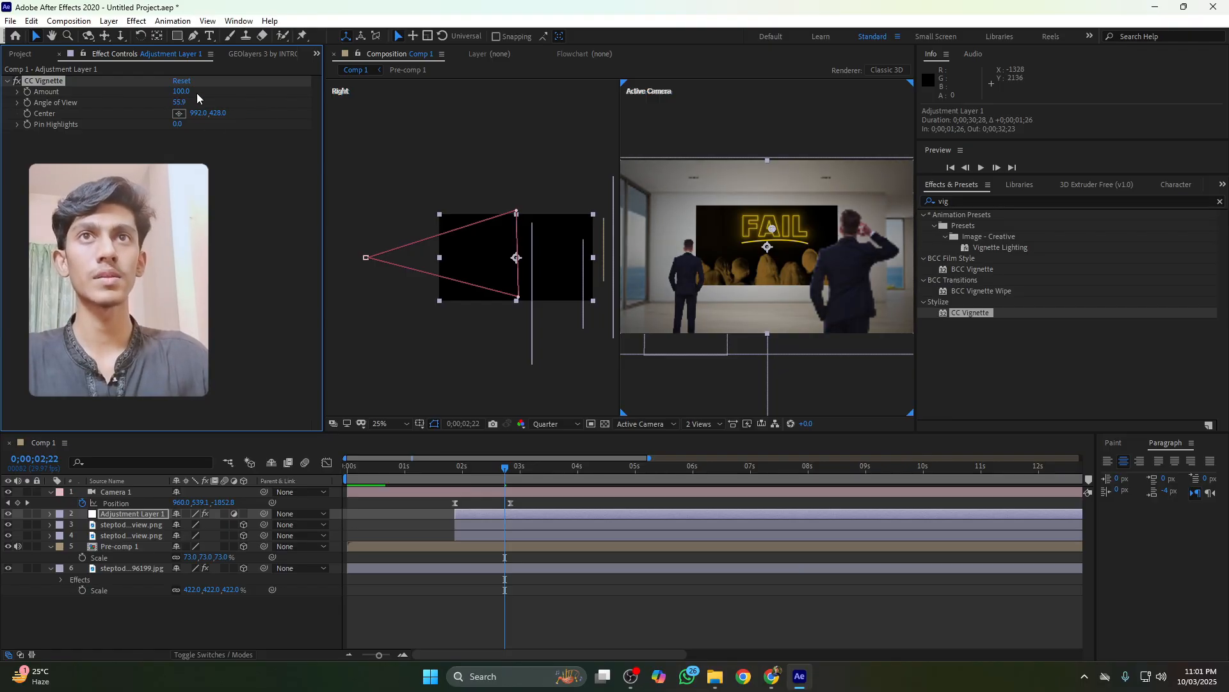
Play back the animation to review the vignette
click(432, 470)
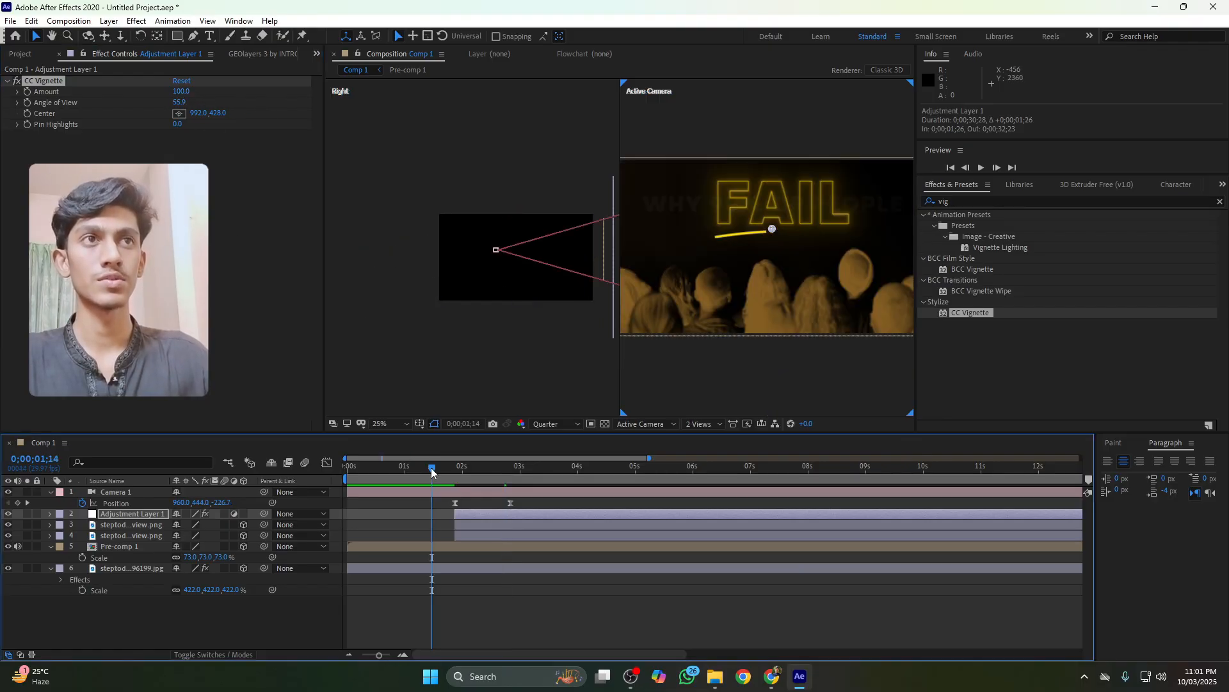
key(space)
key(space)
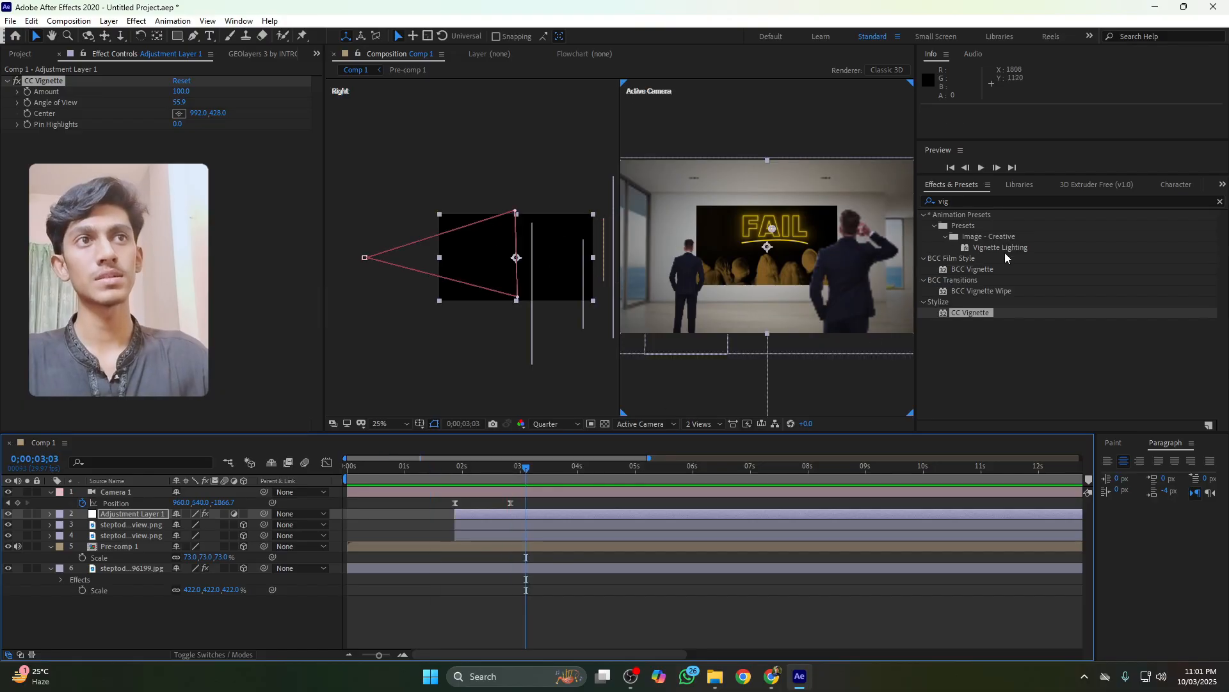